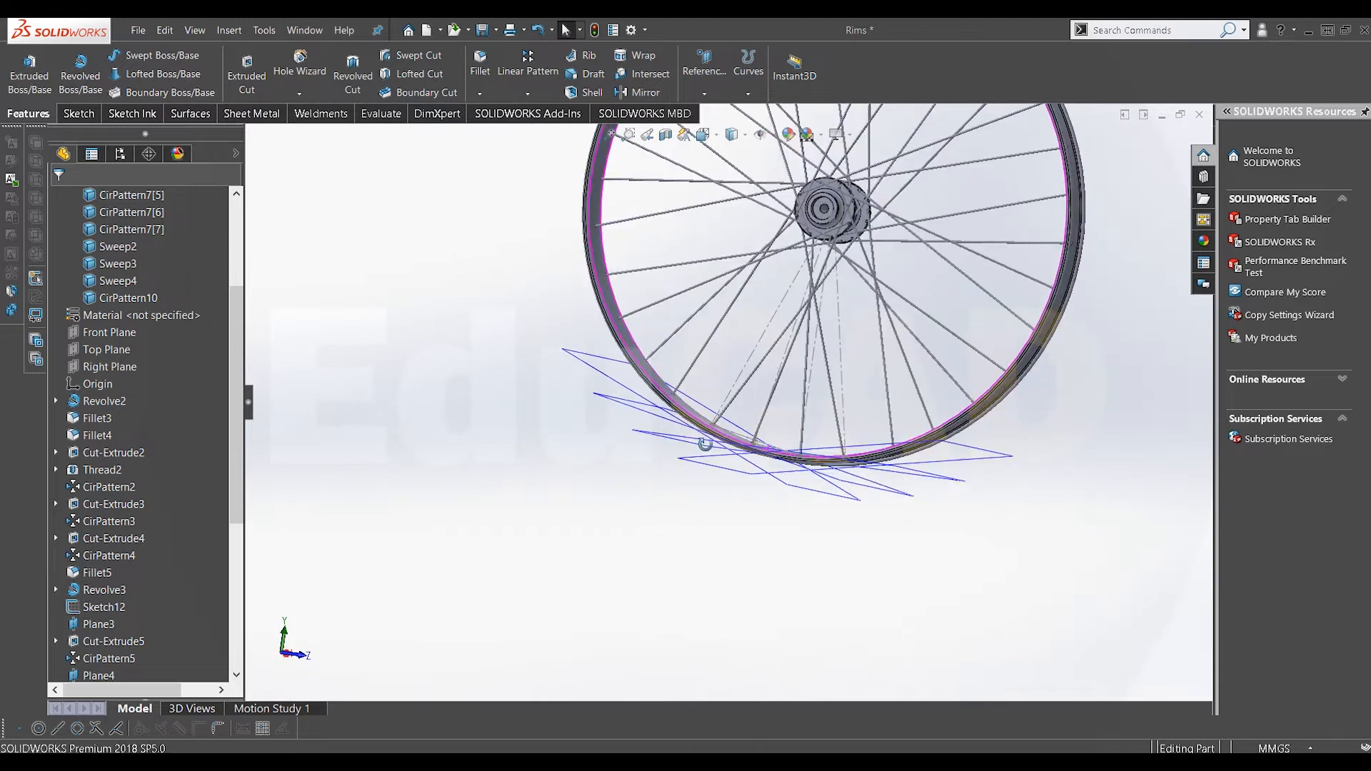
Examine the finished bicycle wheel, checking how the spokes meet the rim and hub from several angles
scroll(819, 189, "down", 4)
scroll(783, 329, "up", 2)
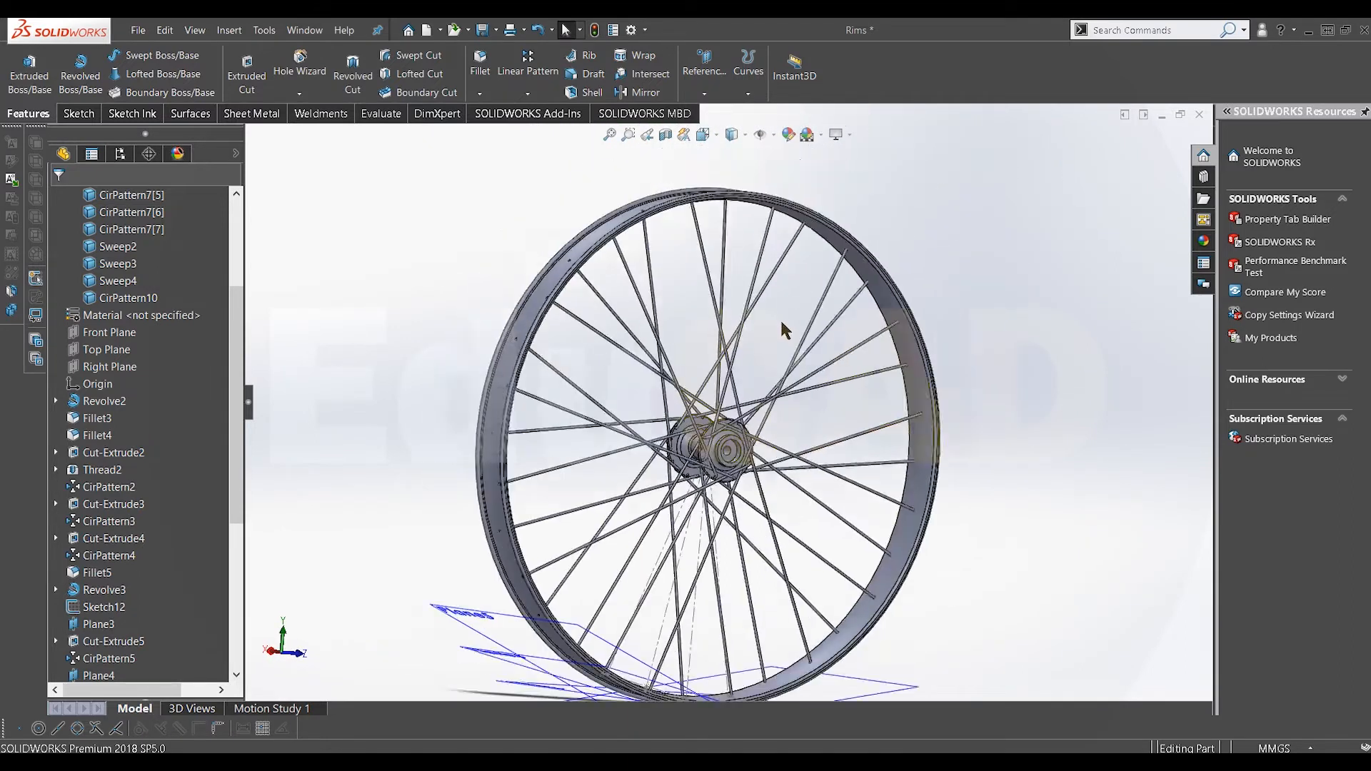
middle_click_drag(694, 417, 394, 455)
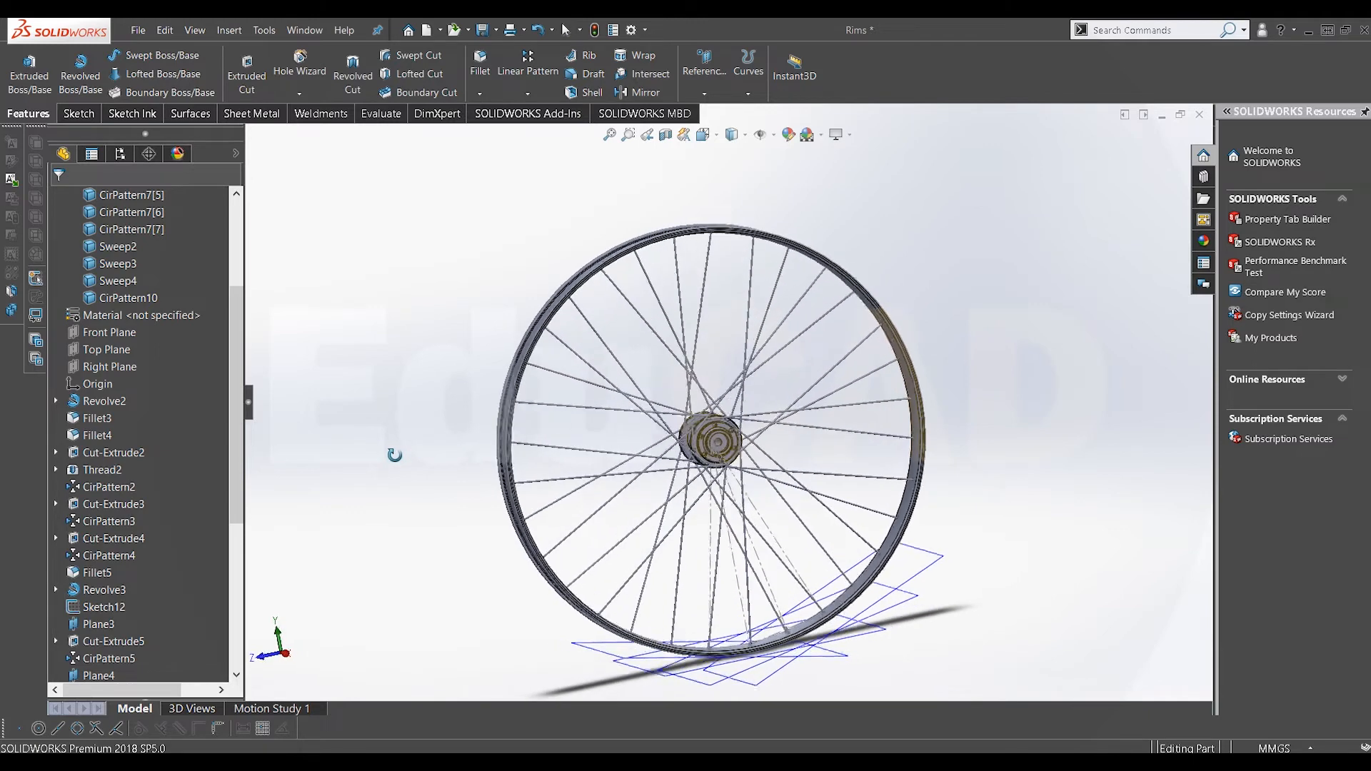
middle_click_drag(608, 411, 675, 527)
scroll(635, 655, "down", 8)
scroll(636, 542, "down", 5)
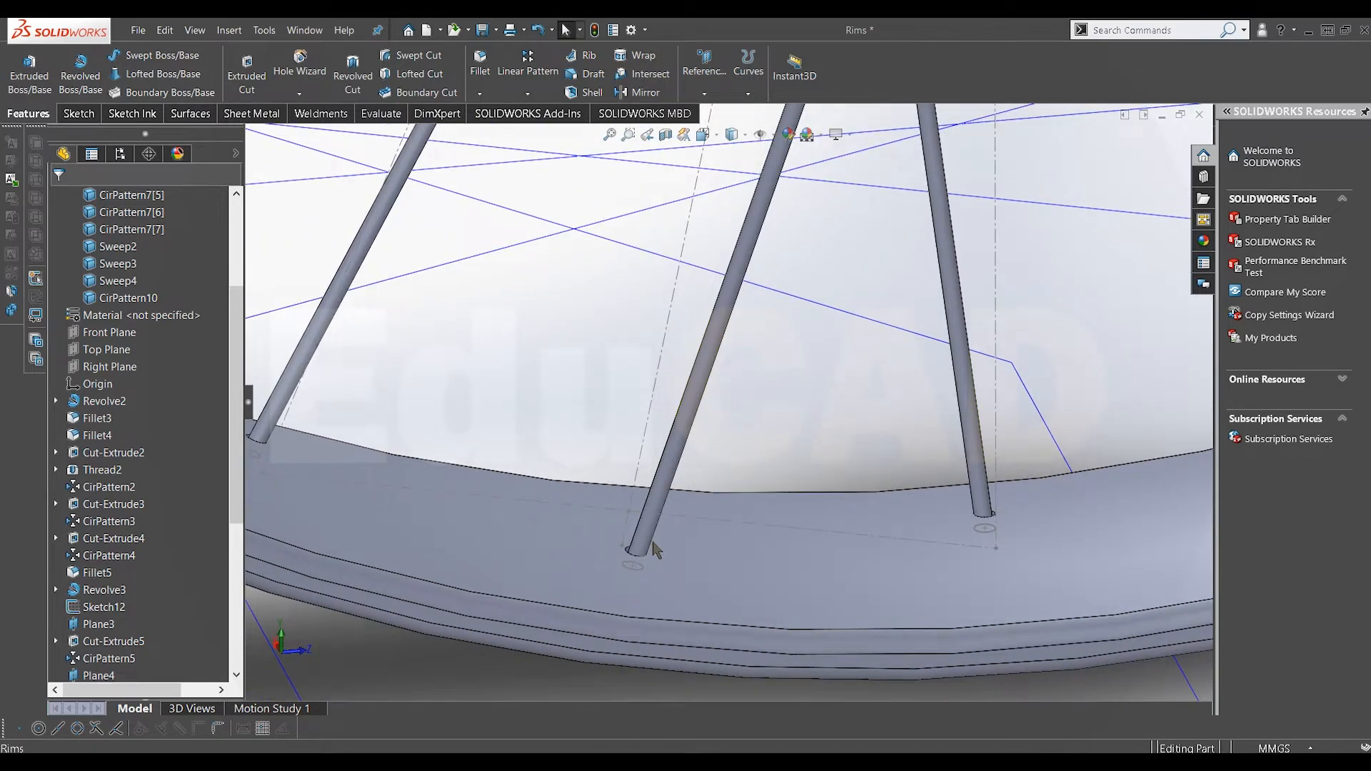
scroll(656, 550, "up", 10)
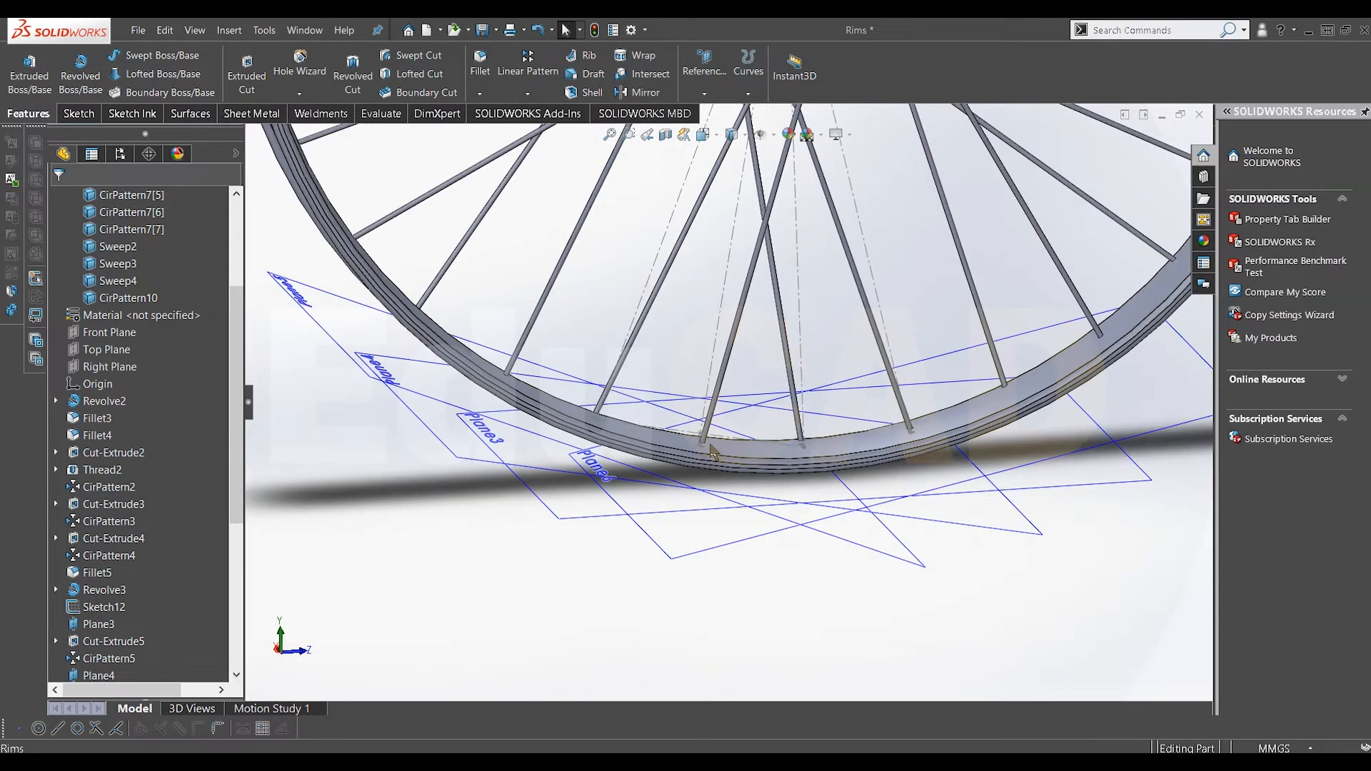
scroll(749, 413, "up", 10)
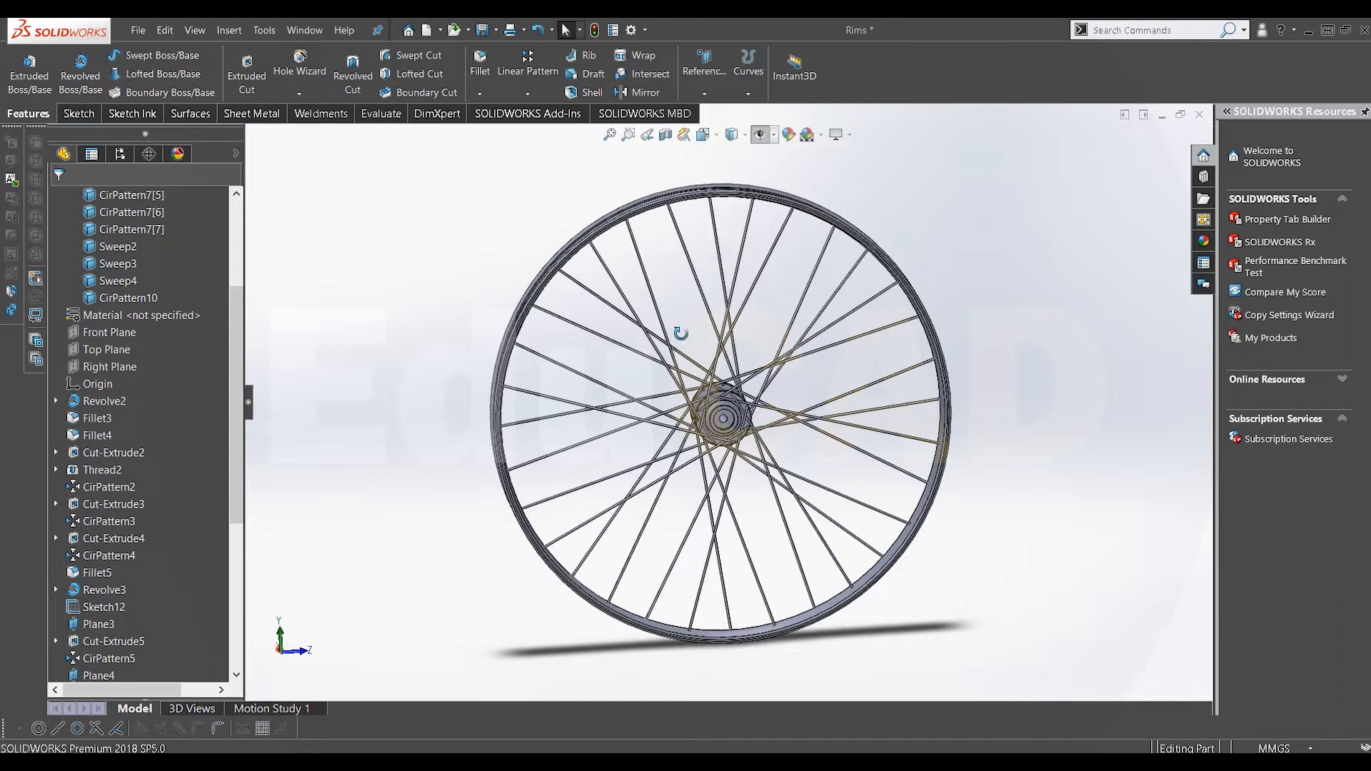
middle_click_drag(776, 314, 967, 471)
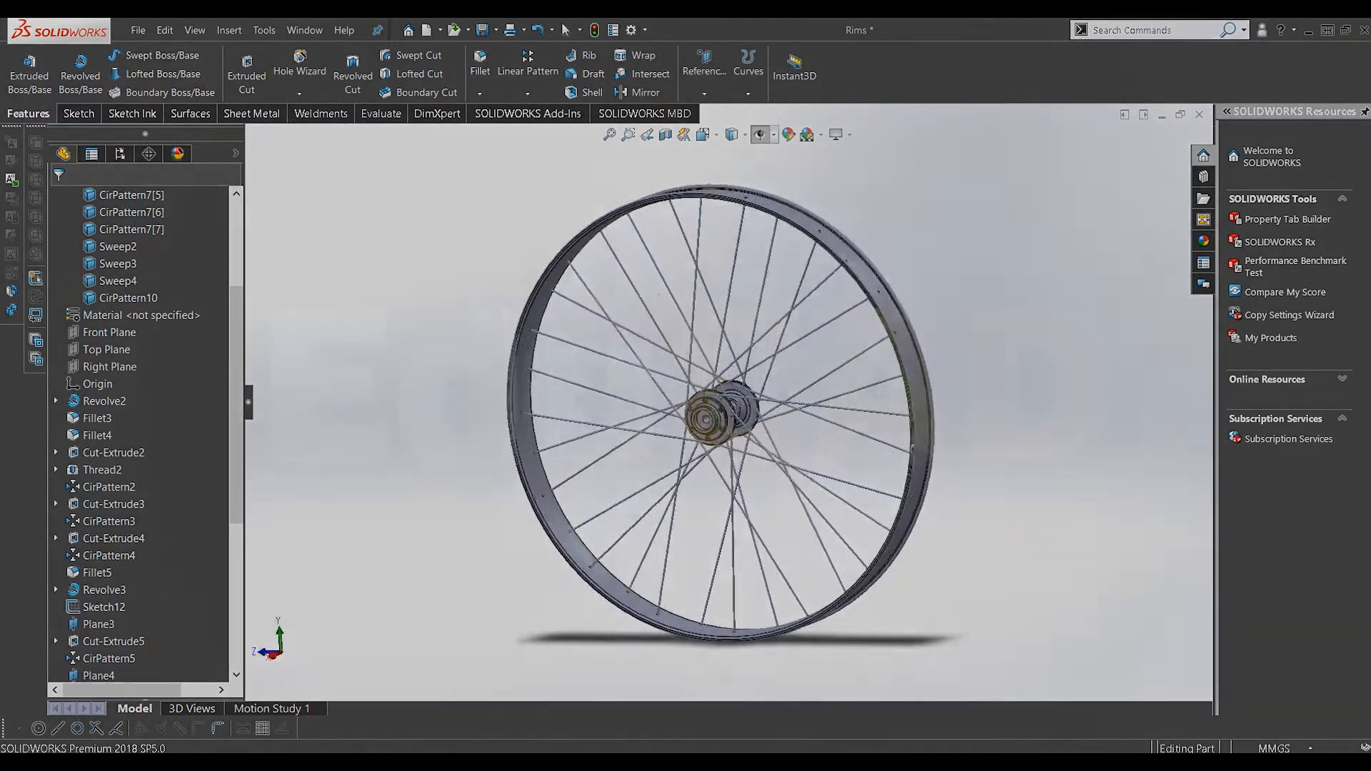
middle_click_drag(912, 447, 1035, 434)
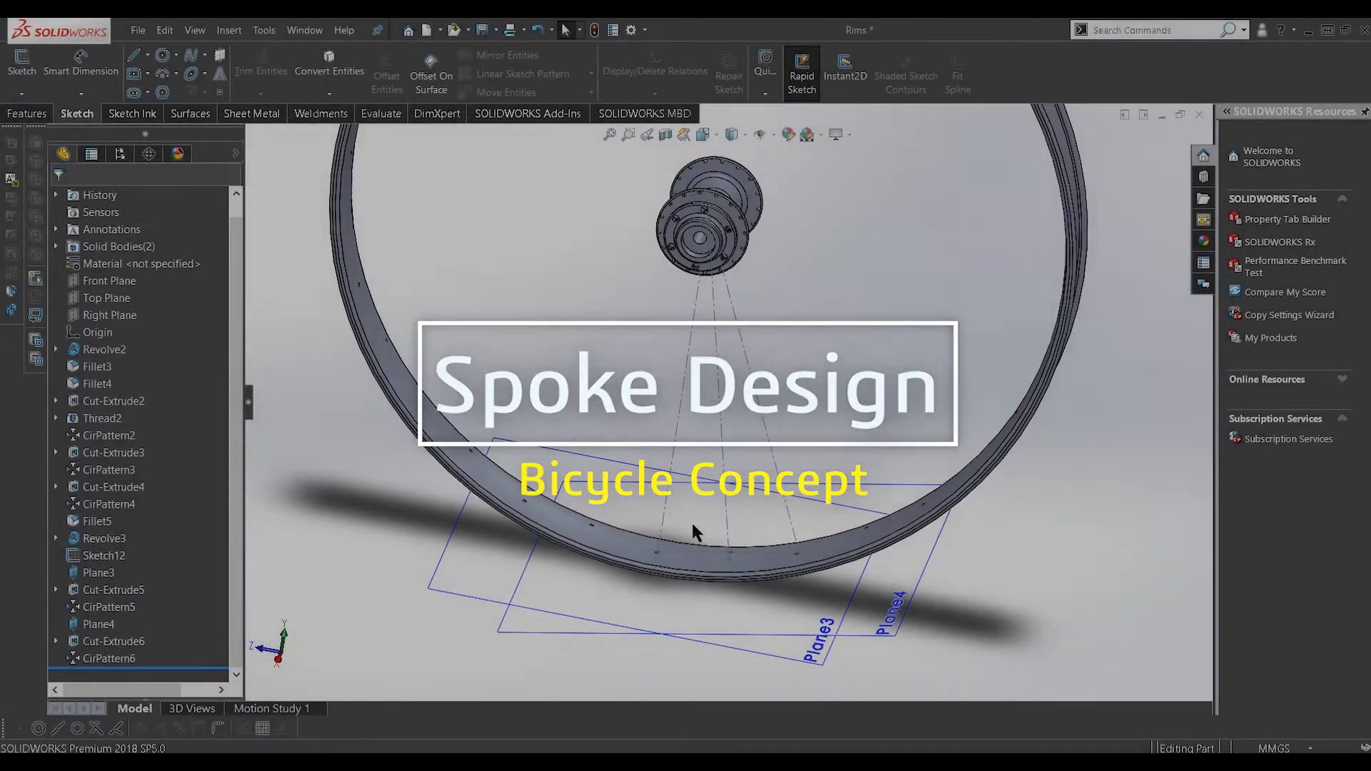
Create a sketch on the reference plane at a rim spoke hole and convert that hole's edge into it
scroll(691, 526, "down", 8)
mouse_move(658, 534)
middle_mouse_down()
mouse_move(627, 546)
mouse_move(392, 474)
mouse_move(612, 389)
mouse_move(627, 330)
mouse_move(637, 389)
middle_mouse_up()
scroll(625, 548, "up", 4)
right_click(392, 464)
left_click(421, 456)
scroll(712, 424, "down", 4)
middle_click_drag(688, 490, 677, 401)
scroll(674, 397, "down", 5)
scroll(716, 409, "down", 5)
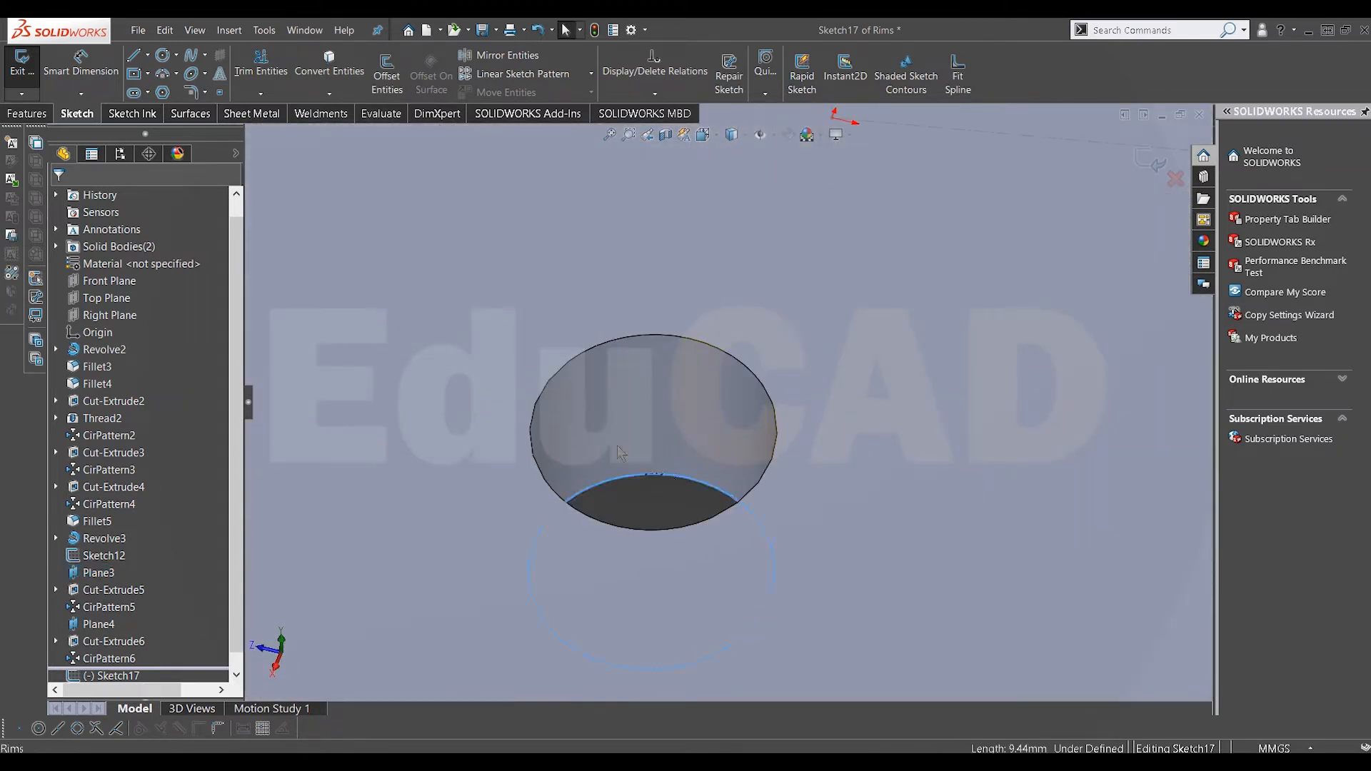
left_click(314, 71)
scroll(722, 282, "up", 8)
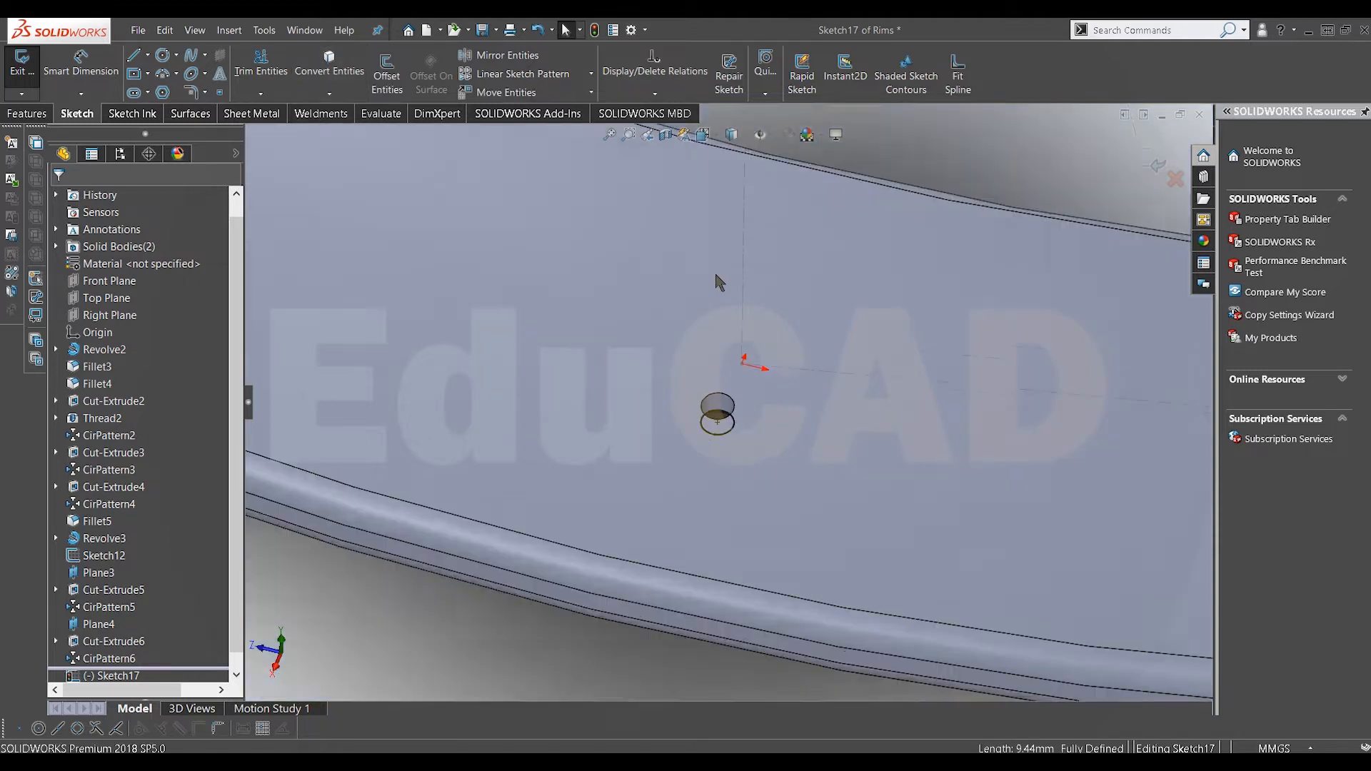
scroll(746, 268, "up", 5)
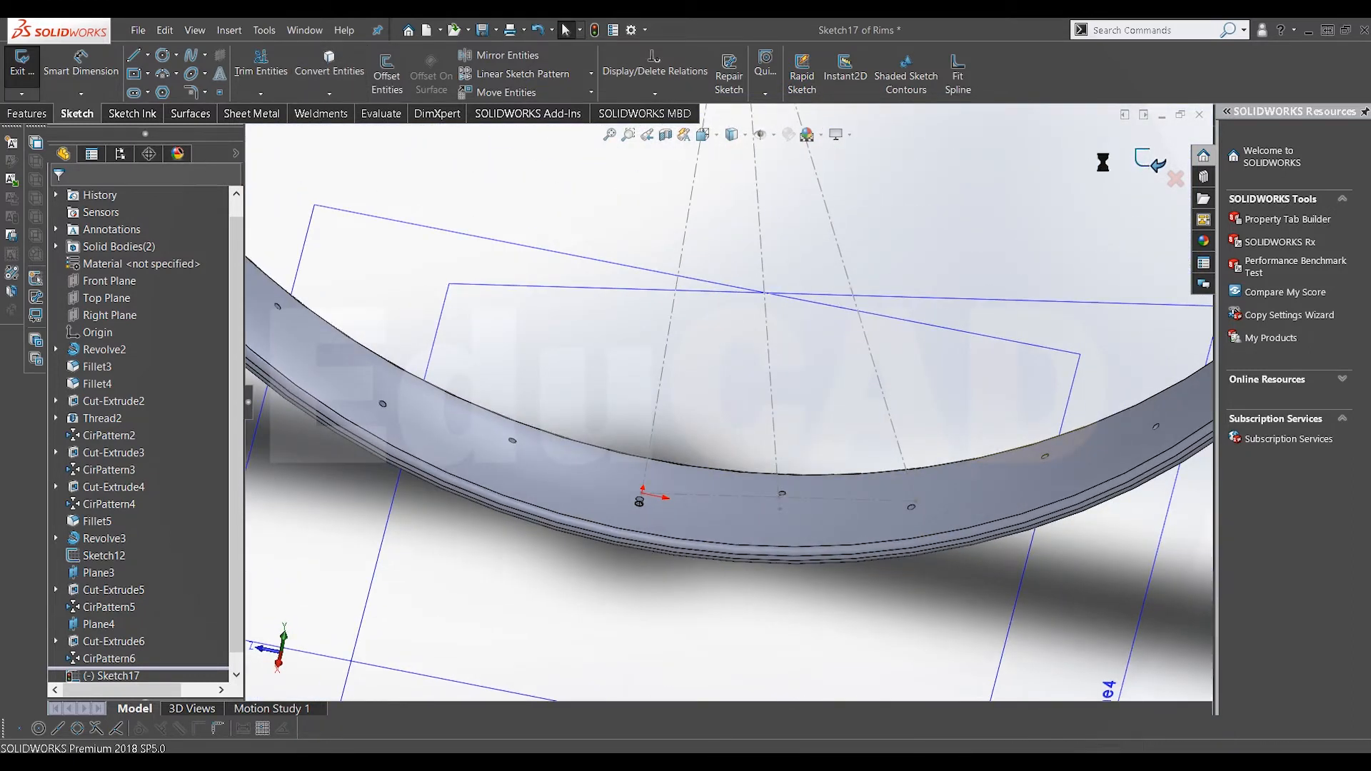
Create a sketch on the hub flange's inner face and convert the edge of one spoke hole into it
scroll(810, 244, "up", 7)
scroll(775, 235, "down", 12)
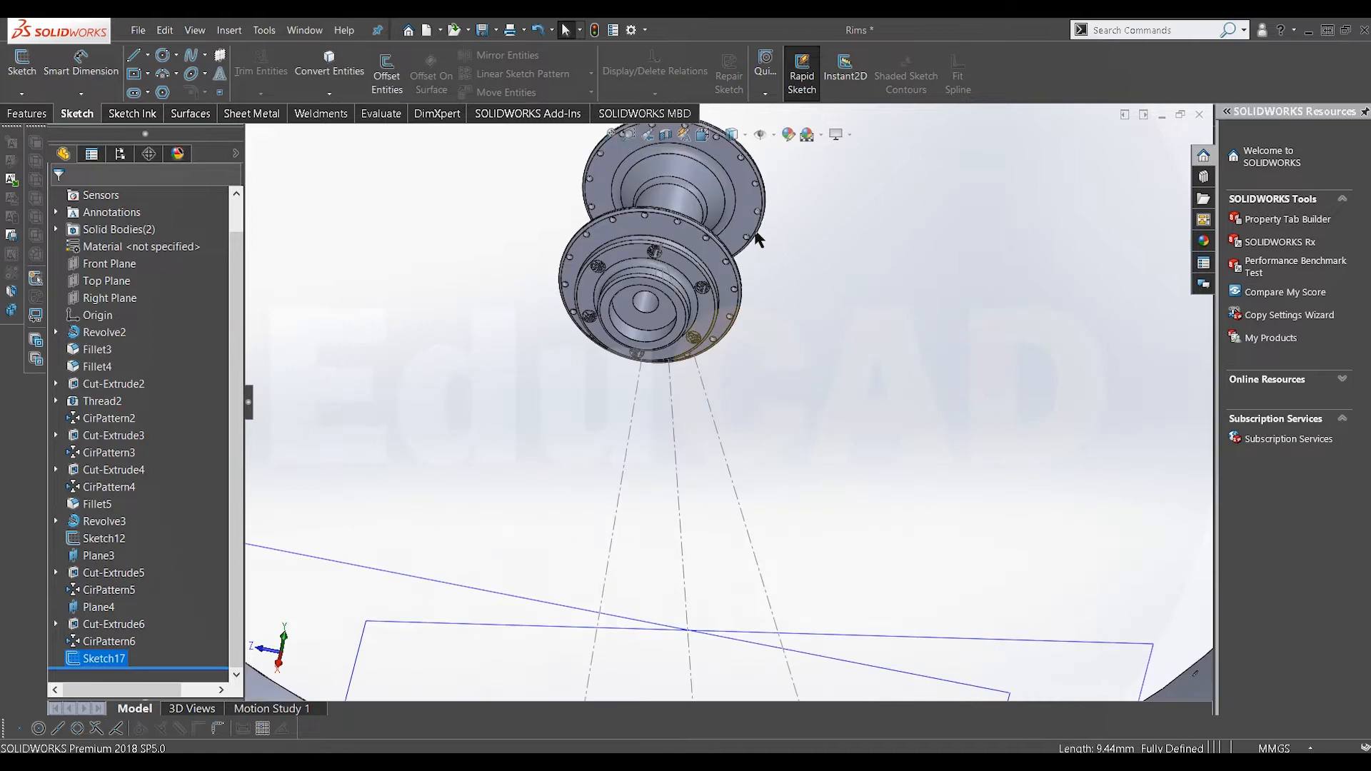
middle_click_drag(723, 335, 729, 309)
scroll(738, 375, "up", 2)
middle_click_drag(740, 371, 535, 358)
scroll(724, 375, "down", 3)
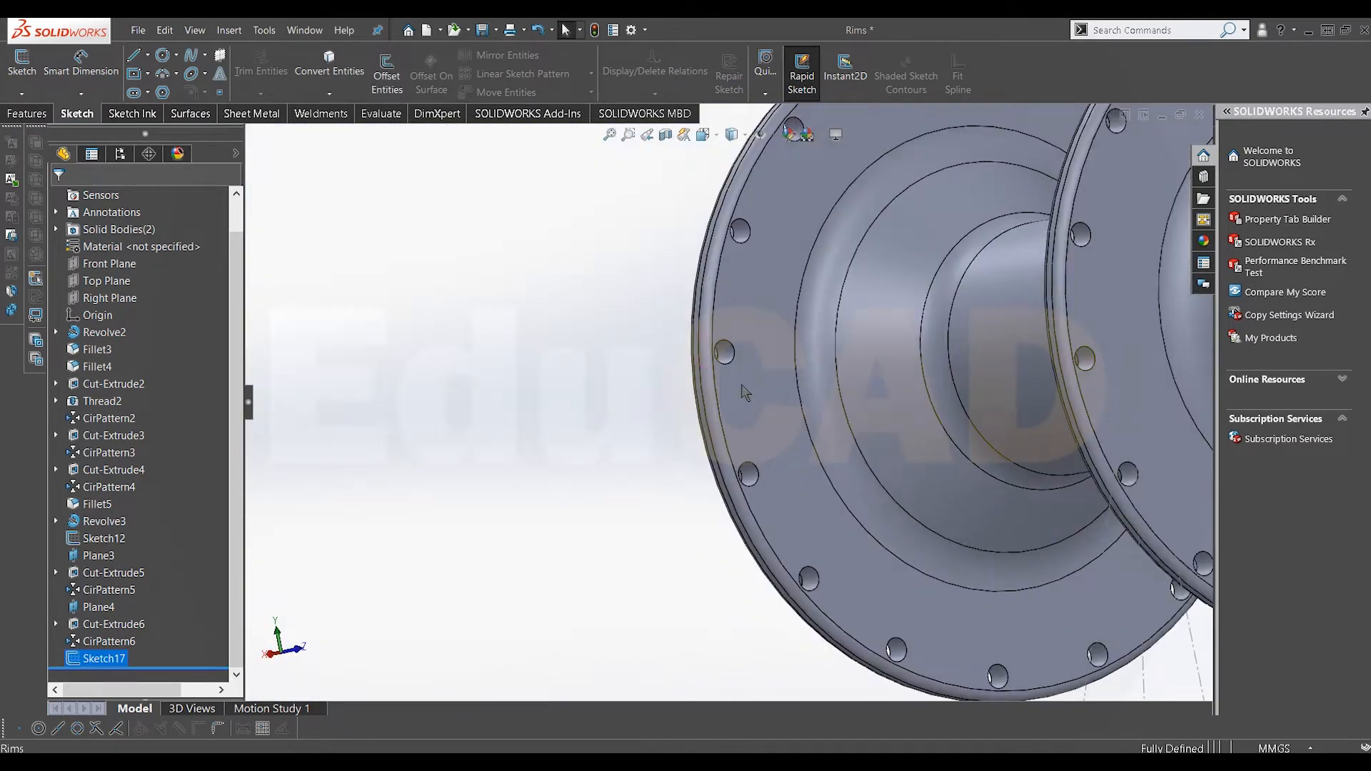
right_click(741, 385)
left_click(777, 365)
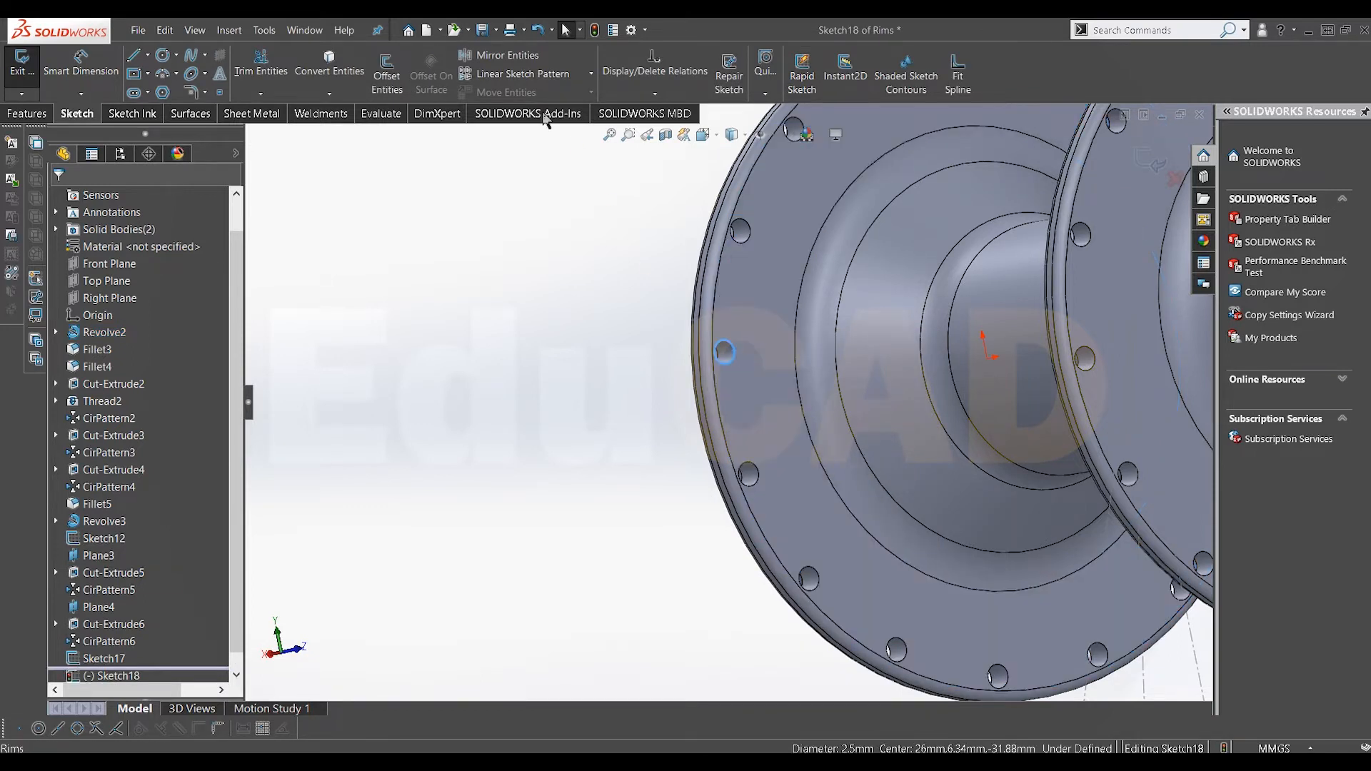
middle_click_drag(574, 335, 921, 321)
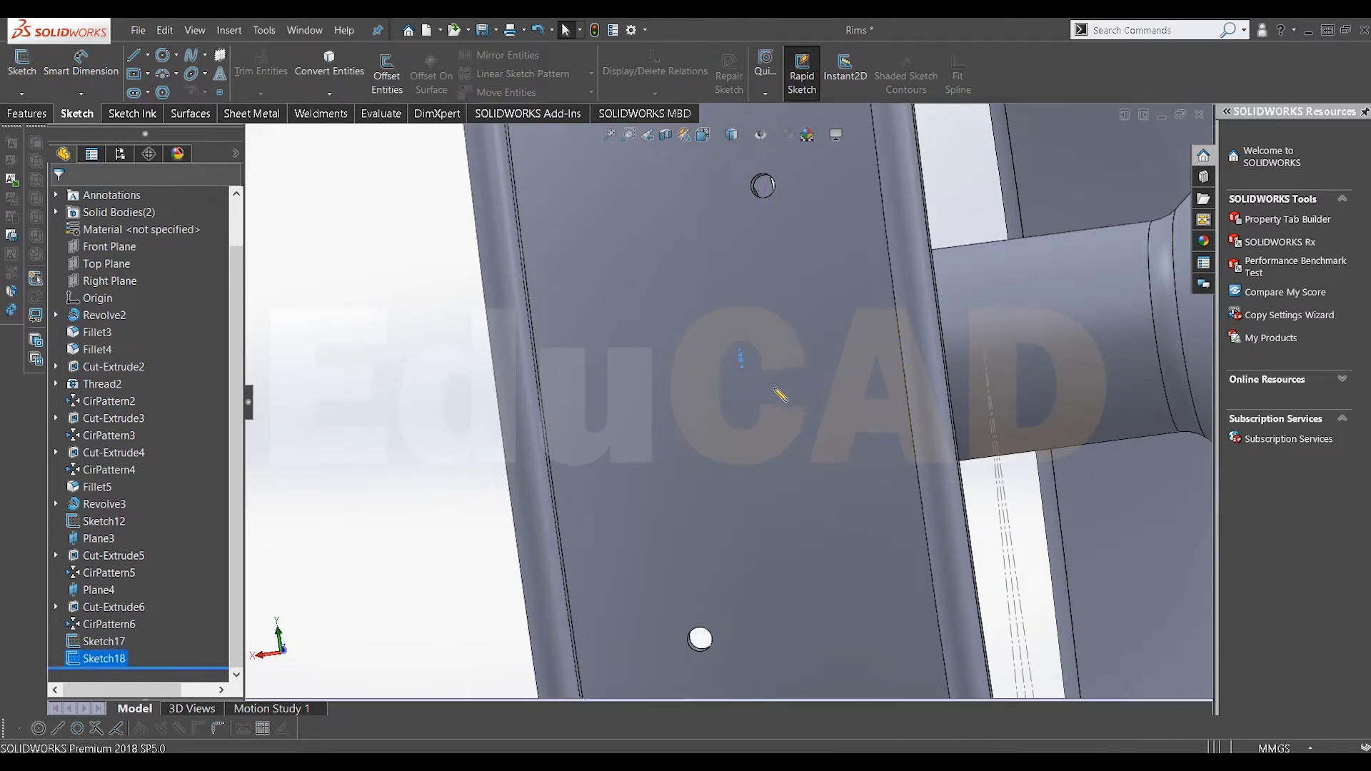
middle_click_drag(778, 392, 802, 391)
scroll(802, 391, "up", 5)
scroll(523, 381, "down", 2)
scroll(527, 387, "down", 3)
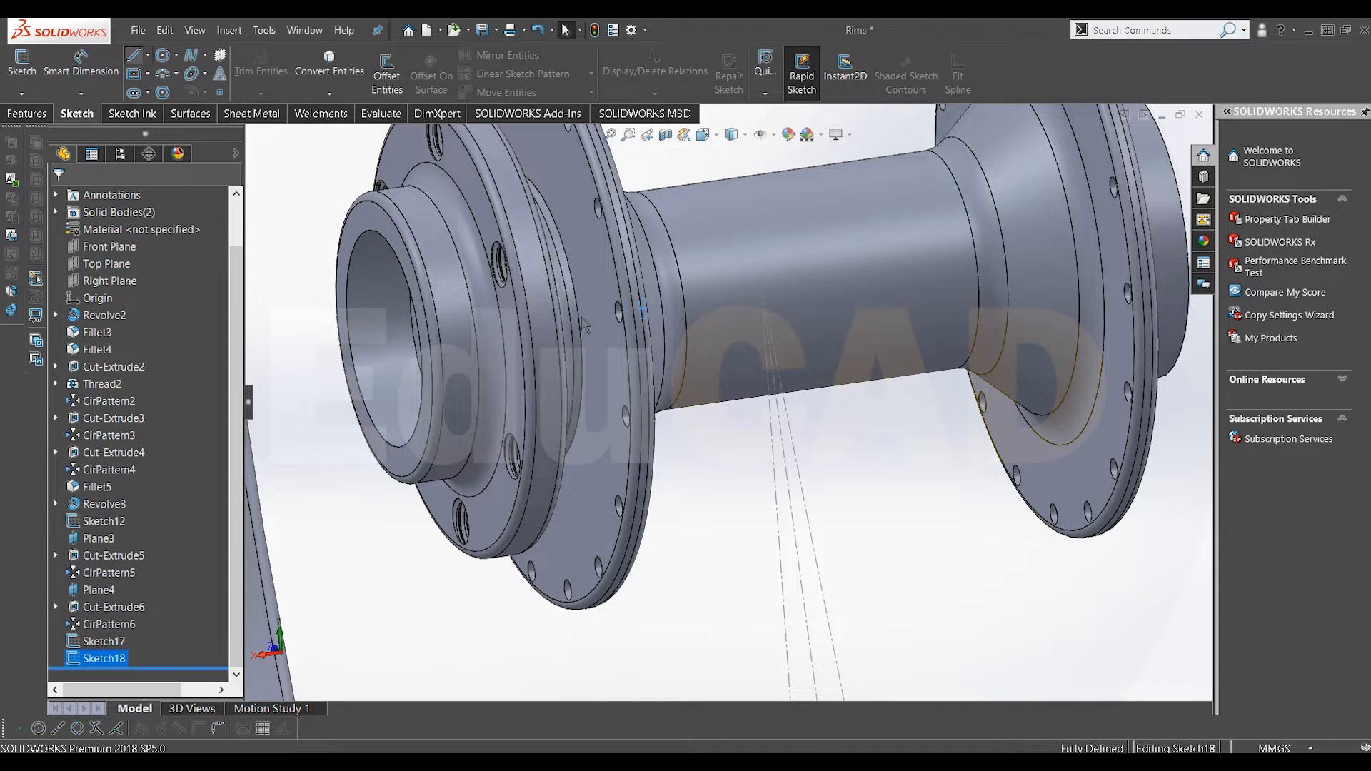
scroll(614, 322, "down", 1)
middle_click_drag(664, 329, 737, 322)
scroll(737, 330, "down", 5)
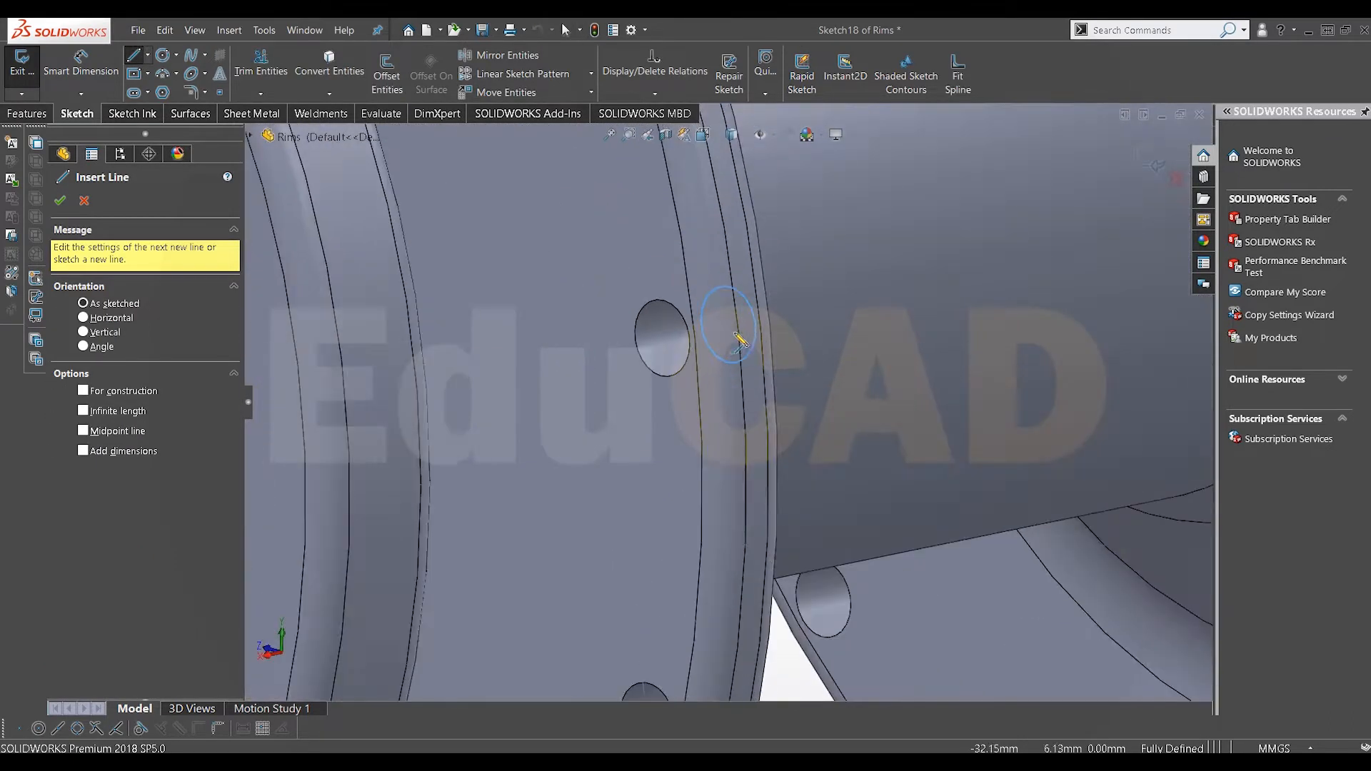
left_click(728, 326)
scroll(728, 393, "up", 2)
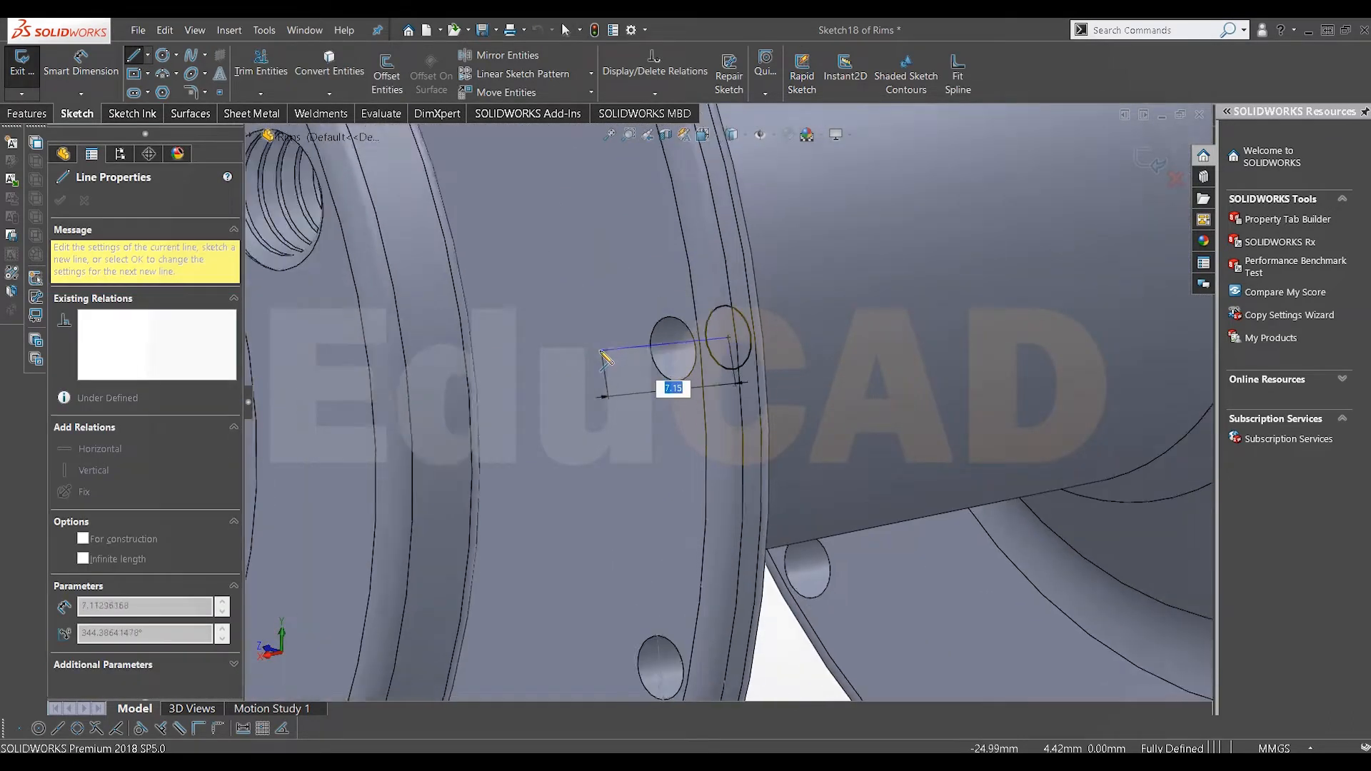
left_click(603, 365)
right_click(602, 305)
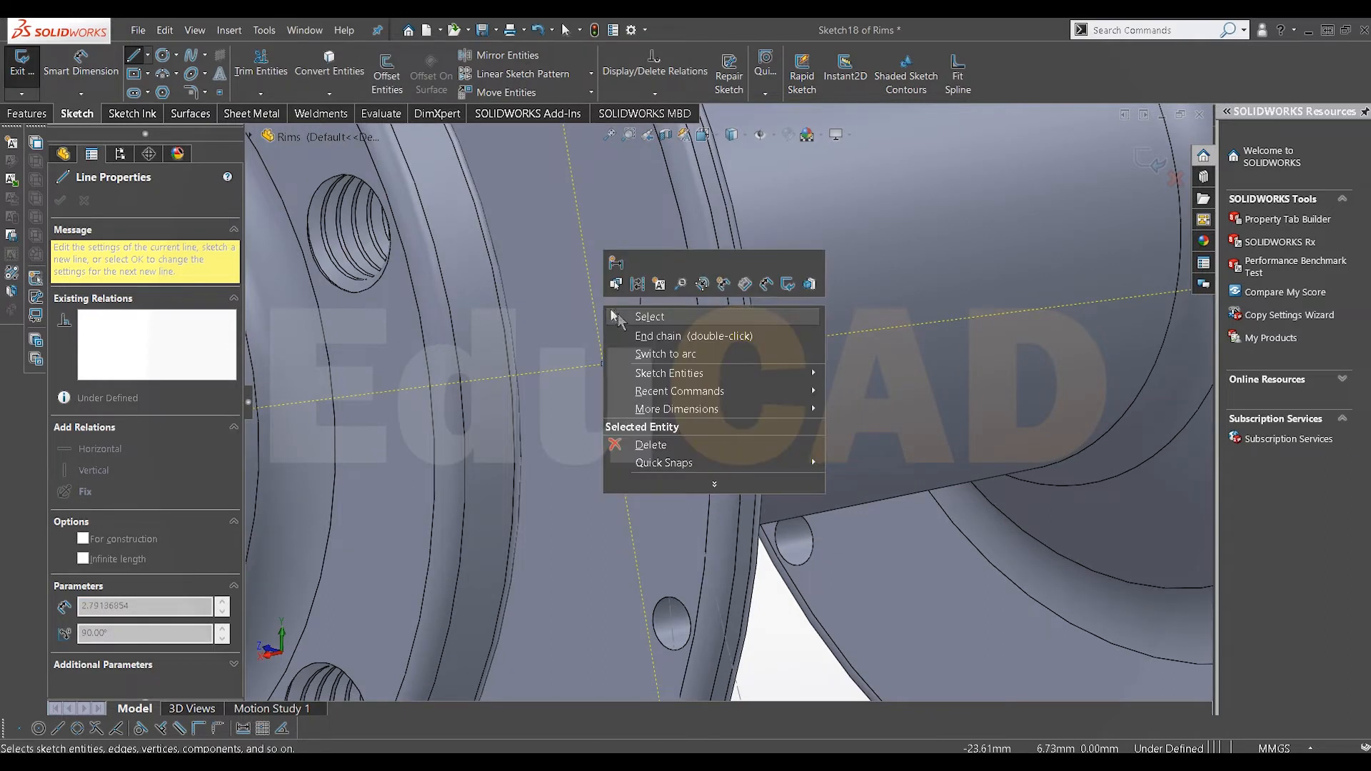
left_click(617, 314)
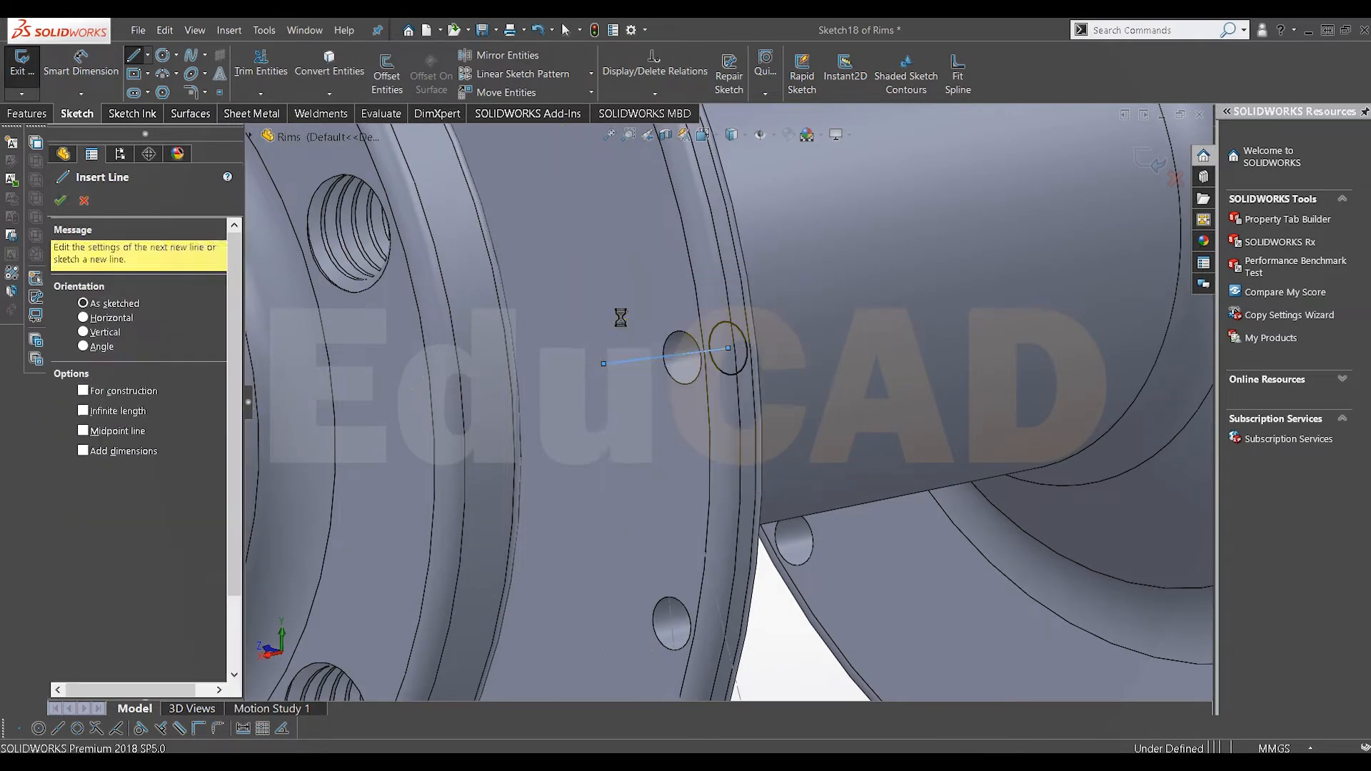
left_click(679, 355)
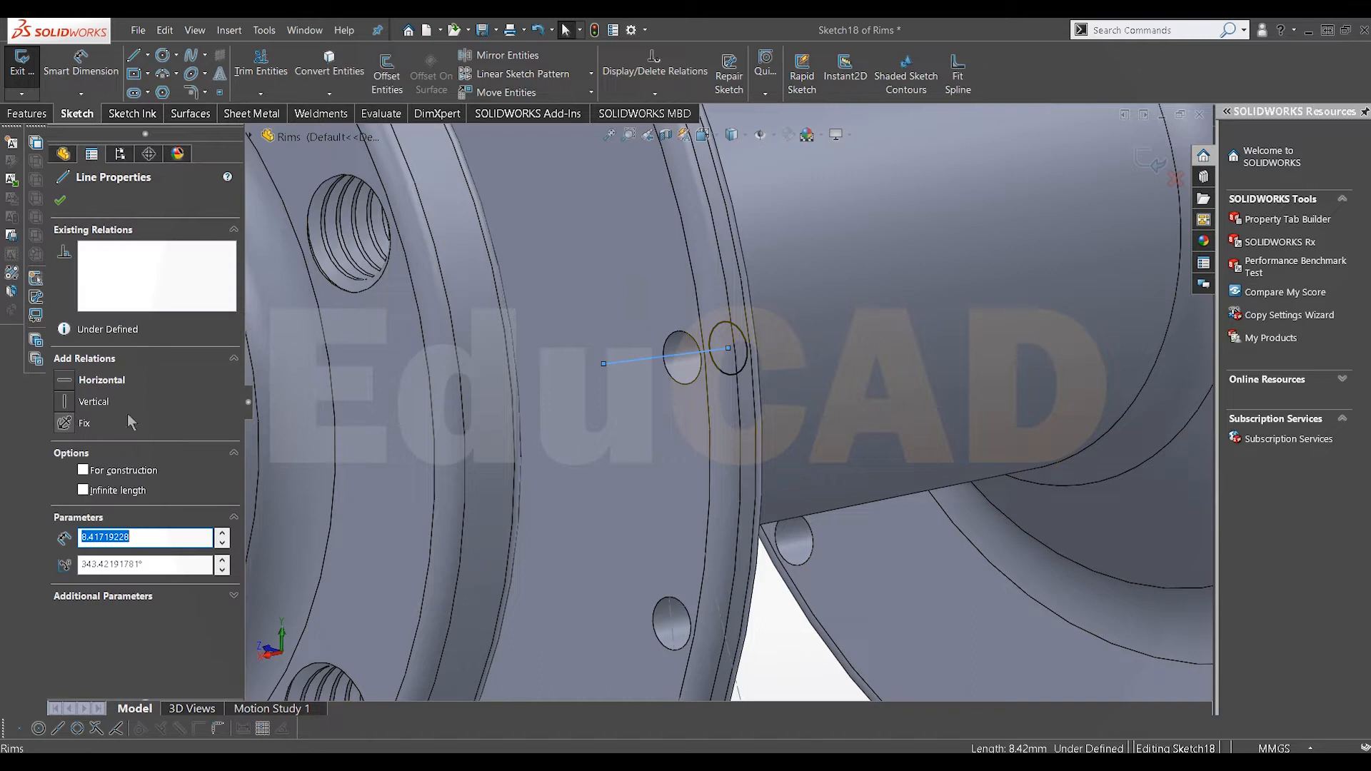
left_click(61, 202)
scroll(993, 507, "up", 5)
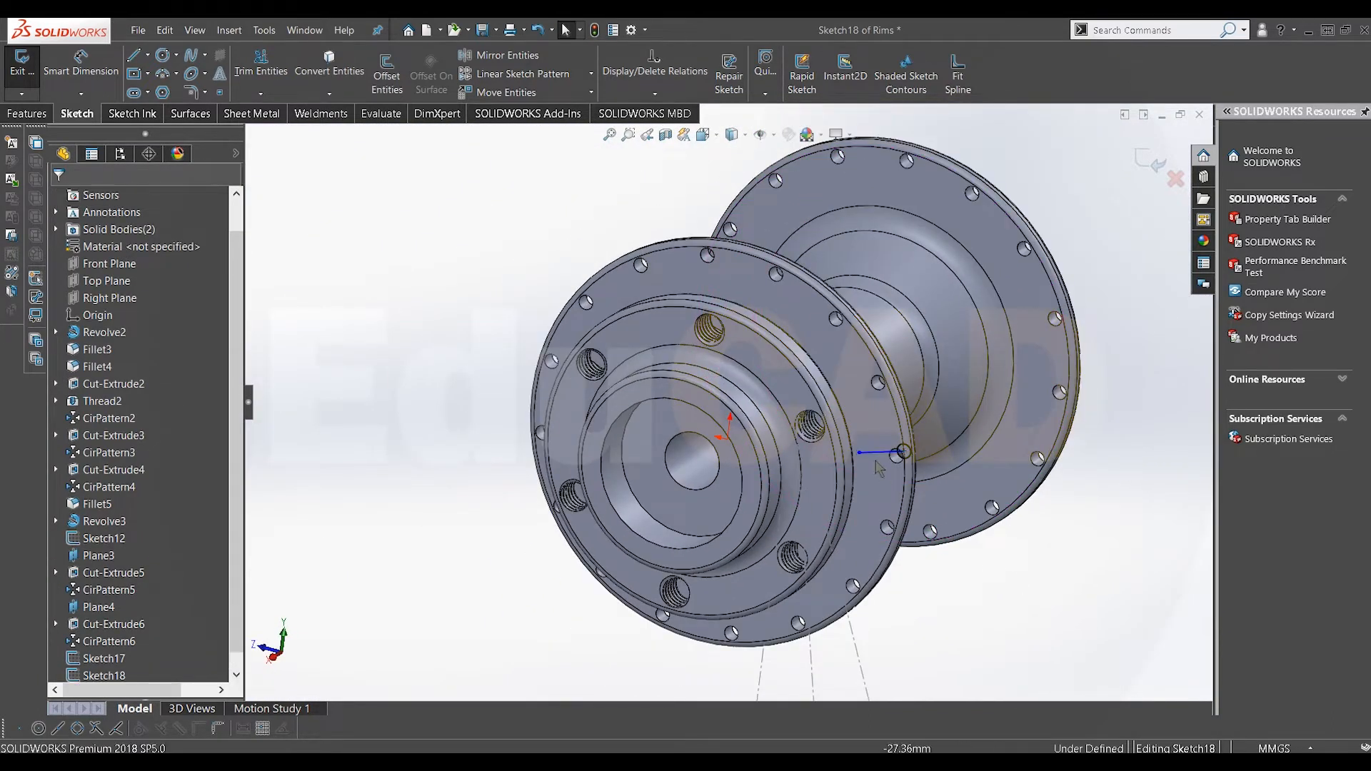
scroll(886, 457, "down", 4)
left_click(822, 419)
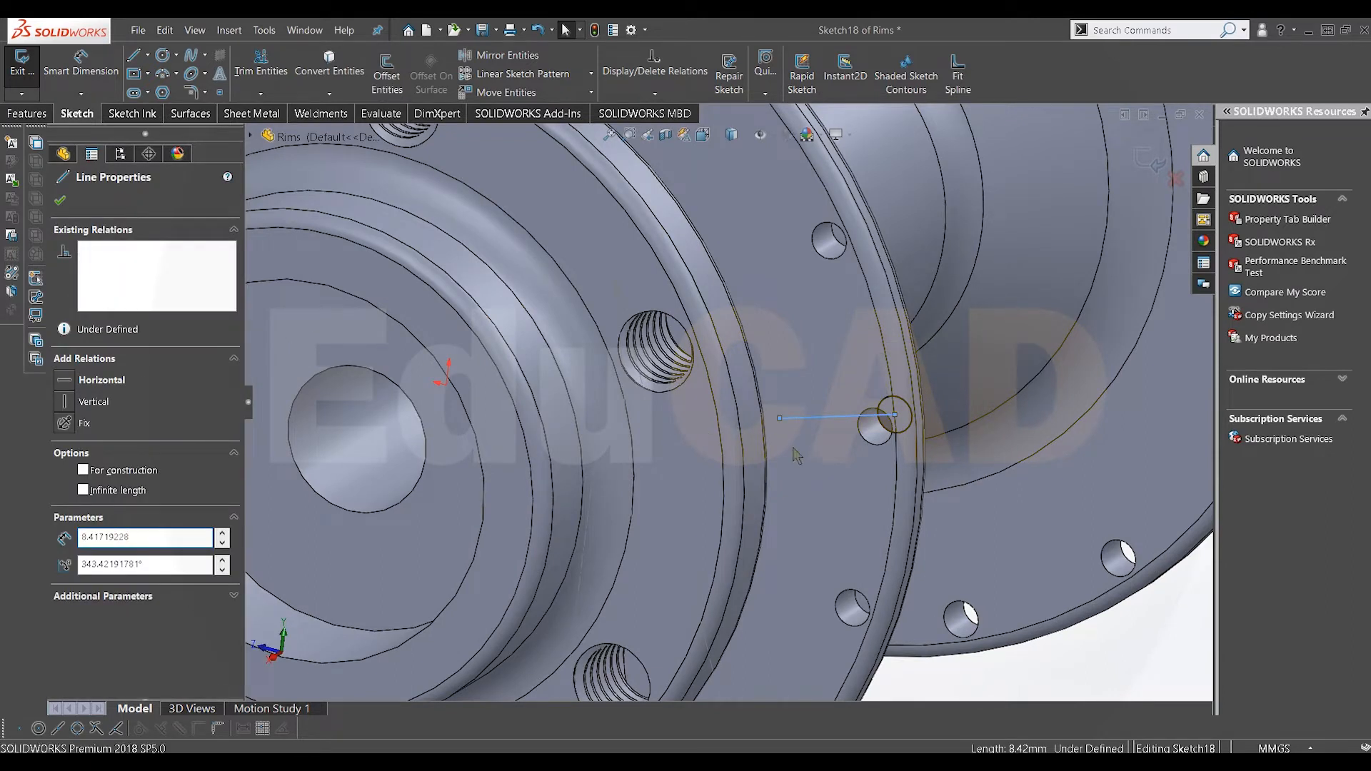
left_click_drag(779, 417, 841, 468)
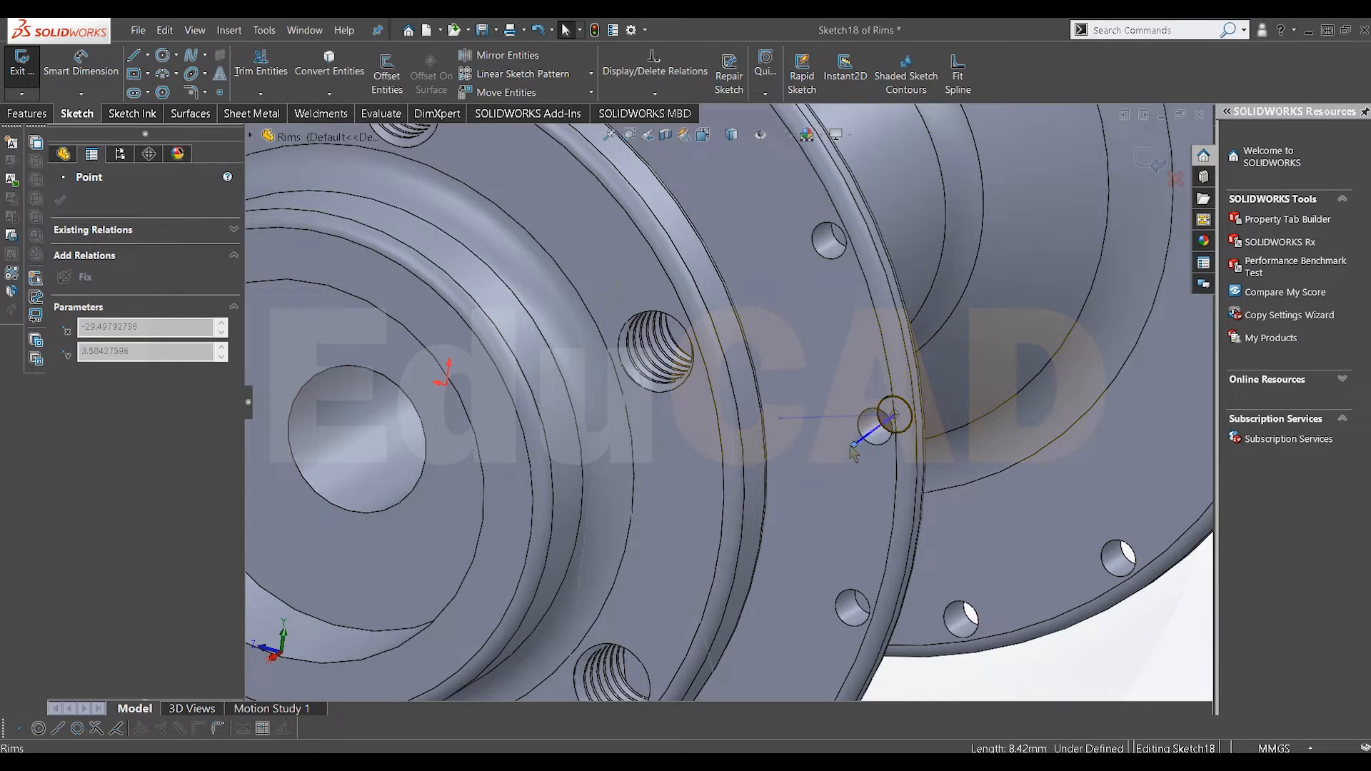
left_click(855, 438)
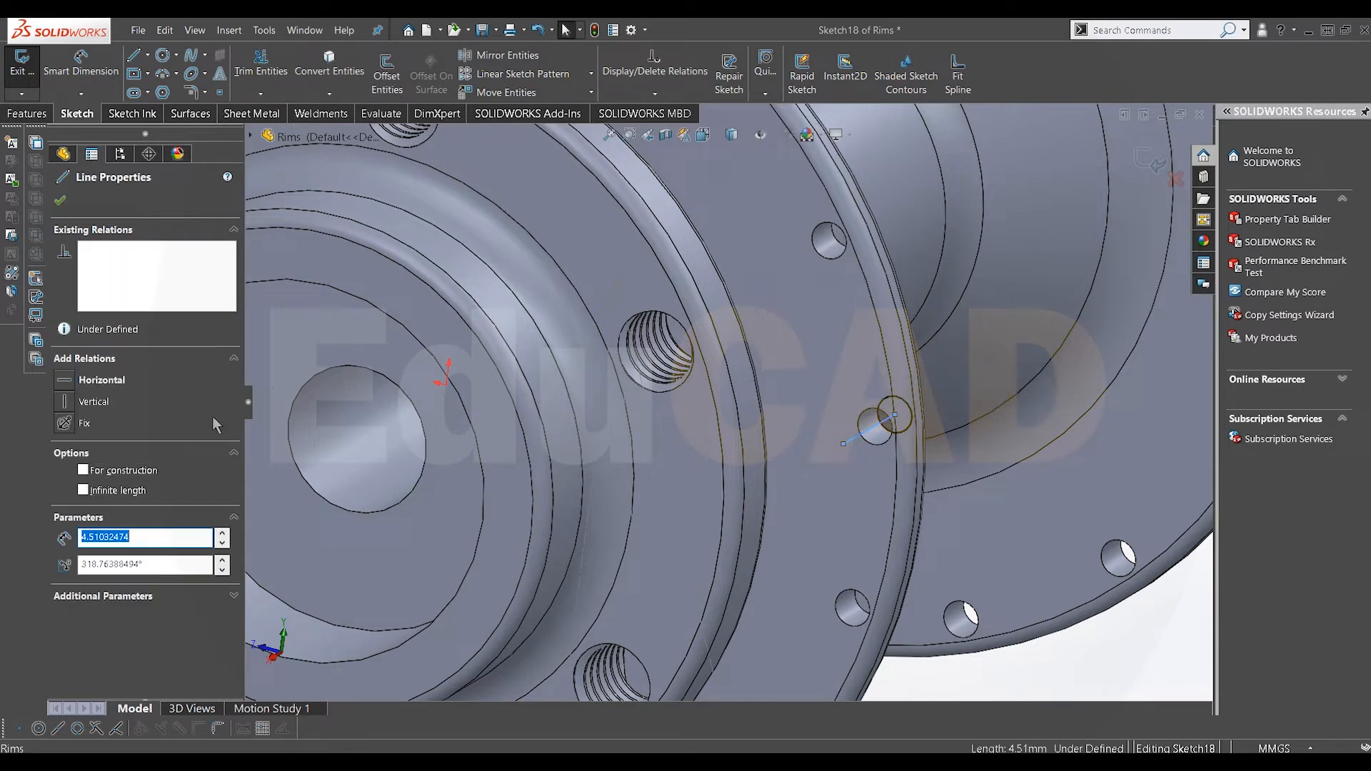
middle_click_drag(271, 409, 1040, 230)
left_click(1175, 182)
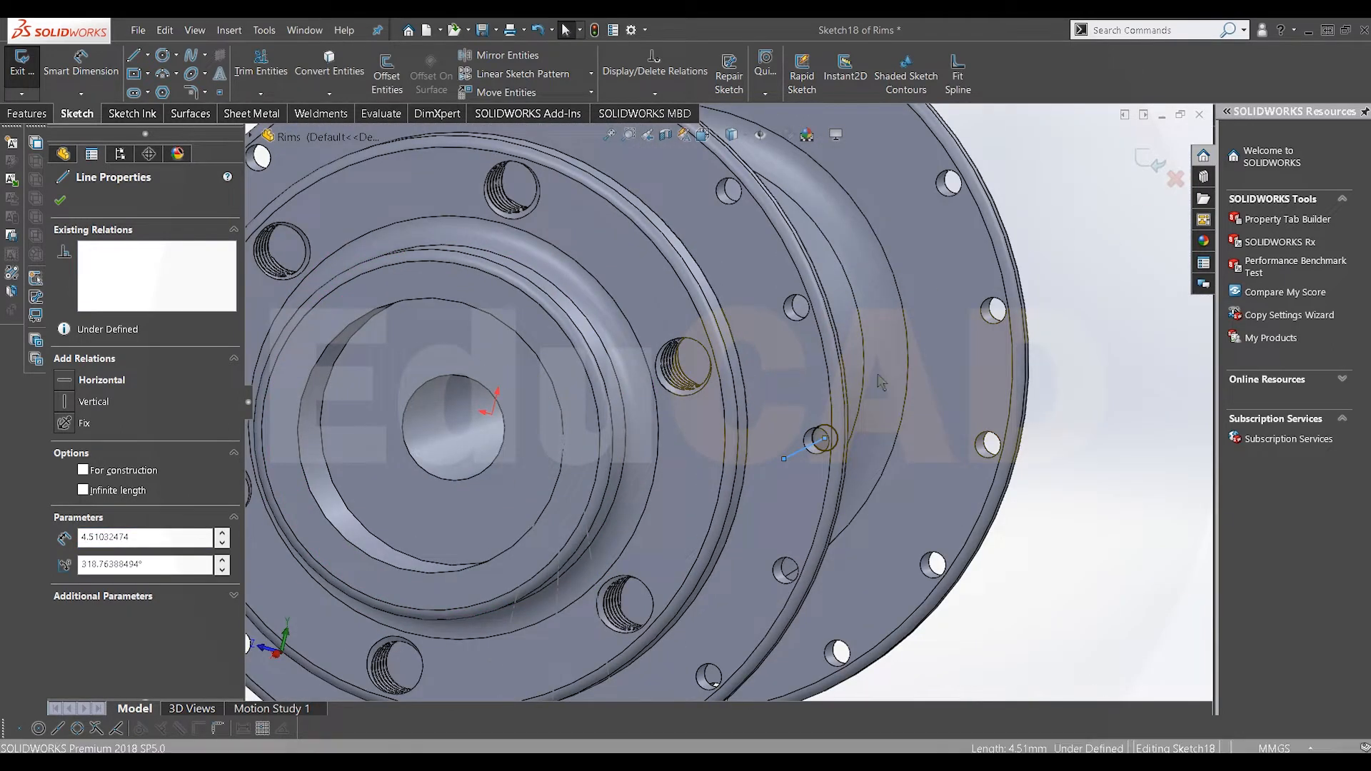
left_click(700, 402)
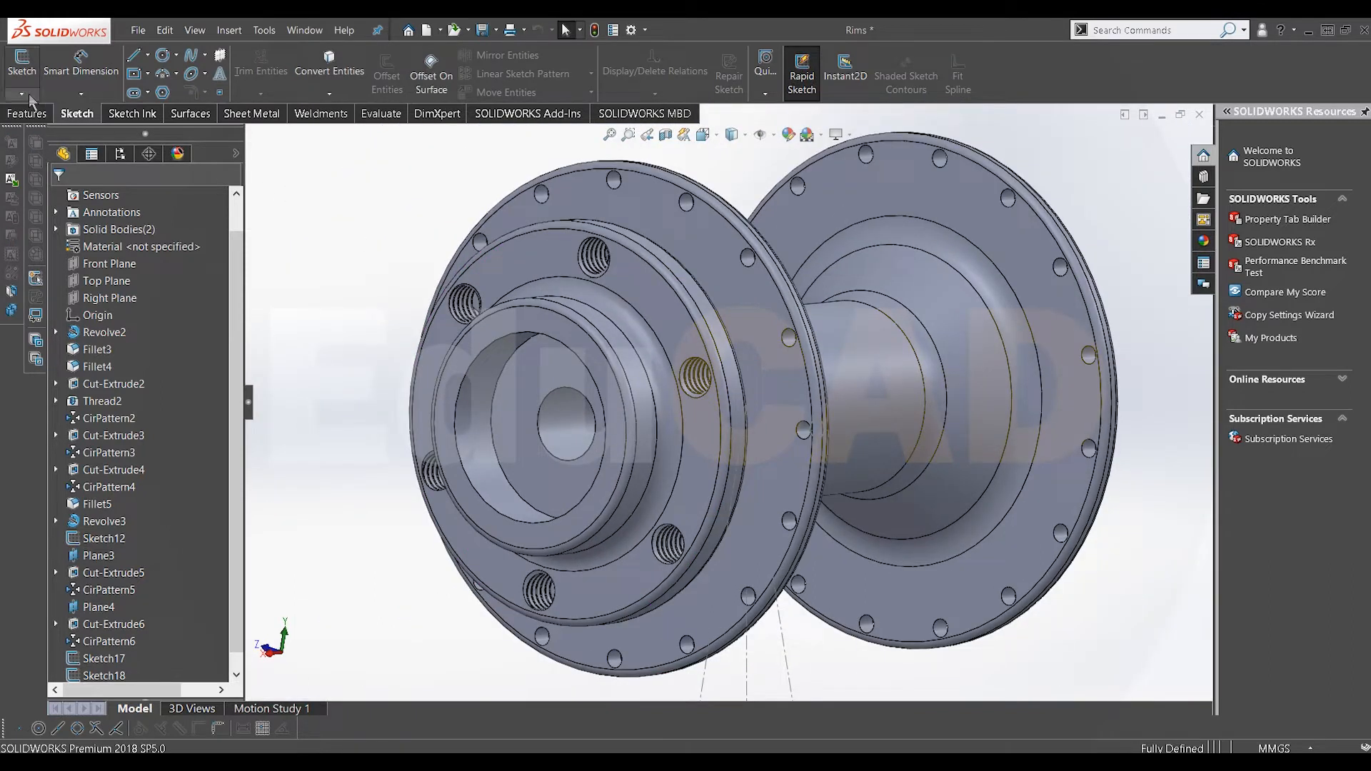
Start a 3D sketch and draw a line about 15 mm long outward through the hub flange's spoke hole, constrained Along X
left_click(22, 94)
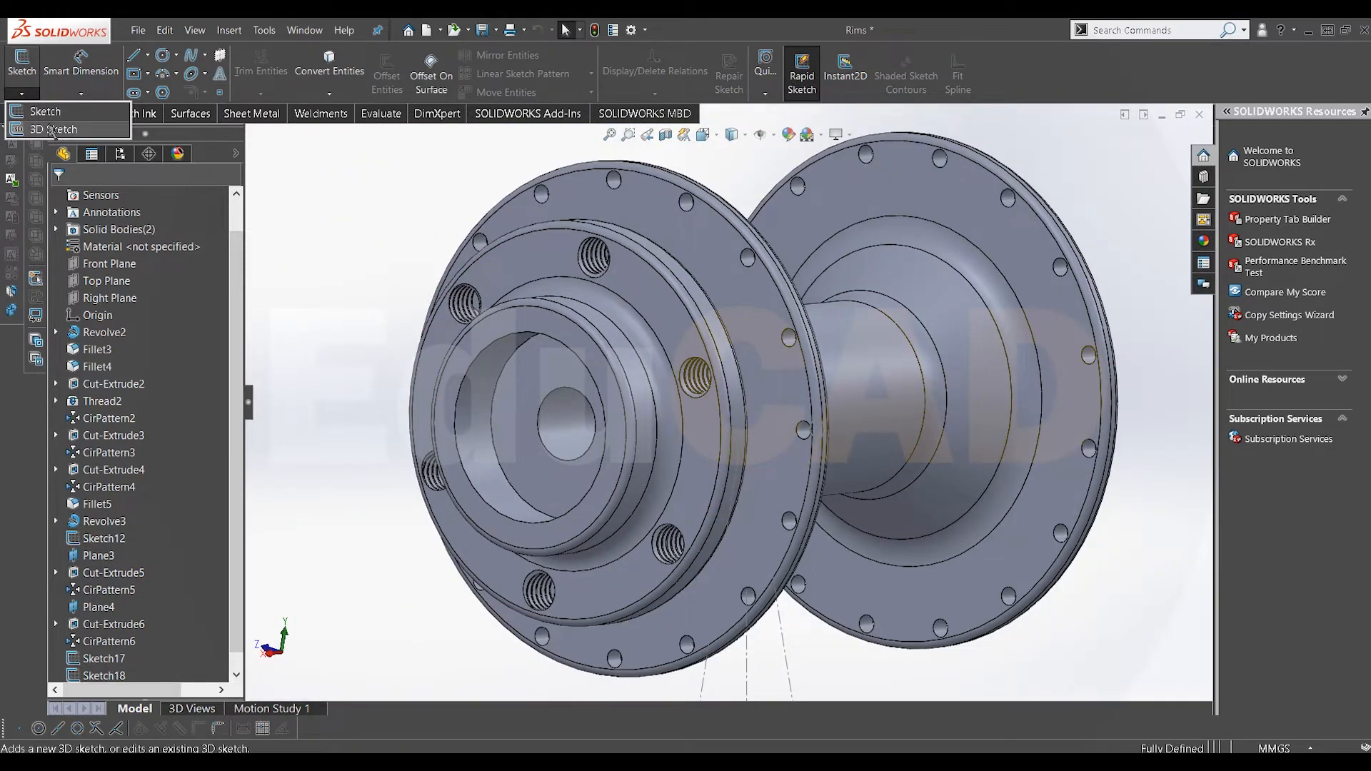
left_click(53, 131)
scroll(820, 441, "down", 6)
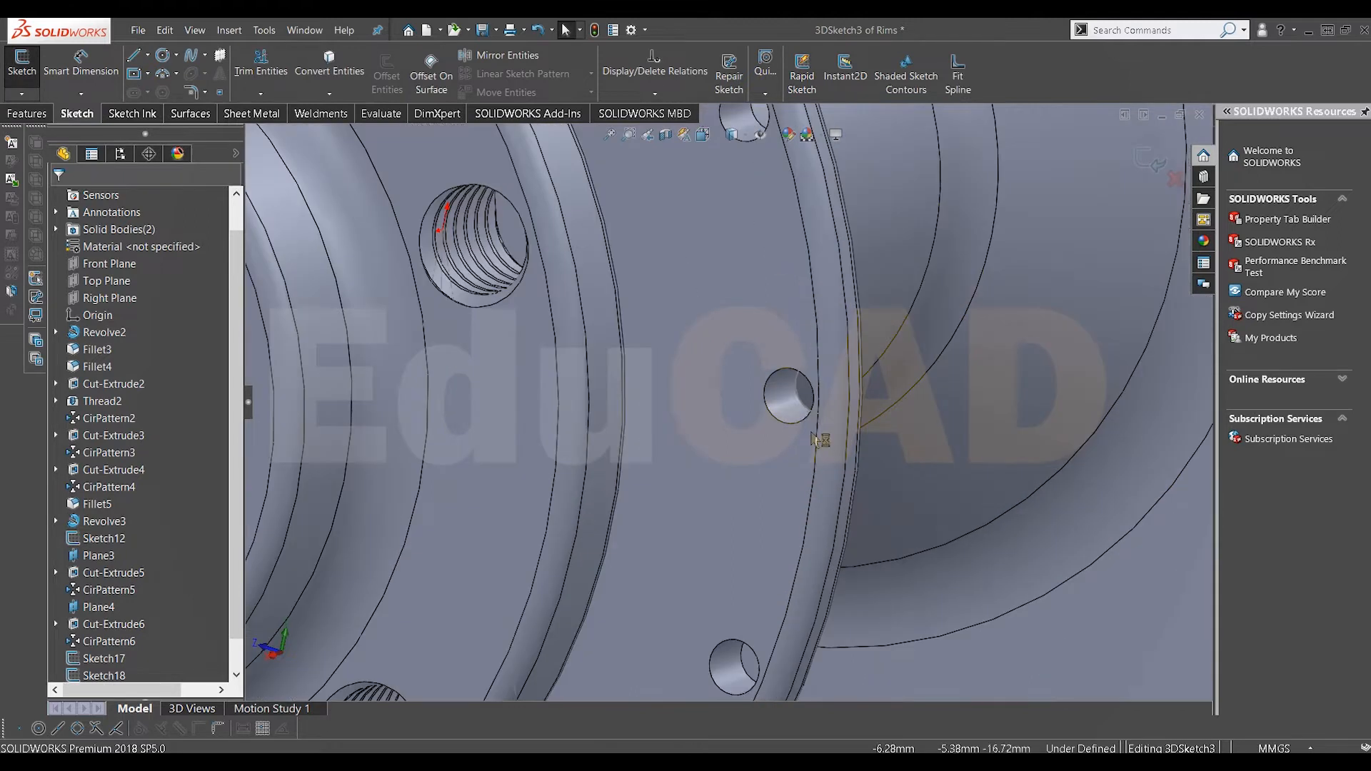
middle_click_drag(798, 394, 821, 391)
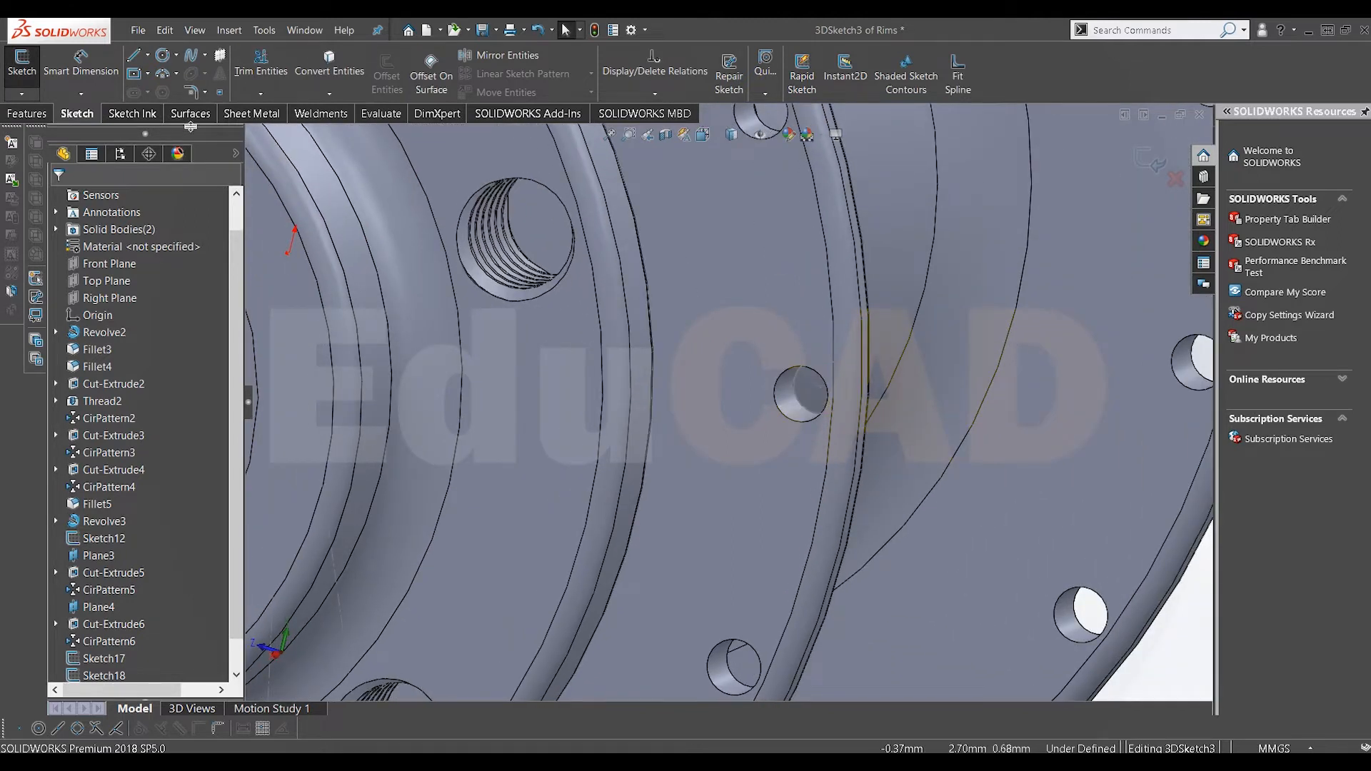
key("l")
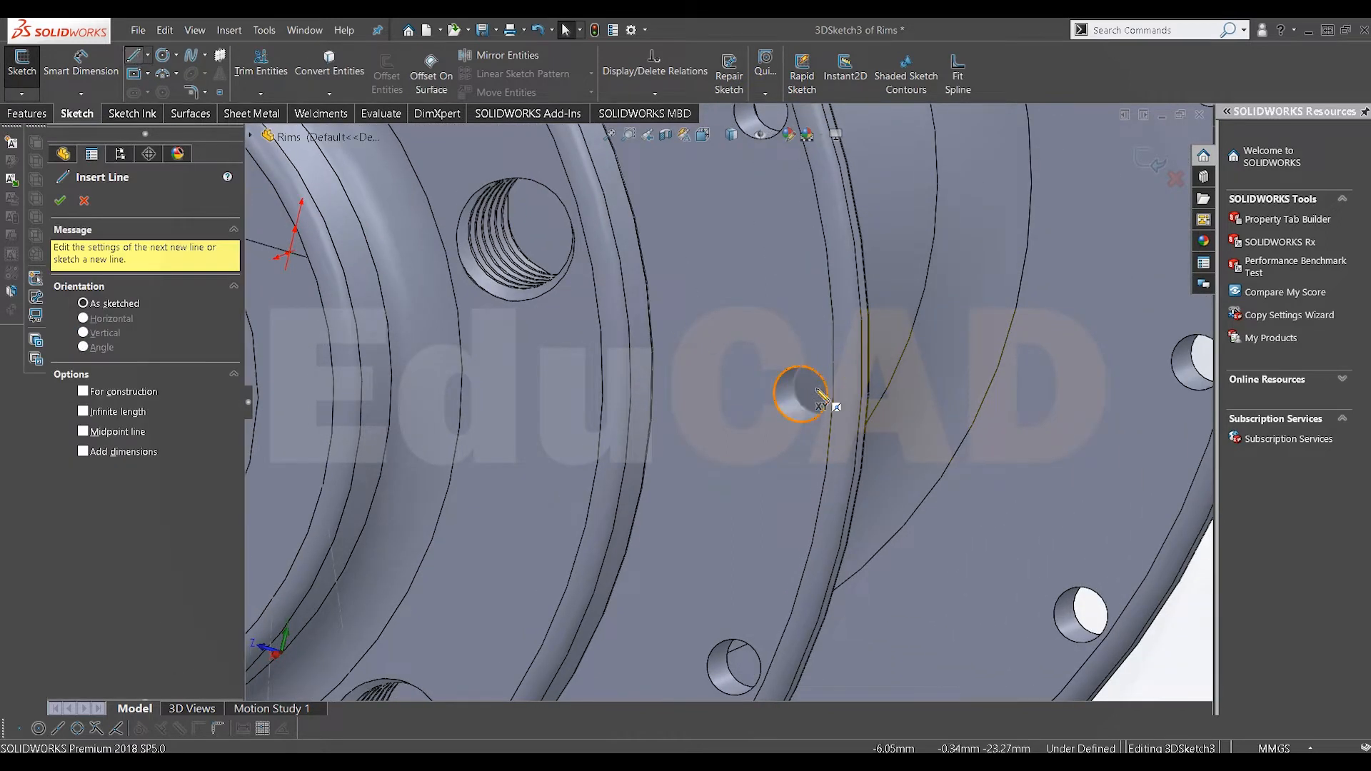
left_click(819, 389)
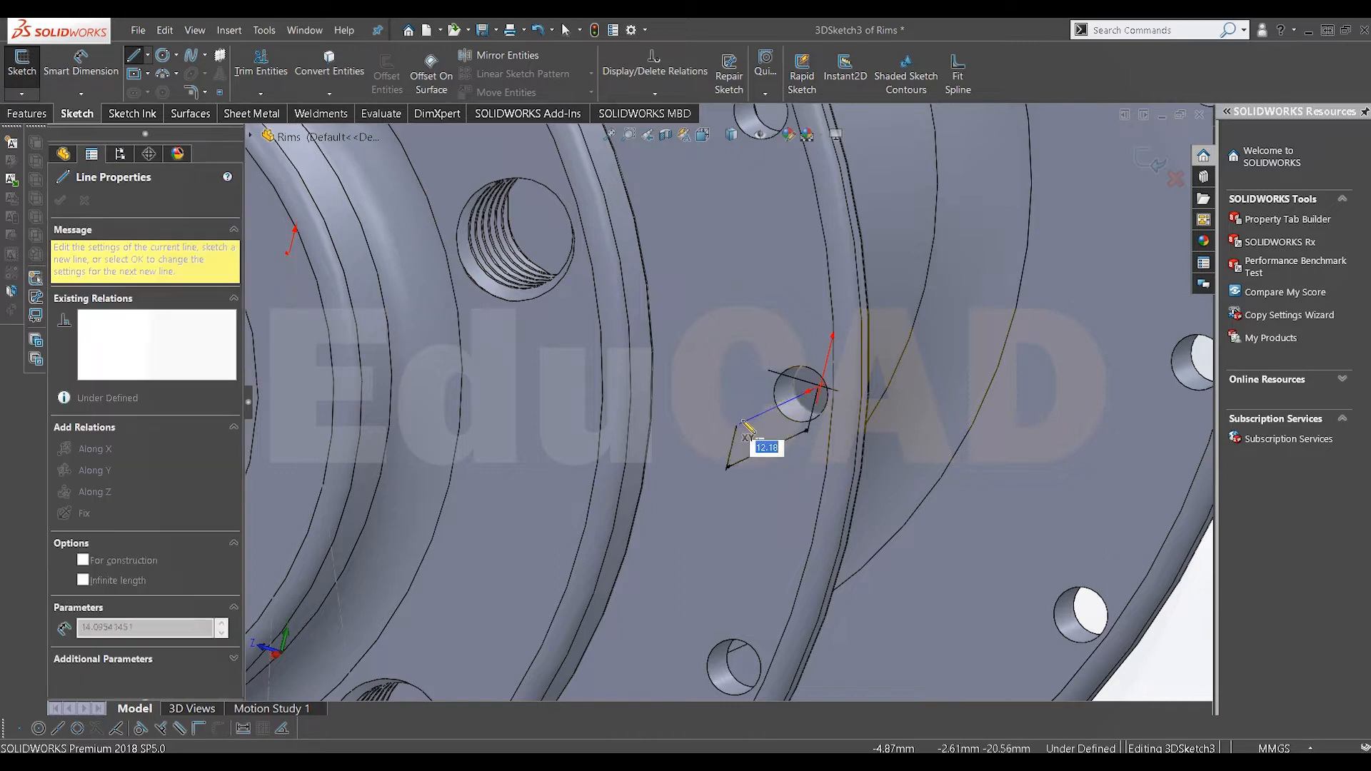
left_click(722, 428)
right_click(708, 350)
left_click(775, 370)
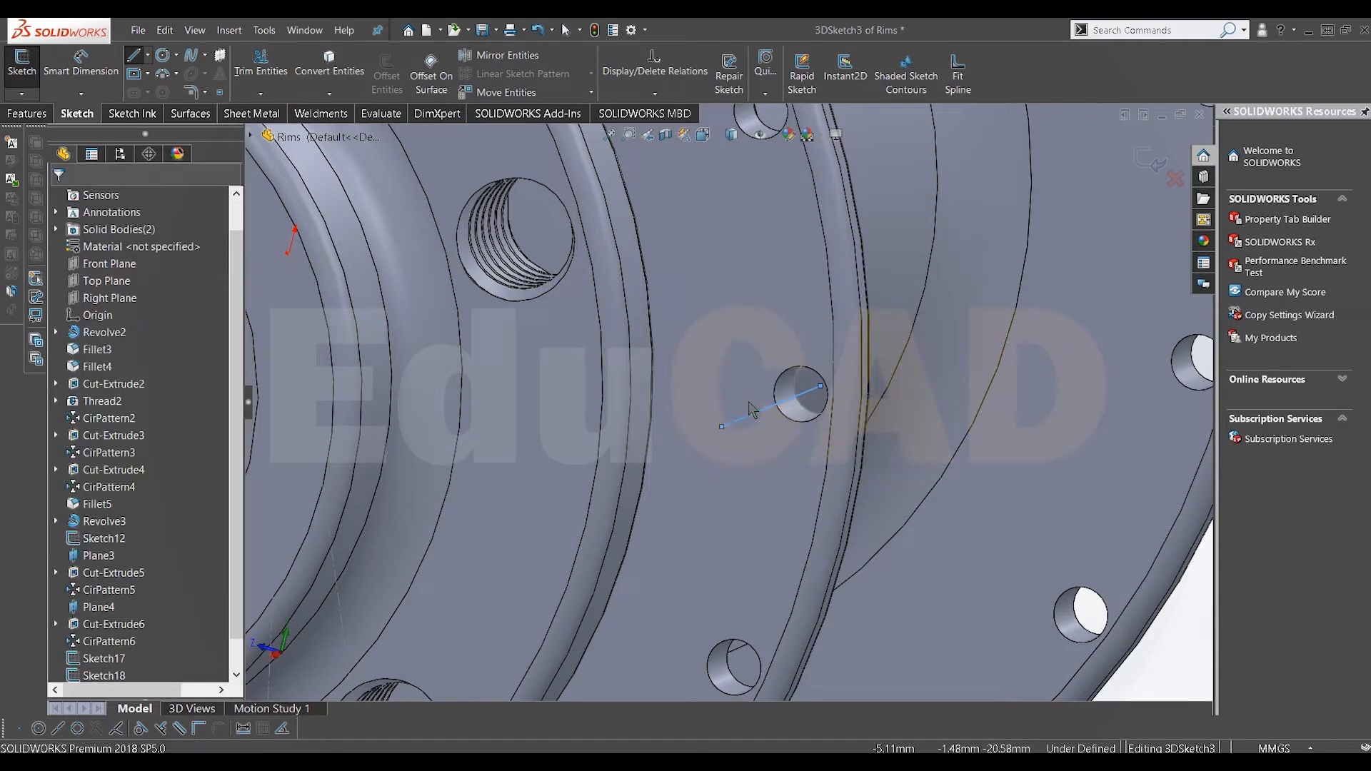
left_click(755, 414)
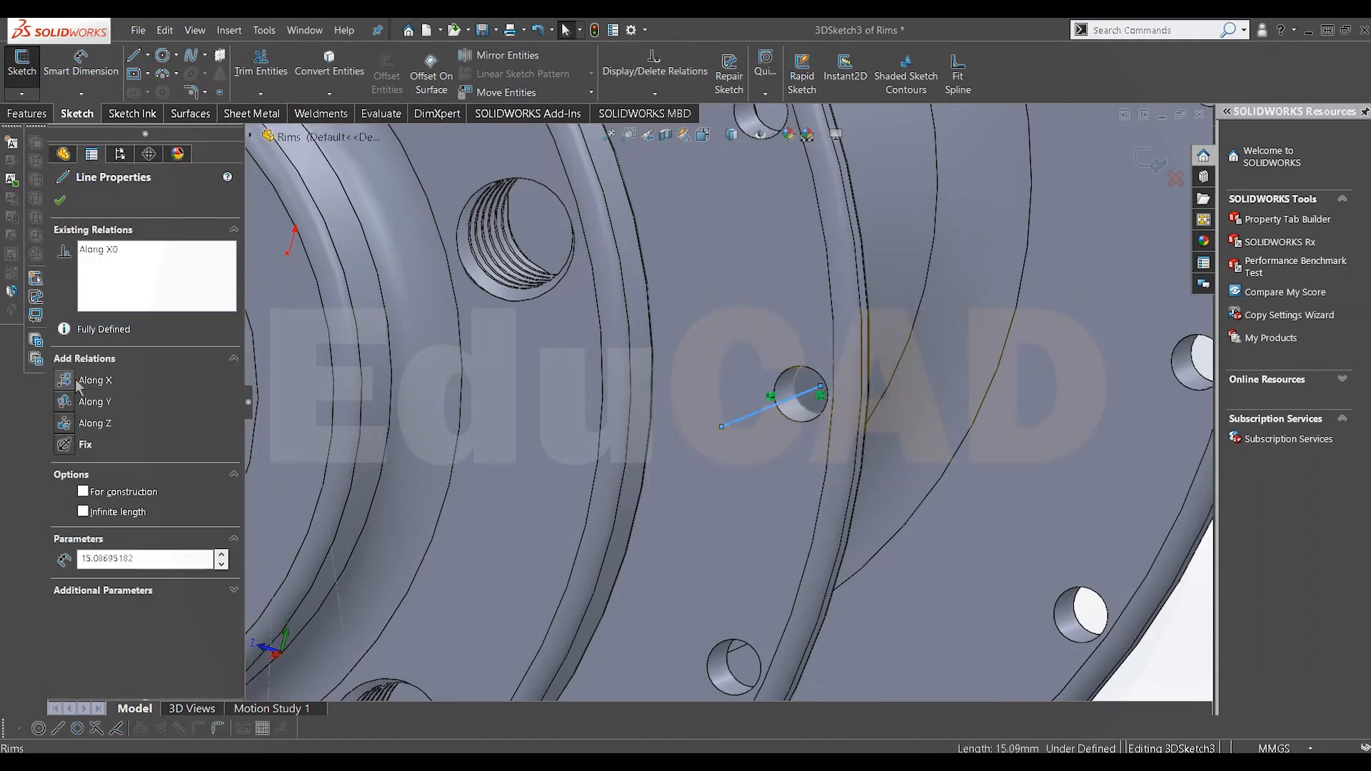
left_click(59, 202)
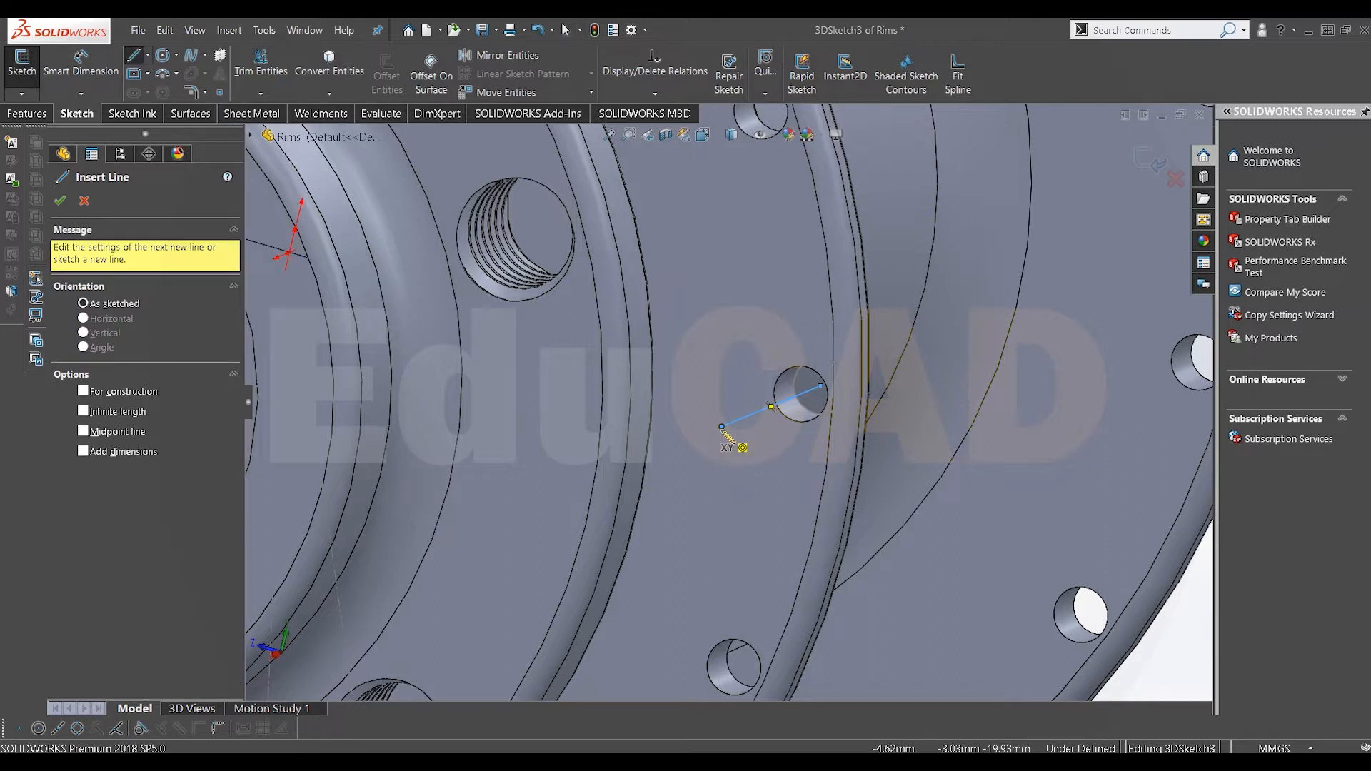
Draw a second 3D sketch line from the short line's outer end to the centre of the converted circle at the rim's spoke hole
left_click(721, 427)
scroll(705, 525, "up", 6)
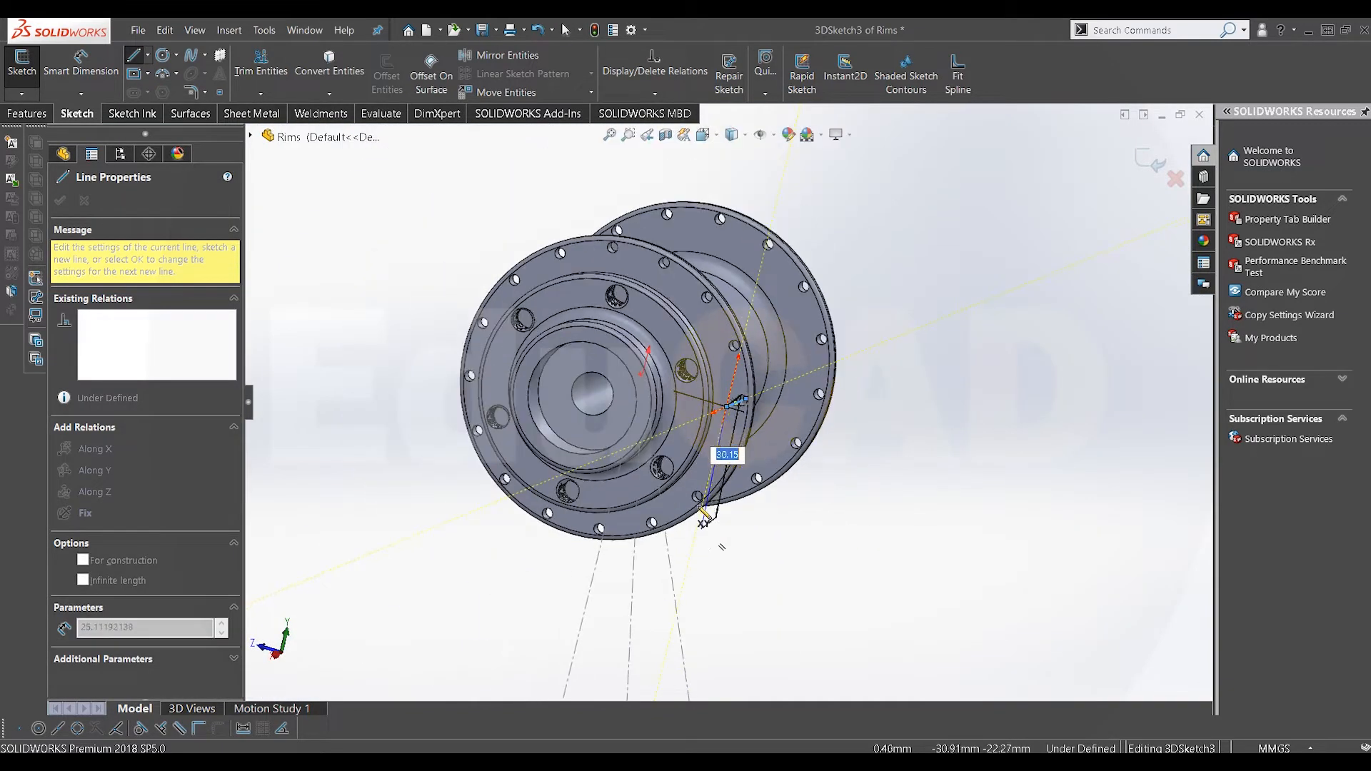
scroll(706, 524, "up", 8)
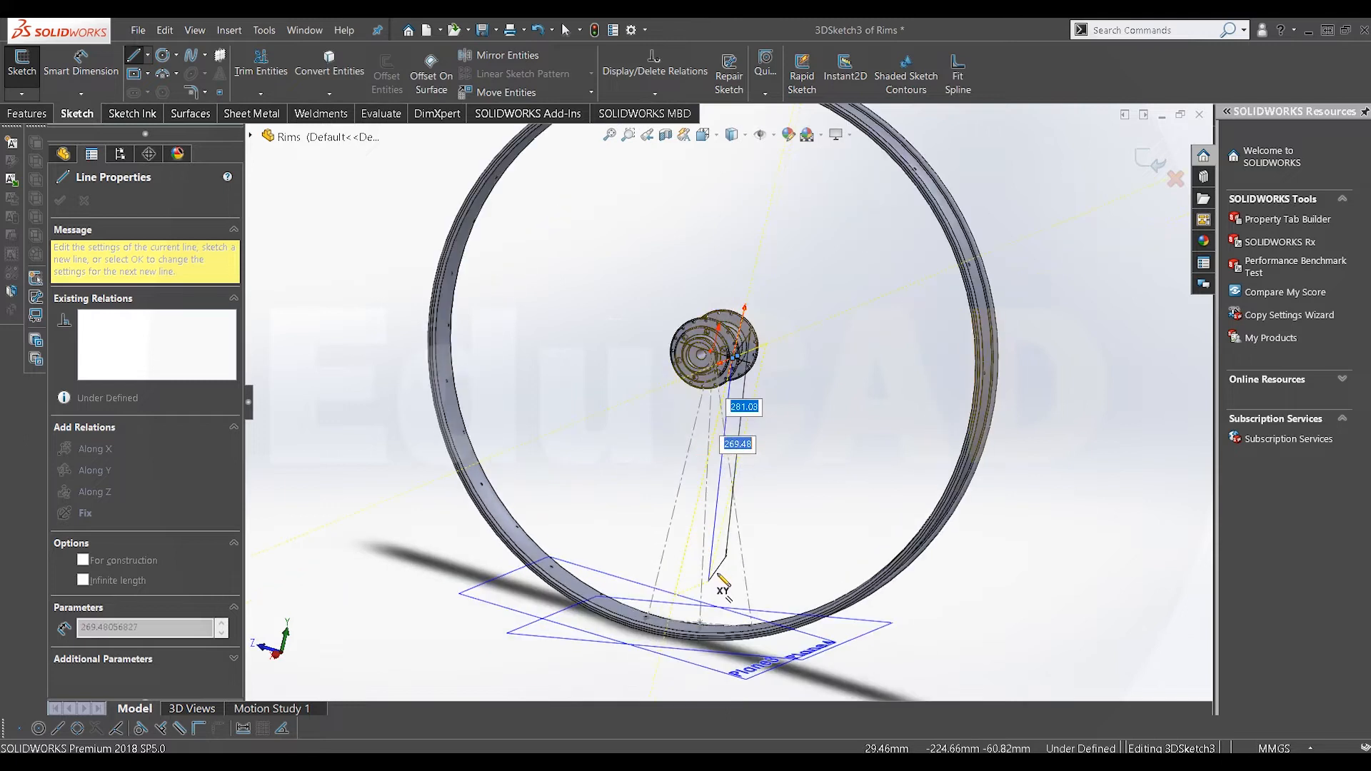
scroll(719, 577, "down", 10)
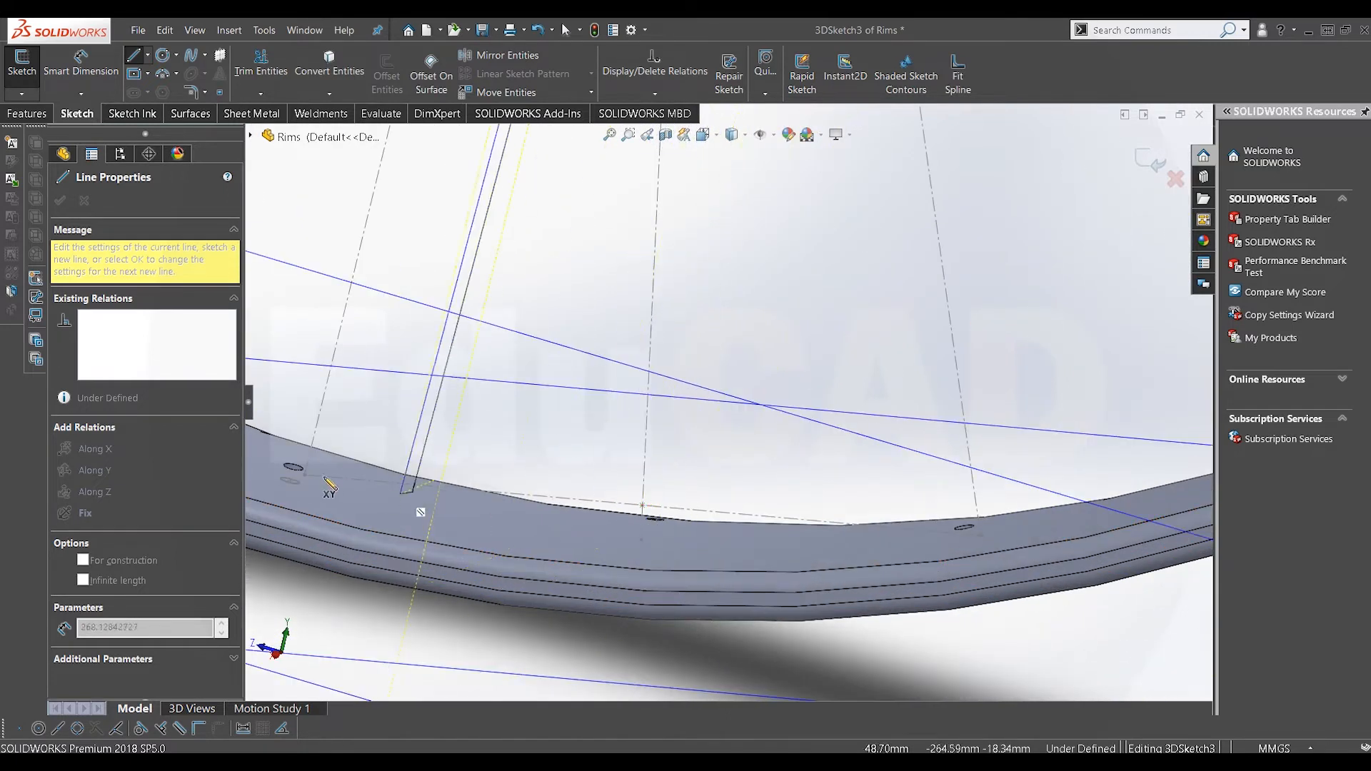
scroll(333, 487, "down", 5)
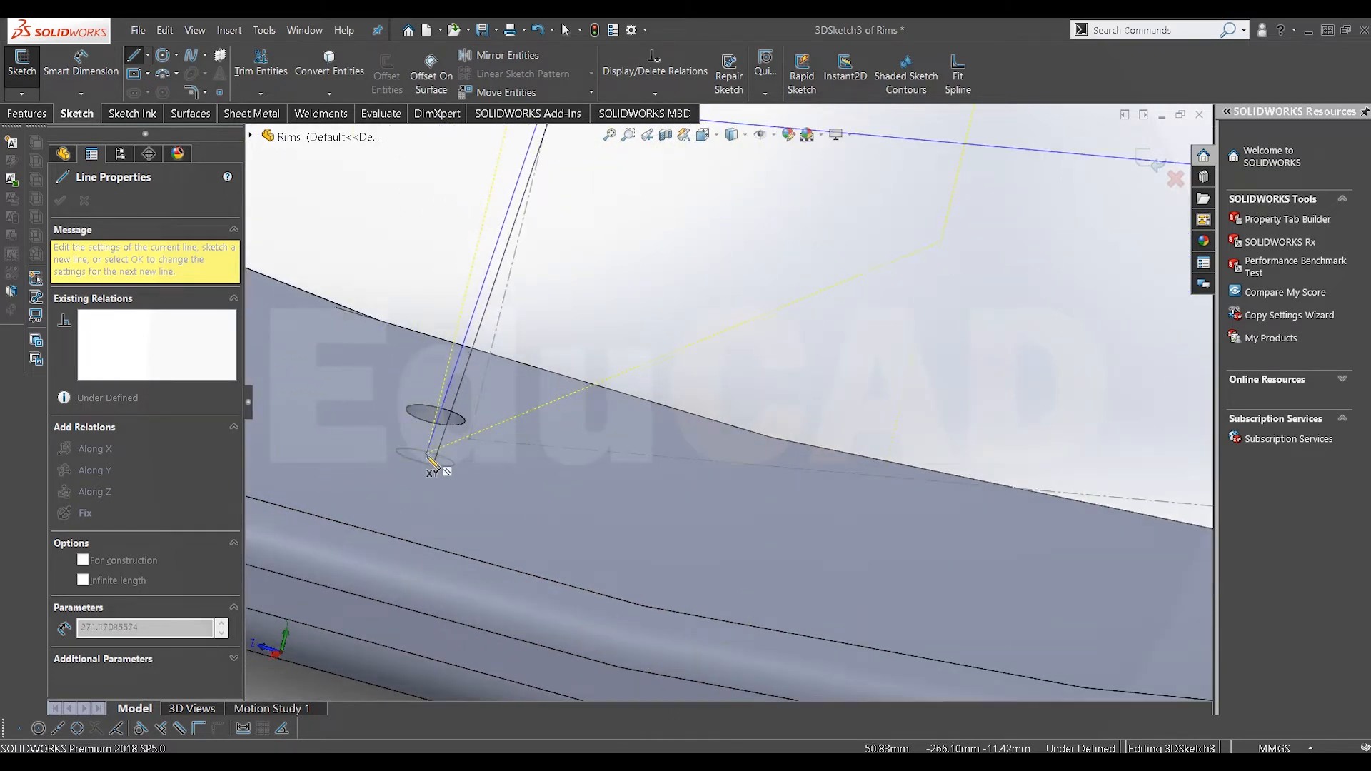
key("Tab")
middle_click_drag(434, 504, 434, 529)
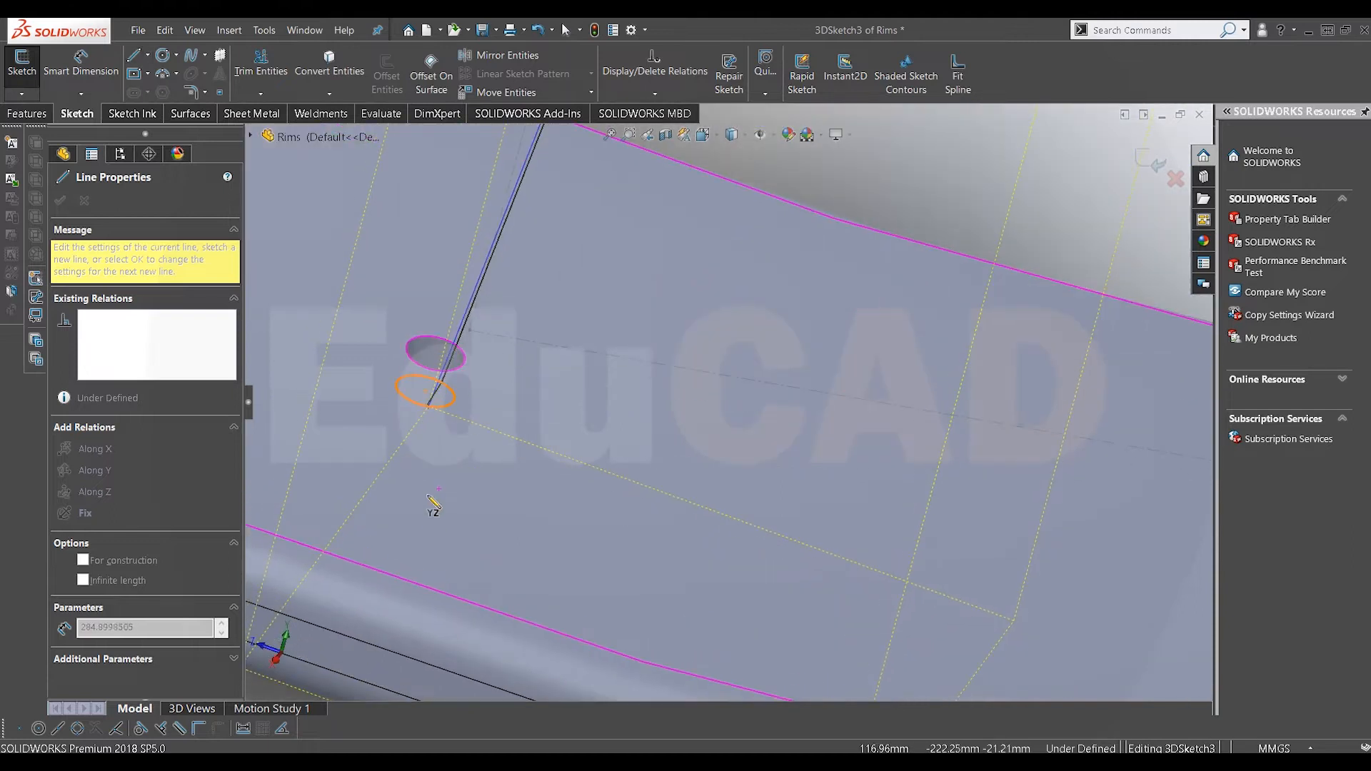
left_click(427, 391)
right_click(537, 407)
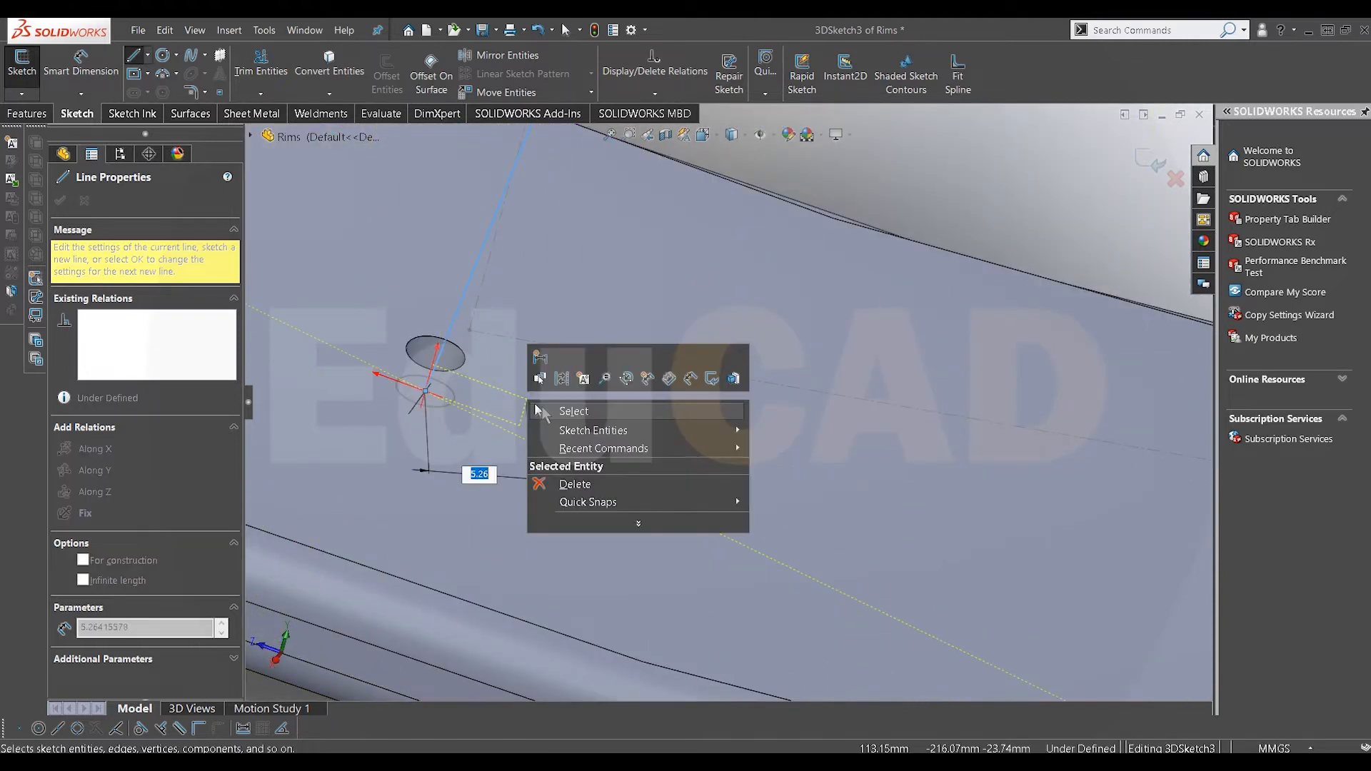
left_click(548, 416)
key("Escape")
Dimension the short line through the hub flange's spoke hole to 7.5 mm
scroll(657, 392, "up", 10)
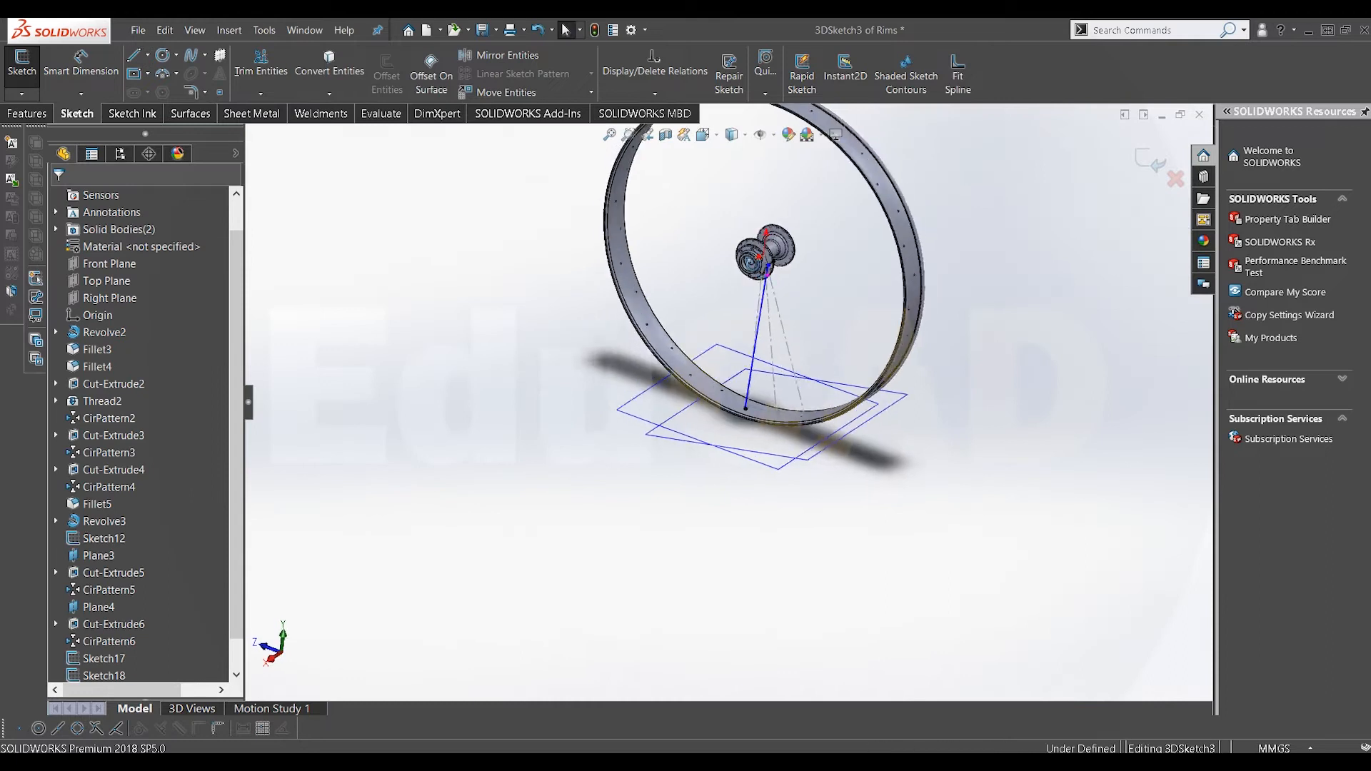
scroll(778, 303, "down", 8)
key("d")
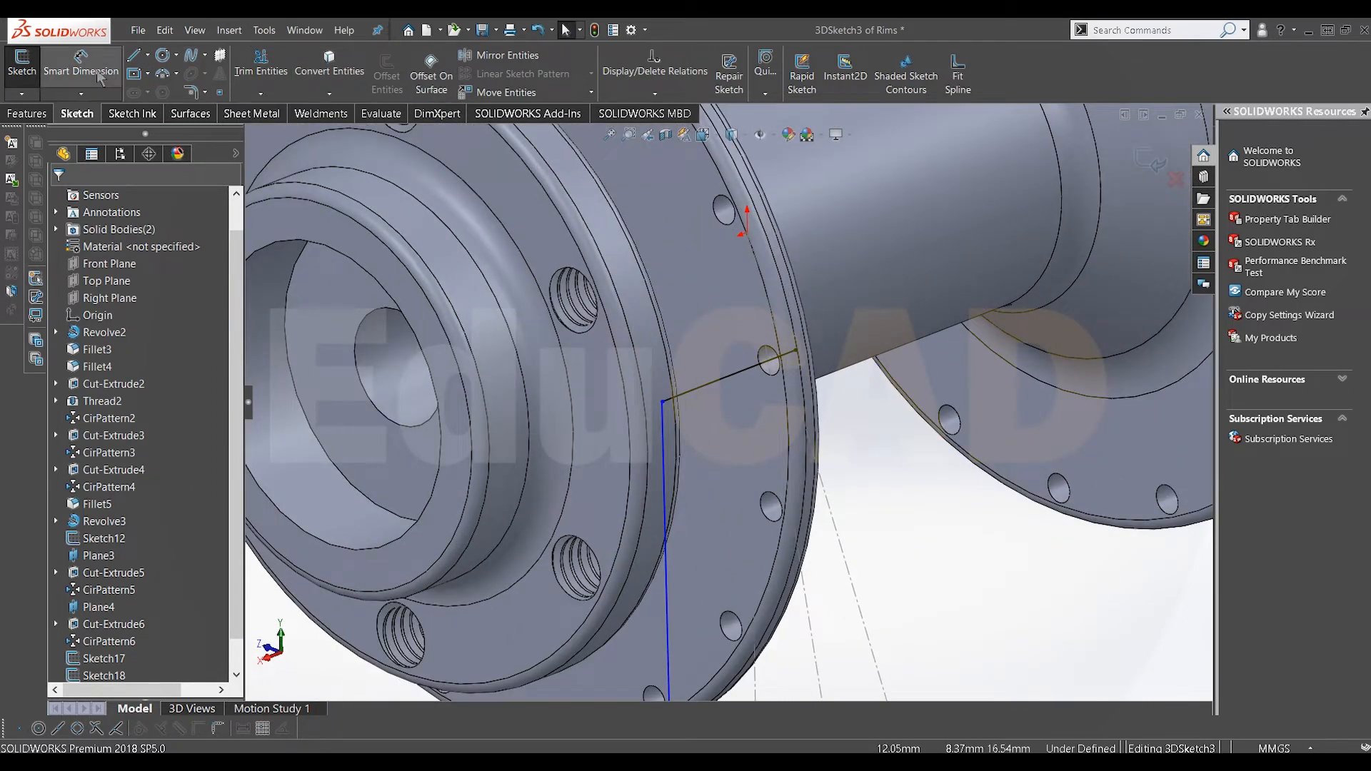
left_click(714, 386)
scroll(714, 390, "up", 4)
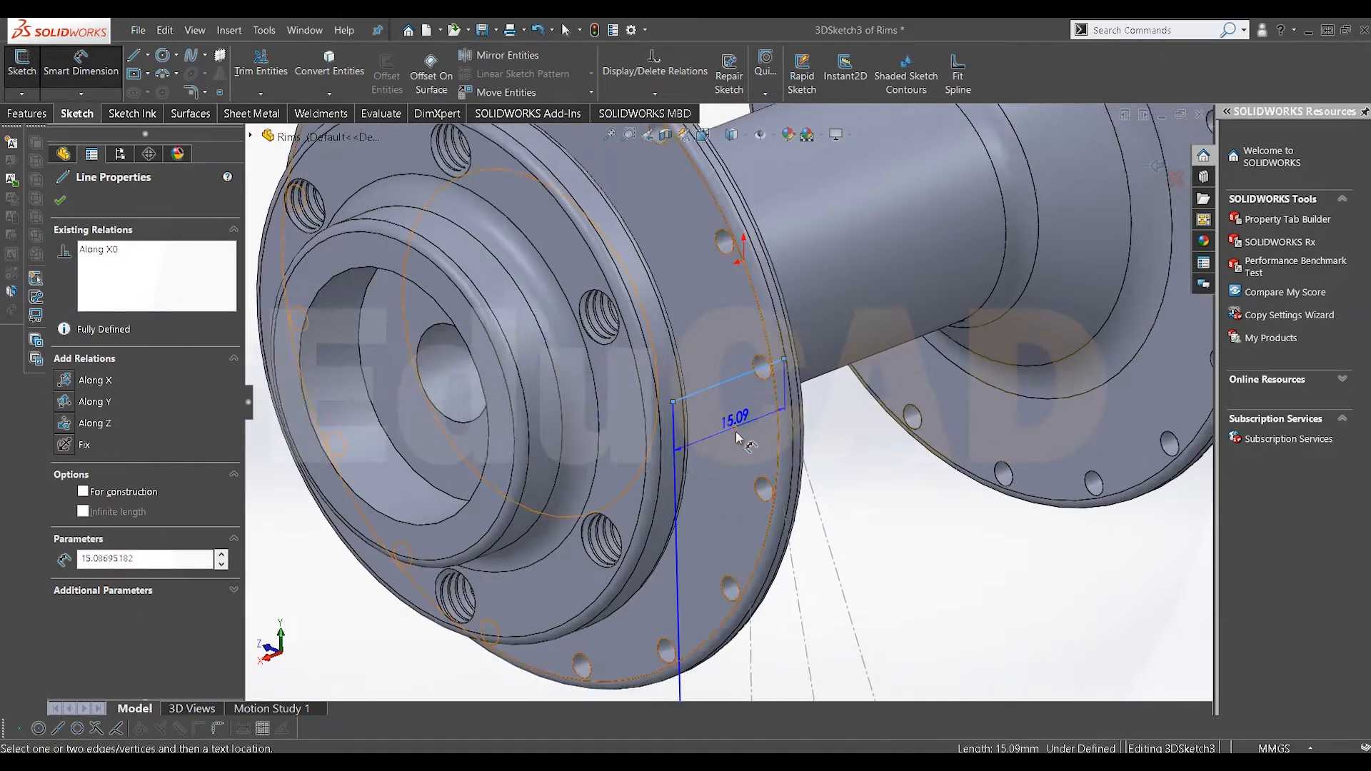
left_click(864, 519)
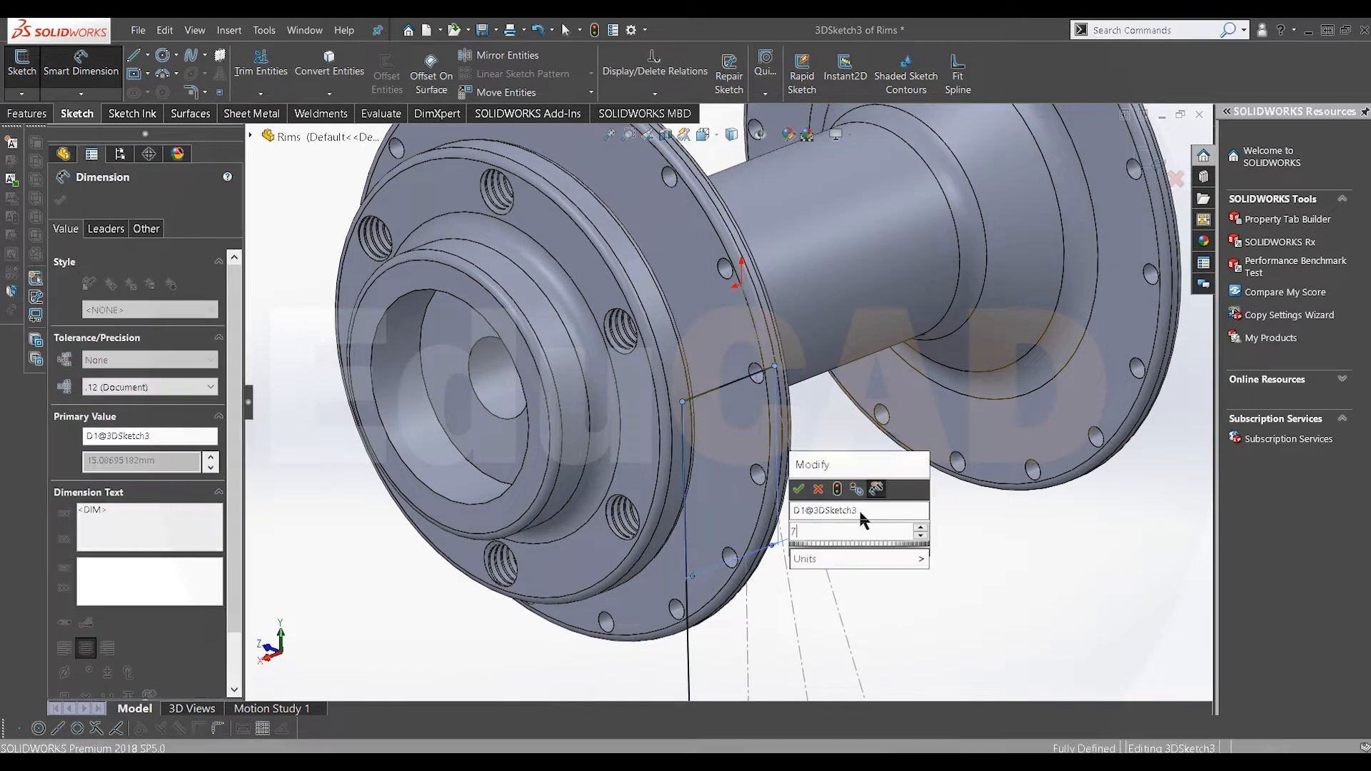
type("7.5")
key("Return")
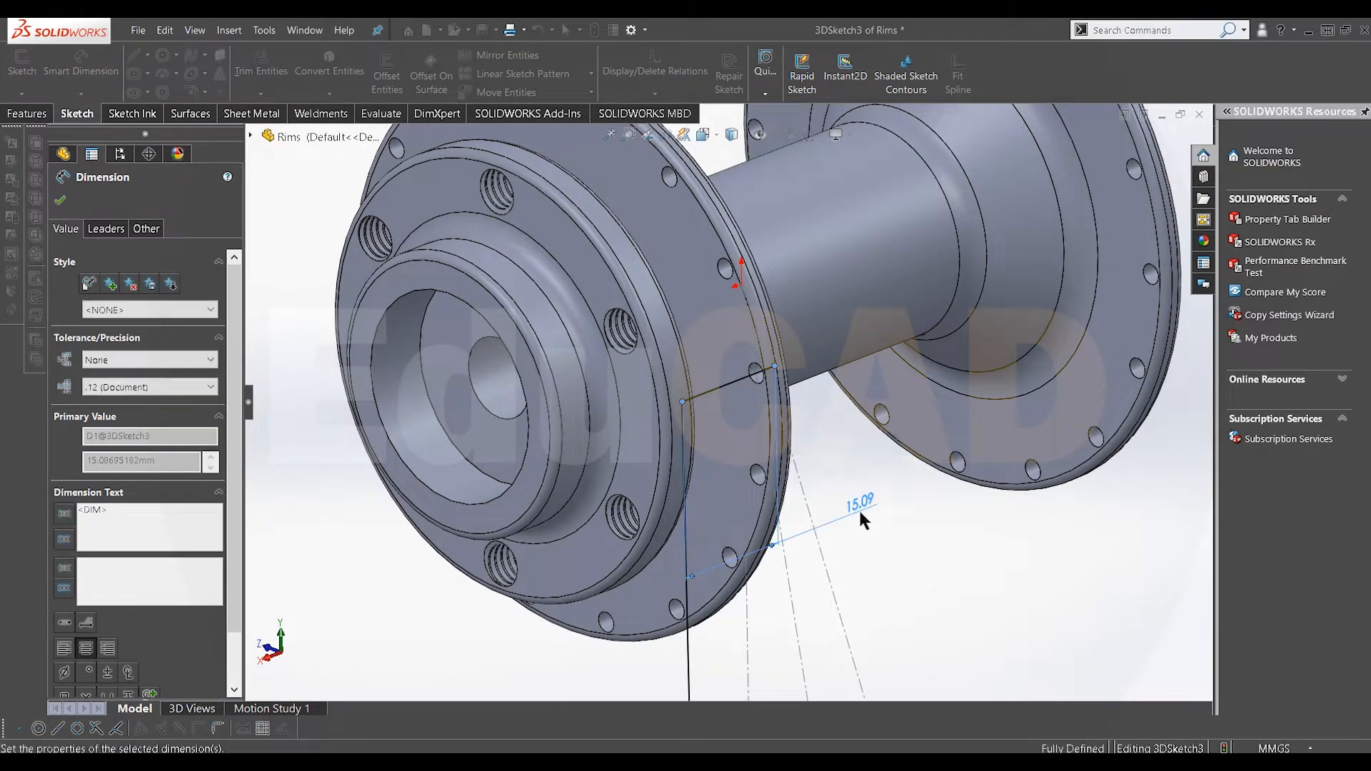
right_click(874, 460)
left_click(908, 509)
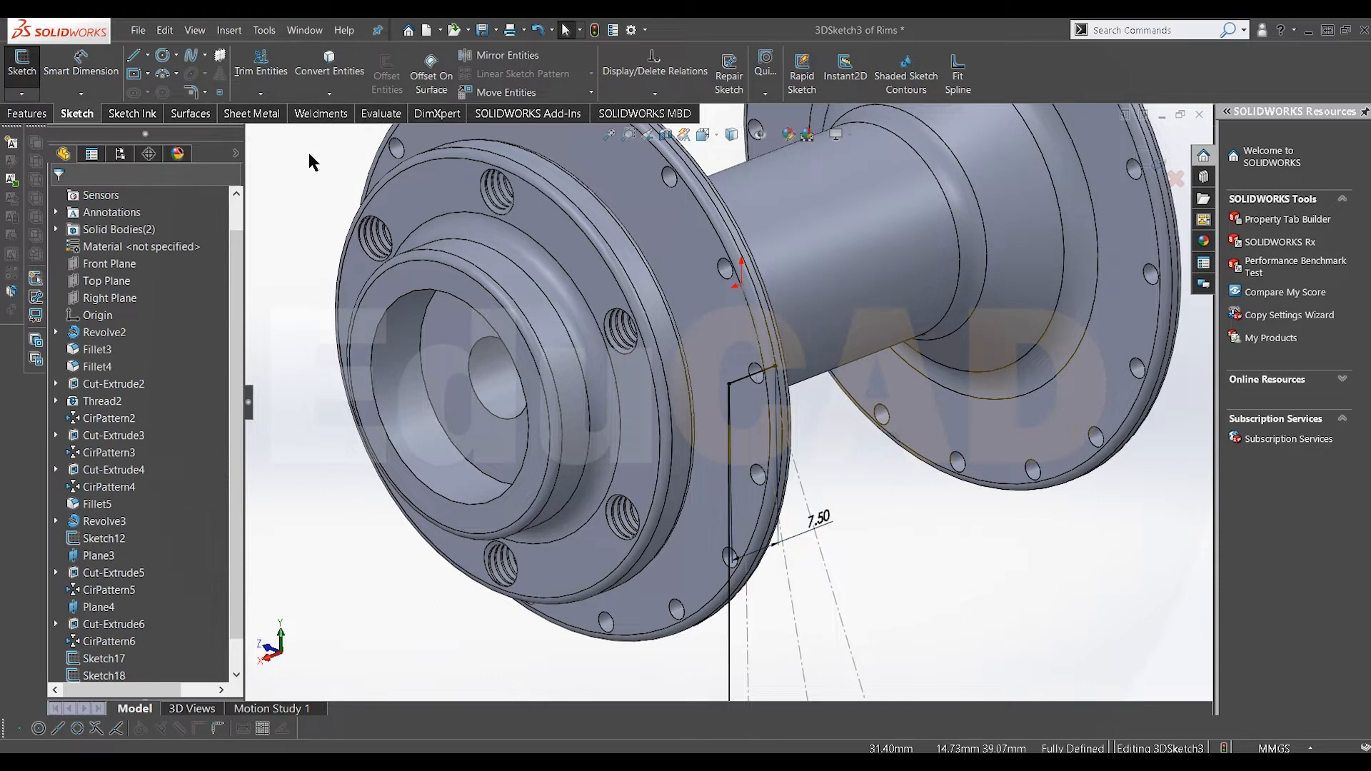
Fillet the corner between the short line and the long spoke line with a 3 mm radius and close the 3D sketch
left_click(194, 92)
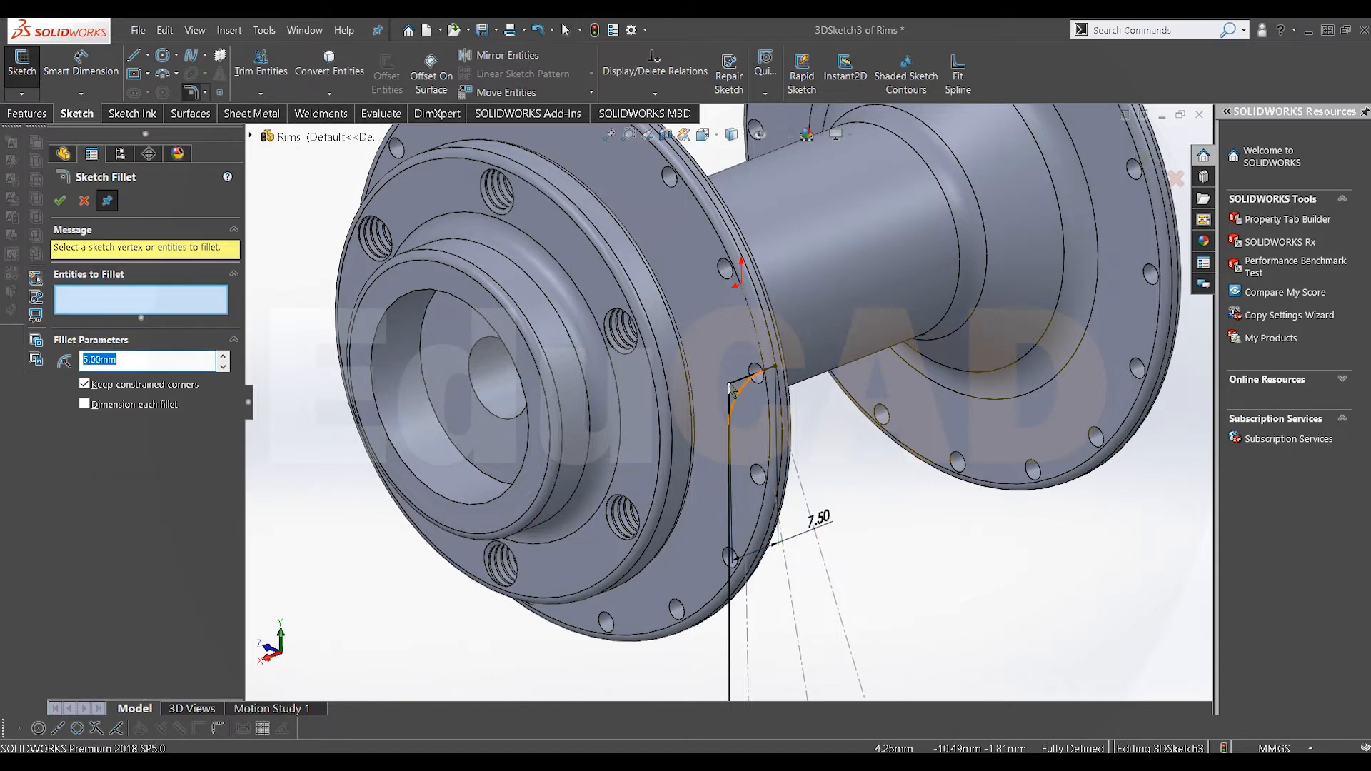
left_click(729, 387)
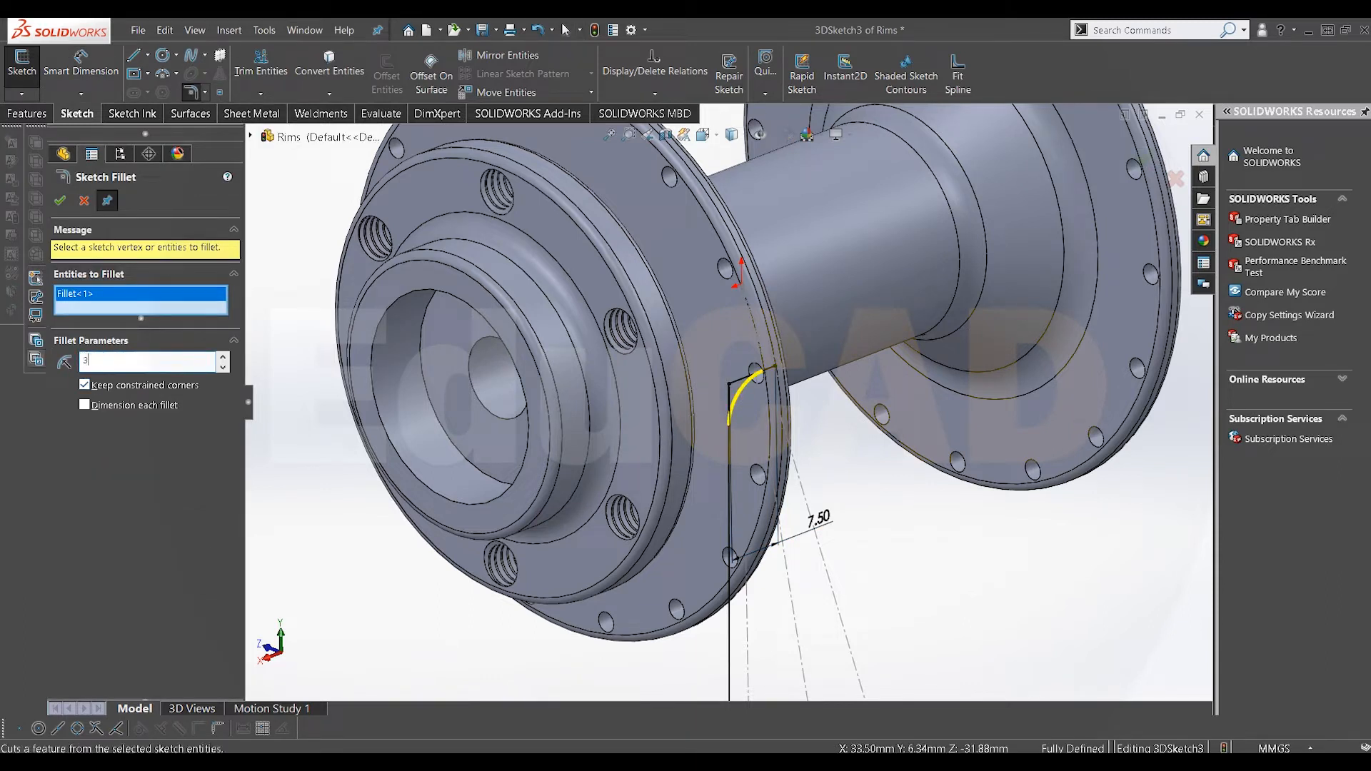
type("3")
key("Return")
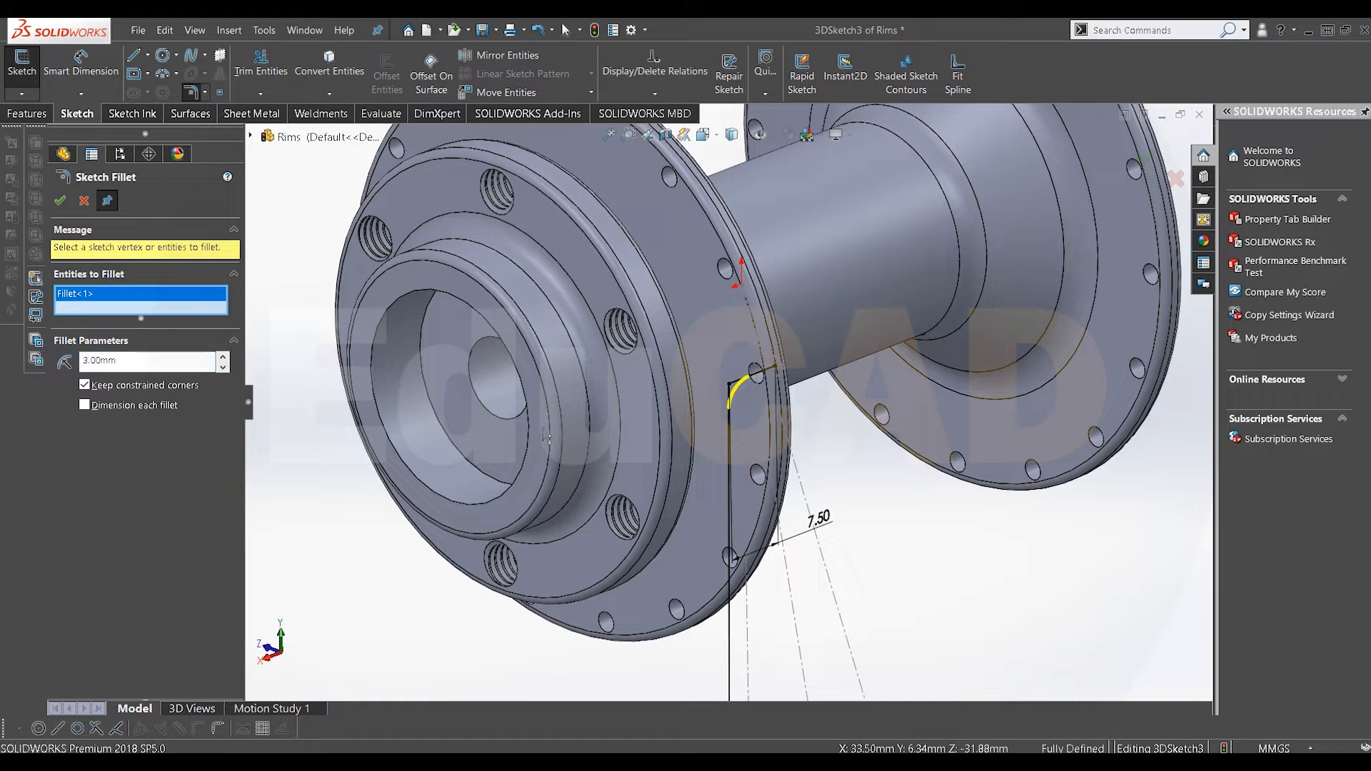
left_click(60, 201)
scroll(733, 477, "up", 10)
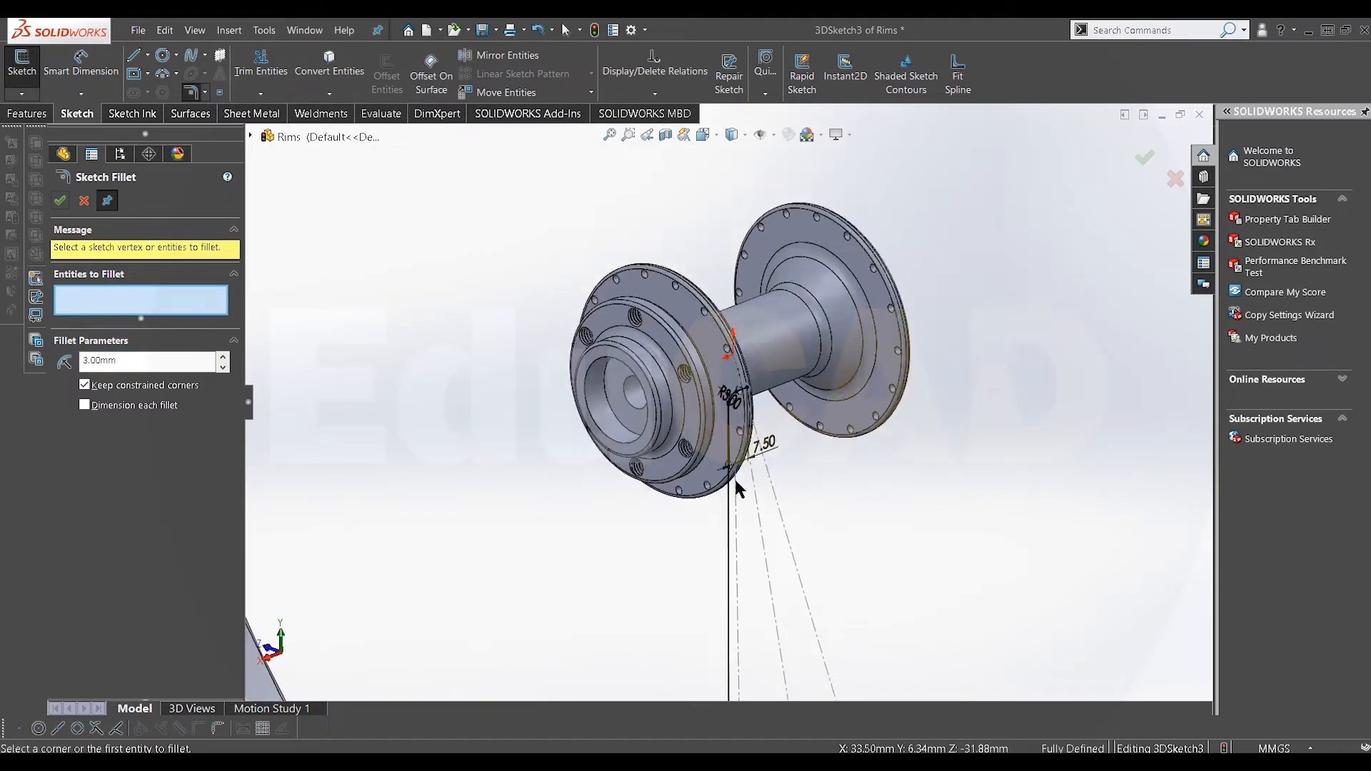
left_click(1146, 162)
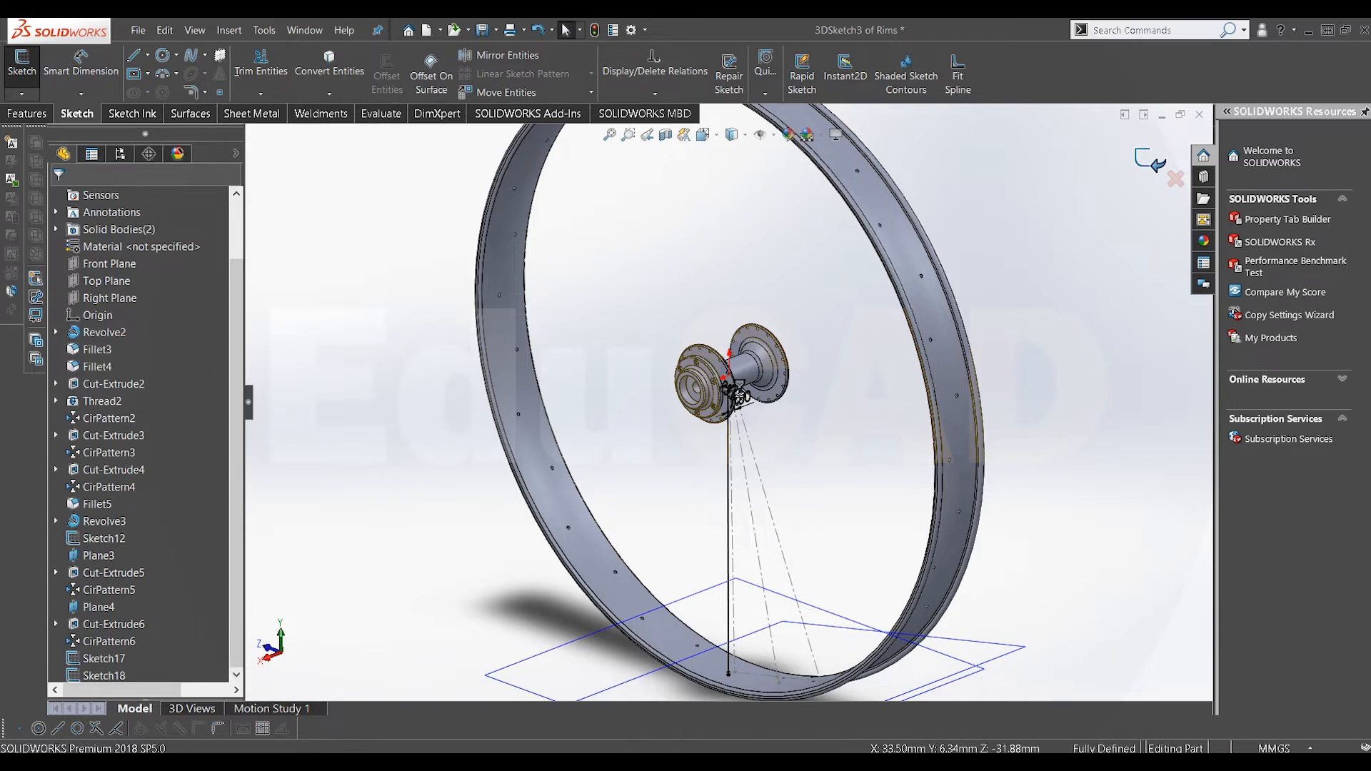
left_click(1145, 161)
Sweep the hub-hole circle Sketch18 along 3DSketch3 to form the spoke as a separate body, with Merge result off
scroll(742, 395, "down", 3)
scroll(735, 393, "down", 8)
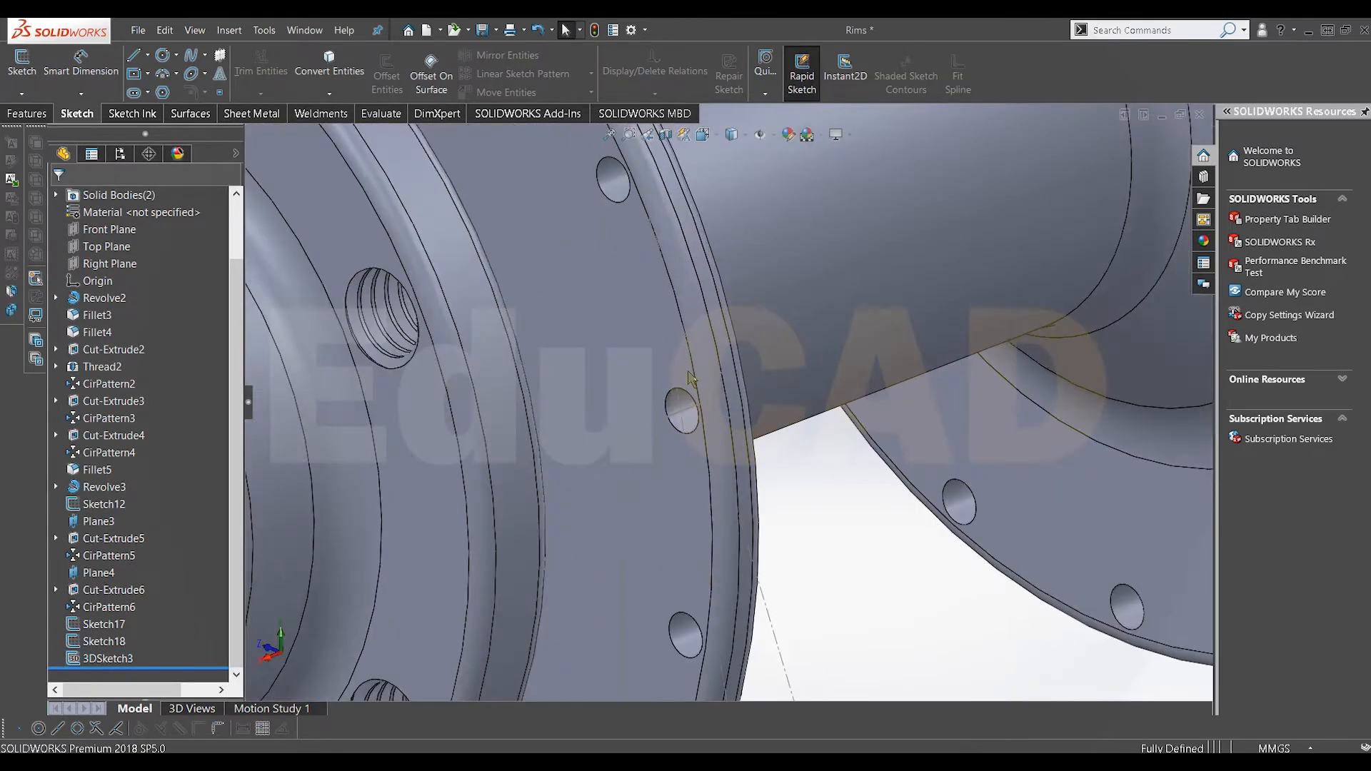
scroll(675, 368, "up", 8)
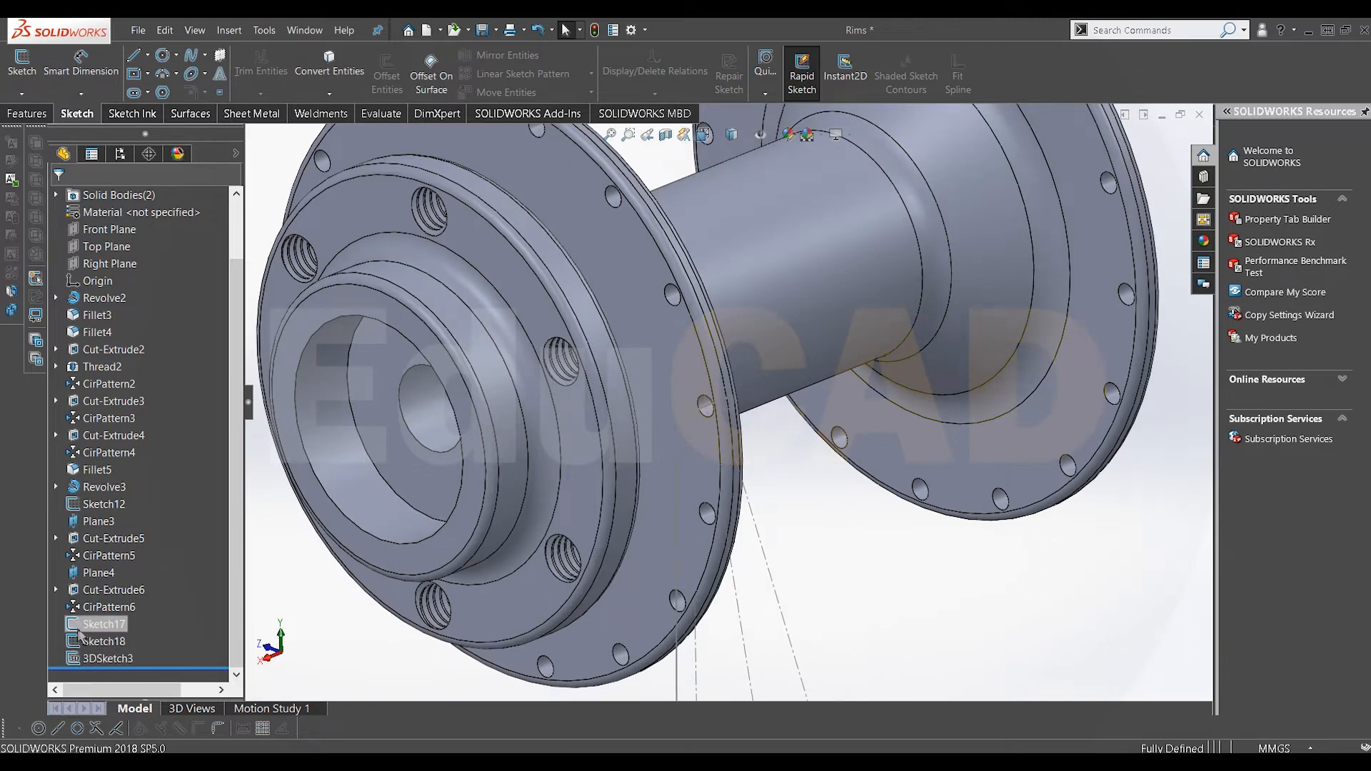
left_click(37, 116)
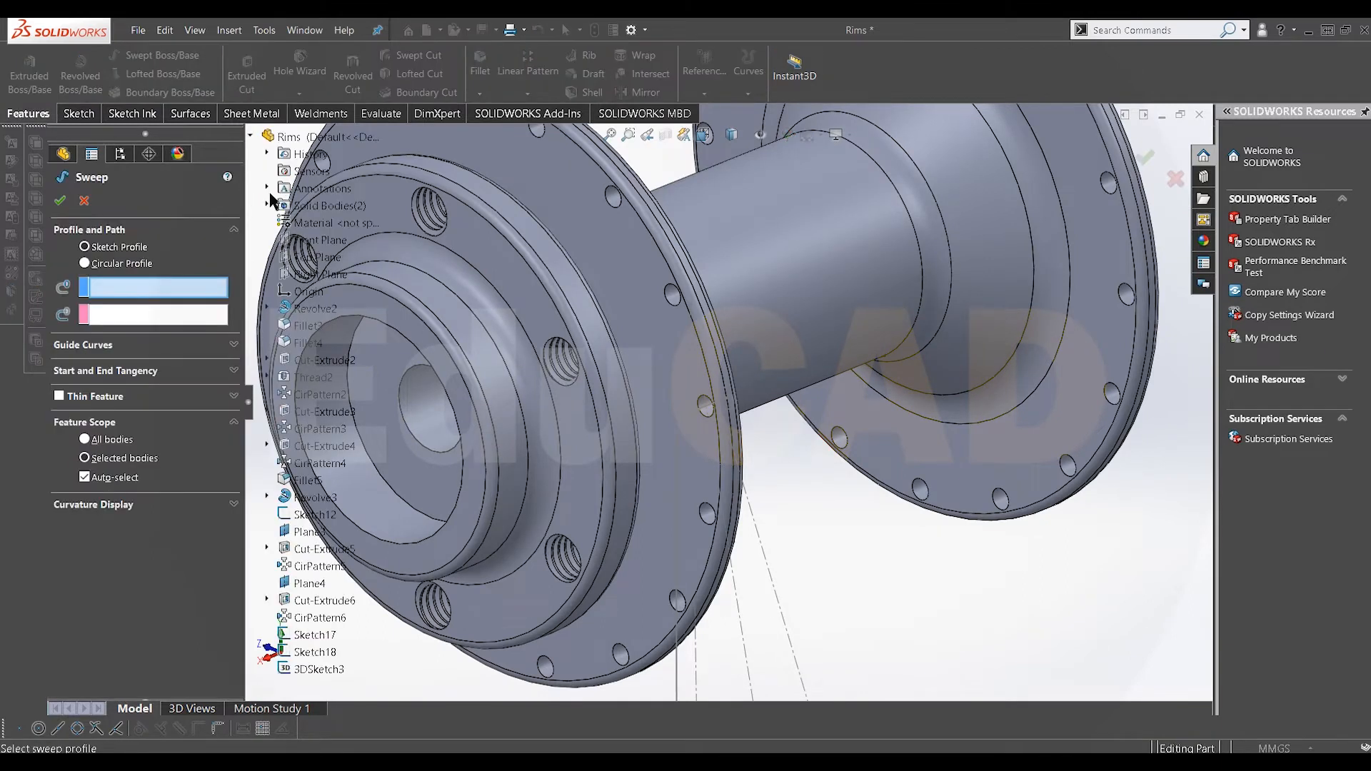
left_click(303, 652)
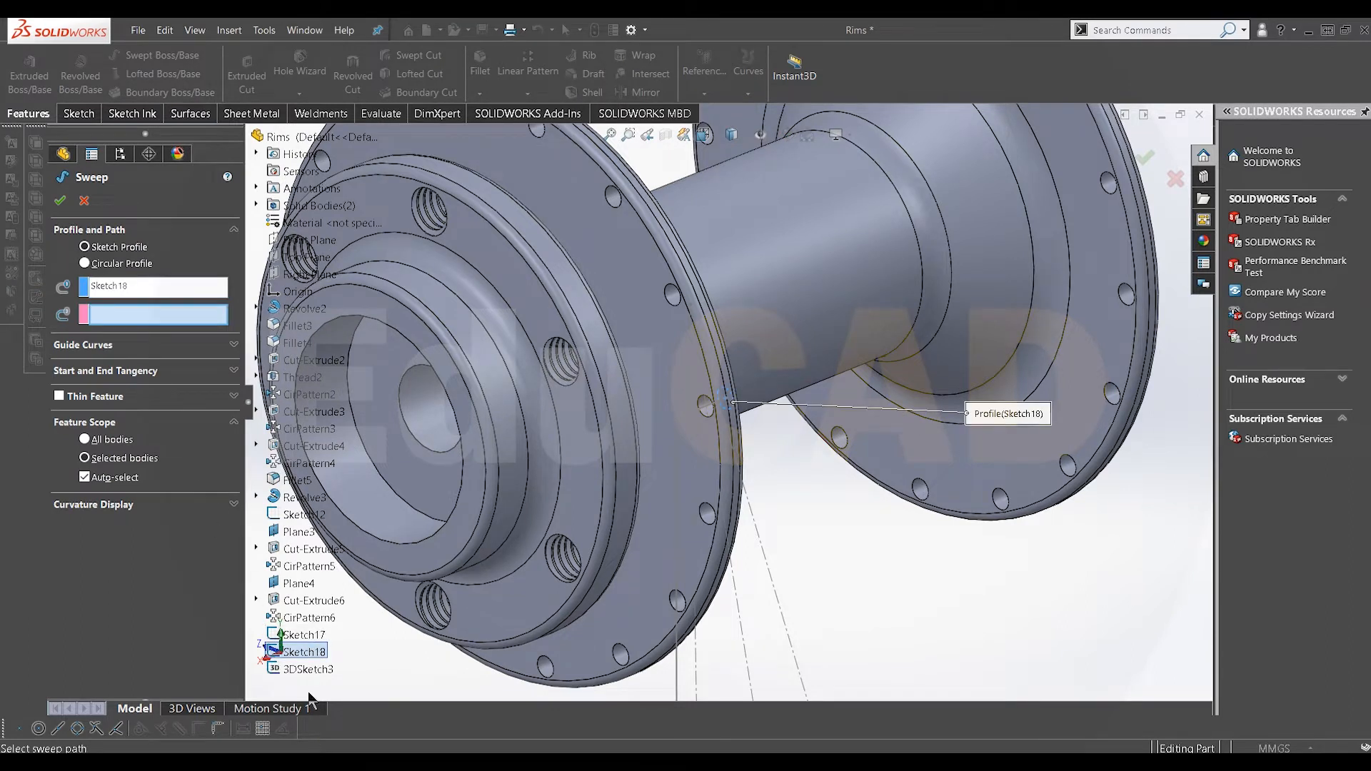
left_click(307, 669)
scroll(764, 564, "up", 8)
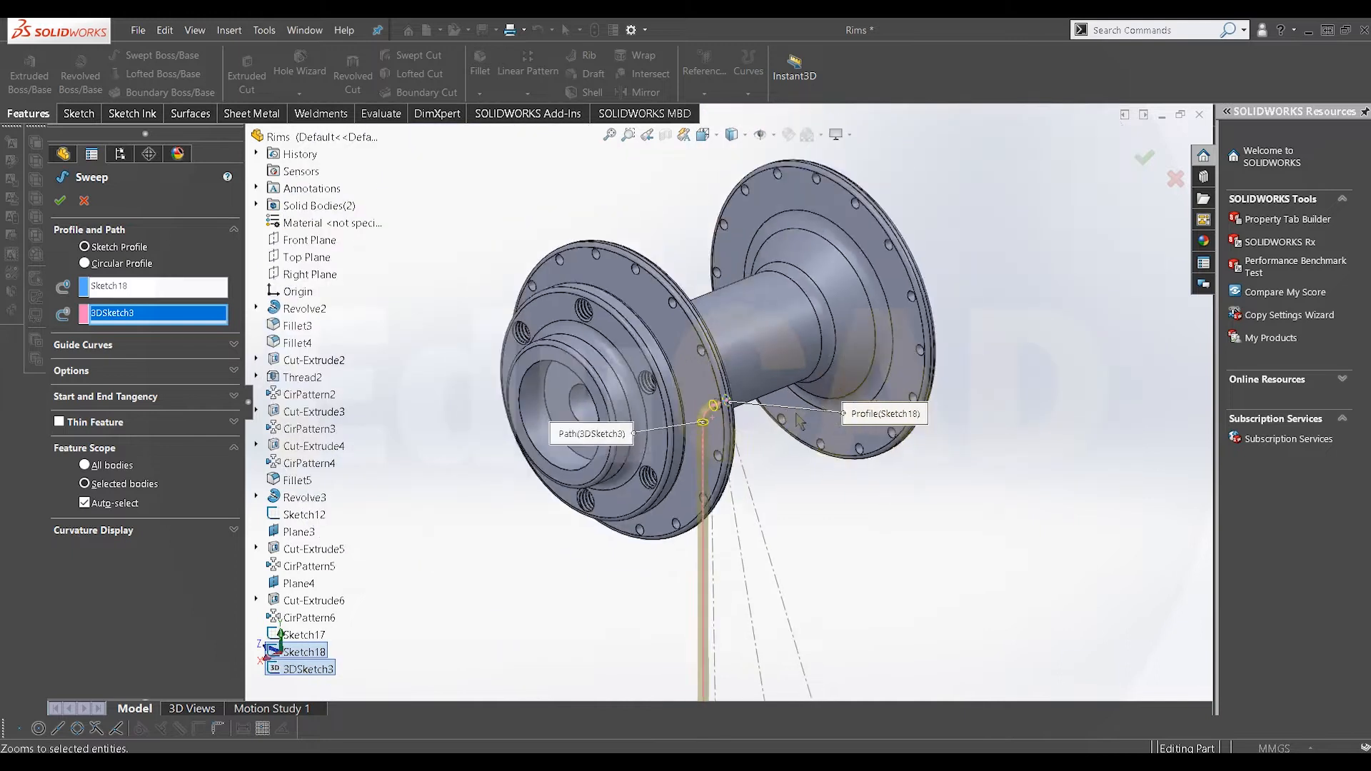
left_click(84, 378)
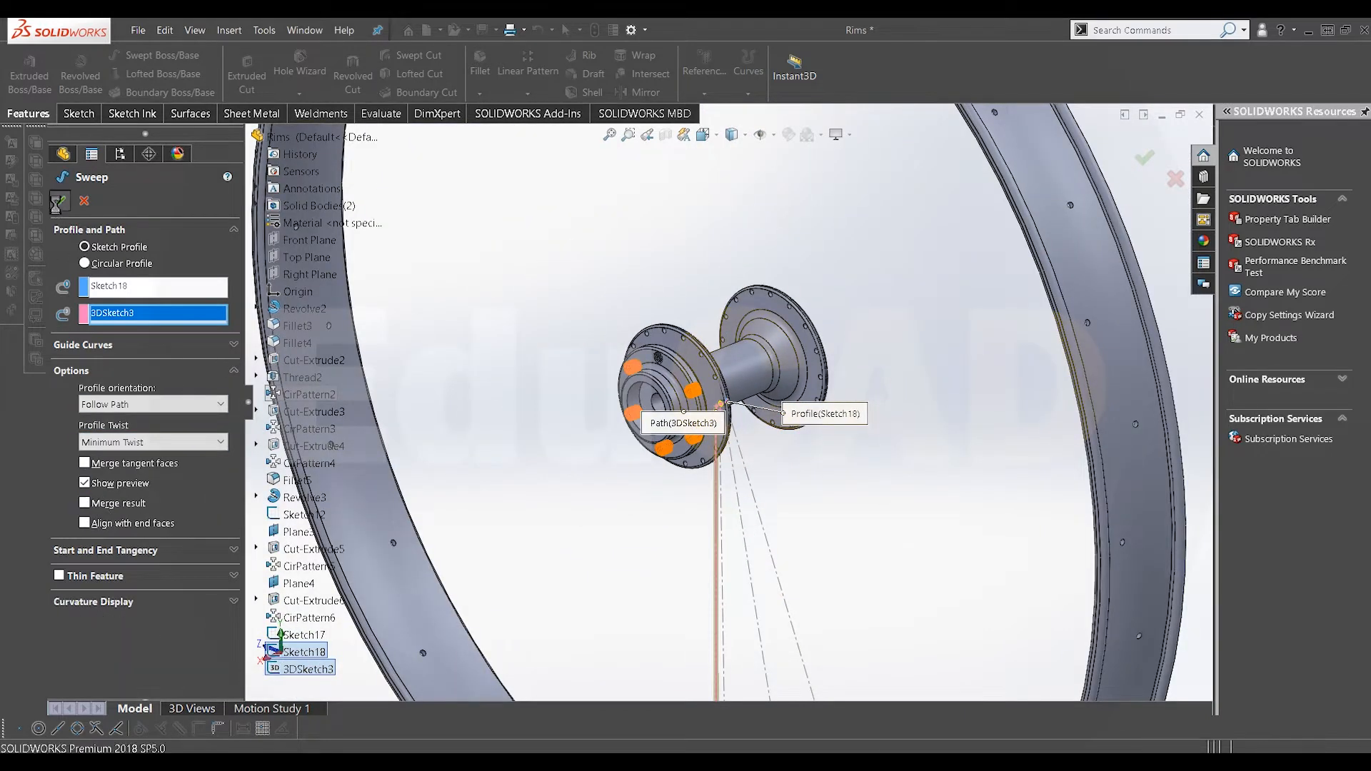
left_click(57, 201)
Set up a circular pattern of the swept spoke body over 360 degrees, using the hub's circular edge as the direction reference
mouse_move(704, 481)
middle_mouse_down()
mouse_move(743, 497)
mouse_move(652, 539)
mouse_move(725, 562)
mouse_move(700, 499)
middle_mouse_up()
left_click(528, 93)
left_click(557, 126)
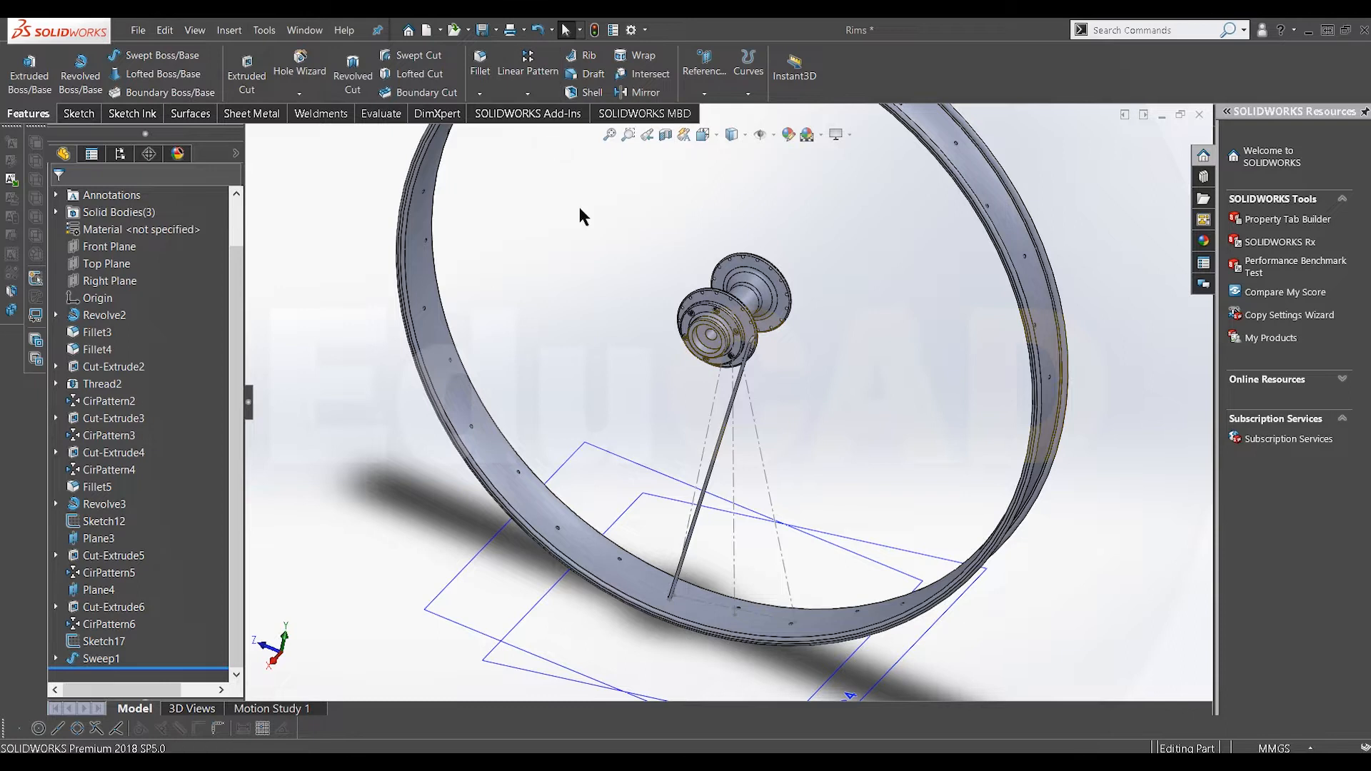
scroll(725, 460, "down", 3)
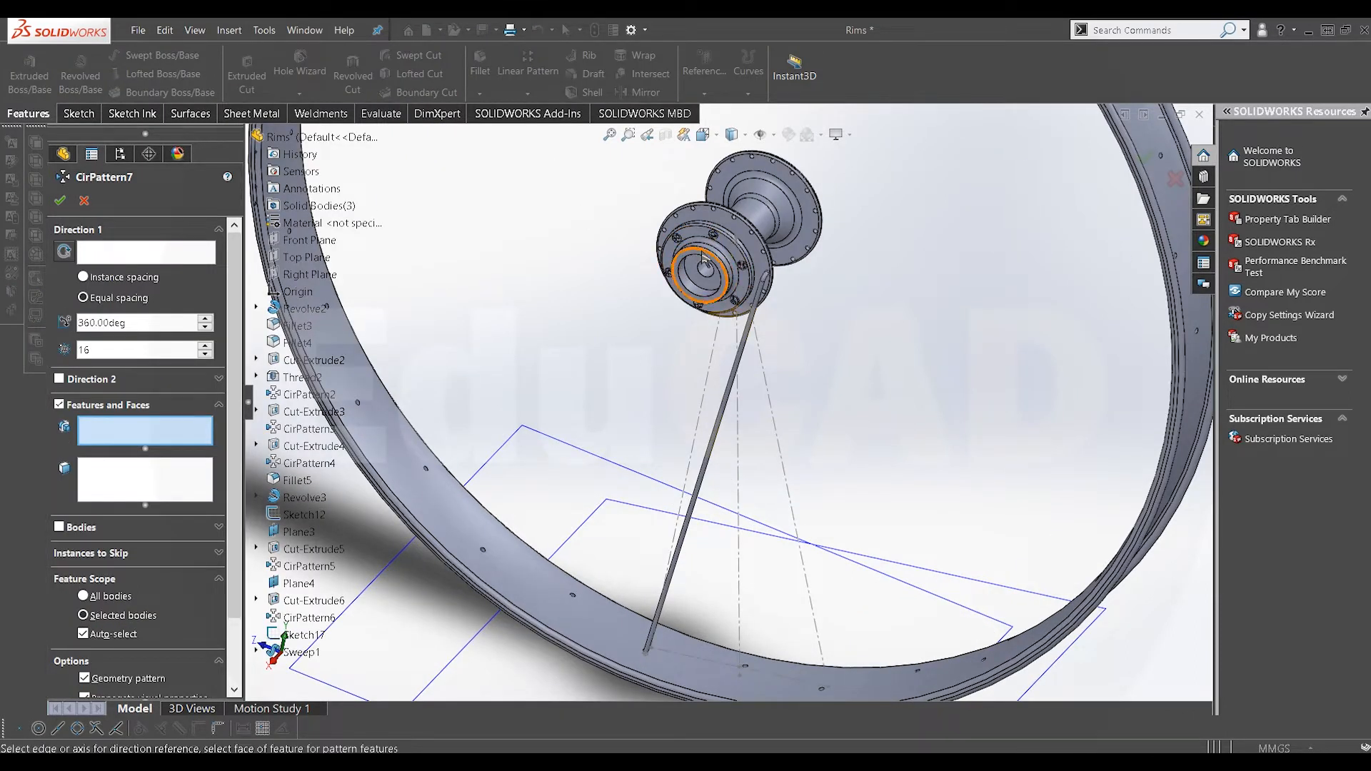
left_click(123, 254)
left_click(703, 272)
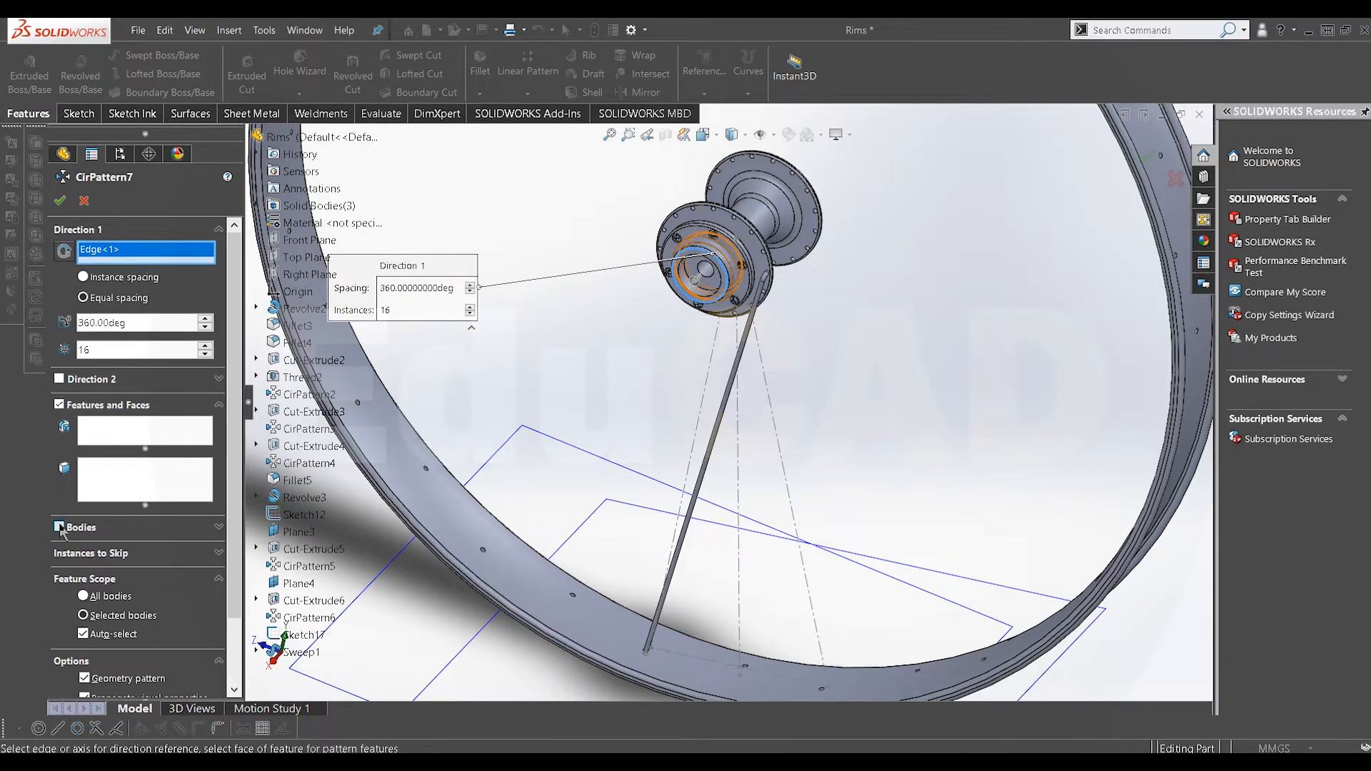
left_click(59, 528)
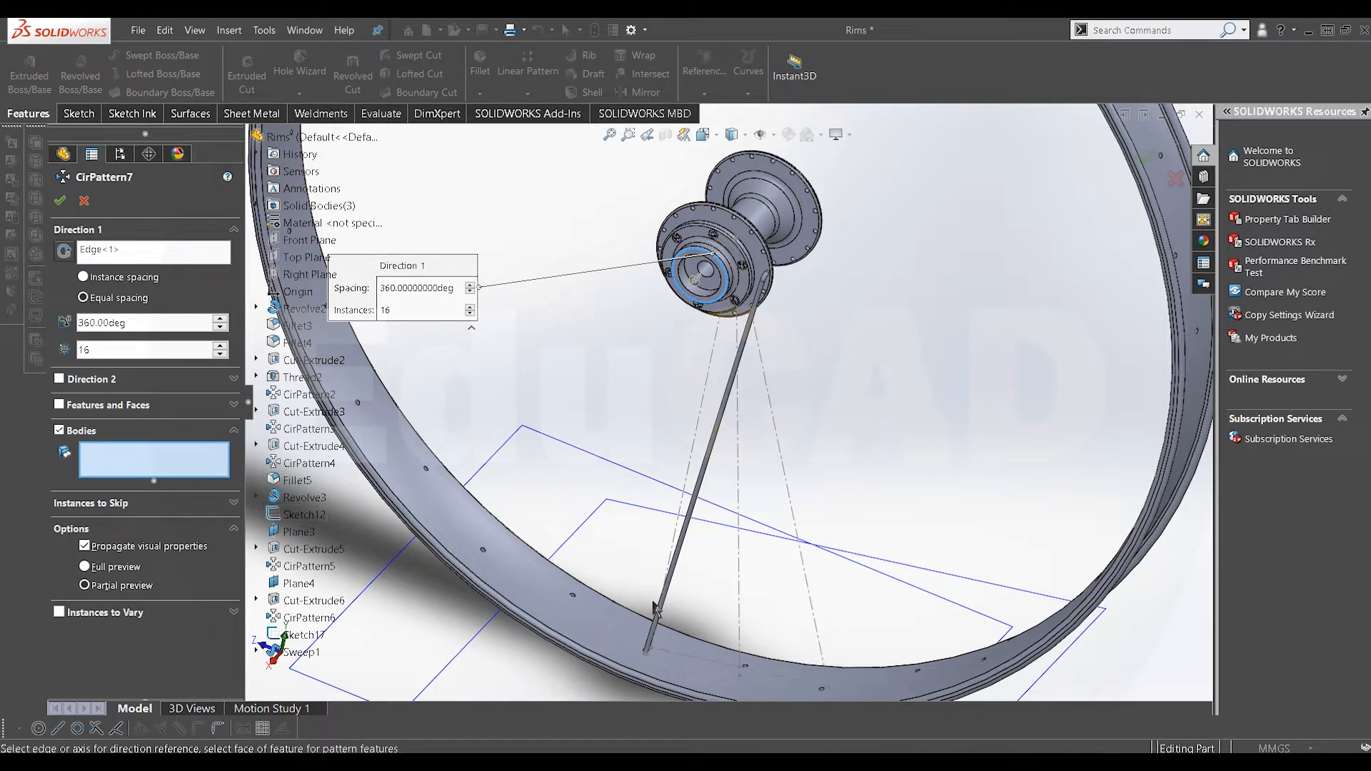
left_click(664, 608)
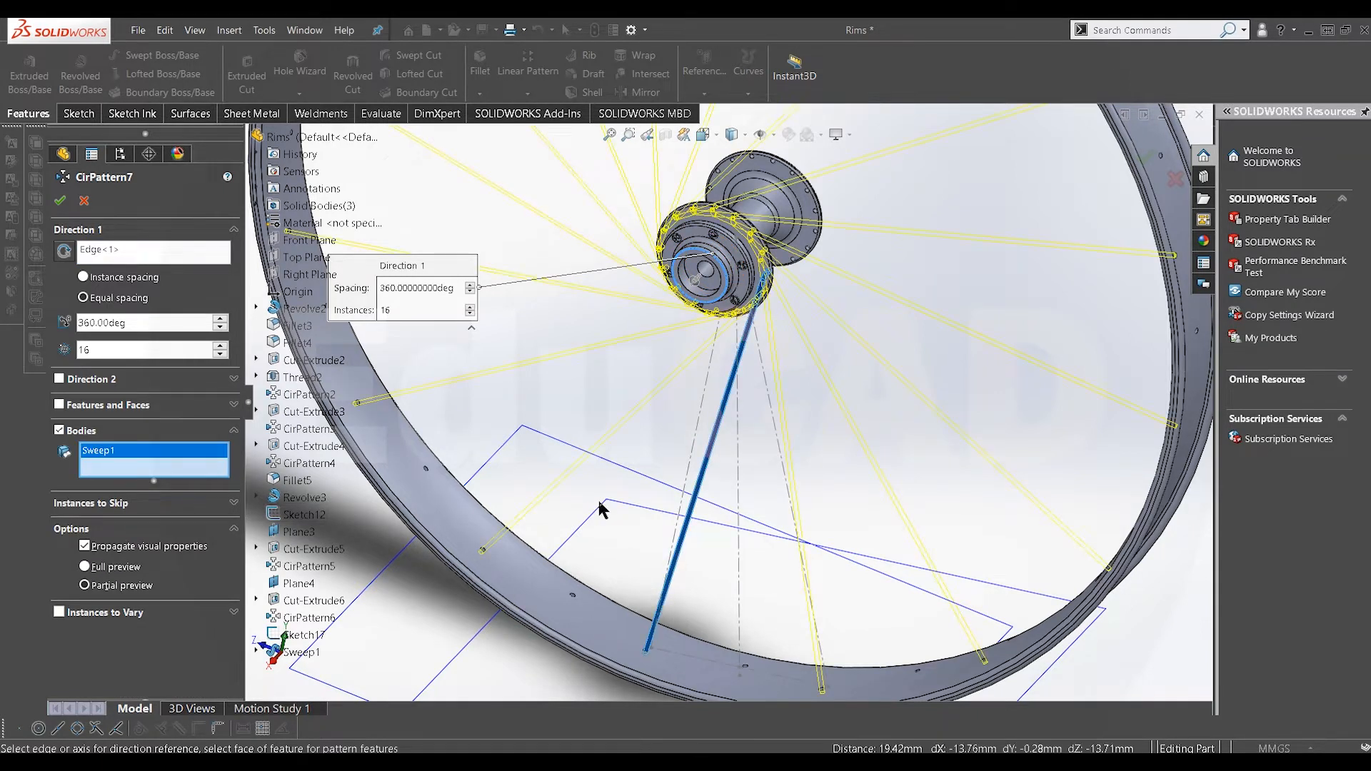
Set the spoke pattern to 8 instances and create it
scroll(718, 367, "up", 4)
middle_click_drag(644, 334, 700, 348)
scroll(699, 348, "down", 4)
scroll(700, 347, "down", 3)
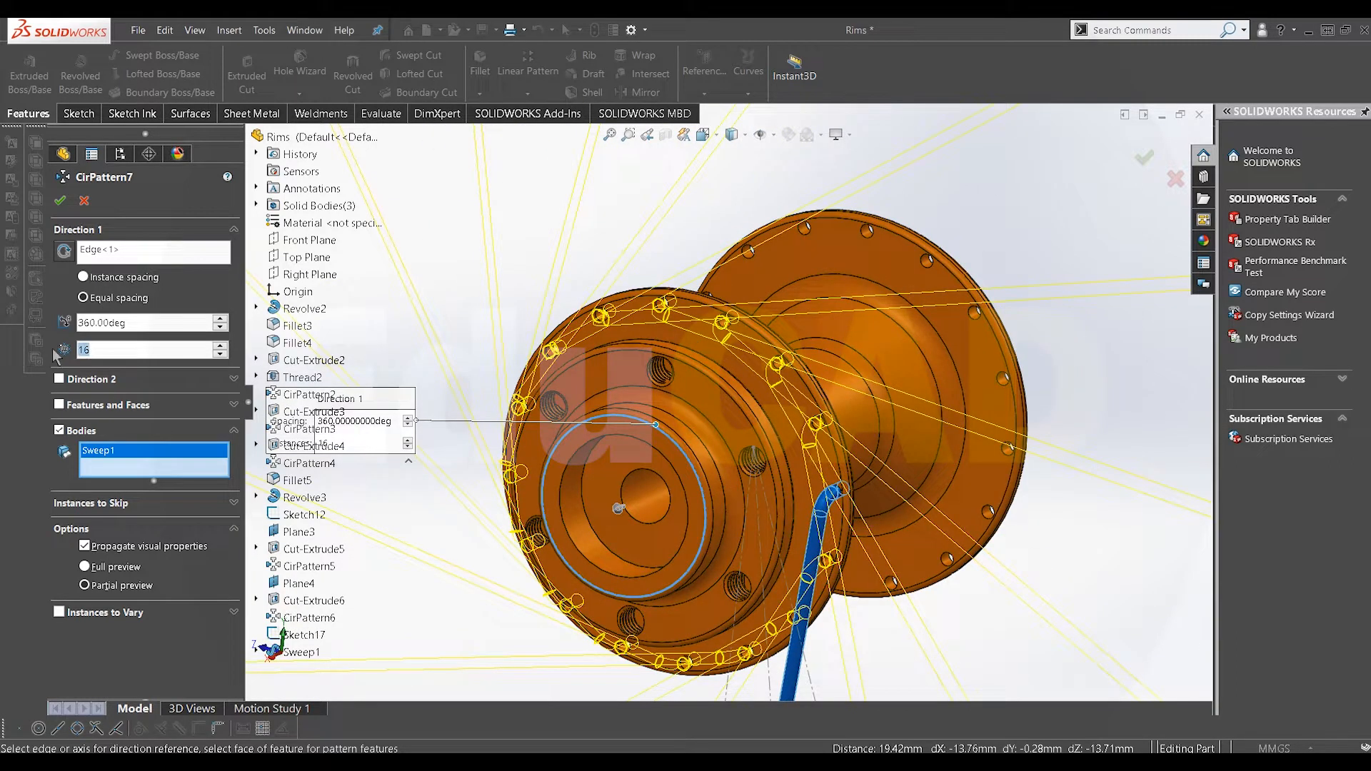
type("8")
scroll(595, 372, "up", 4)
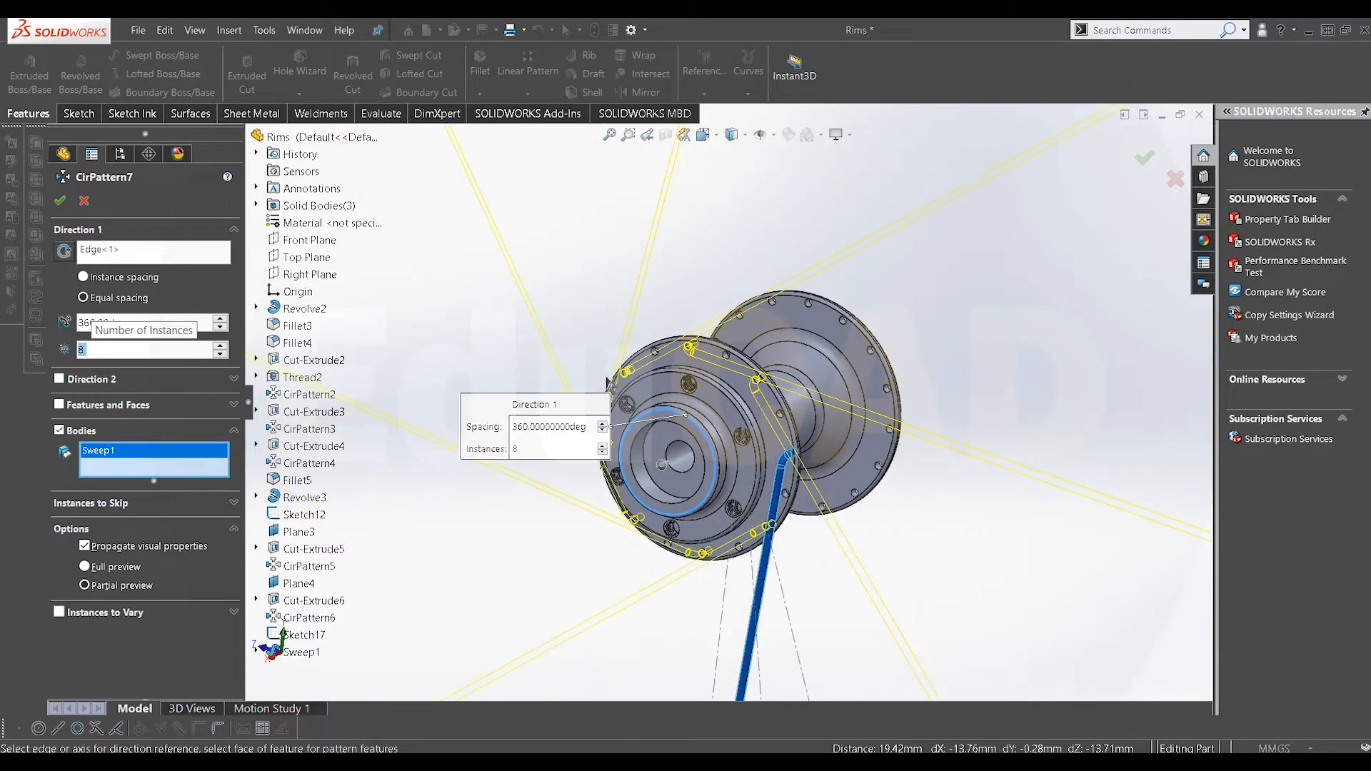
middle_click_drag(595, 372, 613, 386)
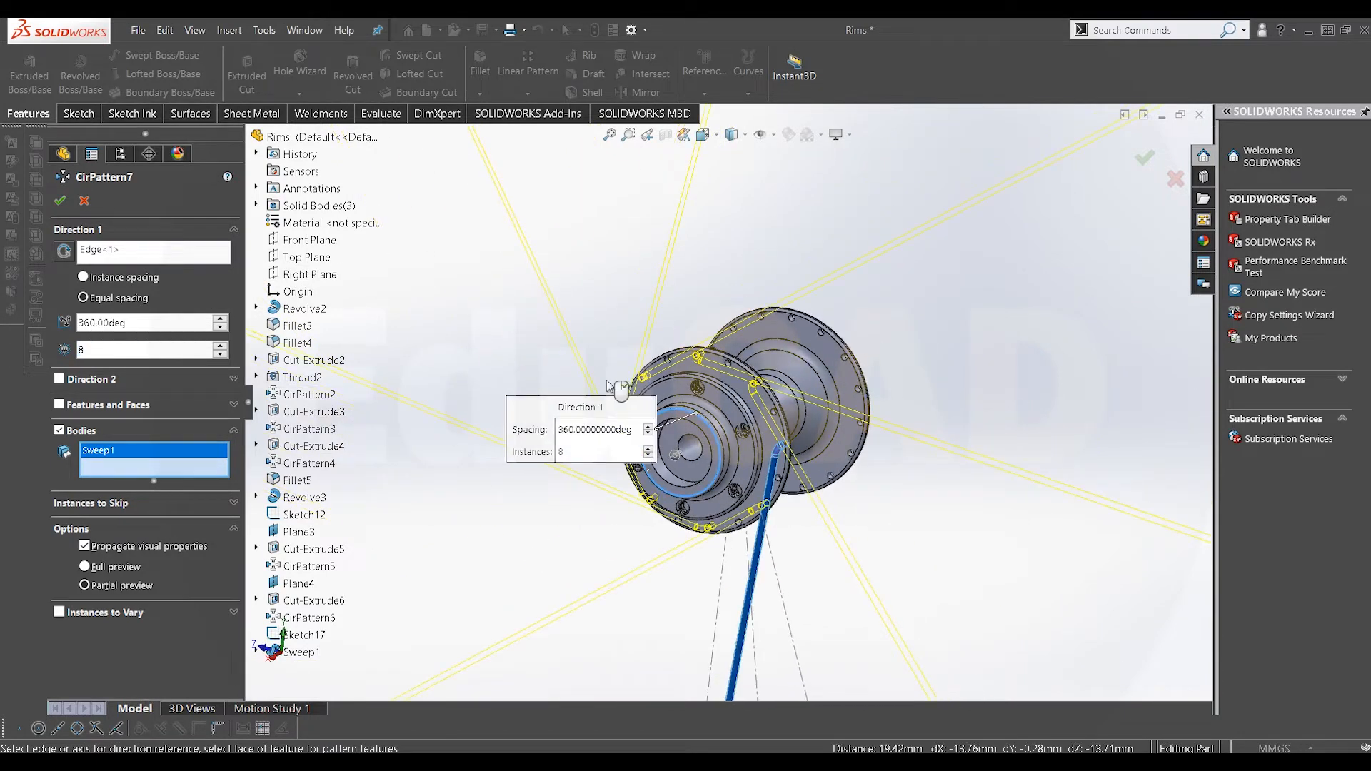
left_click(62, 201)
Examine how the patterned spokes run from the hub flange to the rim and which spoke holes are still empty
middle_click_drag(780, 378, 771, 531)
scroll(771, 535, "up", 10)
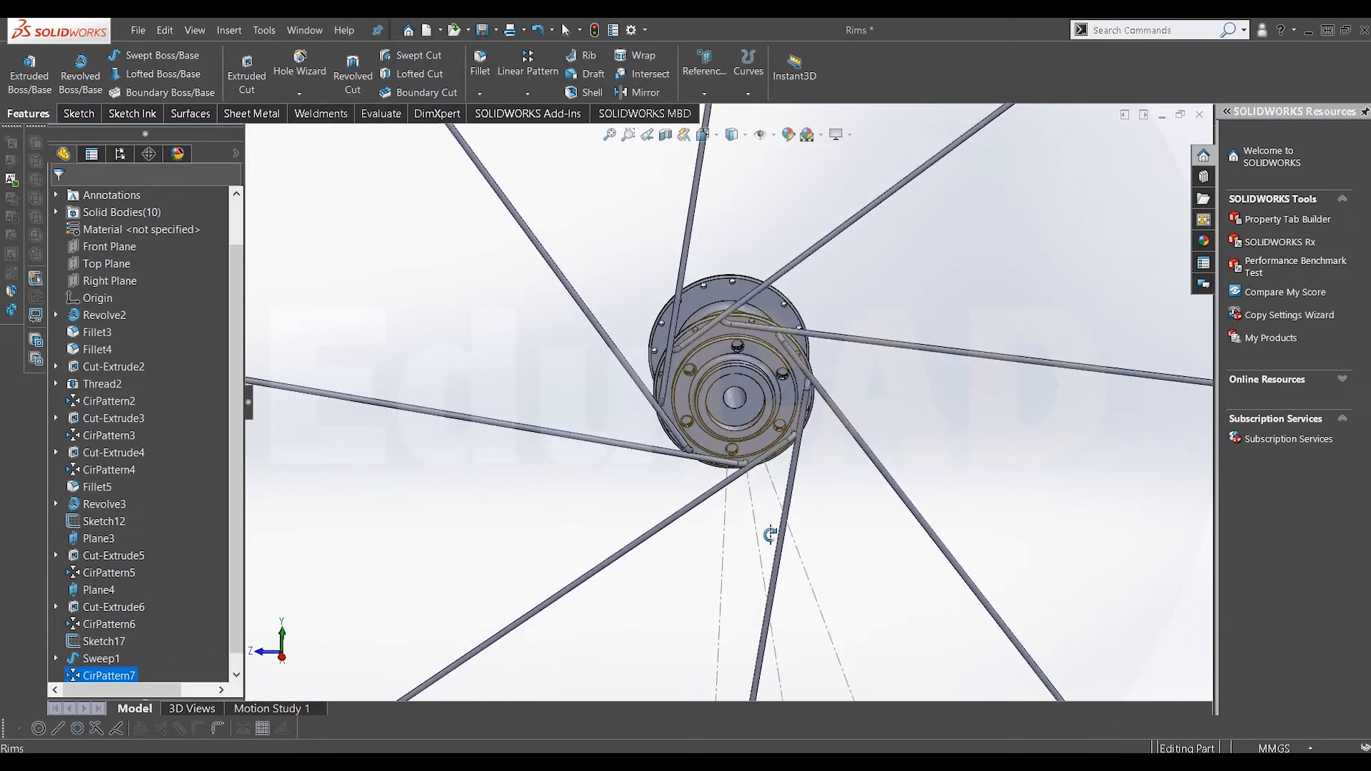
scroll(748, 588, "down", 4)
middle_click_drag(698, 557, 704, 607)
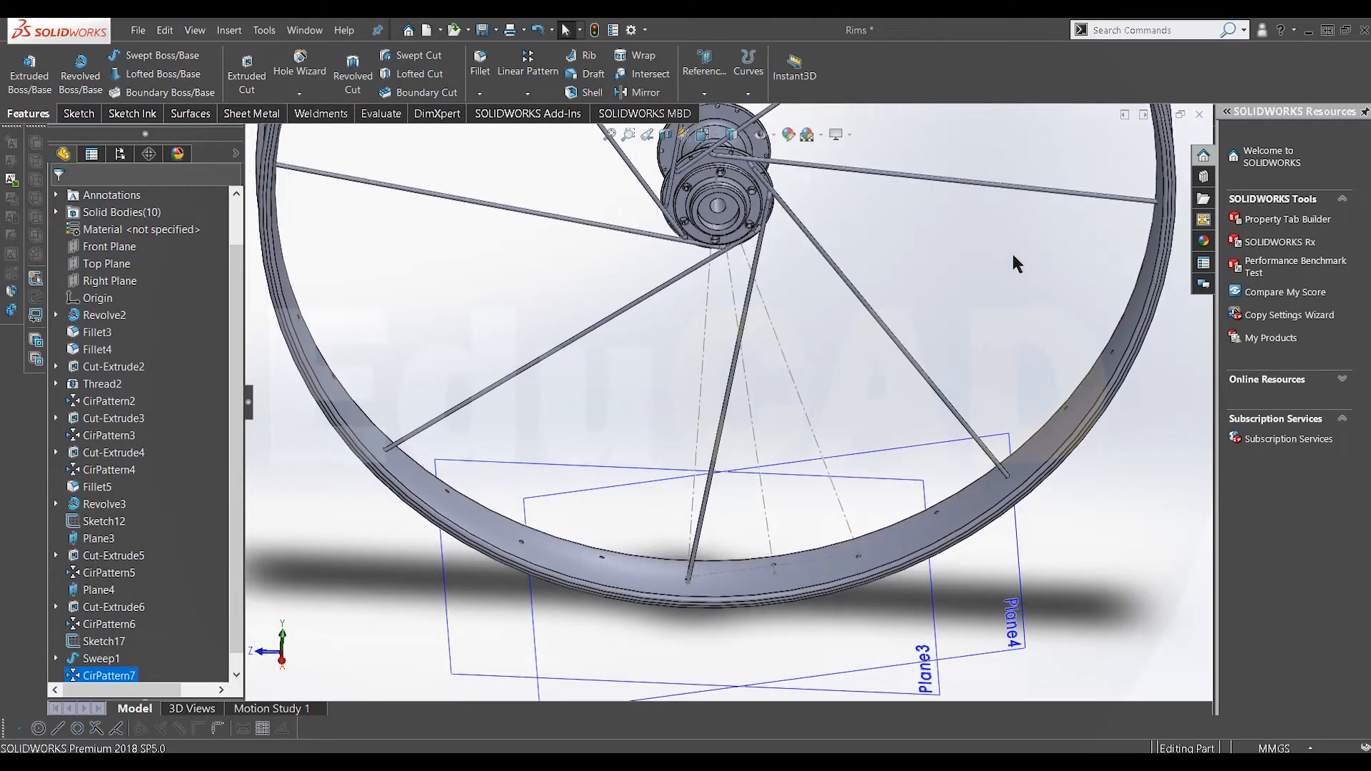
scroll(1014, 330, "up", 3)
middle_click_drag(949, 371, 922, 400)
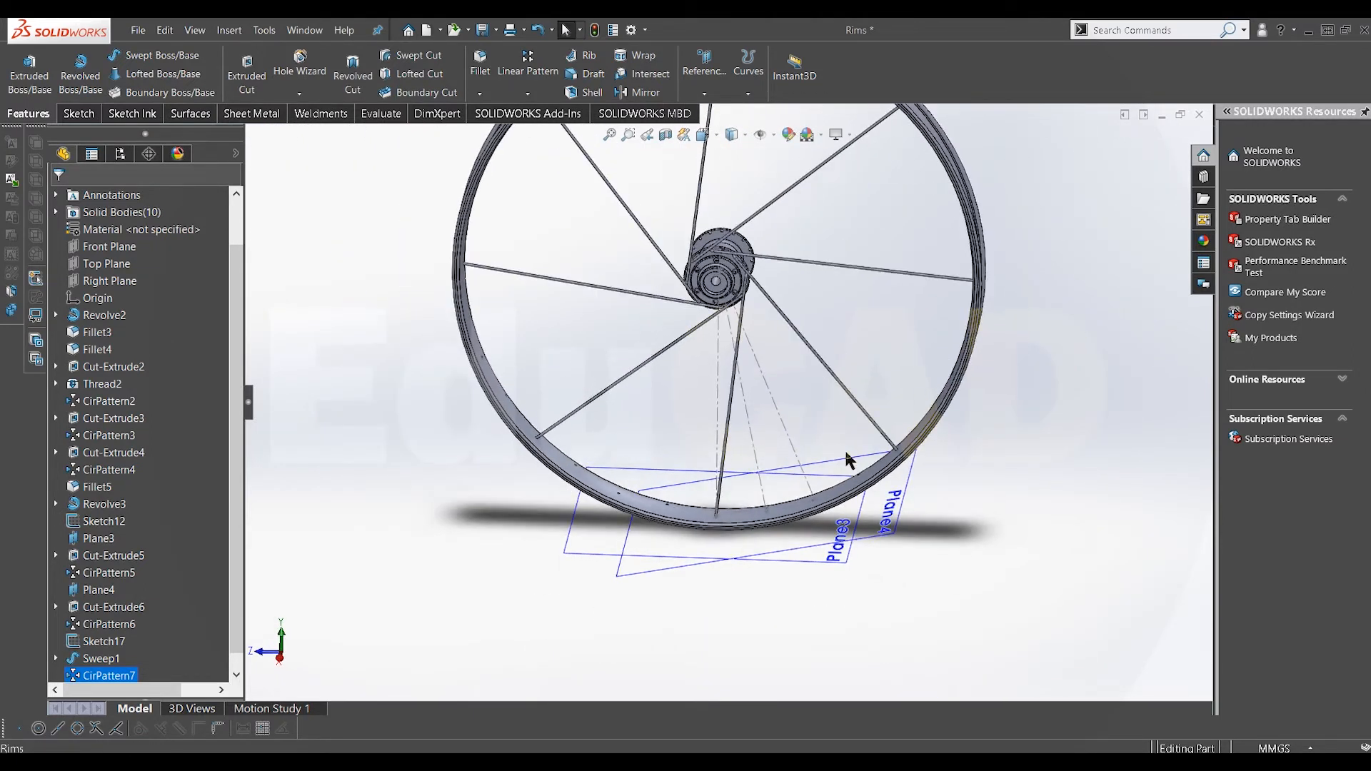
scroll(834, 481, "down", 2)
scroll(833, 483, "down", 1)
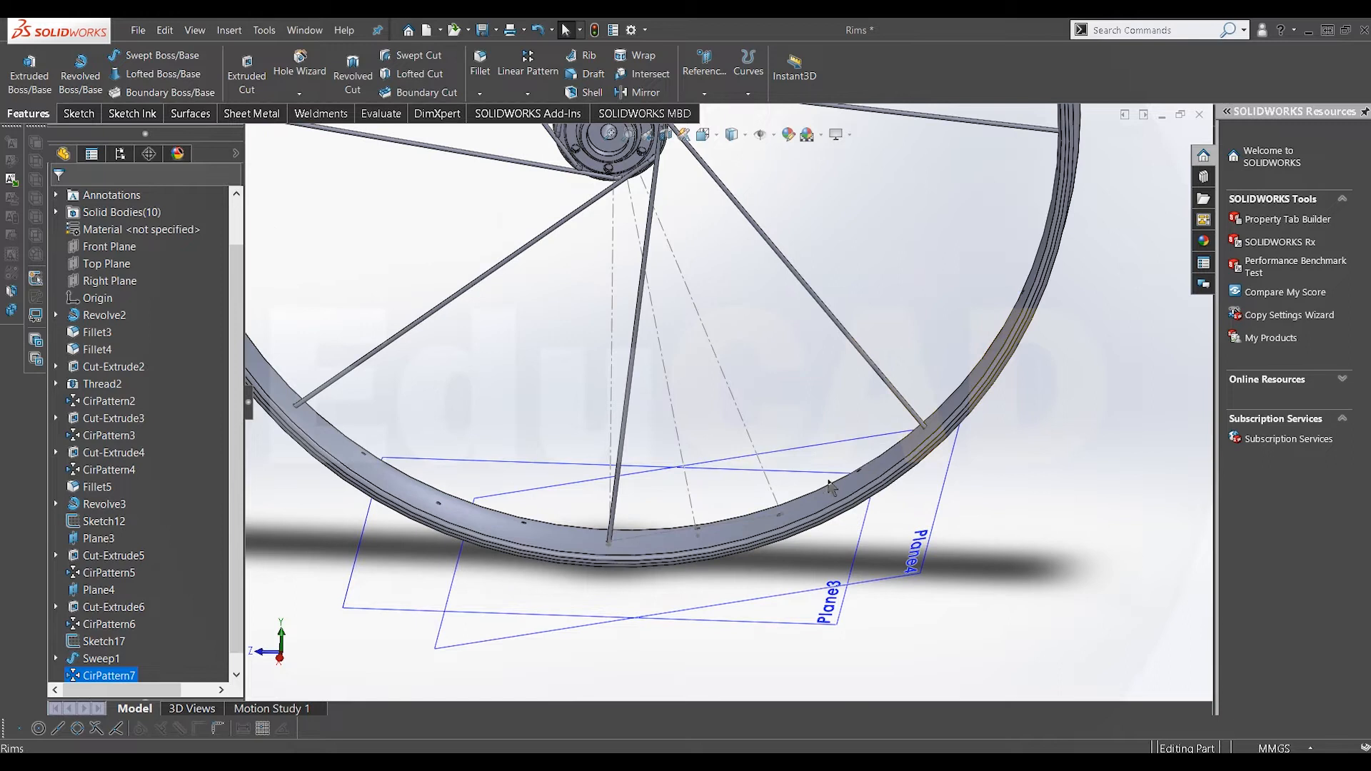
Create a reference plane perpendicular to the Sketch12 construction line Line2, through that line's endpoint at the empty rim hole
left_click(714, 62)
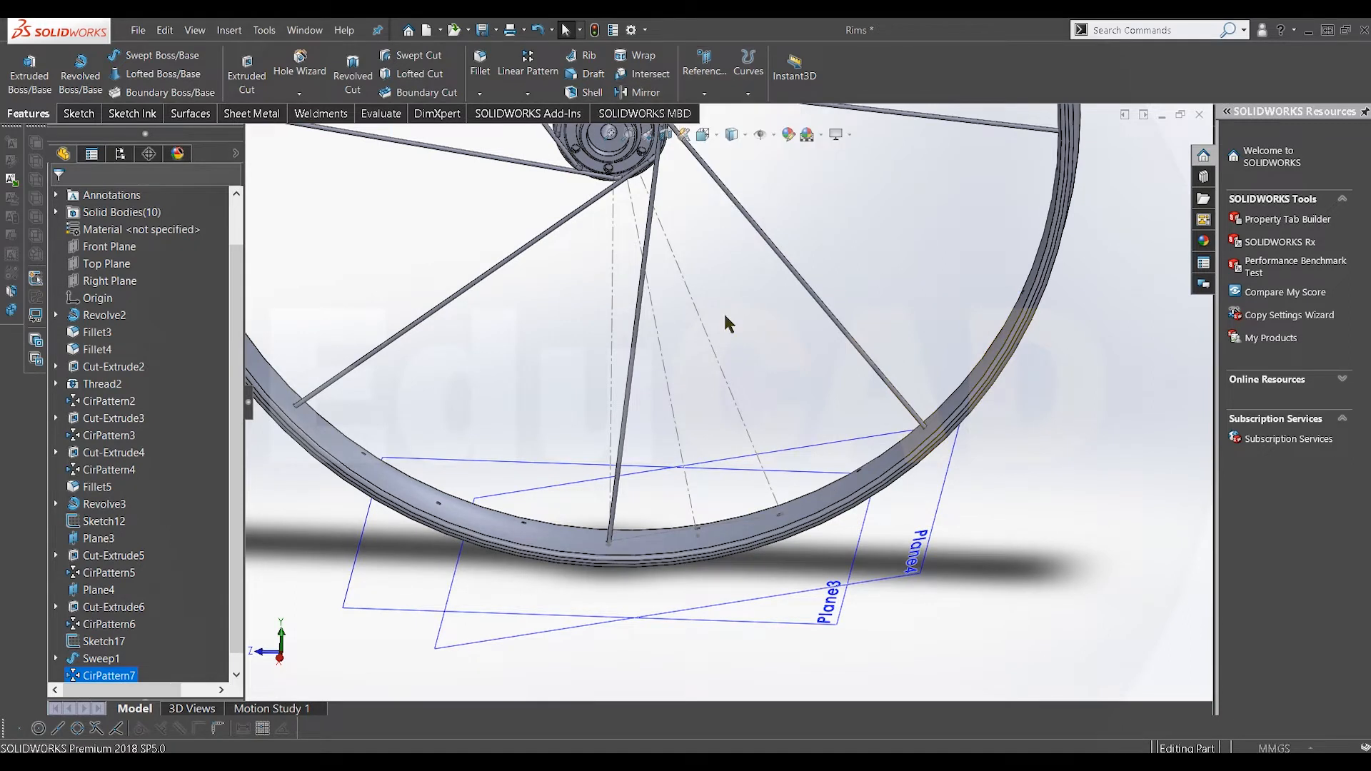
left_click(731, 397)
scroll(779, 504, "down", 2)
scroll(780, 504, "down", 1)
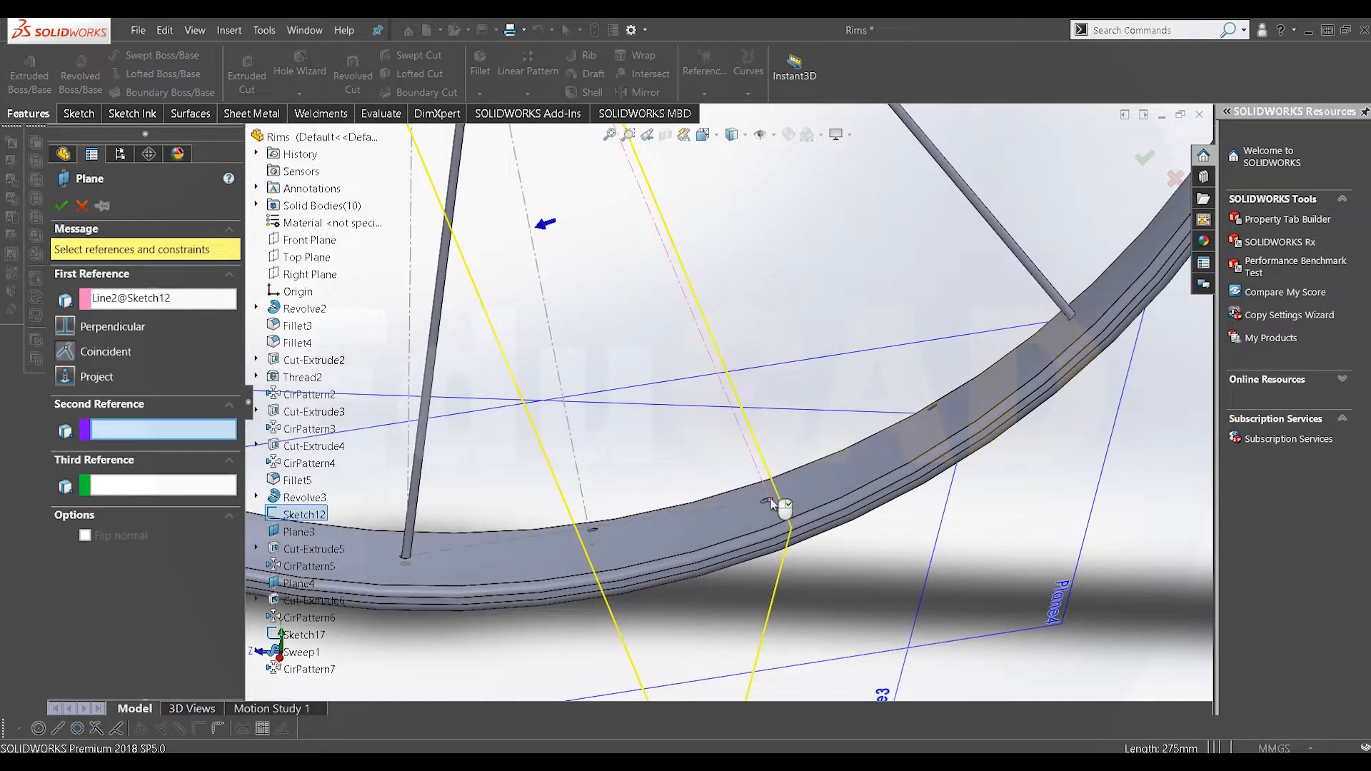
scroll(769, 500, "down", 3)
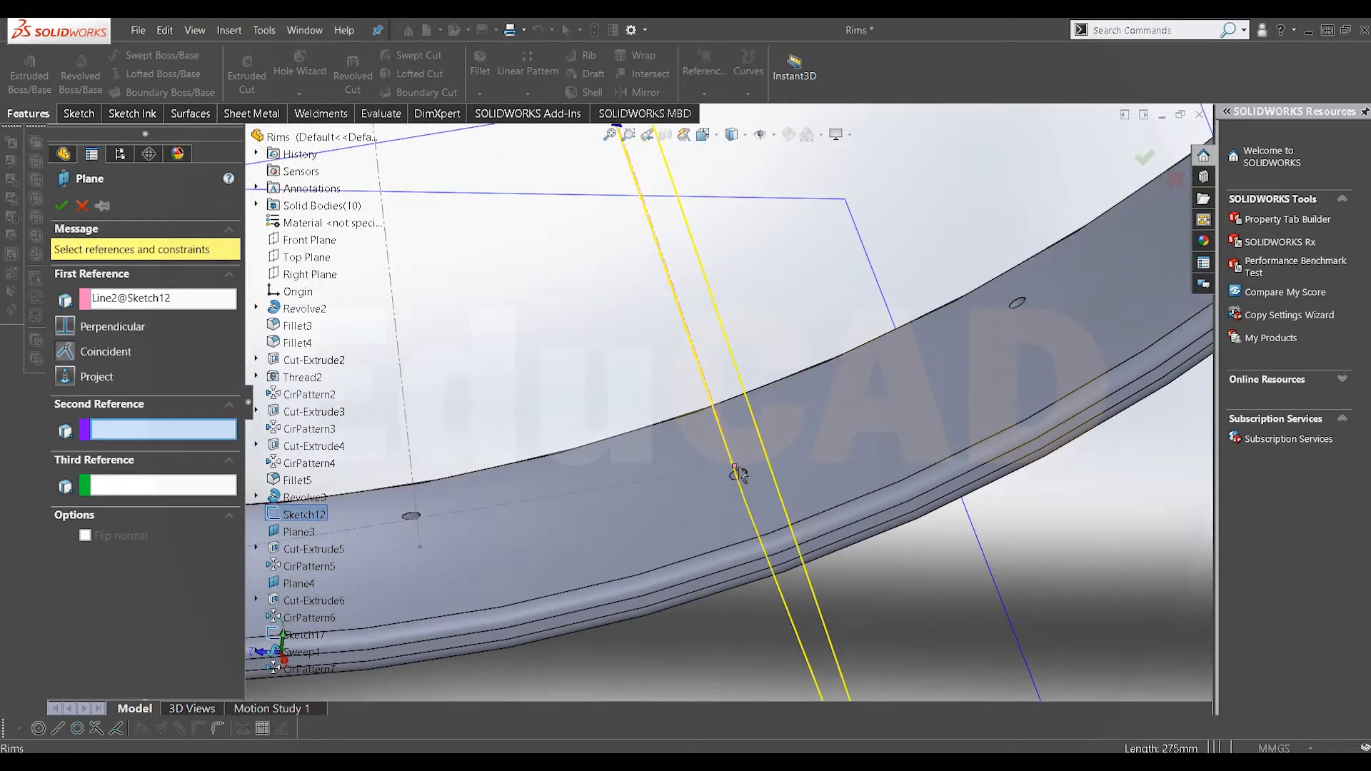
scroll(737, 471, "down", 2)
left_click(729, 447)
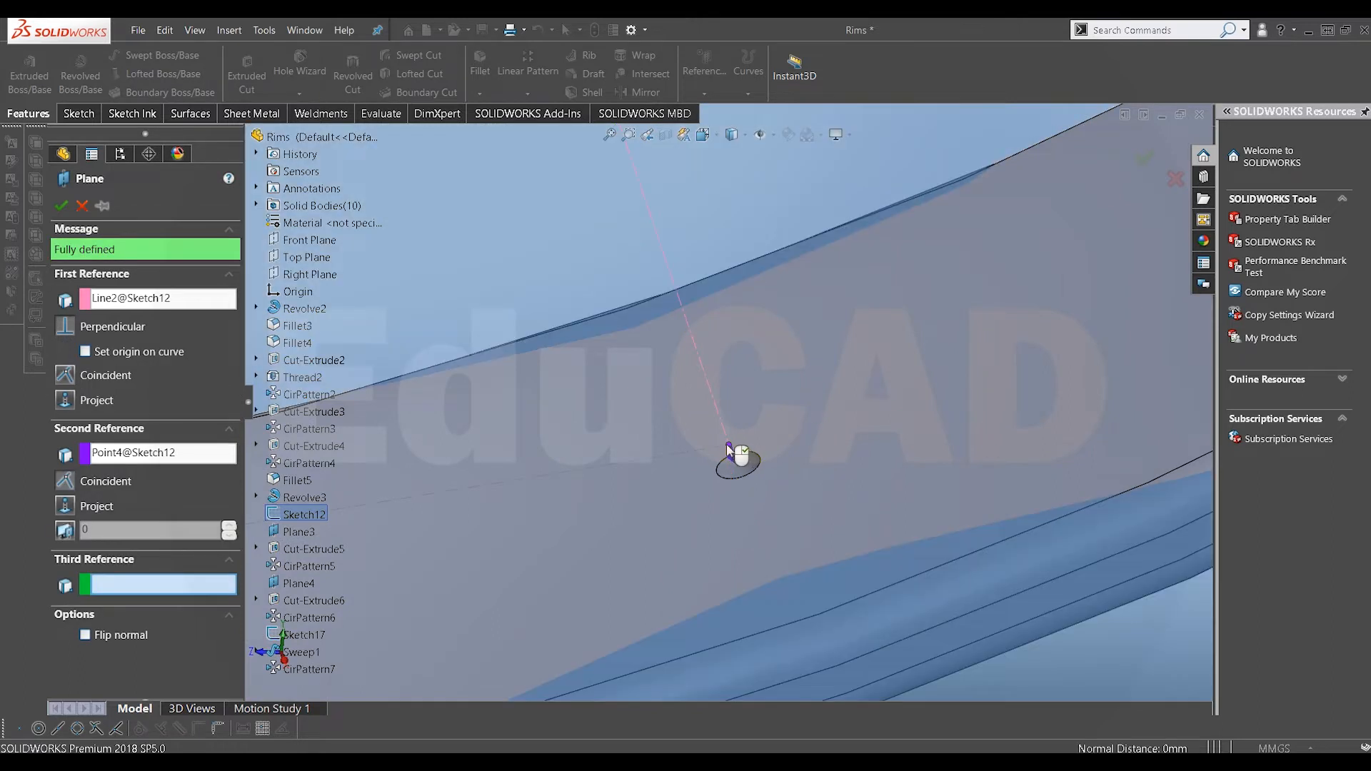
left_click(60, 207)
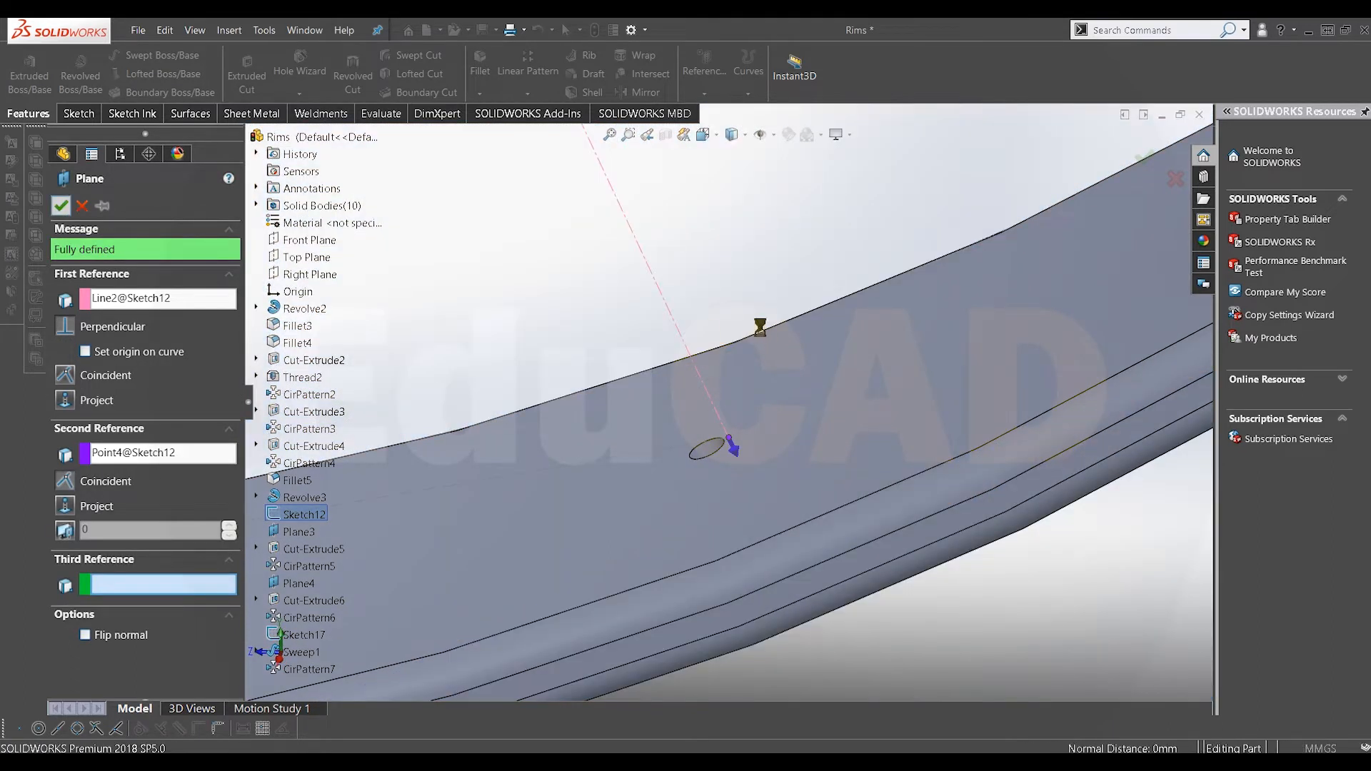
Start a sketch on Plane5 and convert the circular edge of the adjacent empty rim hole into it
scroll(765, 398, "up", 6)
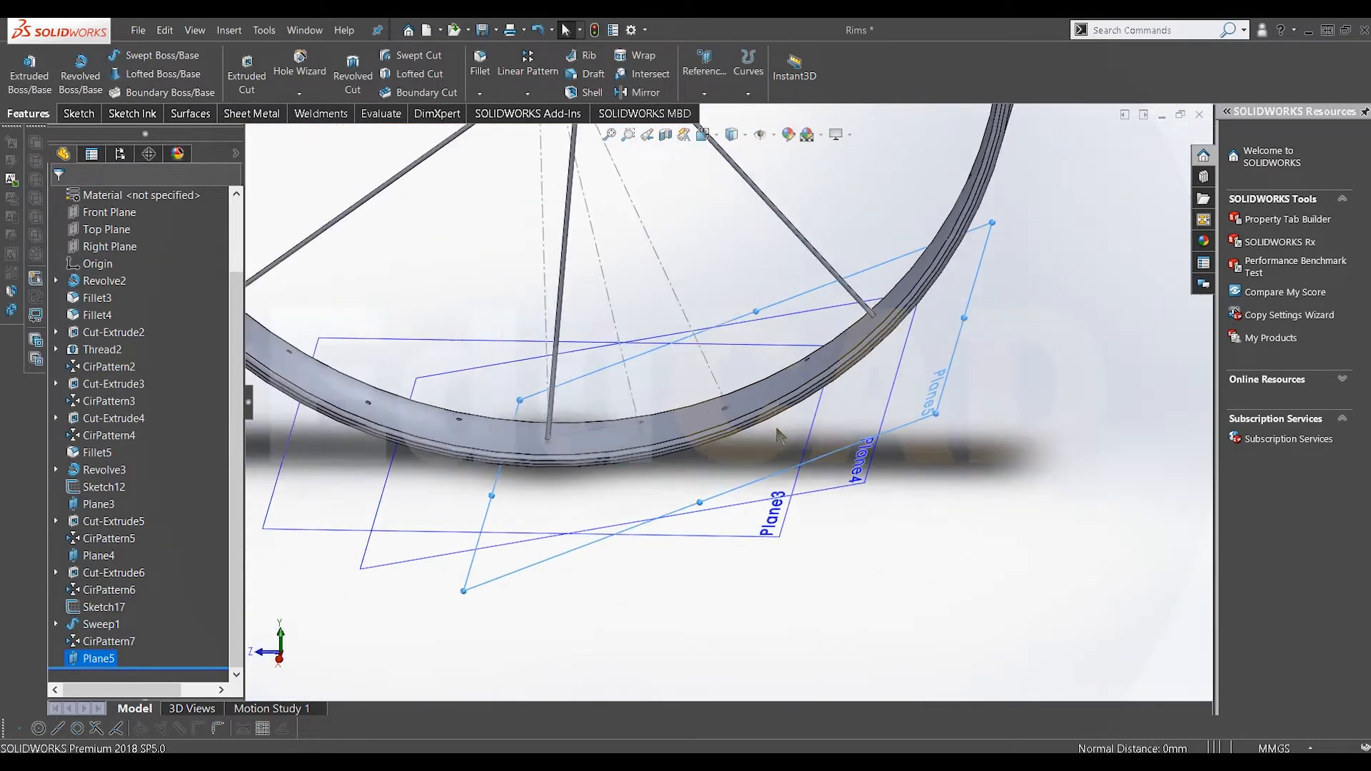
left_click(827, 380)
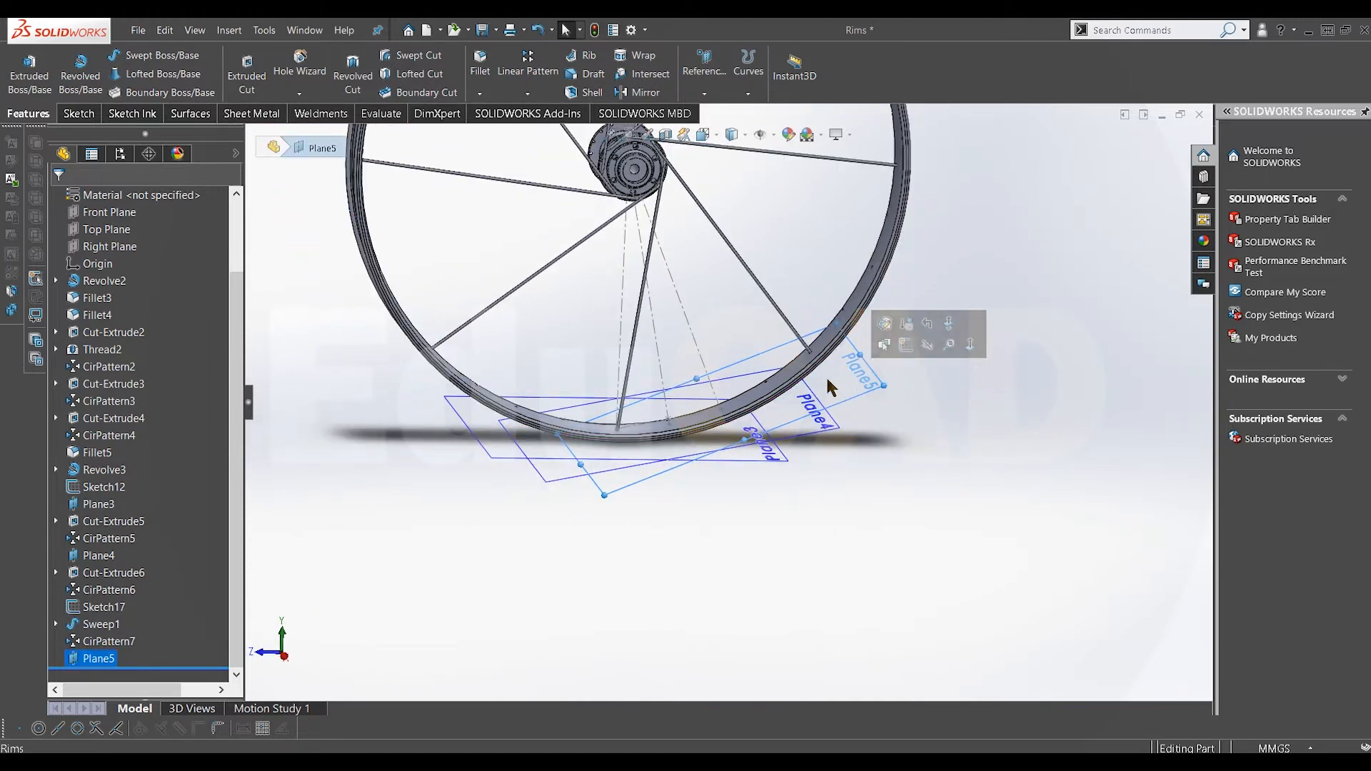
scroll(717, 303, "down", 4)
right_click(889, 417)
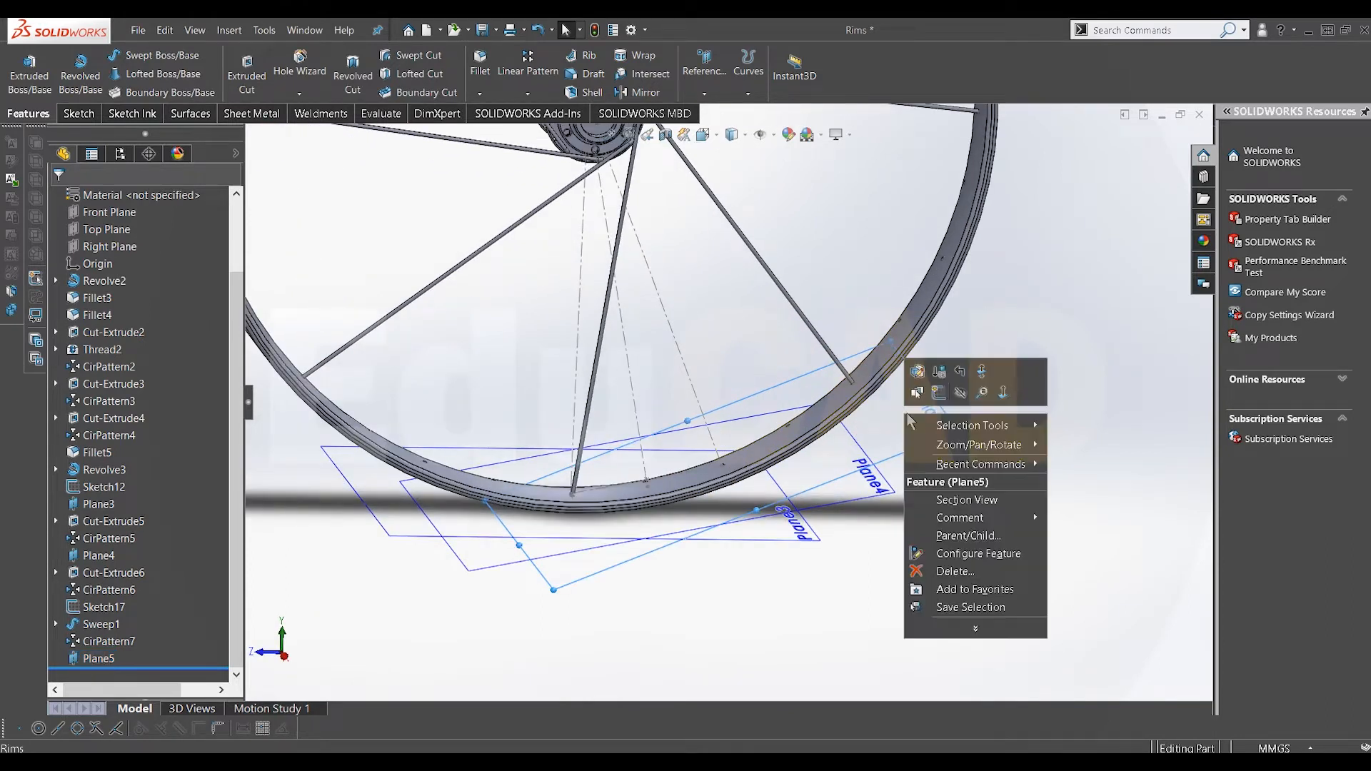
left_click(939, 392)
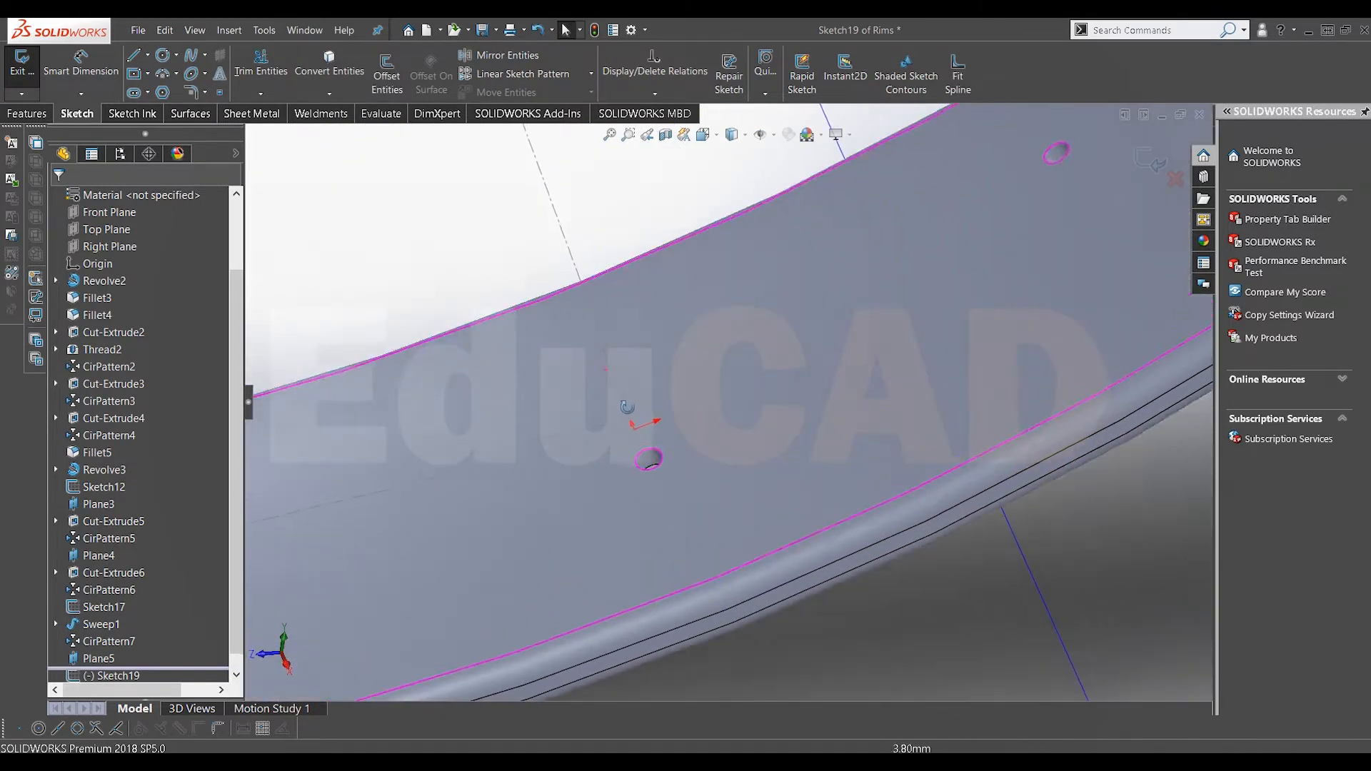
left_click(329, 71)
scroll(674, 467, "down", 3)
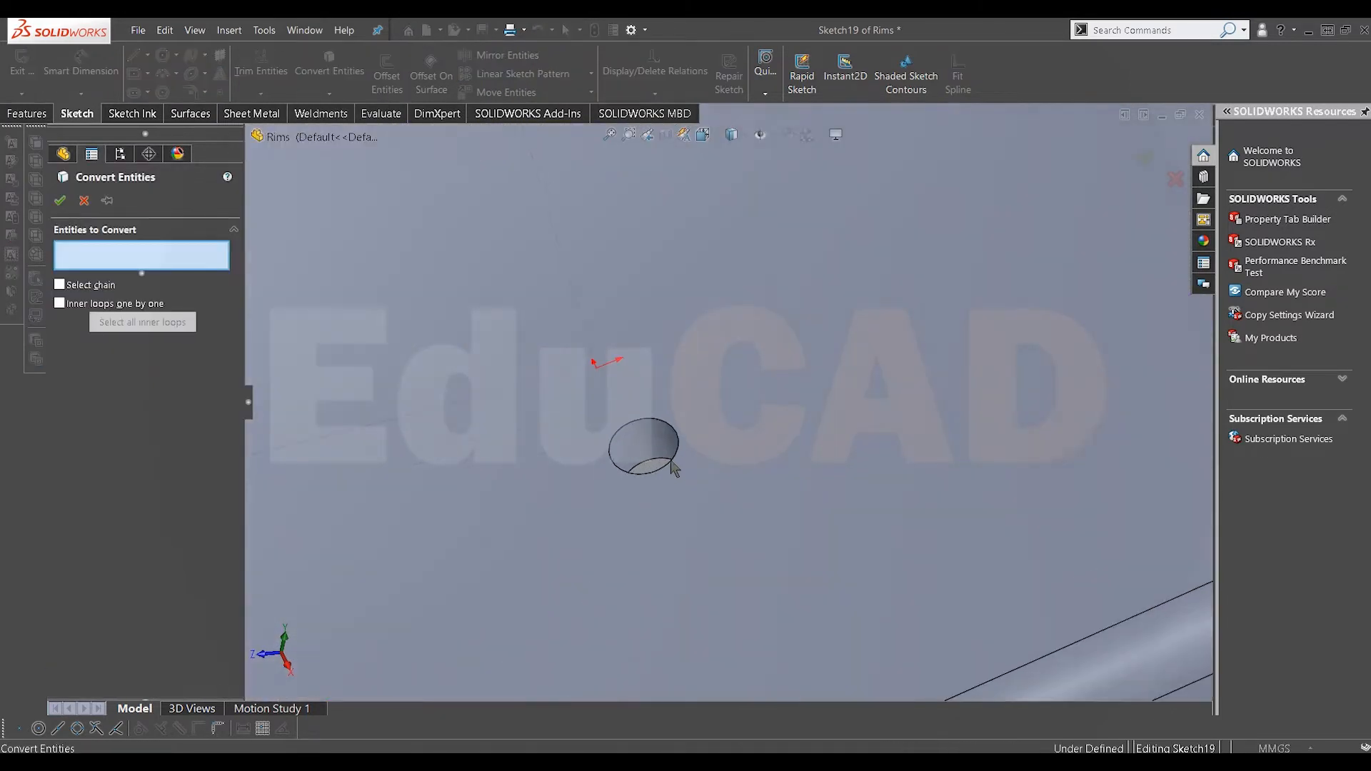
left_click(663, 465)
scroll(657, 464, "up", 3)
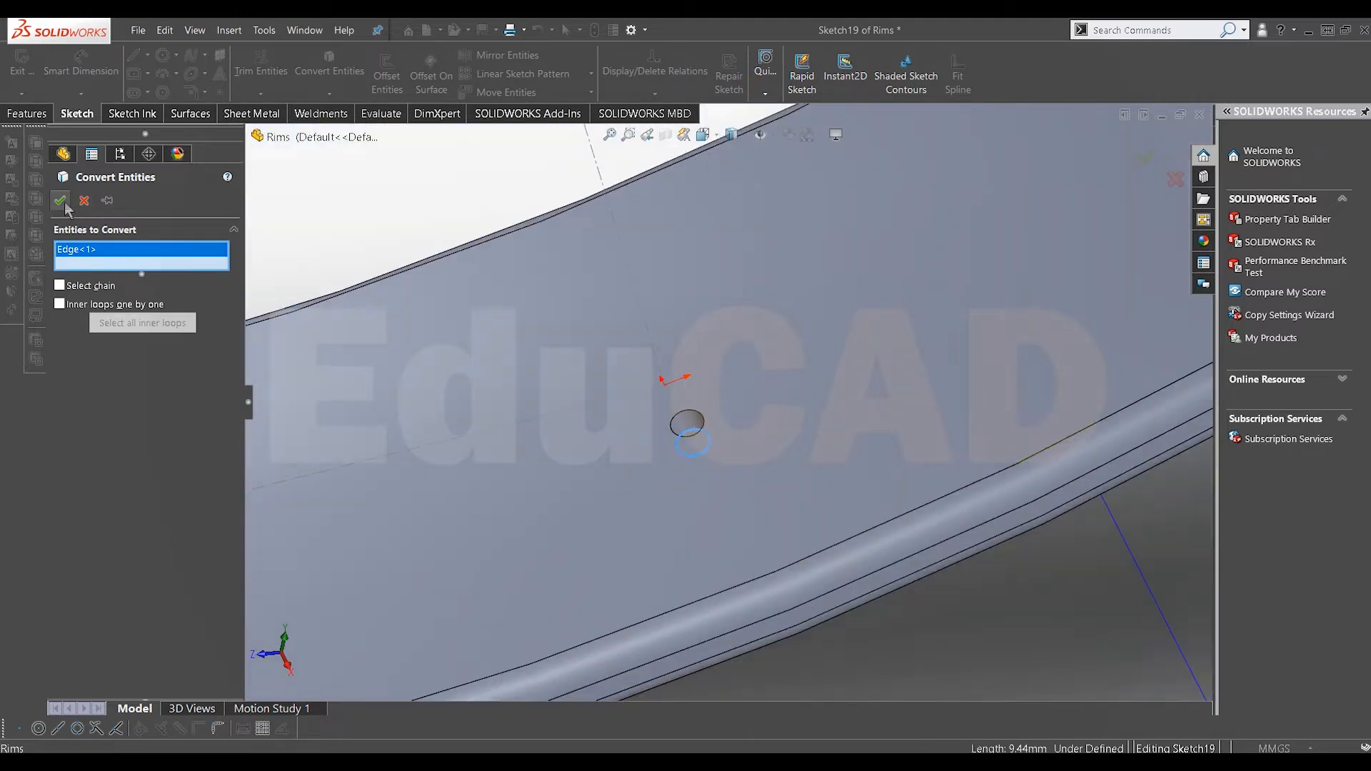
left_click(64, 205)
Examine the hub flanges and existing spokes to locate a free flange hole that matches the new rim hole
scroll(658, 410, "up", 6)
mouse_move(671, 400)
middle_mouse_down()
mouse_move(666, 368)
mouse_move(654, 386)
mouse_move(672, 407)
middle_mouse_up()
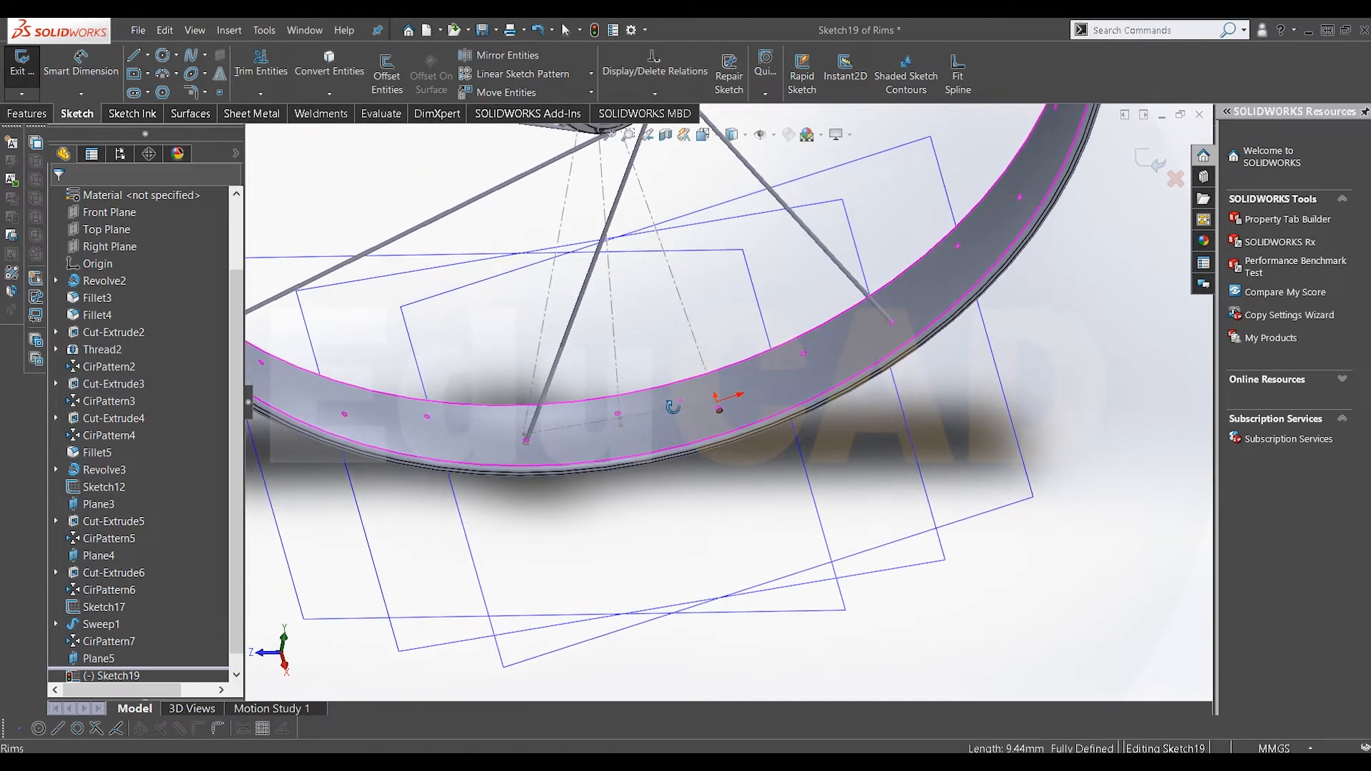
scroll(673, 407, "up", 8)
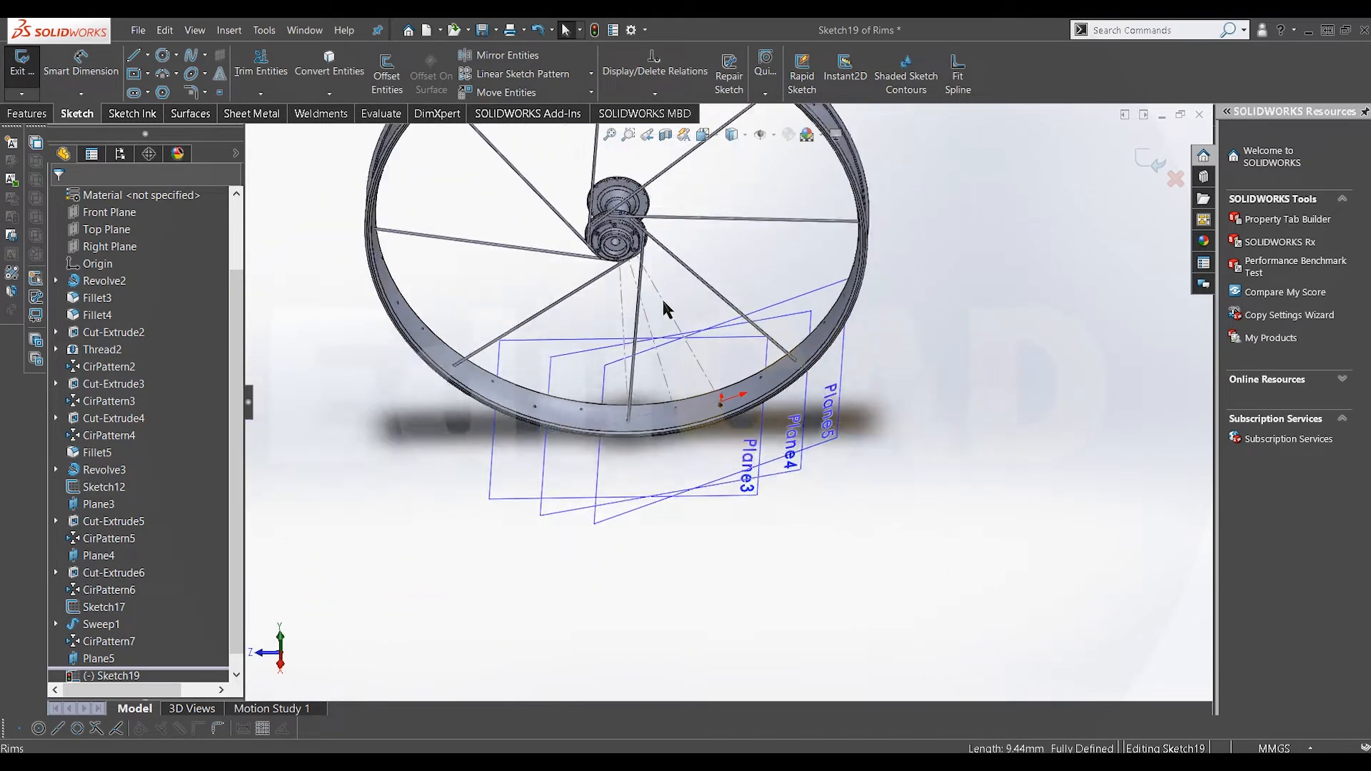
scroll(663, 309, "down", 10)
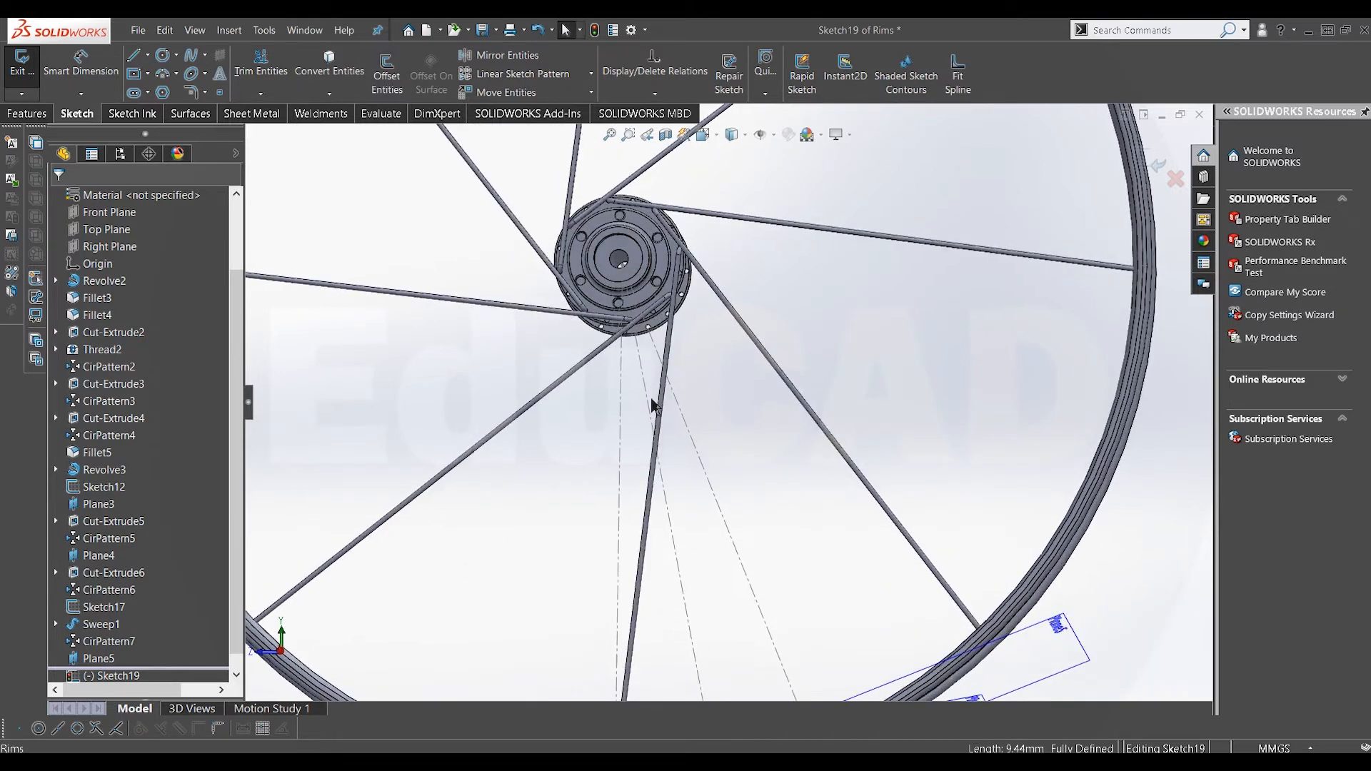
scroll(651, 404, "up", 3)
scroll(660, 355, "down", 6)
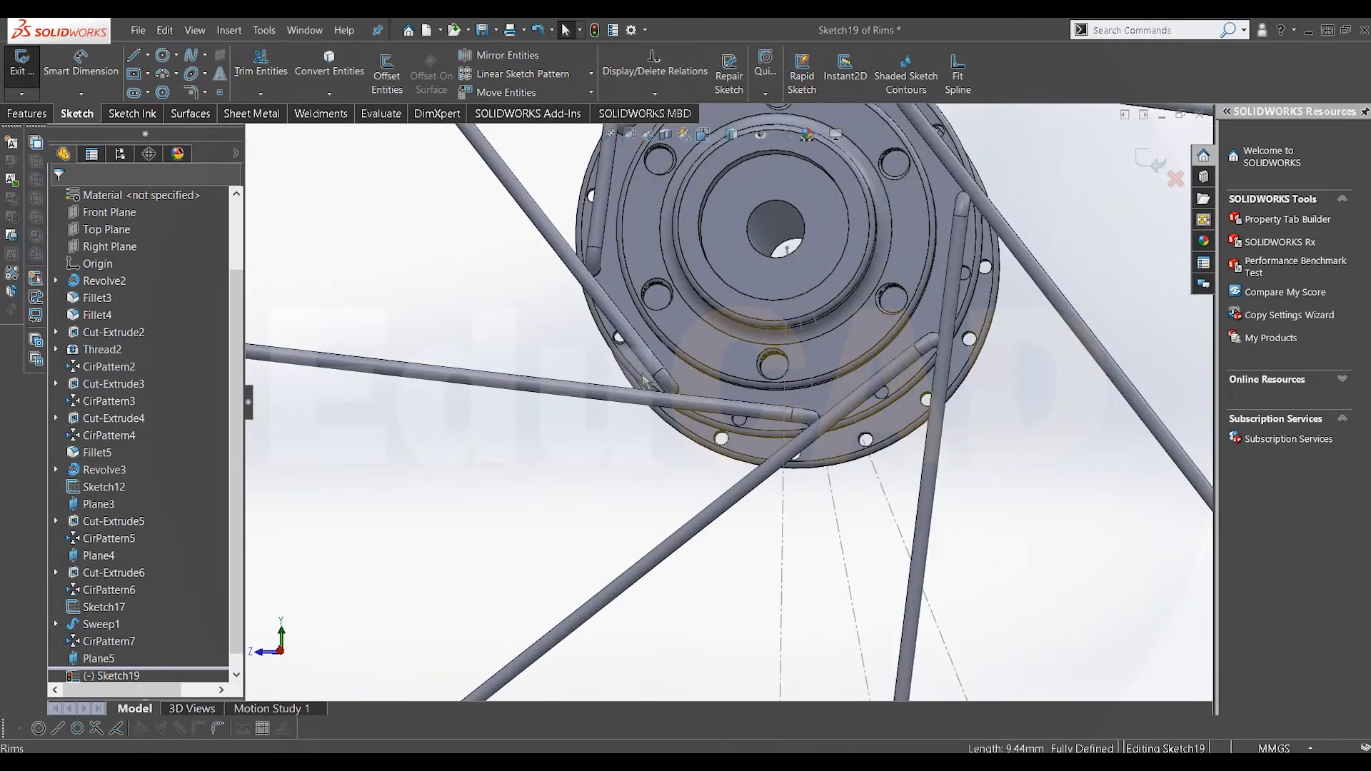
scroll(681, 402, "up", 3)
scroll(681, 402, "up", 2)
middle_click_drag(681, 401, 740, 525)
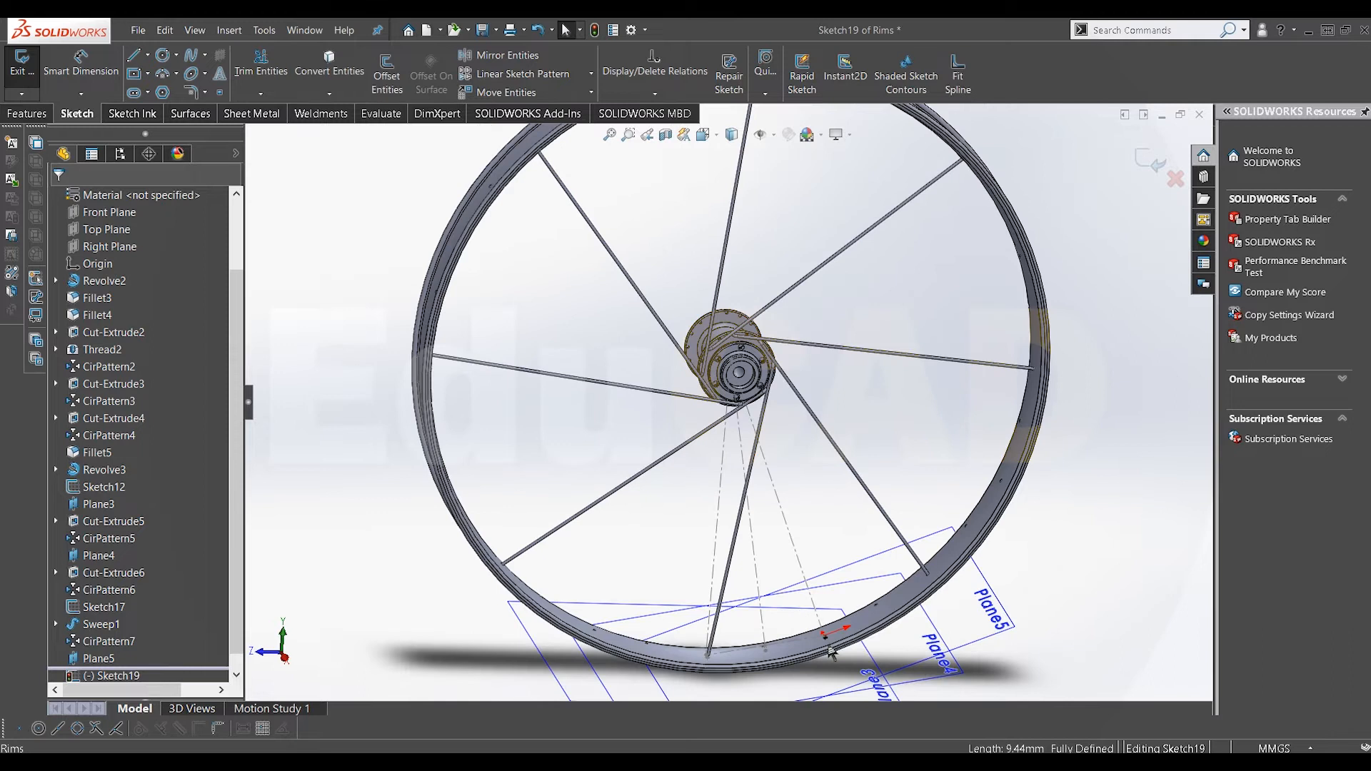
scroll(713, 399, "down", 8)
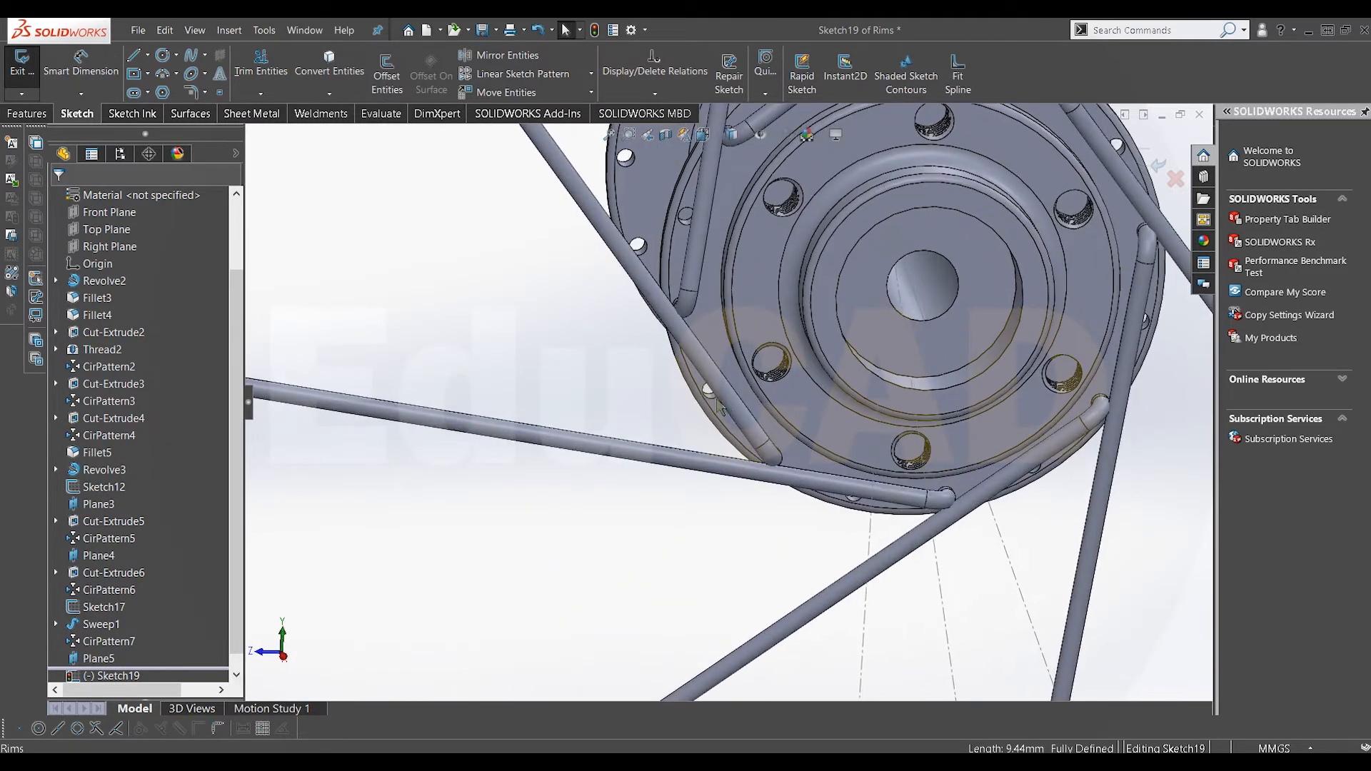
right_click(721, 415)
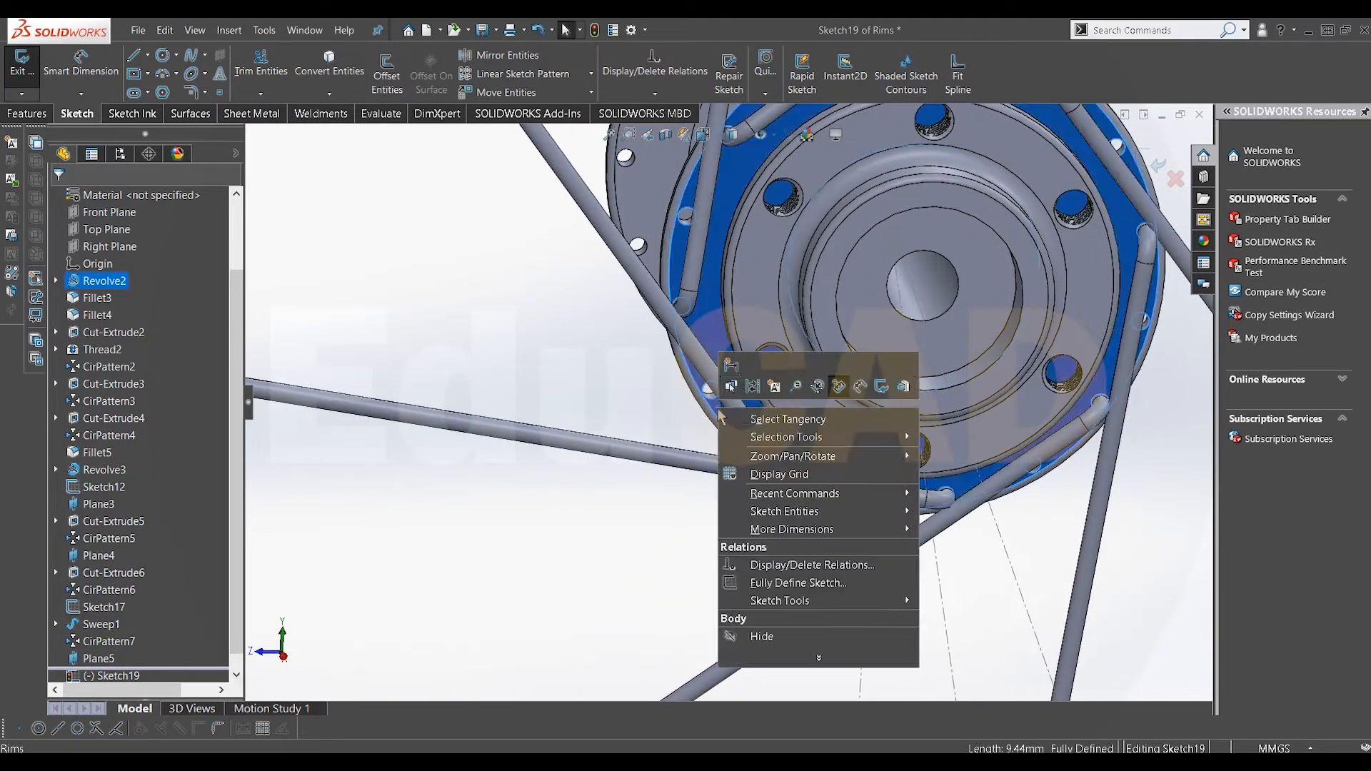
left_click(673, 396)
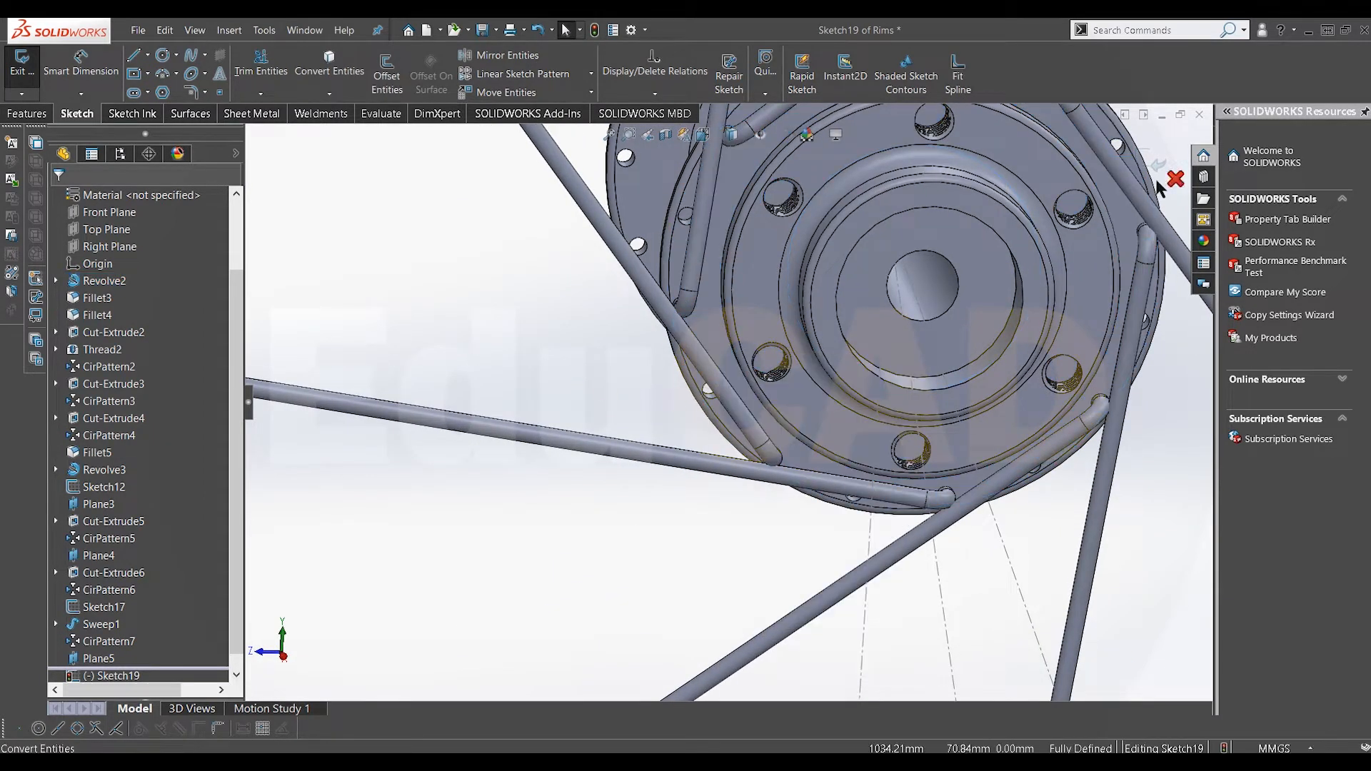
Sketch on the hub flange face, convert the circular edge of the free 2.5 mm spoke hole, and exit the sketch
left_click(806, 468)
right_click(806, 468)
left_click(831, 423)
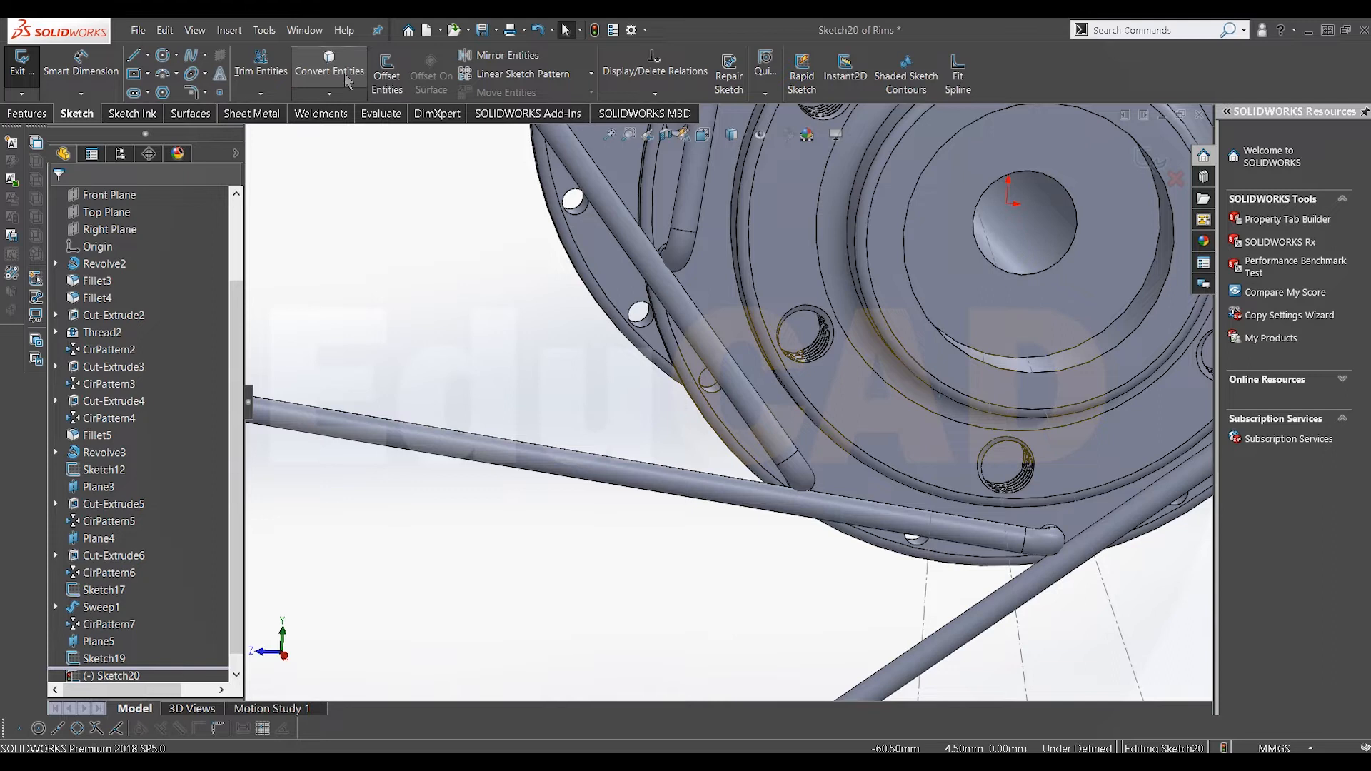
left_click(714, 398)
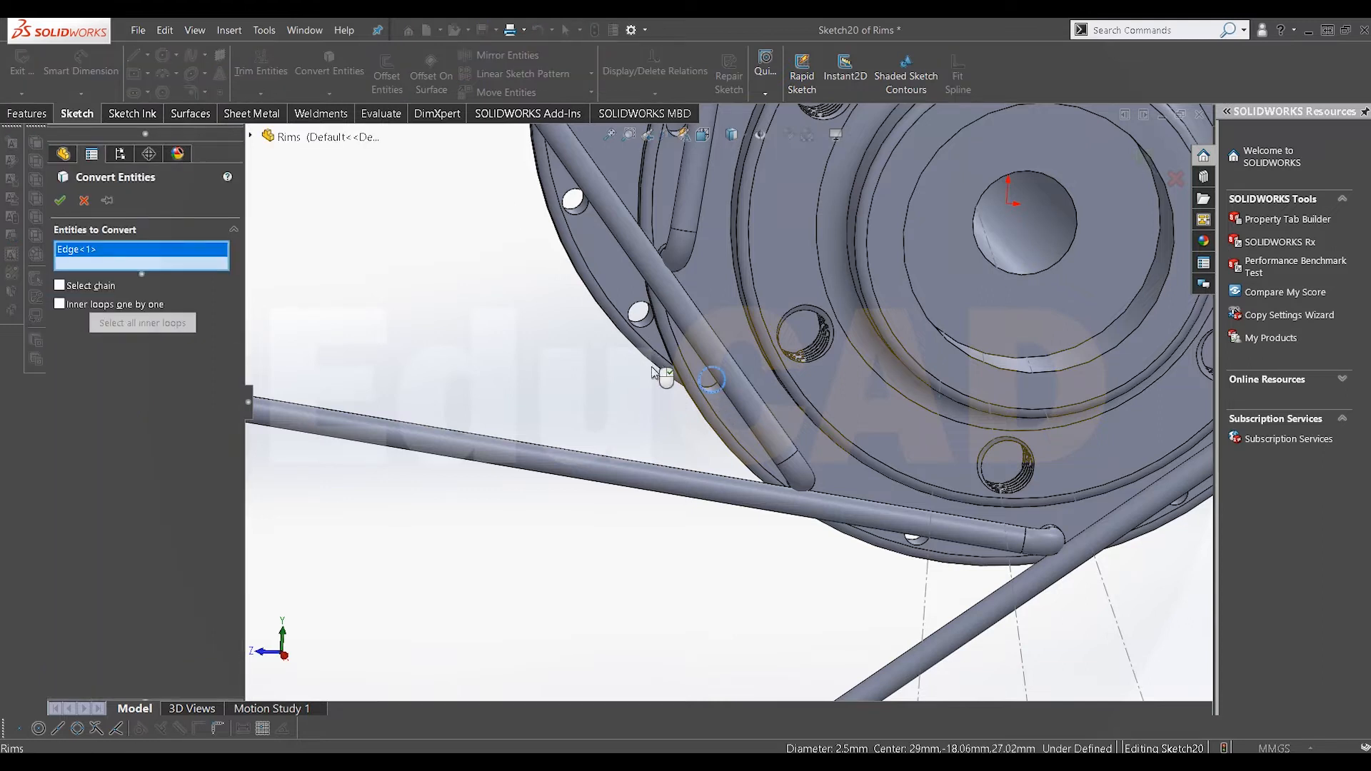
left_click(59, 202)
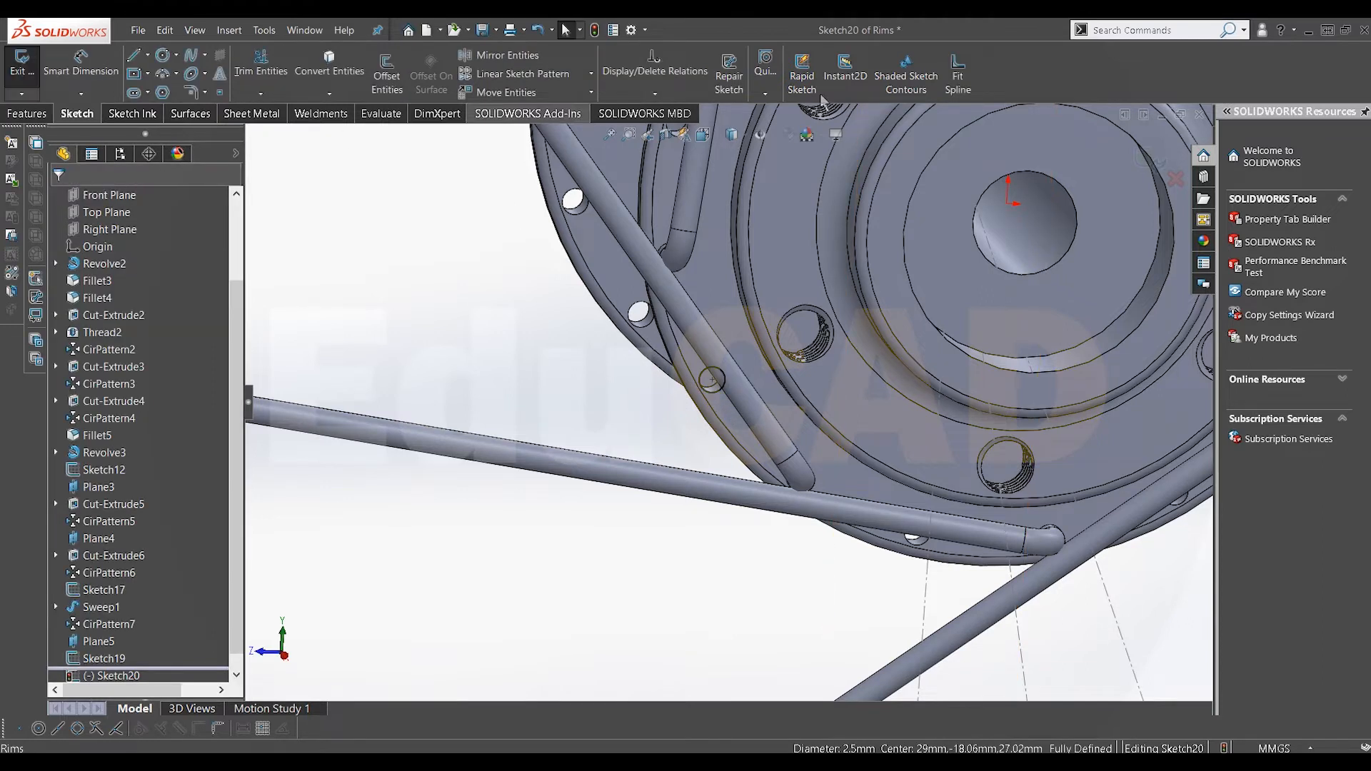
left_click(1155, 162)
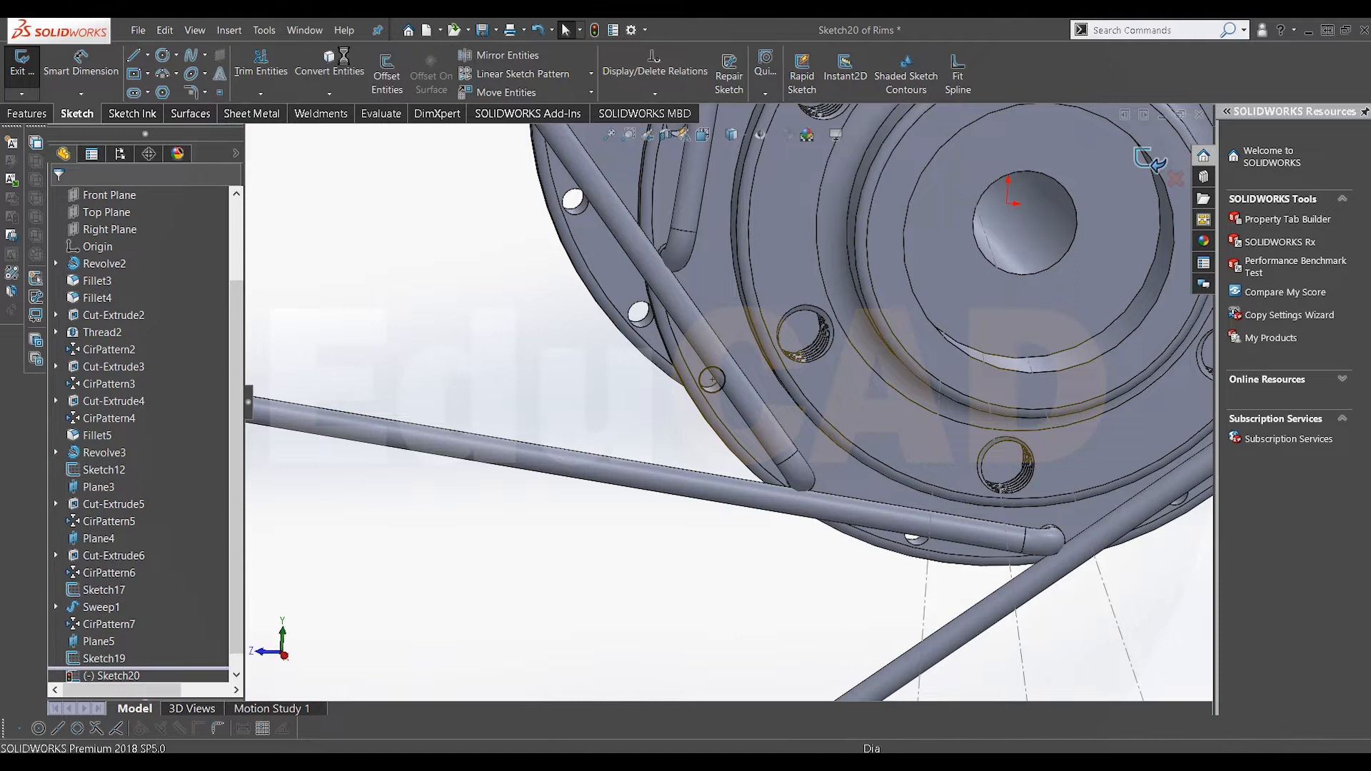
In a new 3D sketch, draw a line about 14 mm long from the converted flange circle's centre out through the flange
left_click(77, 115)
left_click(32, 97)
left_click(30, 129)
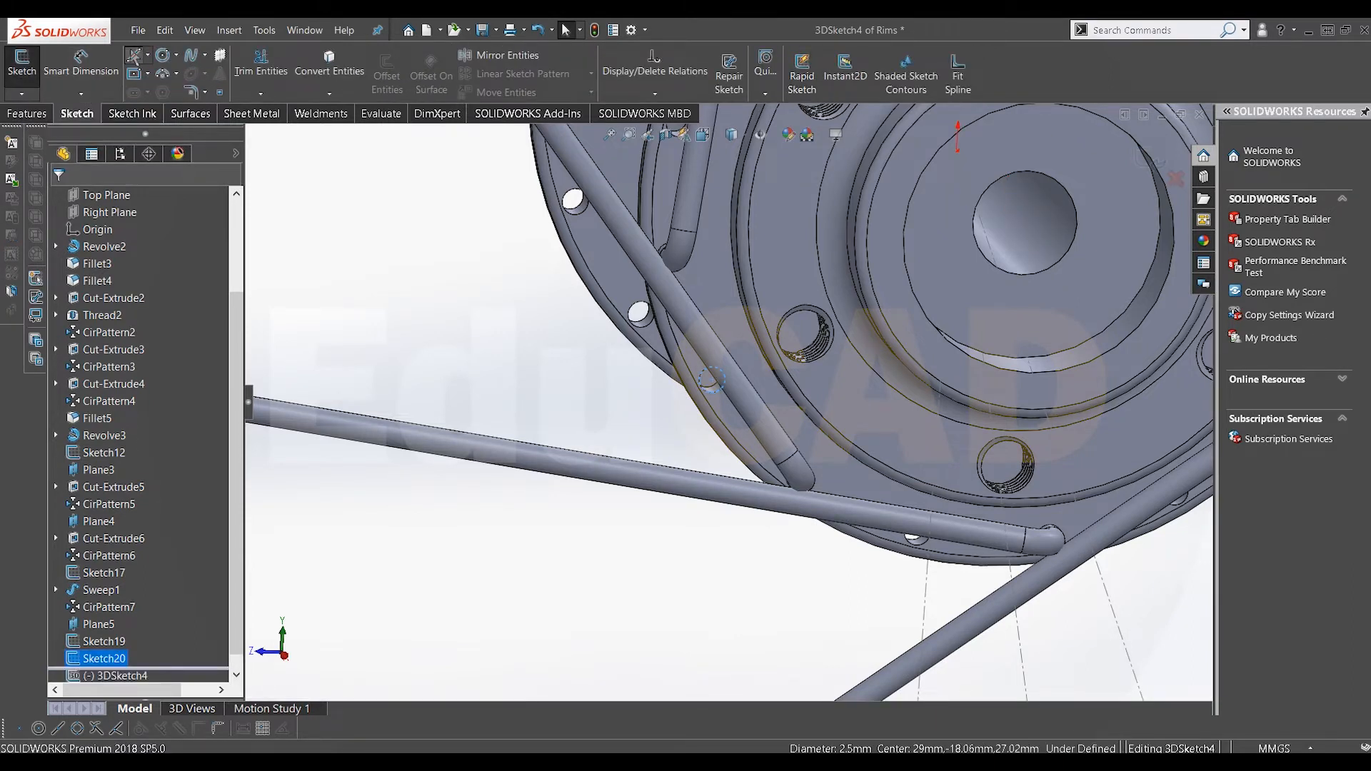
scroll(711, 382, "down", 3)
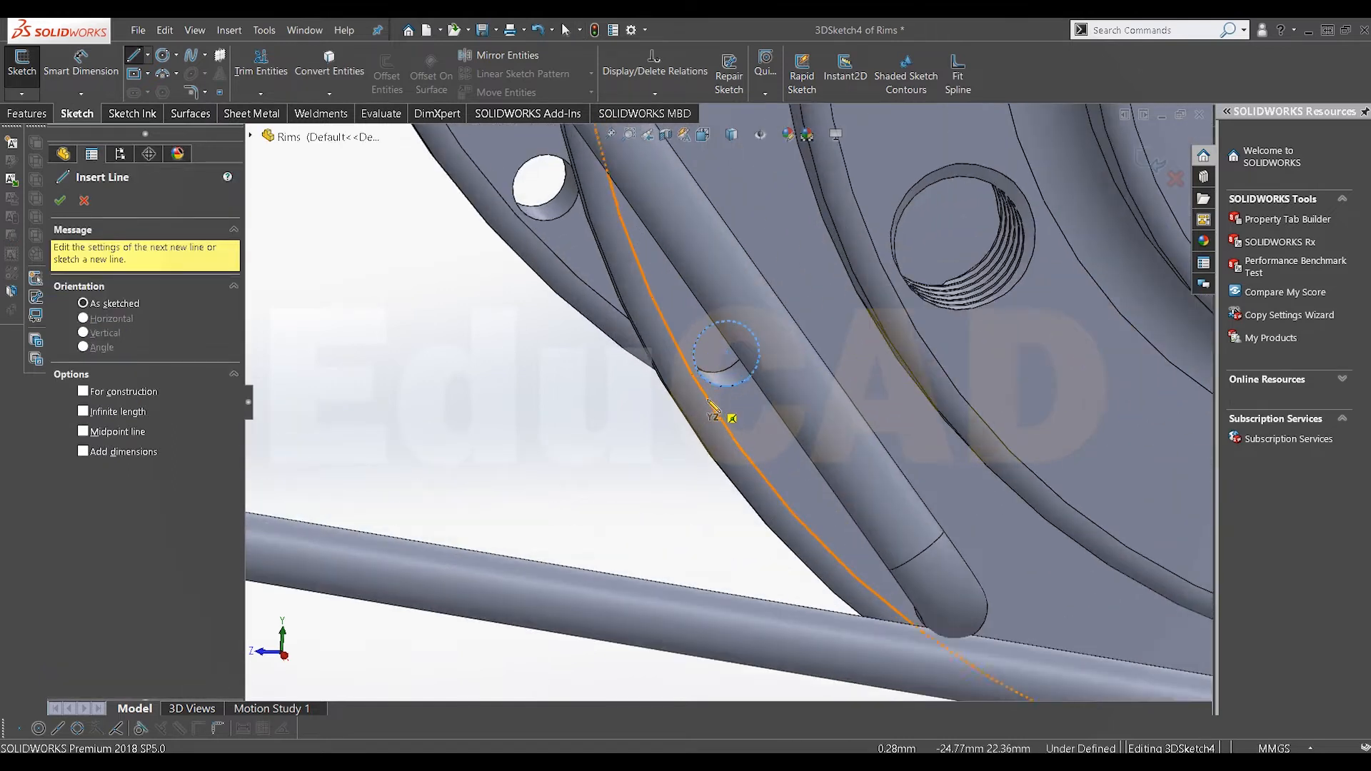
left_click(726, 354)
middle_click_drag(741, 320, 772, 341)
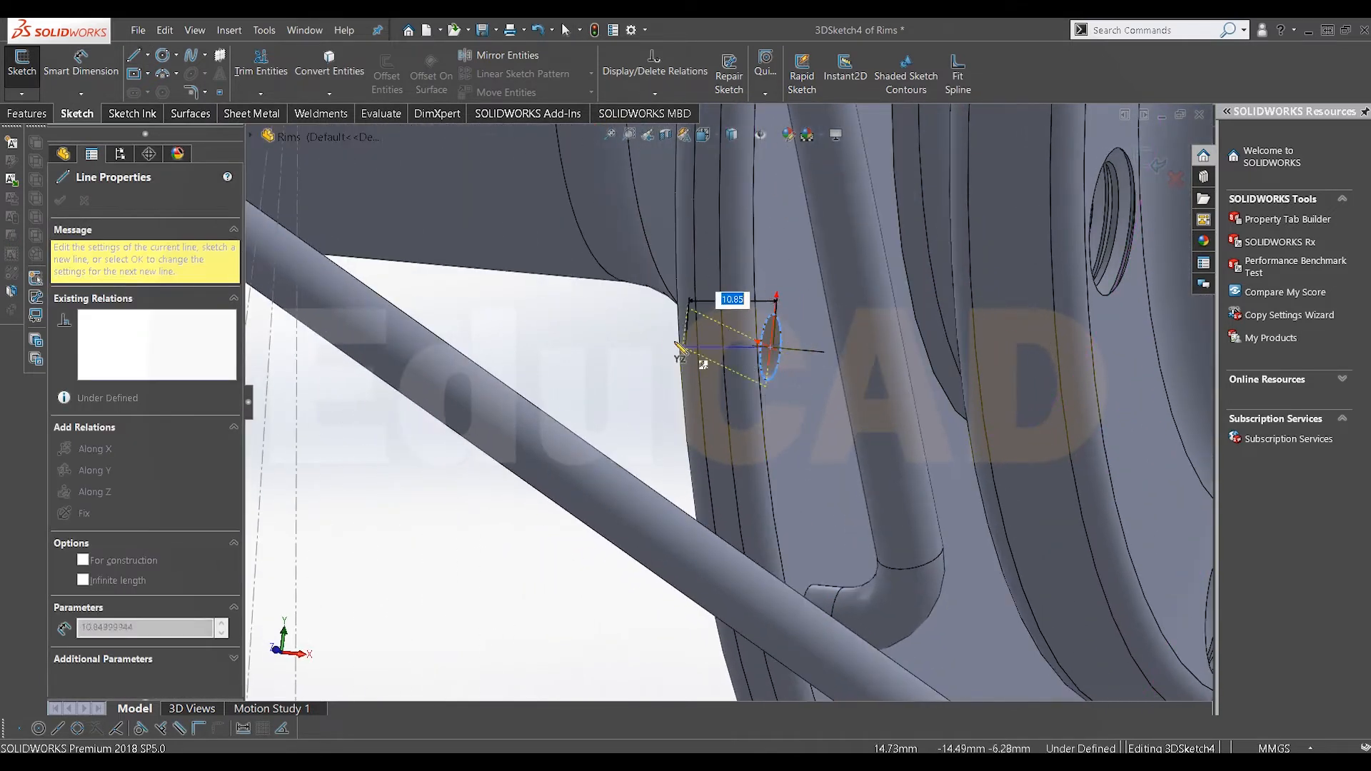
left_click(656, 335)
key("Escape")
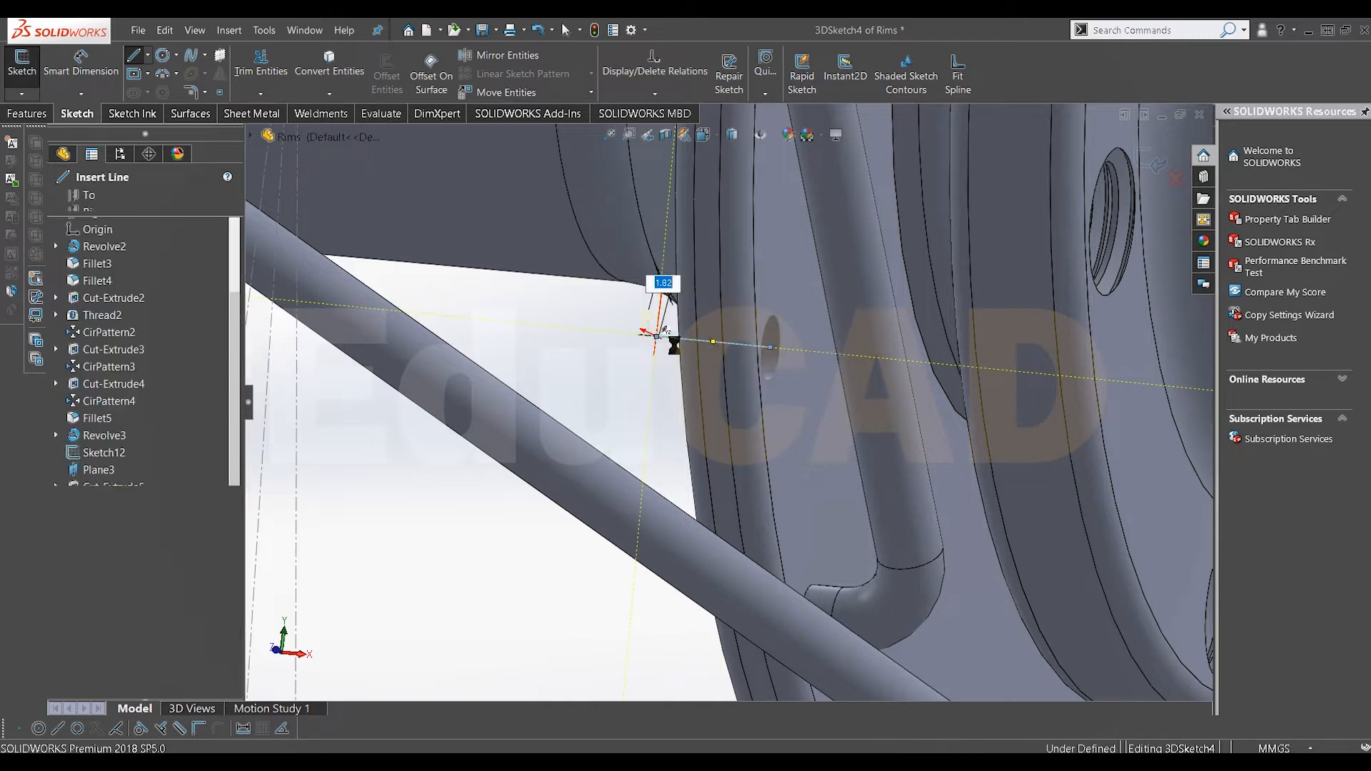
Constrain the 3D sketch line along X and dimension its length to 7.5 mm
left_click(663, 337)
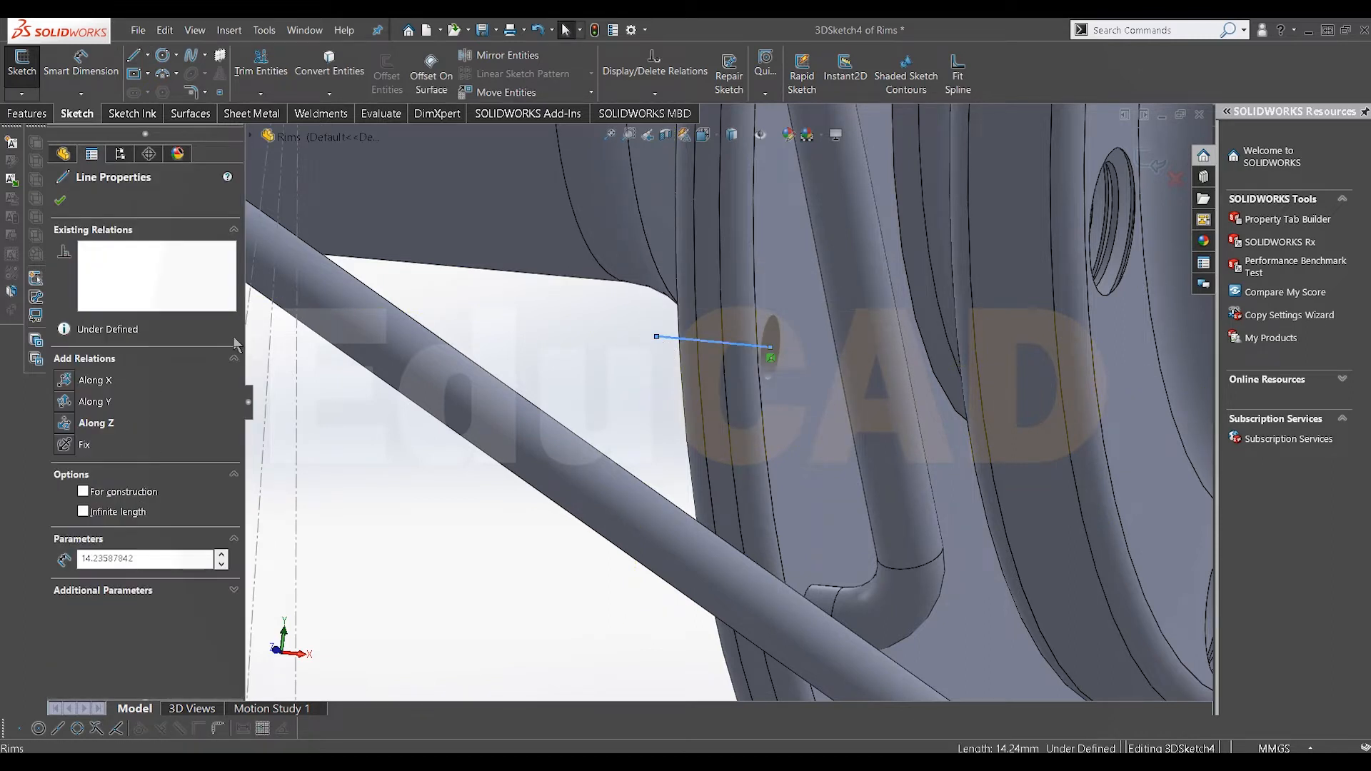
left_click(670, 383)
scroll(669, 382, "up", 1)
middle_click_drag(671, 384, 682, 397)
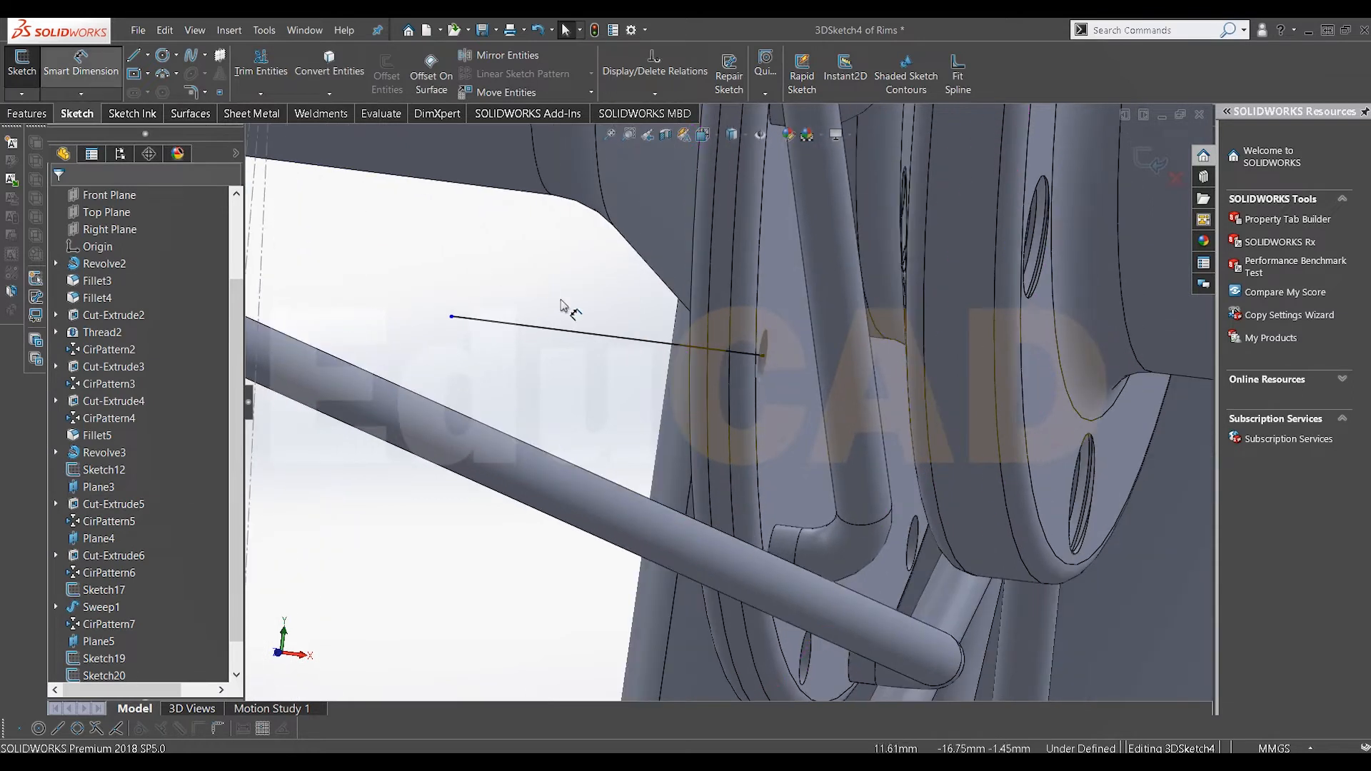
left_click(593, 333)
left_click(553, 279)
type("7.5")
key("Return")
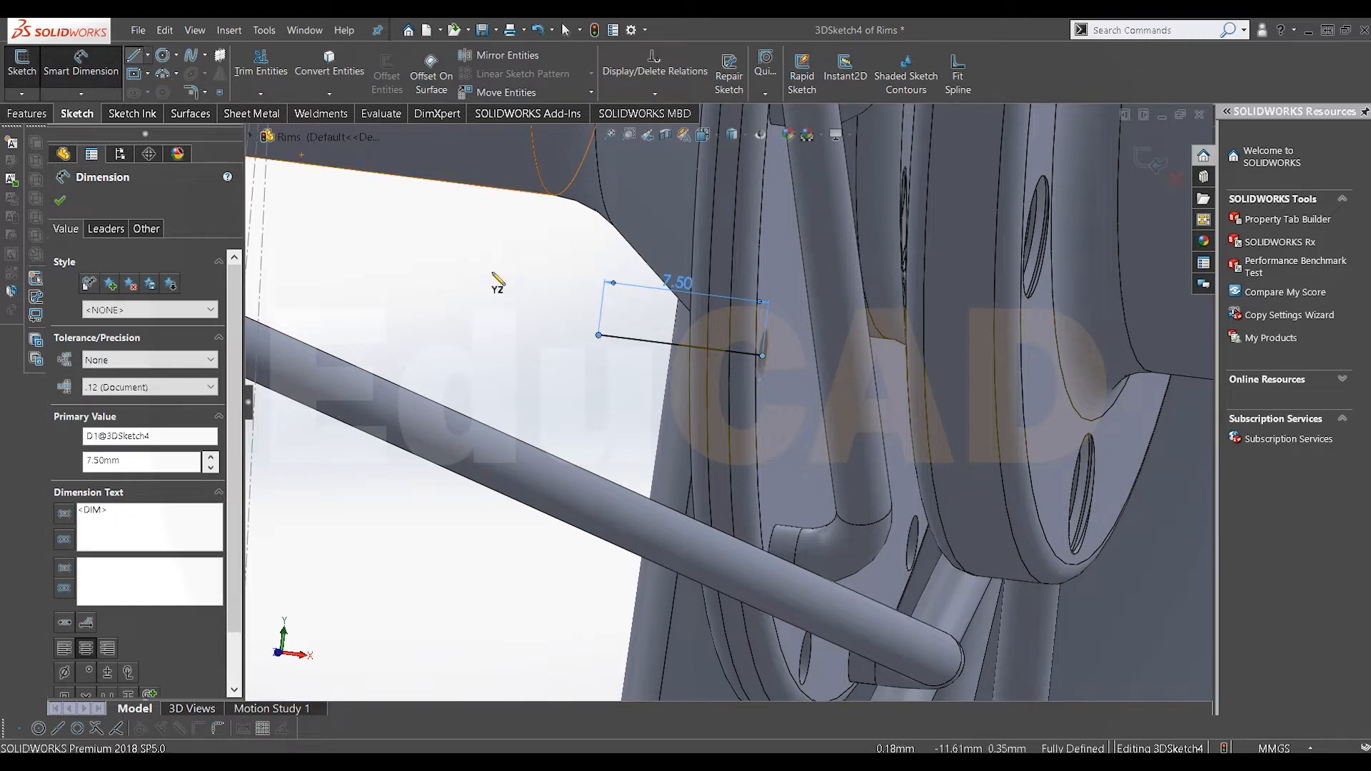
Draw a 3D sketch line from the free end of the 7.5 mm line to the construction line's endpoint at the empty rim hole
left_click(598, 335)
scroll(618, 430, "up", 9)
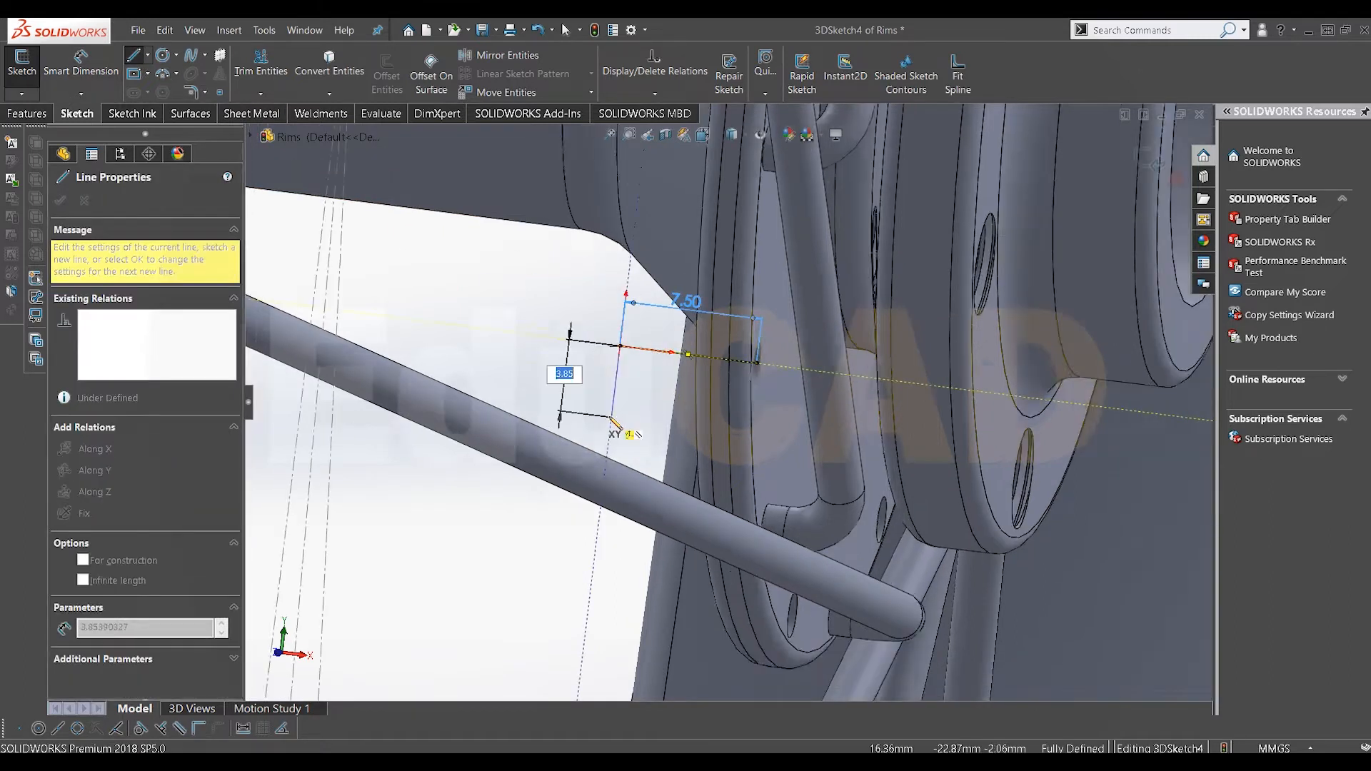
scroll(640, 452, "up", 10)
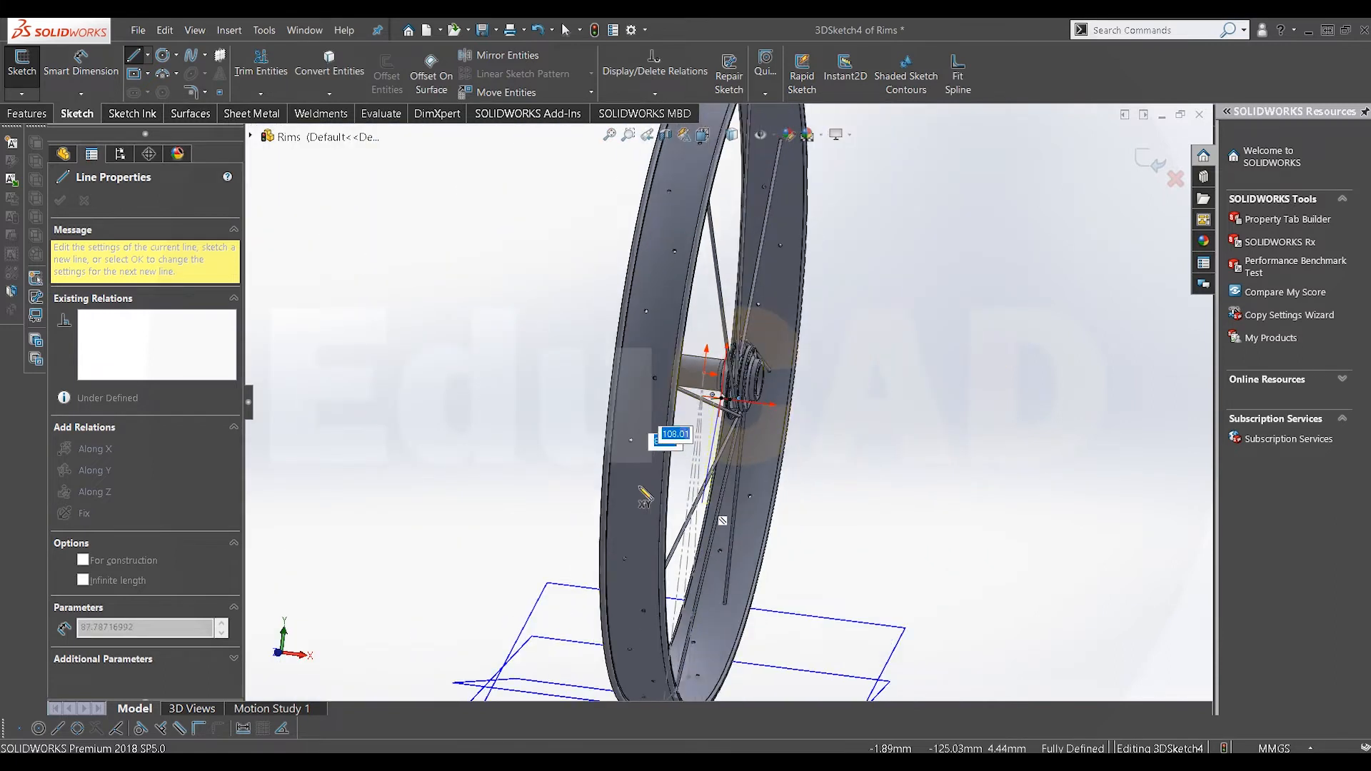
scroll(774, 650, "down", 8)
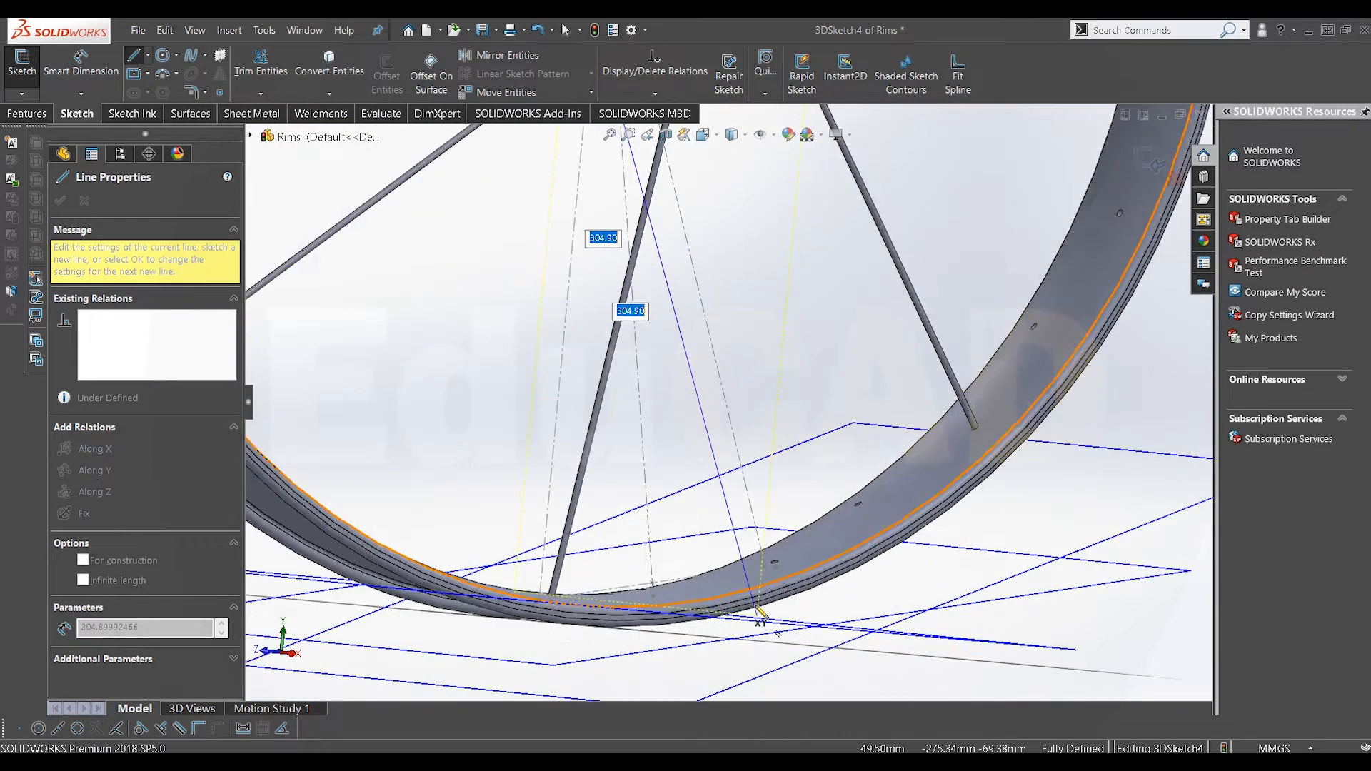
scroll(801, 441, "down", 3)
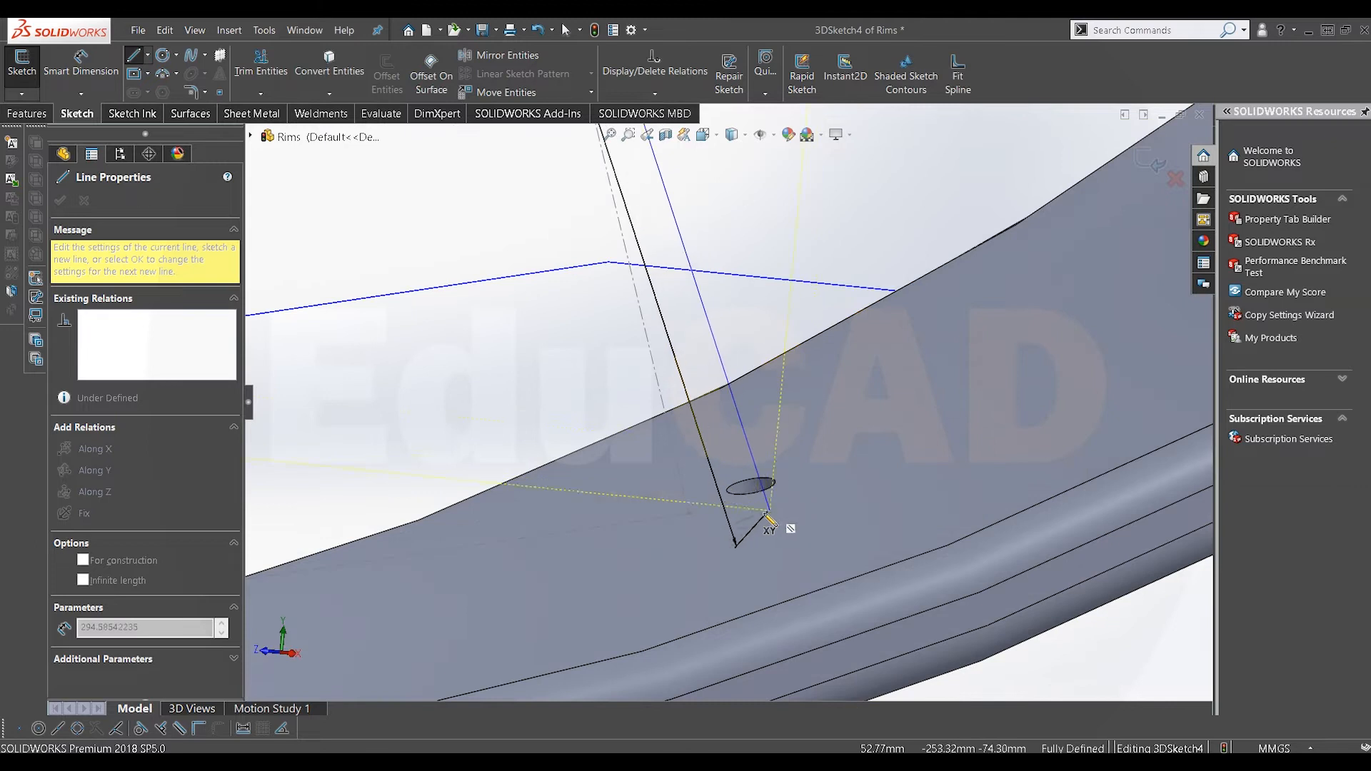
left_click(759, 520)
right_click(821, 384)
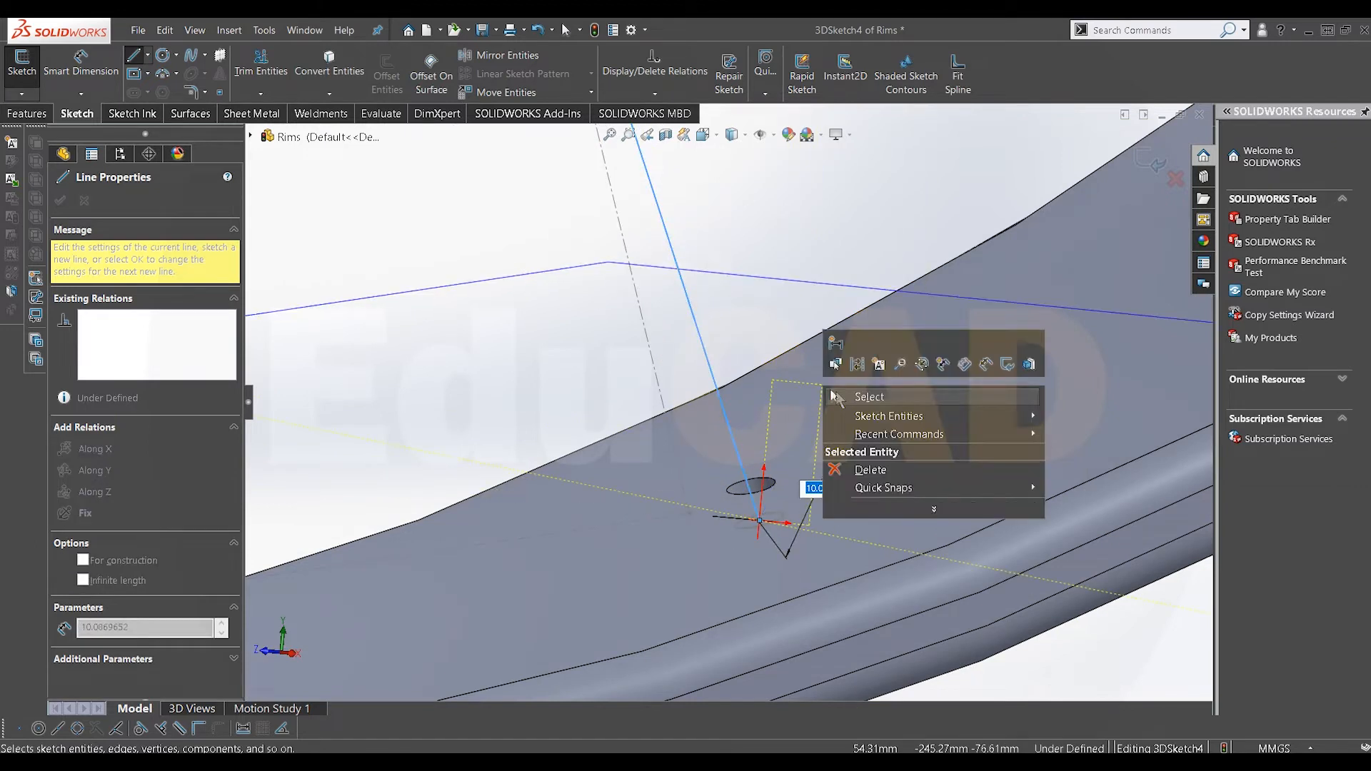
Attach the long 3D sketch line's rim end to the construction line's endpoint at the empty rim hole
left_click(836, 397)
scroll(724, 398, "up", 6)
scroll(726, 399, "up", 6)
scroll(666, 190, "down", 8)
middle_click_drag(631, 216, 707, 259)
scroll(569, 174, "down", 5)
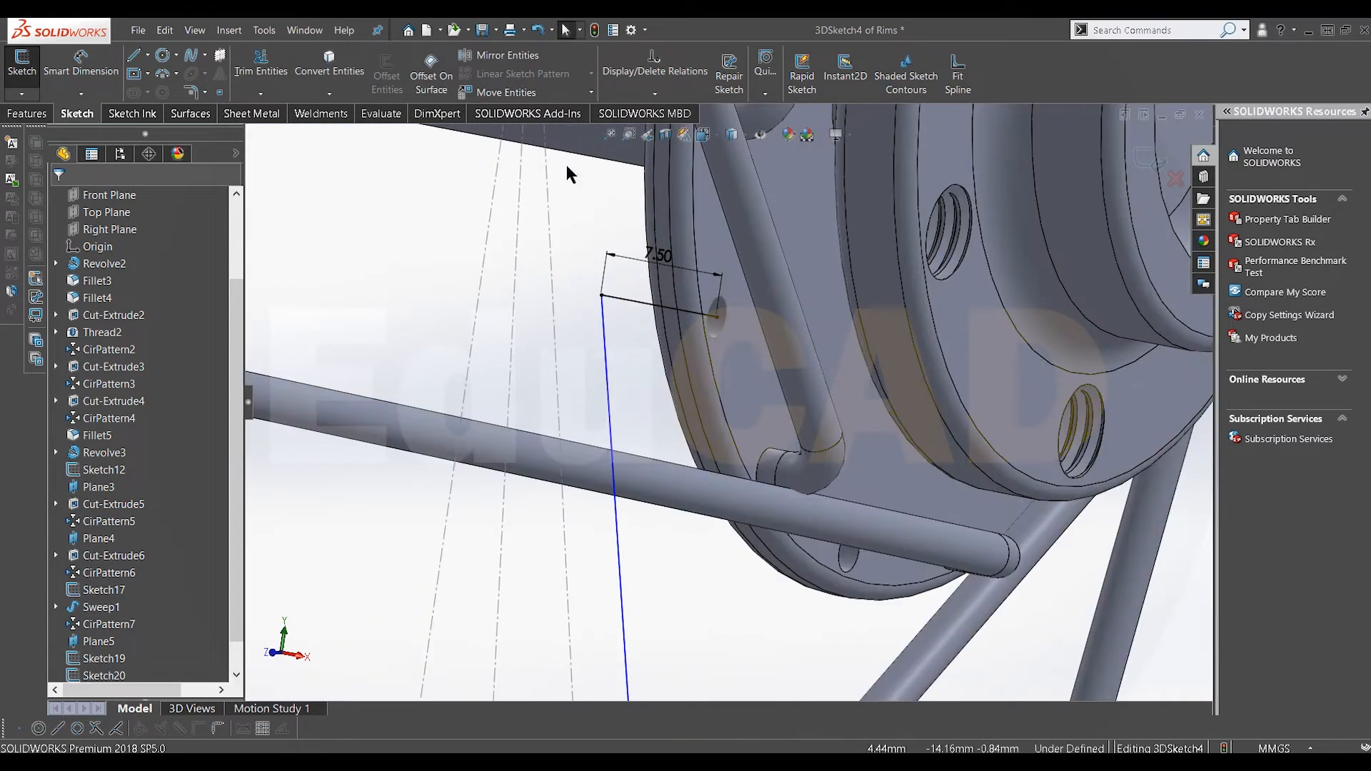
left_click_drag(603, 296, 620, 307)
scroll(696, 443, "up", 9)
scroll(764, 695, "down", 4)
scroll(763, 704, "up", 5)
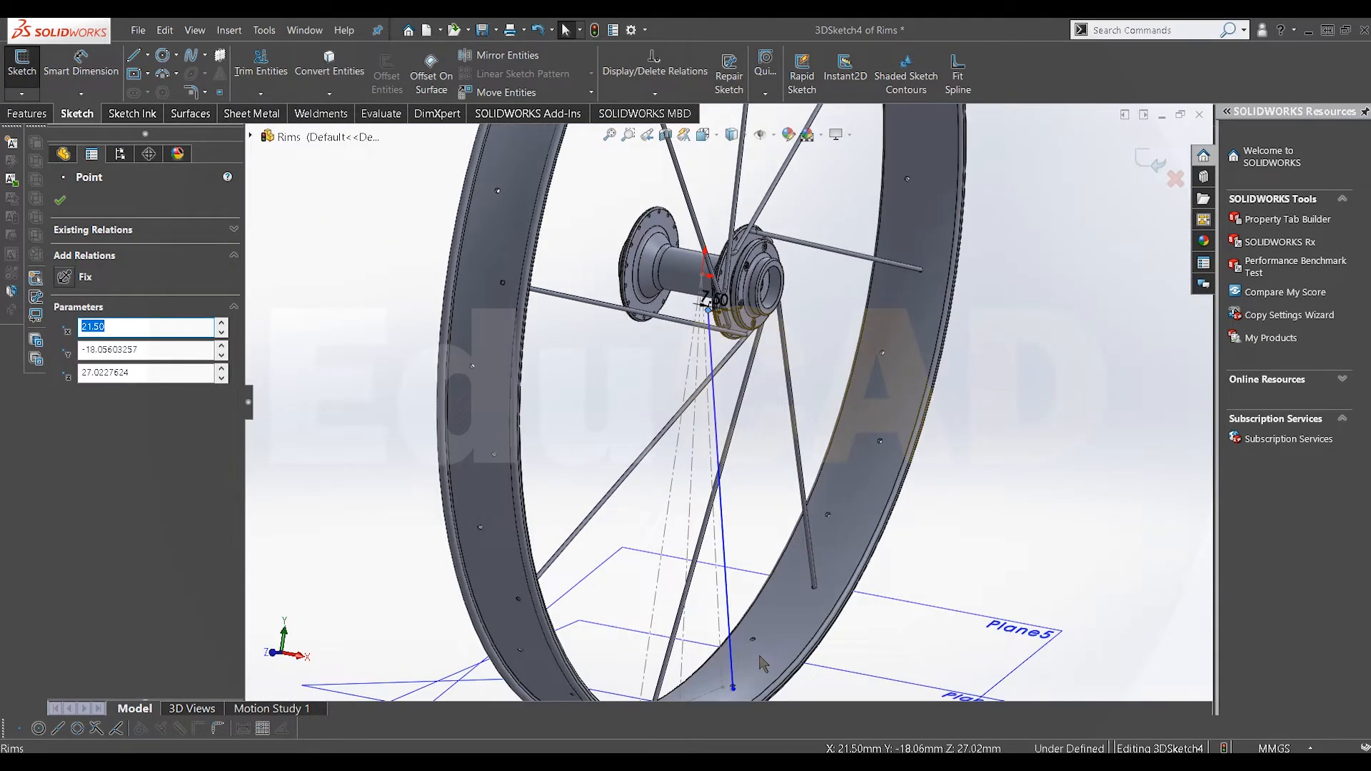
scroll(728, 643, "down", 8)
mouse_move(713, 565)
left_mouse_down()
mouse_move(726, 554)
mouse_move(712, 565)
left_mouse_up()
scroll(688, 465, "up", 12)
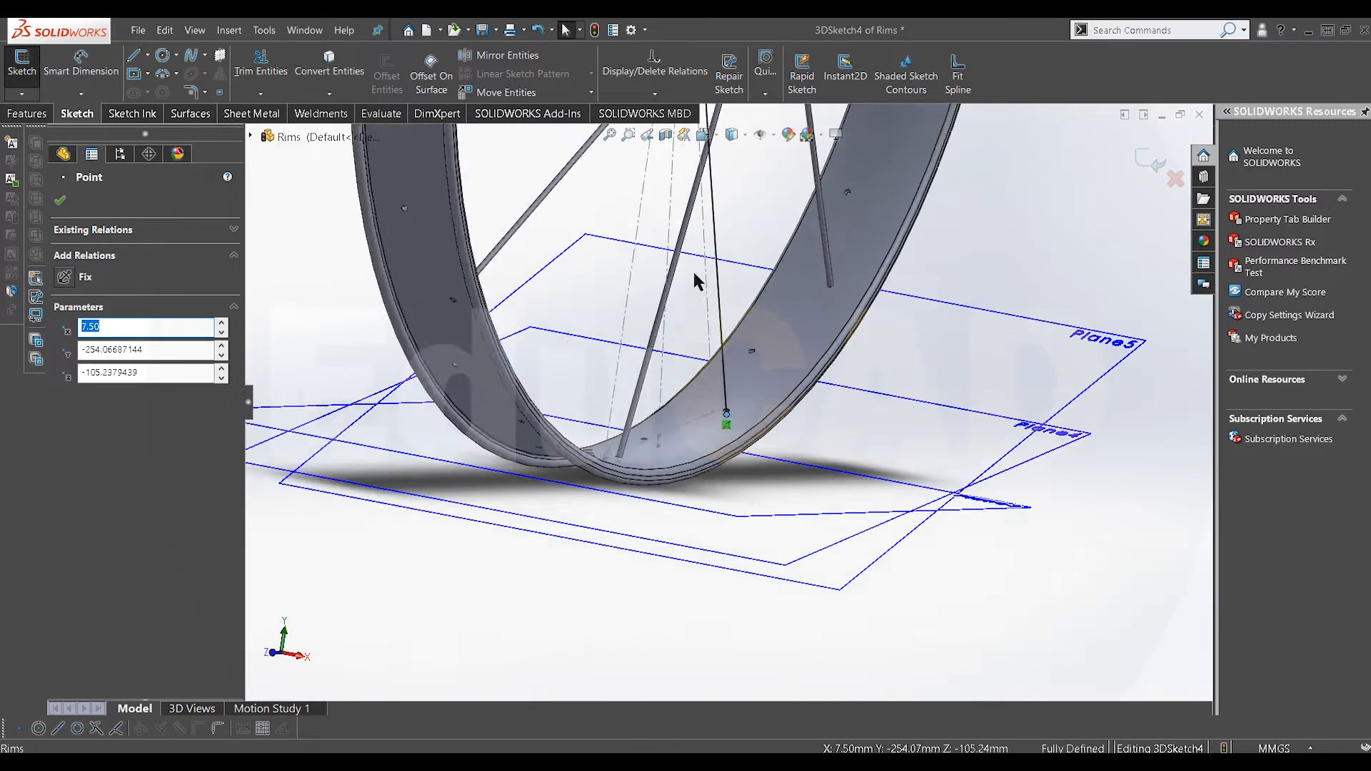
Round the corner between the short and long 3D sketch lines with a 3 mm sketch fillet
scroll(726, 192, "down", 10)
left_click(527, 218)
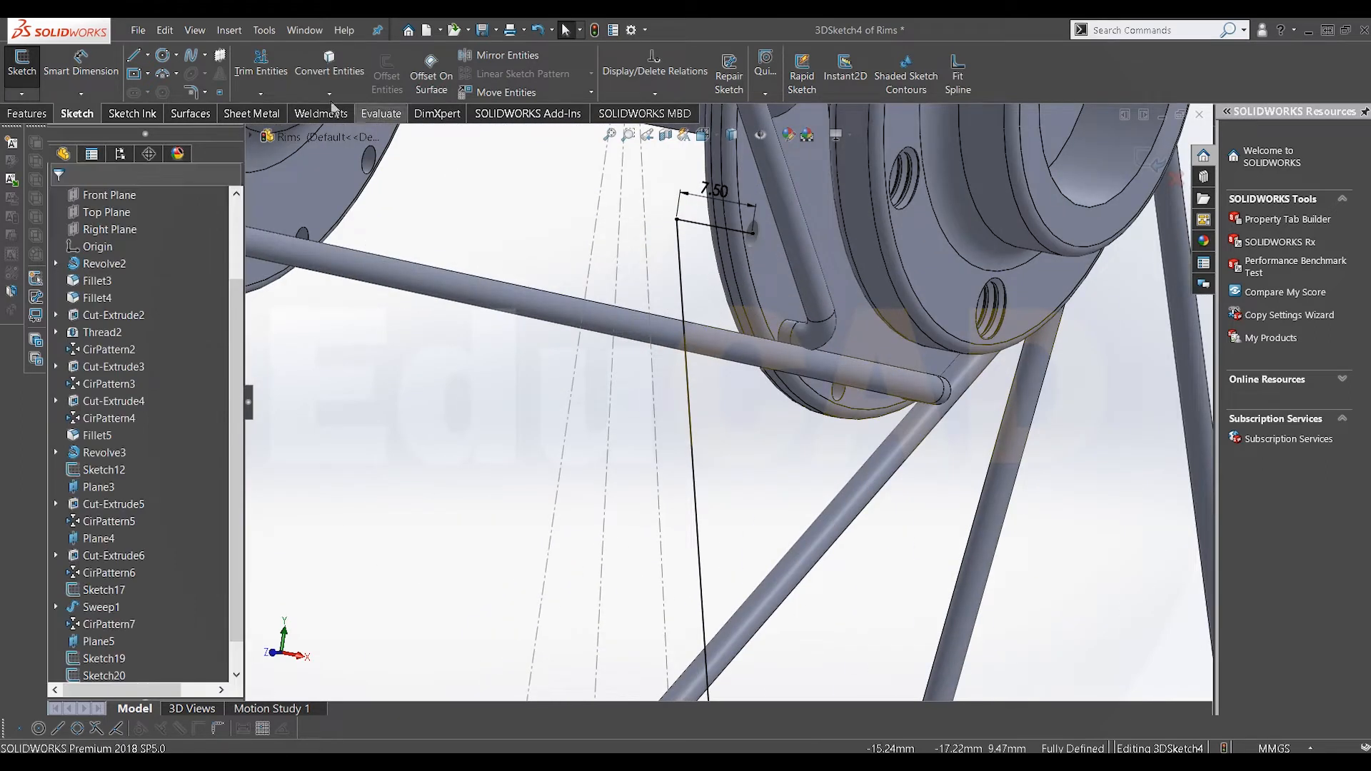
left_click(191, 93)
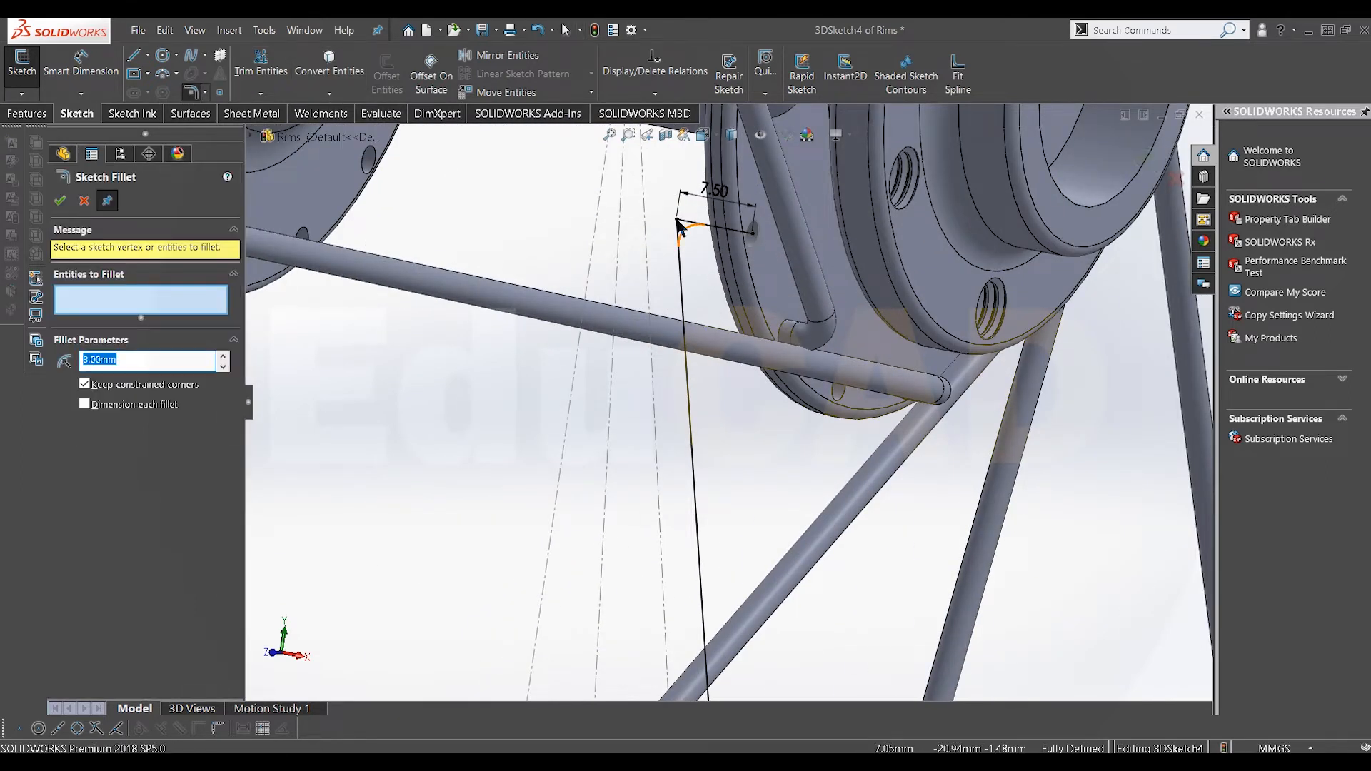
left_click(678, 225)
mouse_move(679, 225)
middle_mouse_down()
mouse_move(738, 250)
mouse_move(718, 271)
middle_mouse_up()
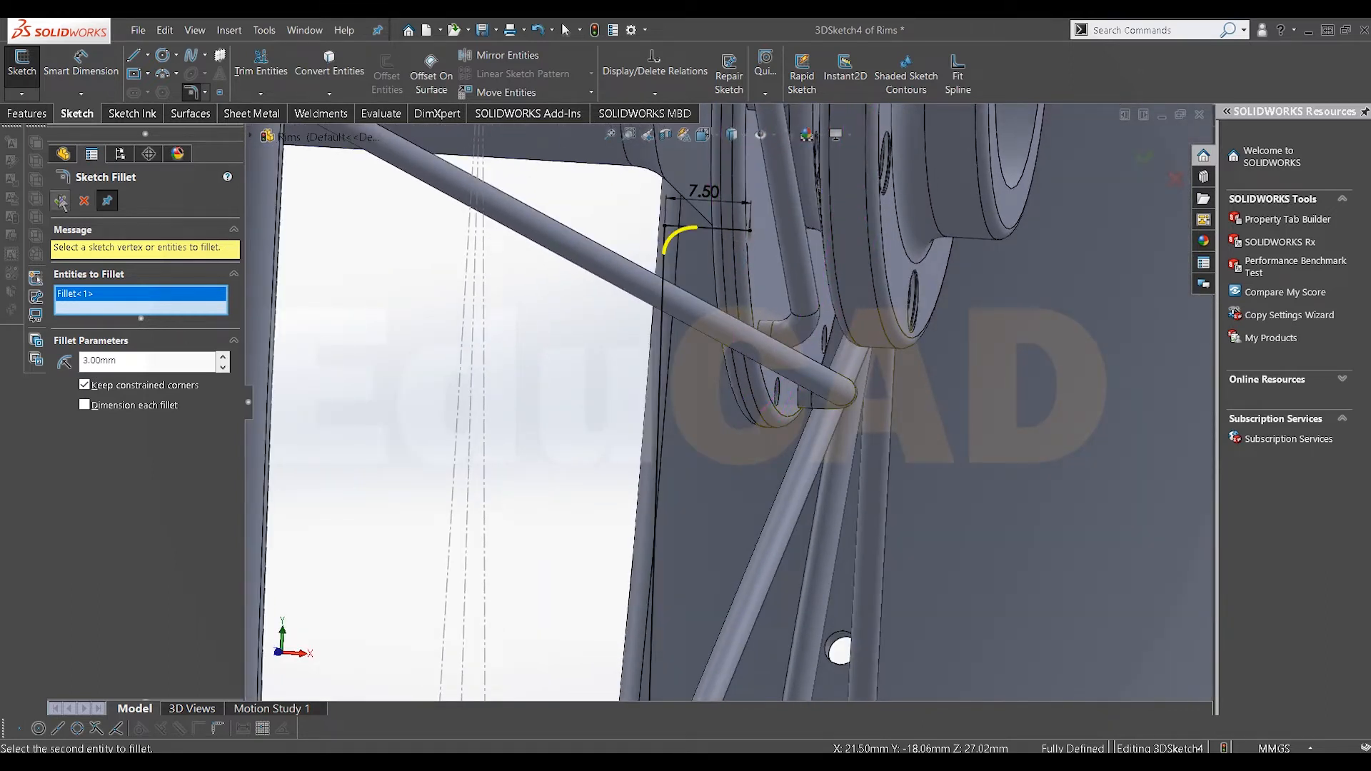
left_click(60, 200)
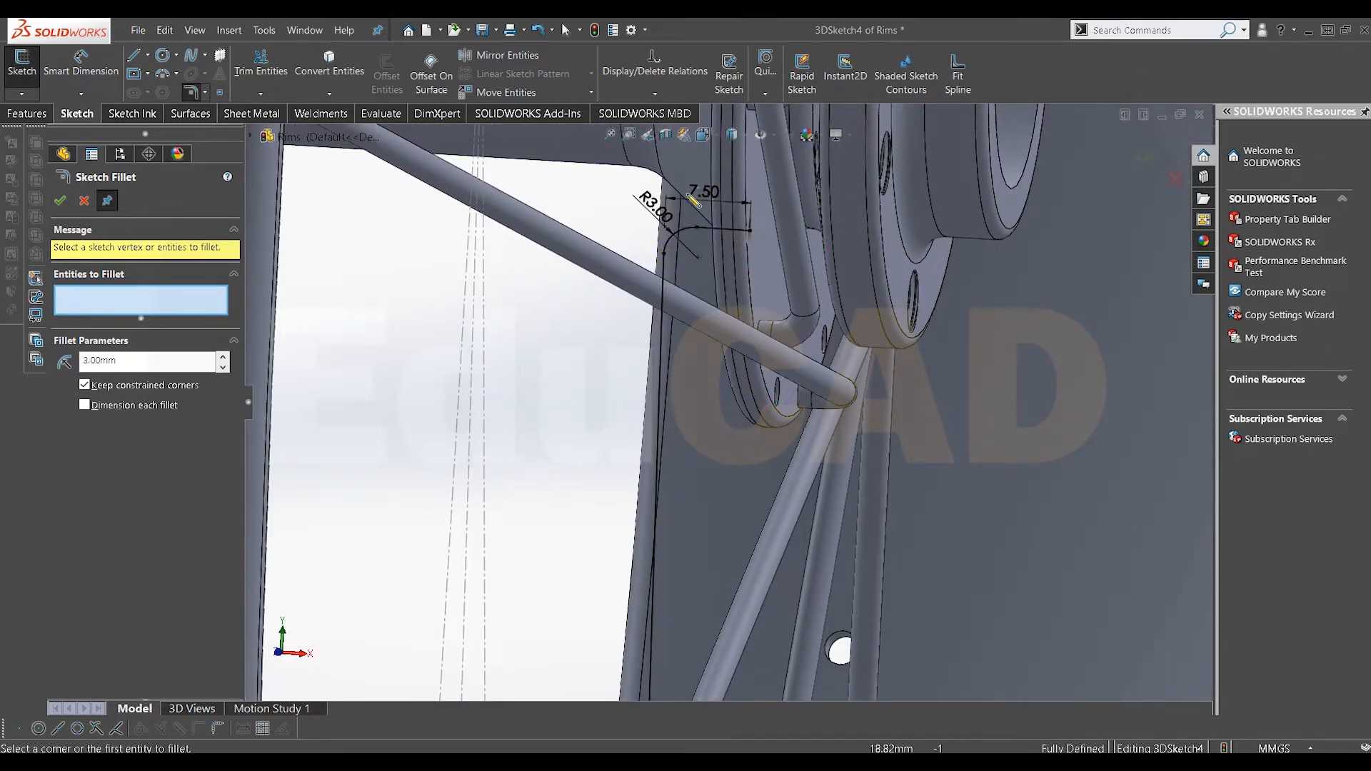
left_click(60, 200)
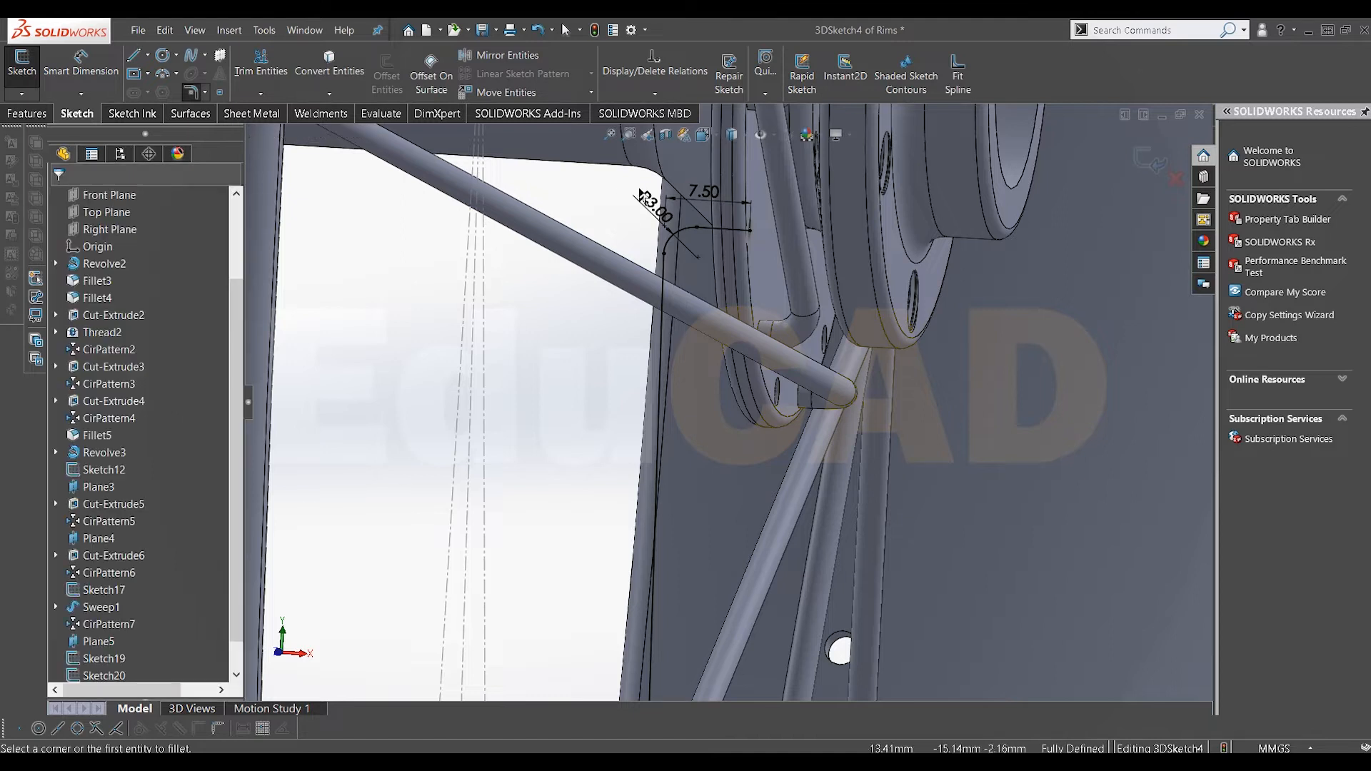
Set the short line's length at the hub flange to 5 mm and exit the 3D sketch
double_click(703, 191)
type("5")
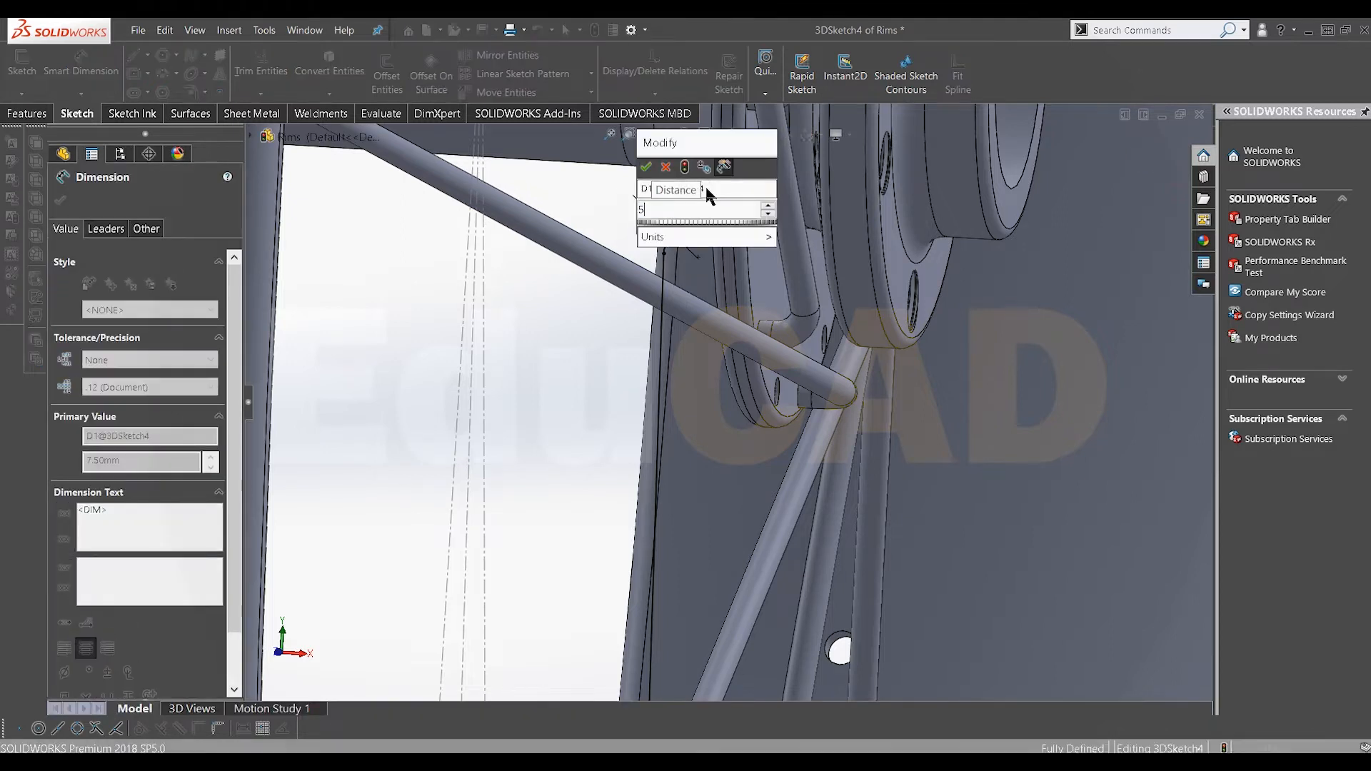
key("Return")
middle_click_drag(708, 195, 652, 267)
scroll(768, 292, "up", 4)
scroll(769, 293, "up", 6)
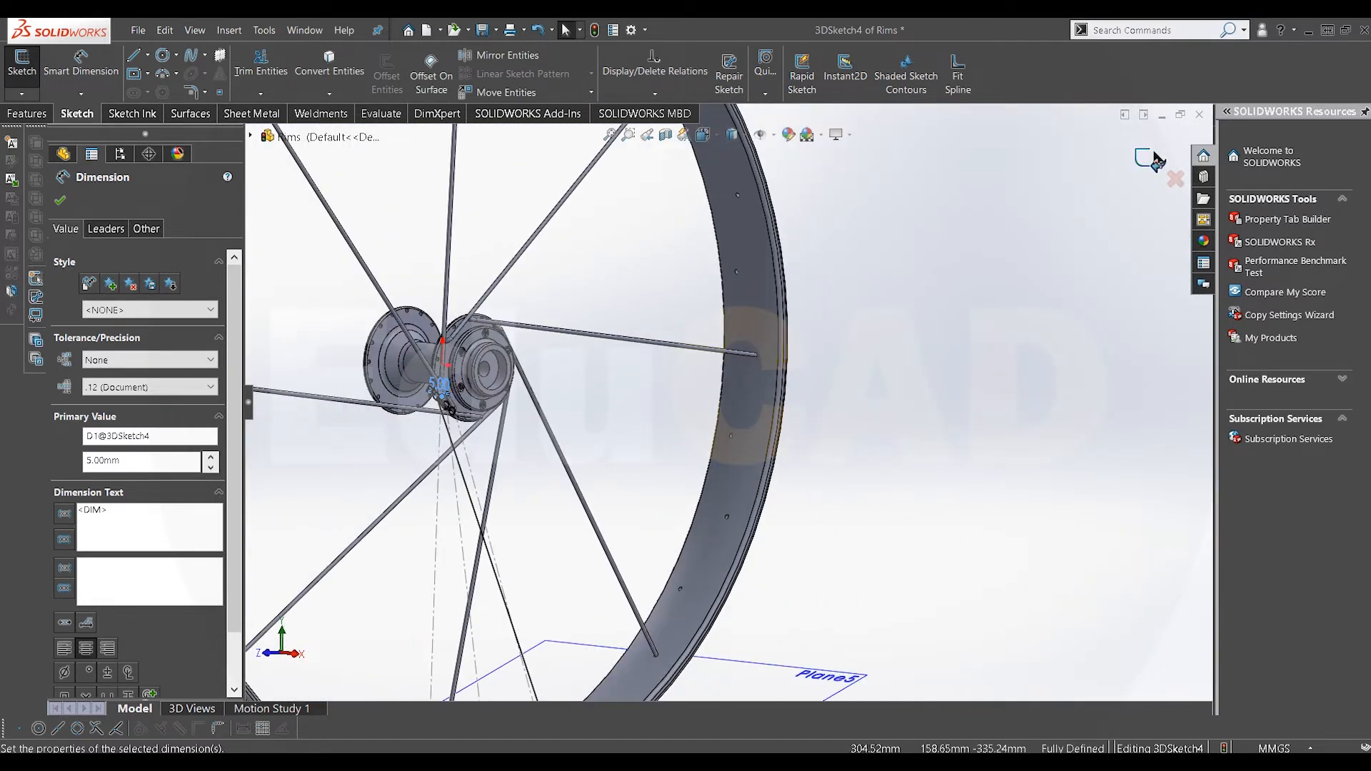
key("Escape")
Sweep the converted flange hole circle along the filleted 3D sketch path with Merge result off
scroll(546, 459, "down", 8)
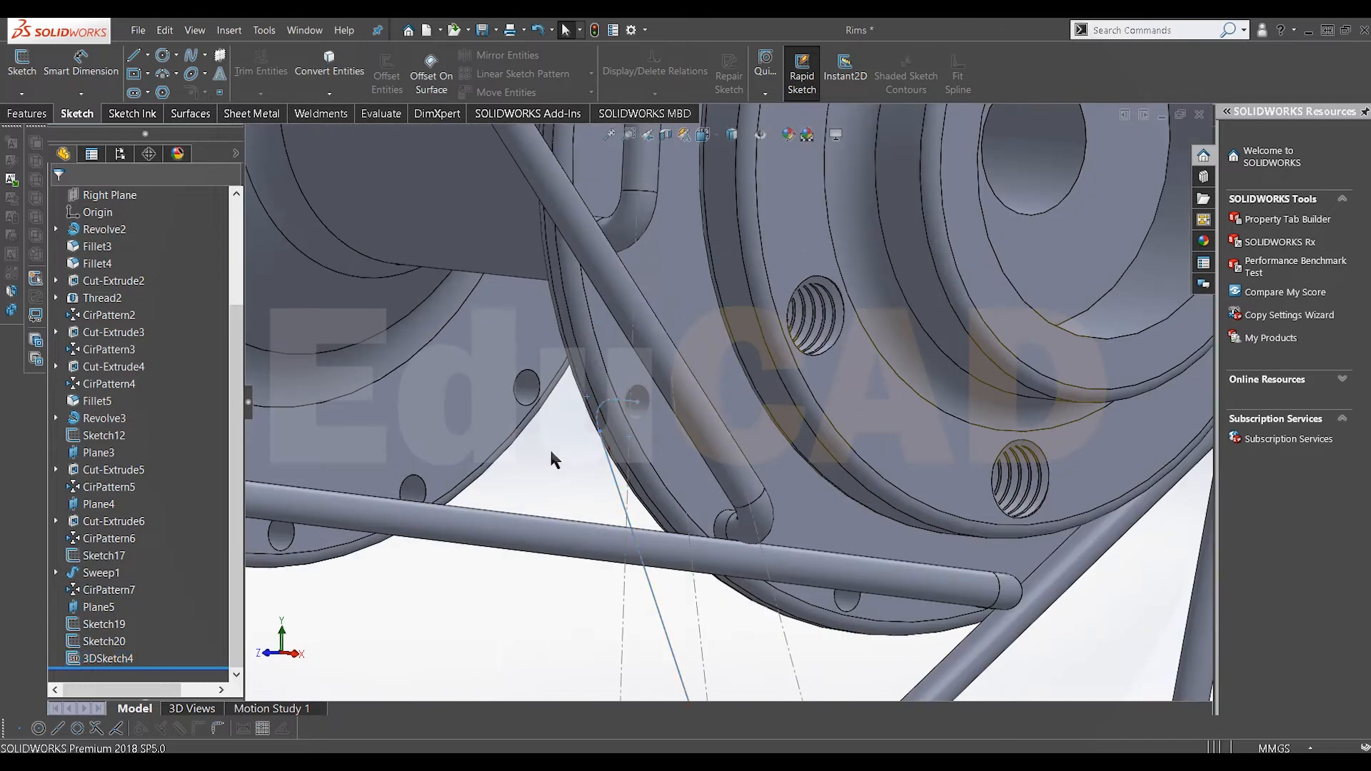
left_click(37, 116)
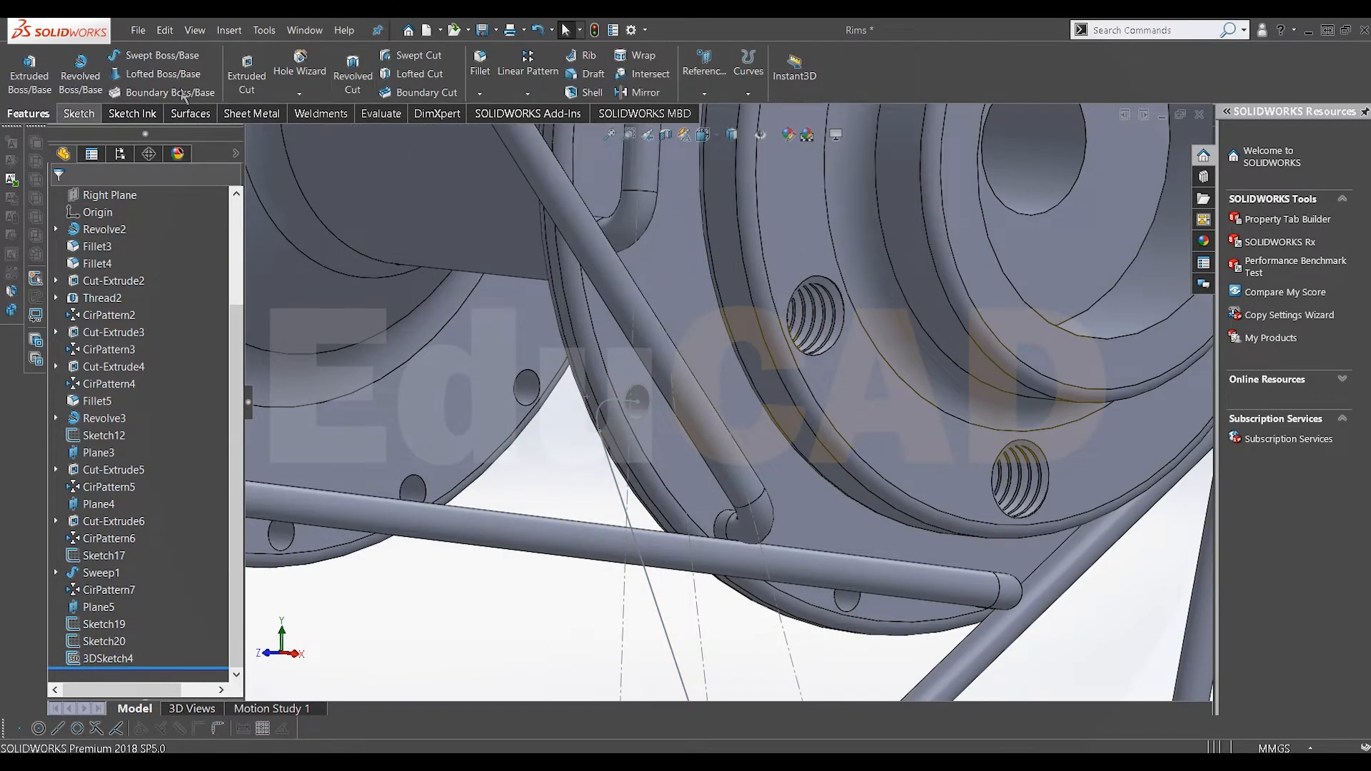
left_click(149, 58)
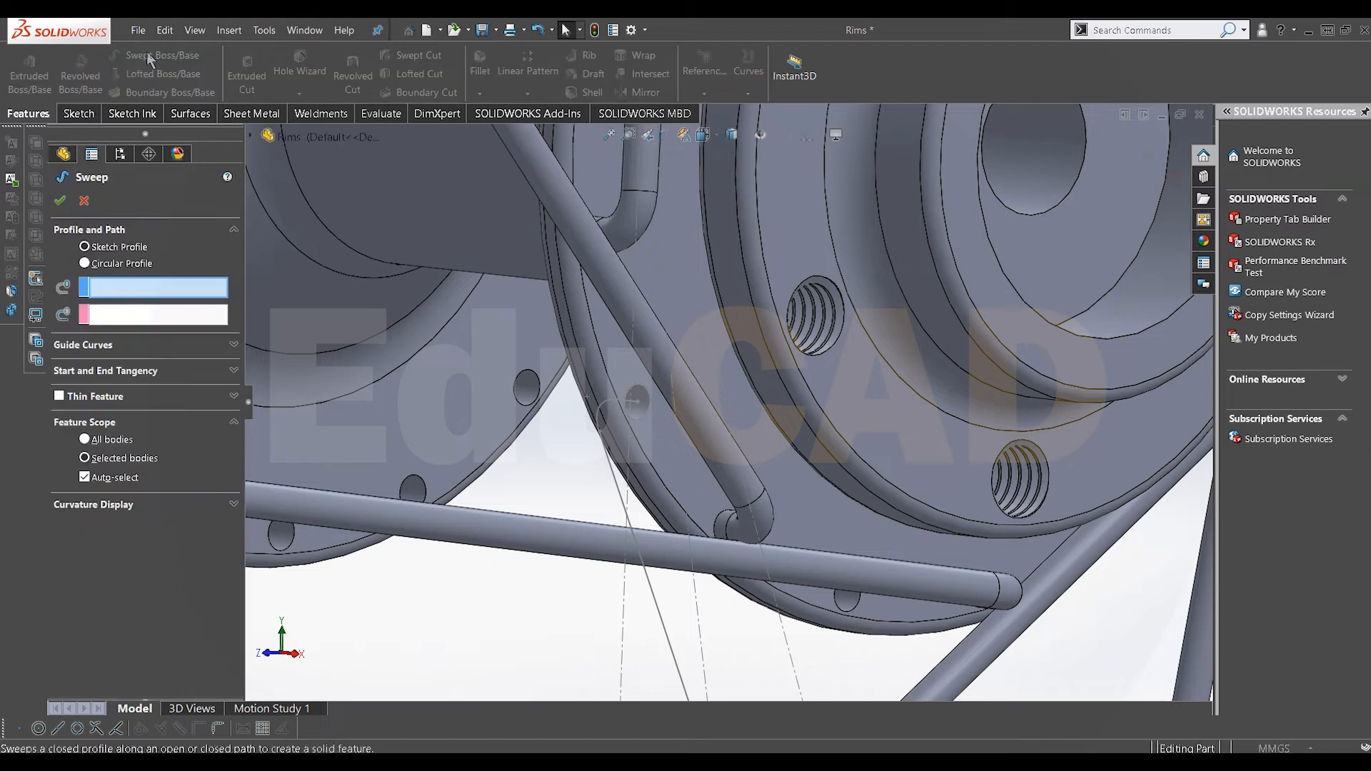
left_click(648, 423)
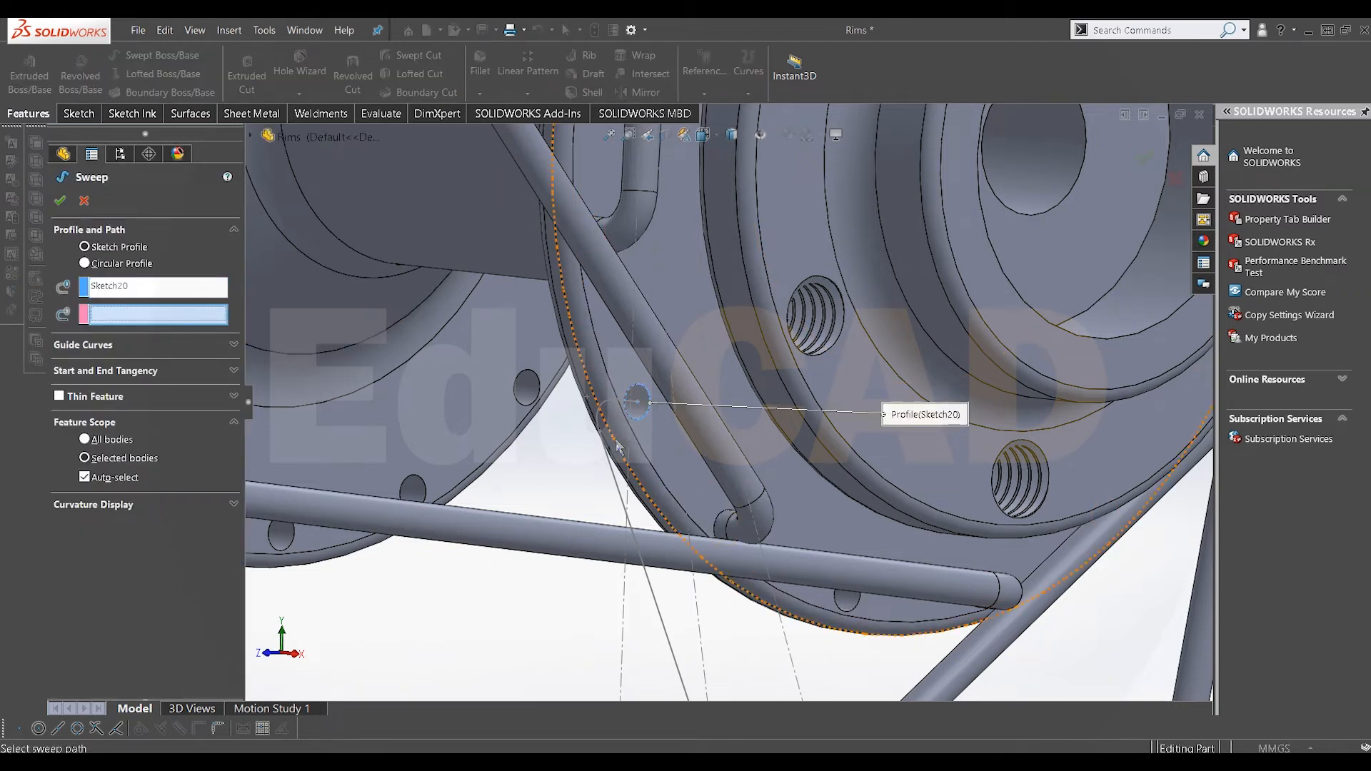
left_click(608, 411)
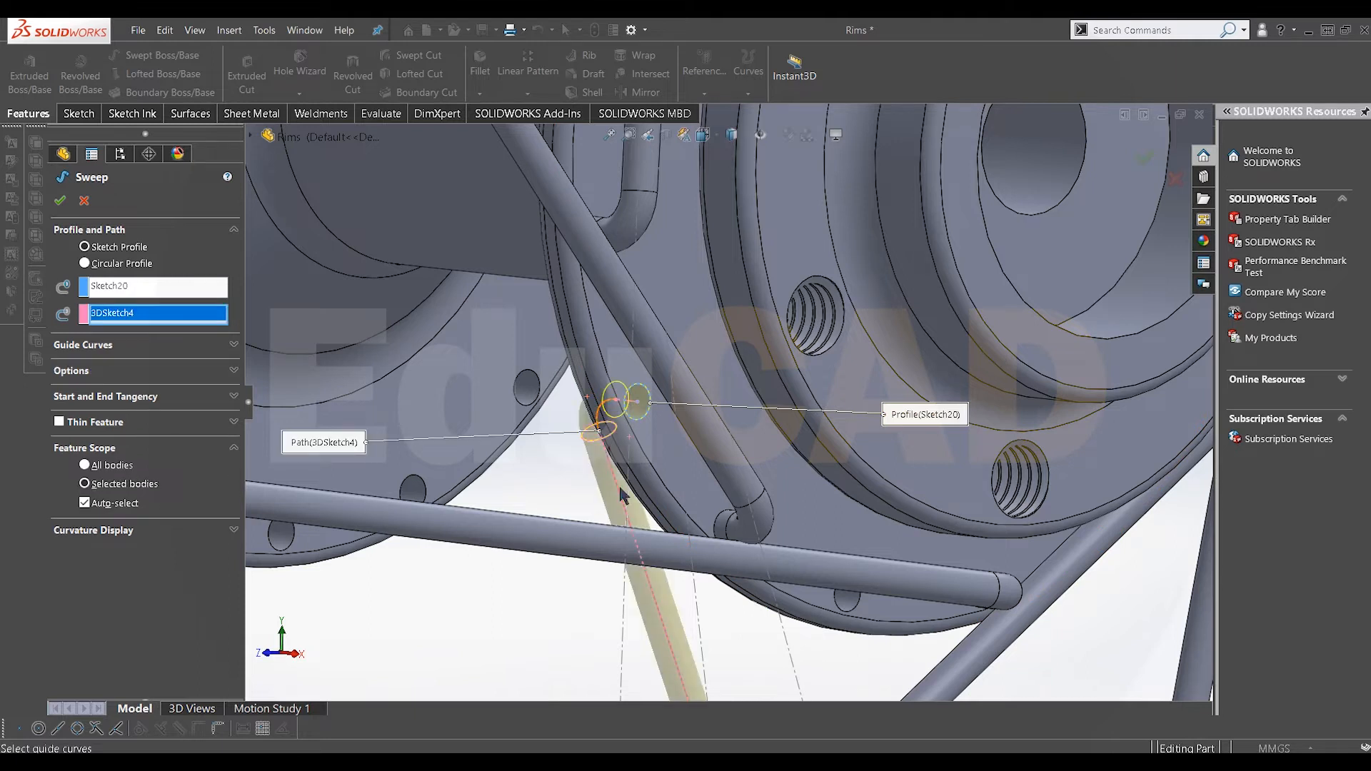
scroll(621, 493, "up", 10)
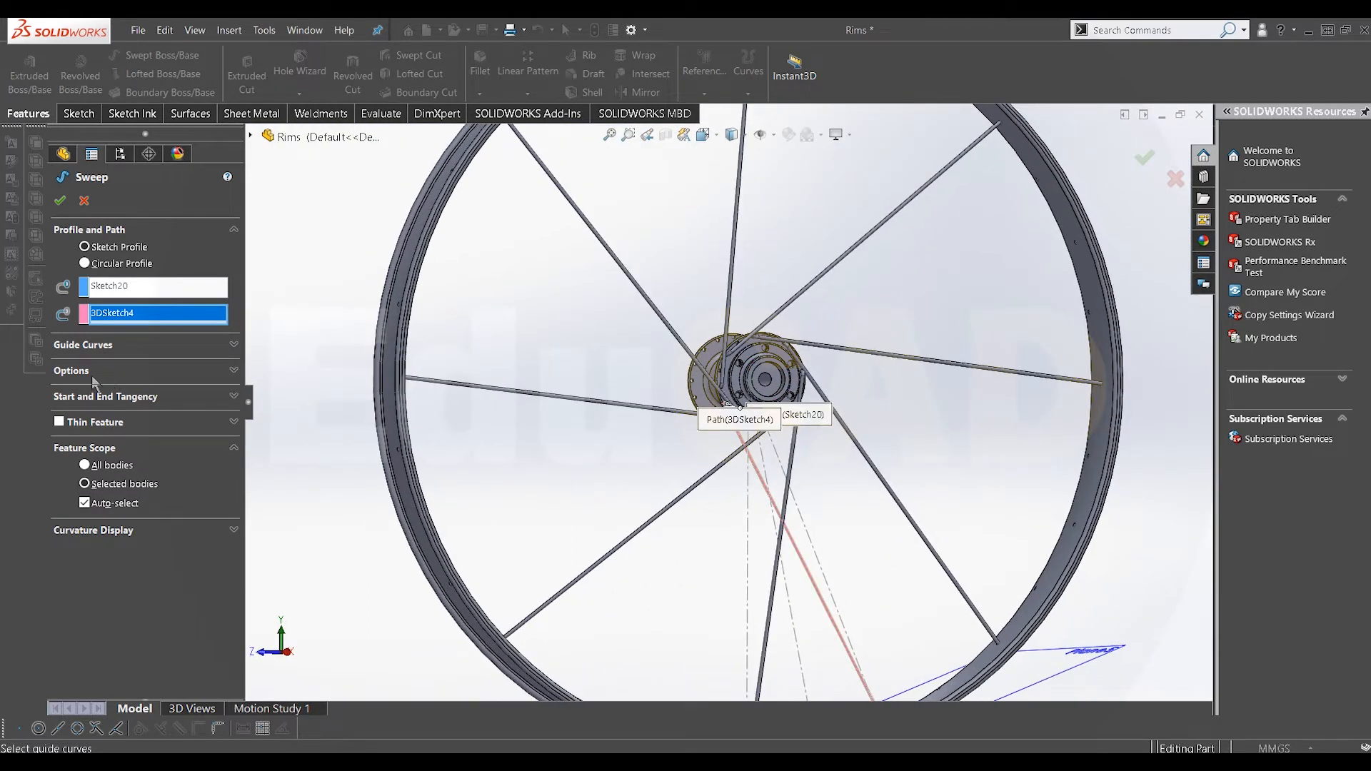
left_click(92, 377)
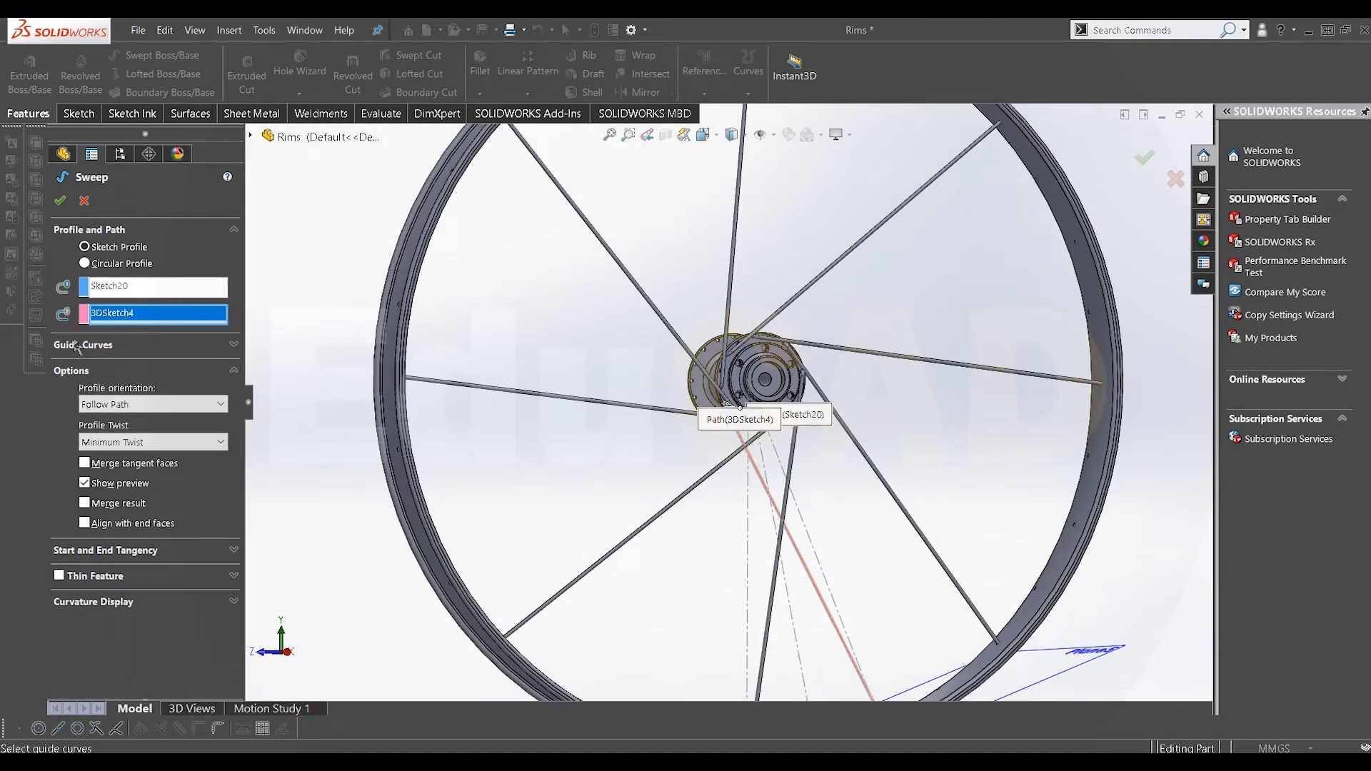
left_click(64, 207)
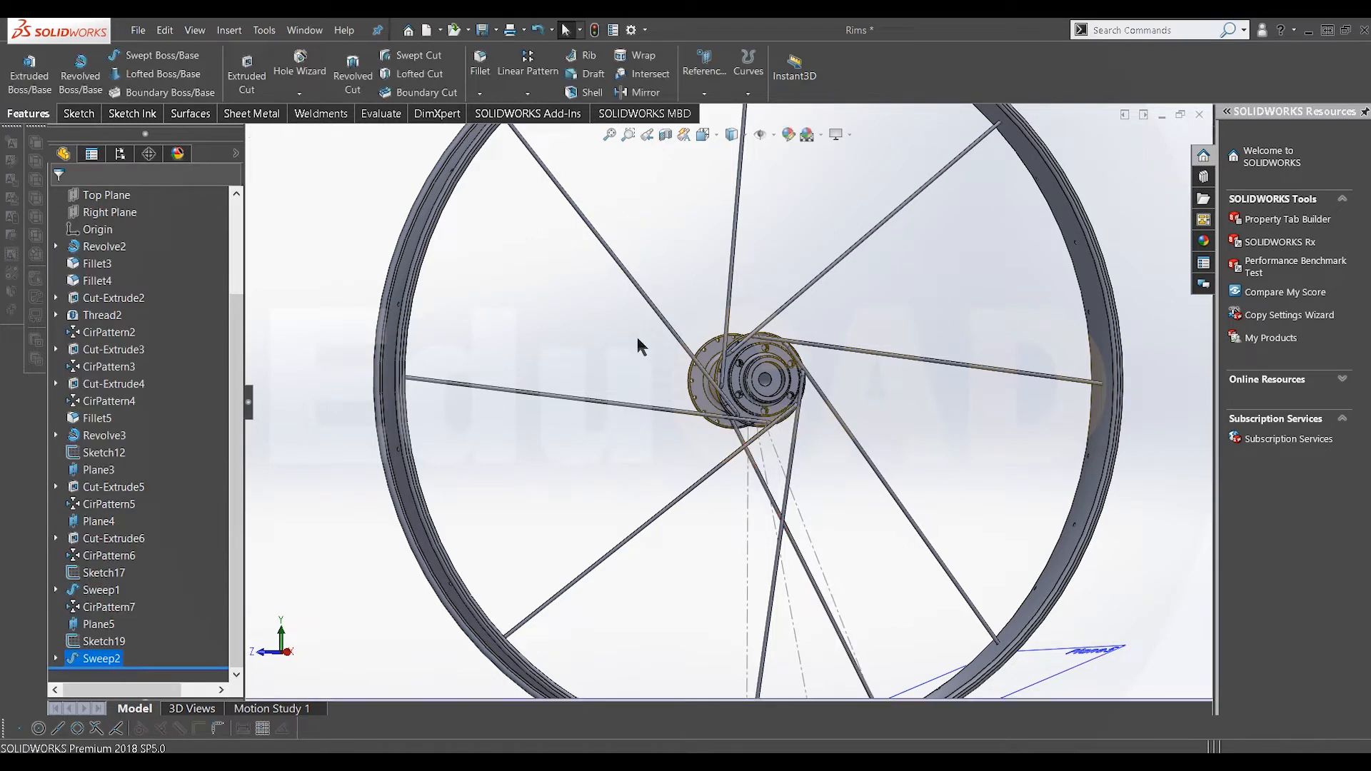
Circularly pattern the new spoke sweep around the hub's circular edge with 8 equally spaced instances over 360°
scroll(750, 407, "up", 2)
middle_click_drag(778, 422, 768, 513)
scroll(768, 517, "down", 2)
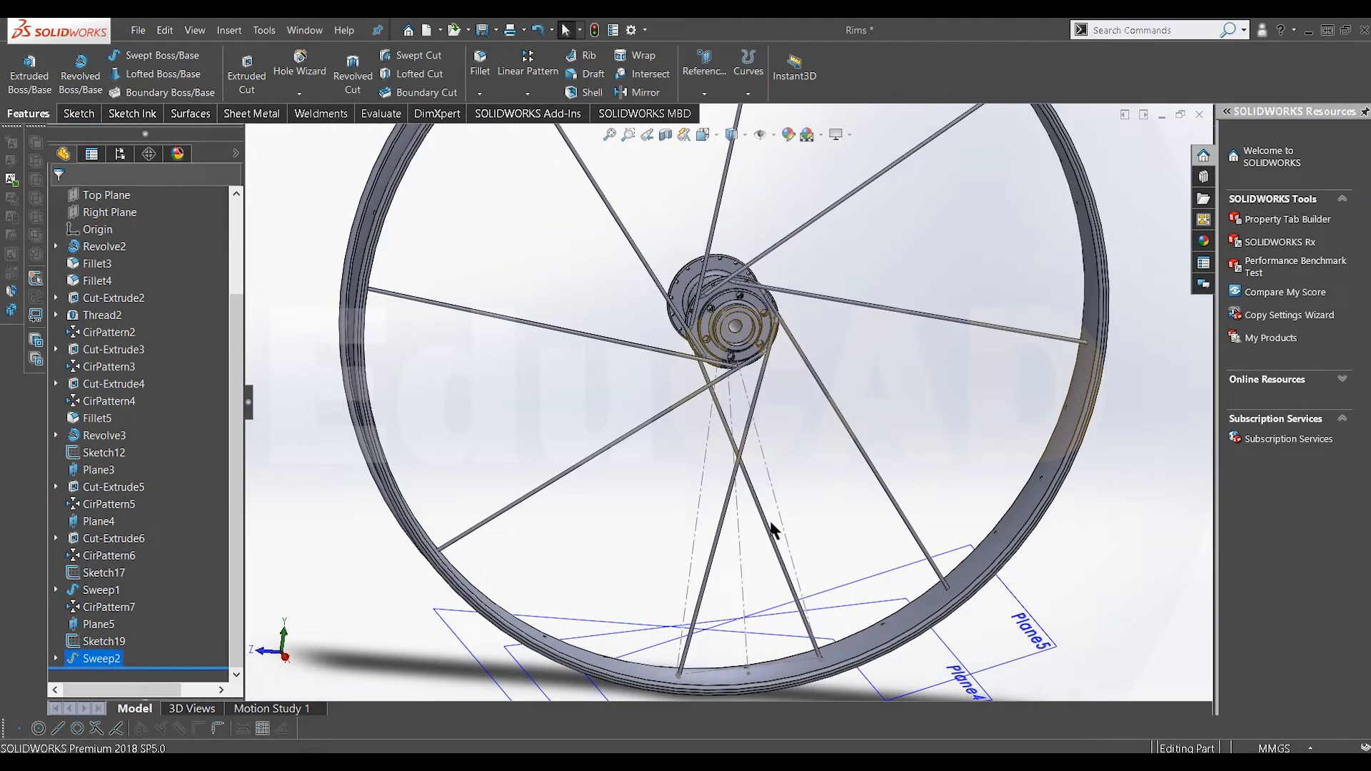
left_click(529, 96)
left_click(554, 126)
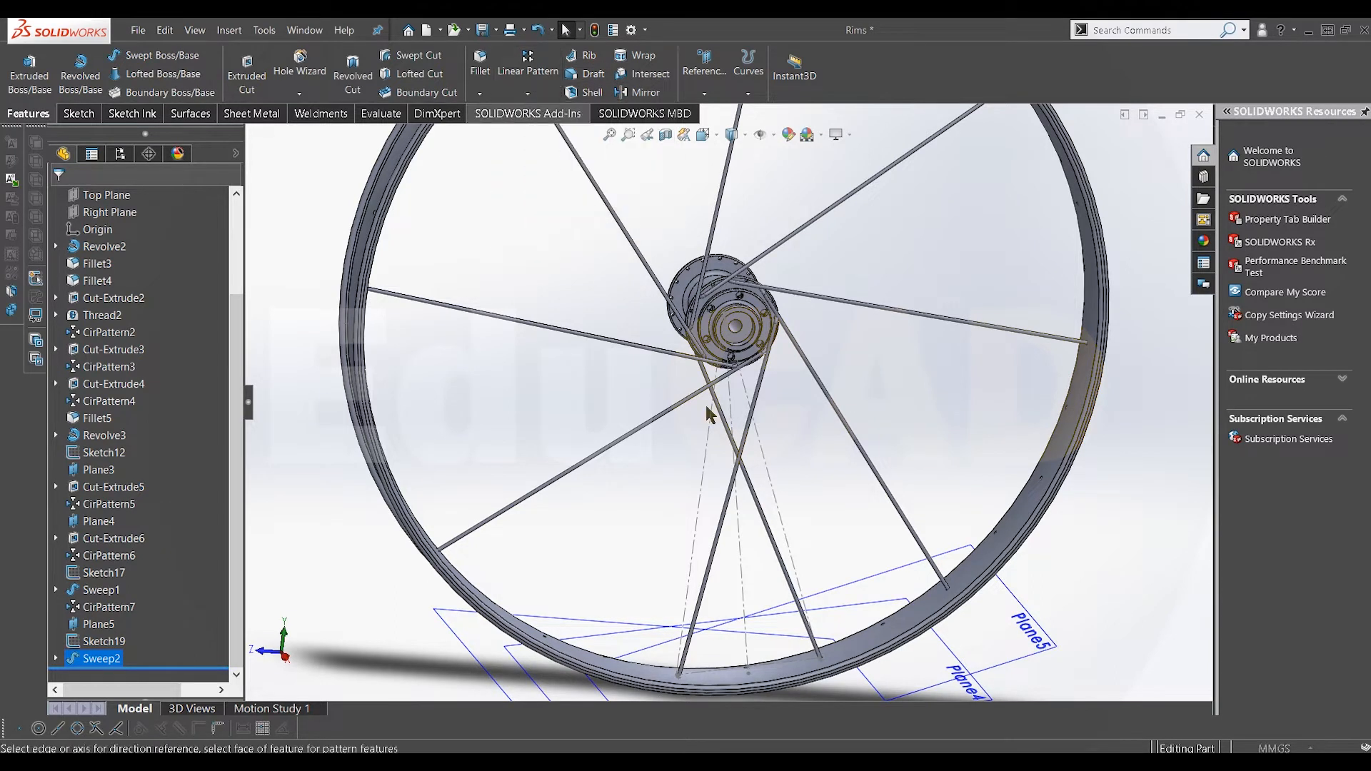
left_click(739, 355)
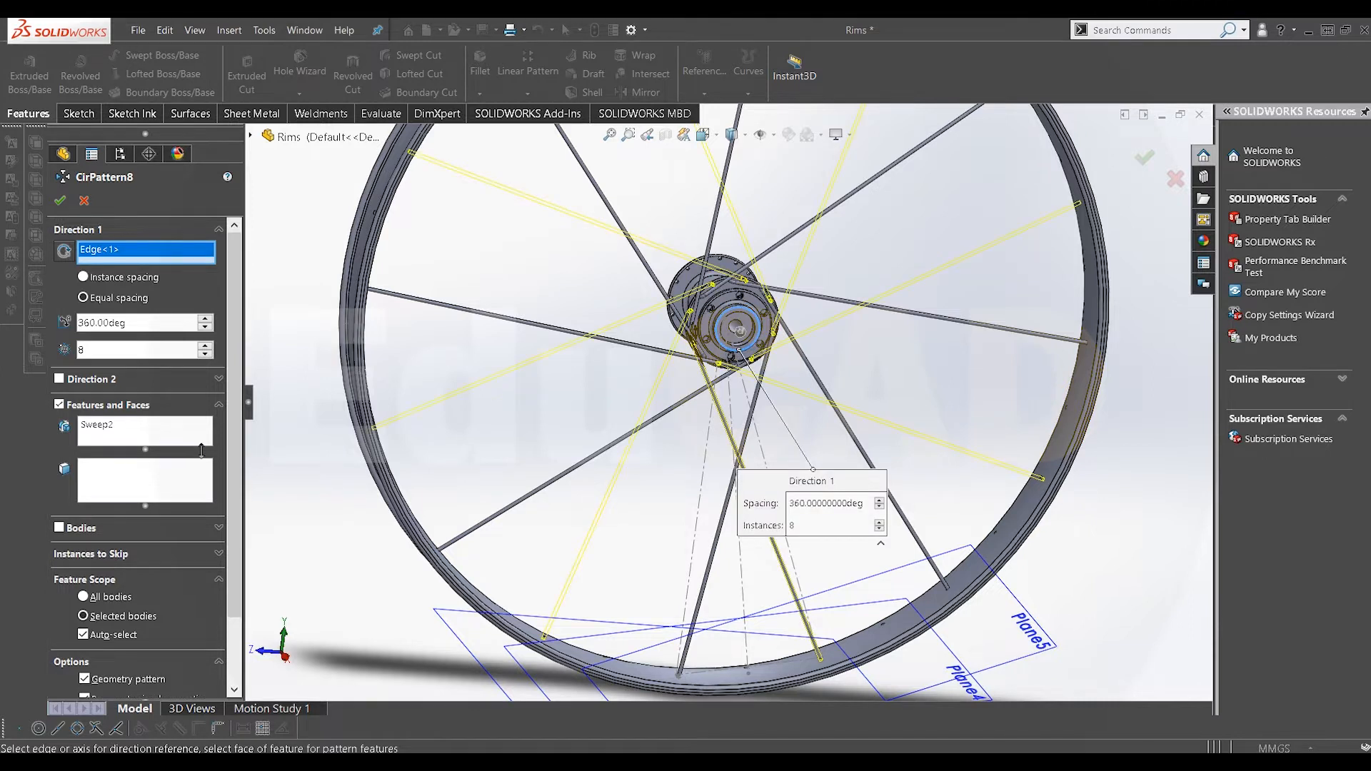
middle_click_drag(599, 436, 538, 429)
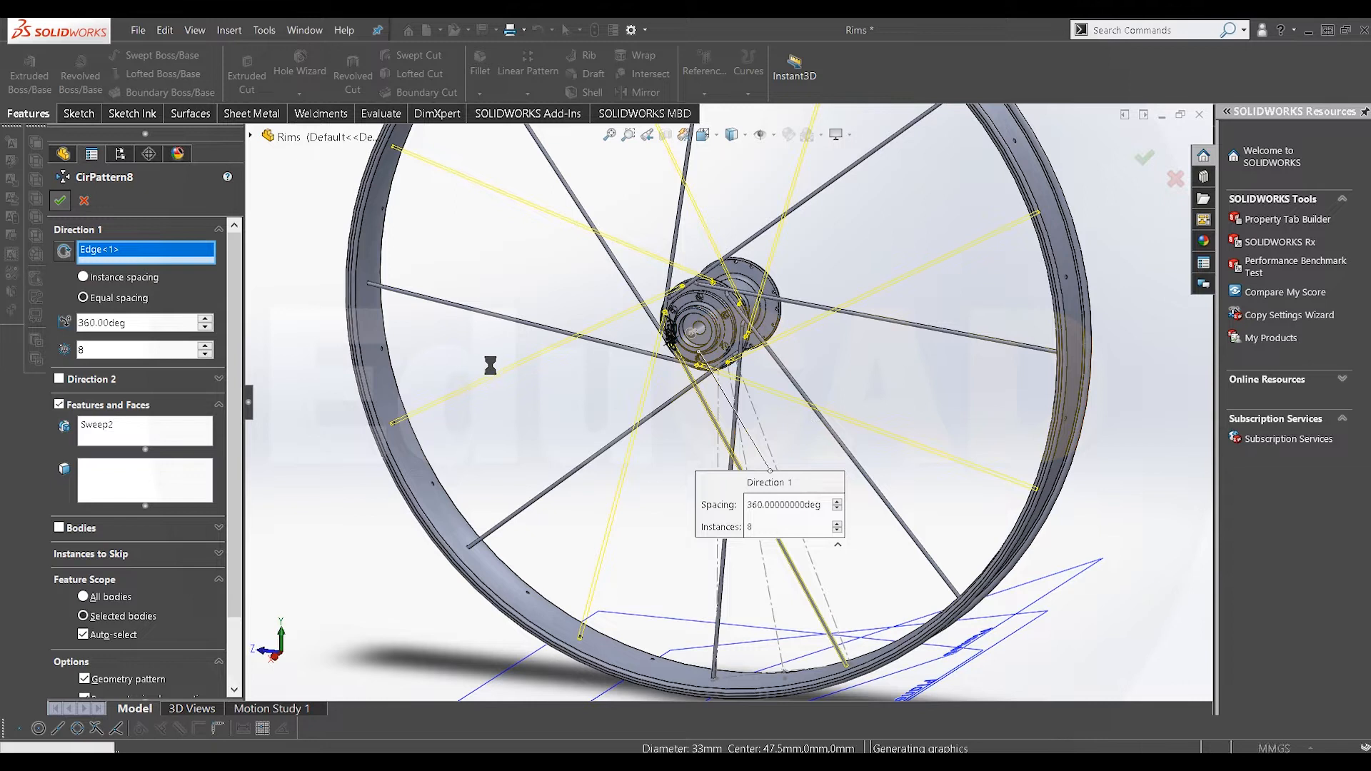
middle_click_drag(508, 366, 773, 581)
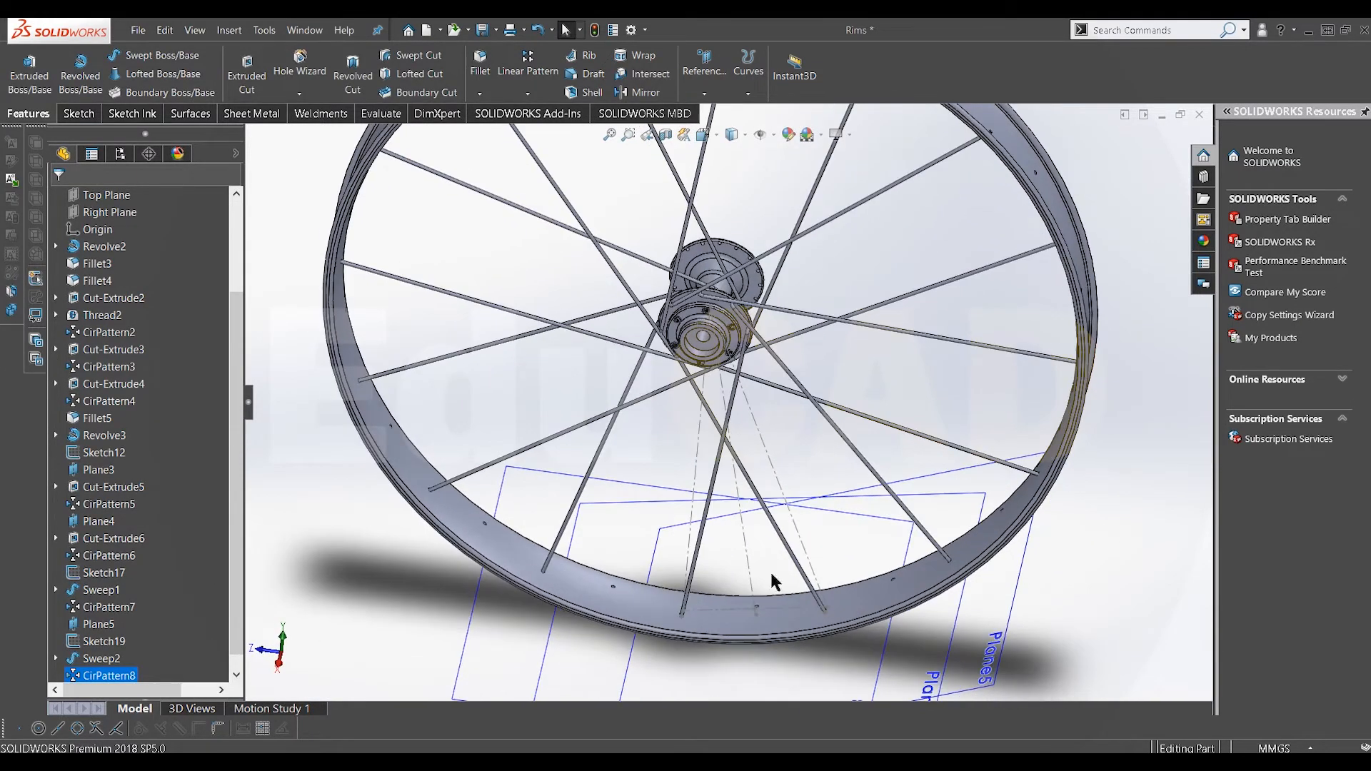
Open Sketch12, which holds the spoke construction lines, for editing
middle_click_drag(759, 655, 760, 608)
left_click(87, 575)
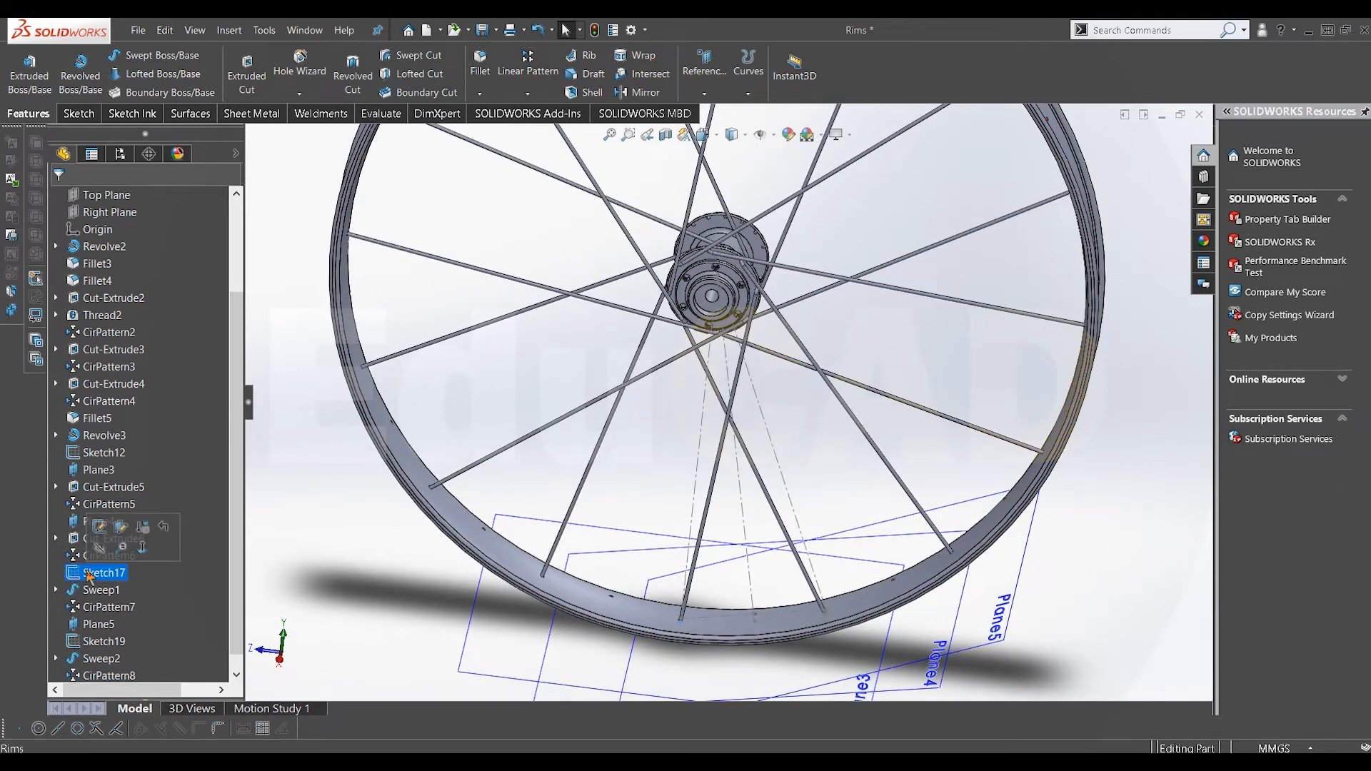
left_click(704, 450)
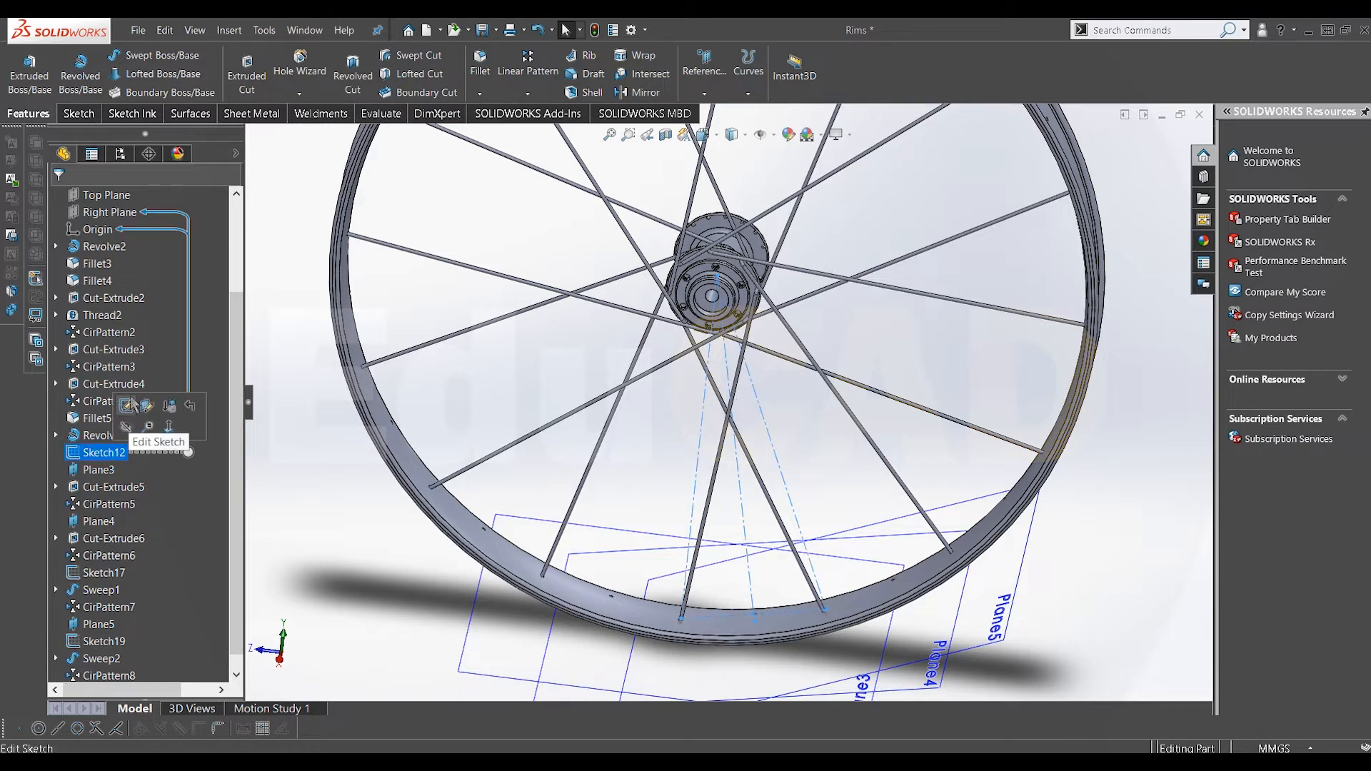
left_click(127, 406)
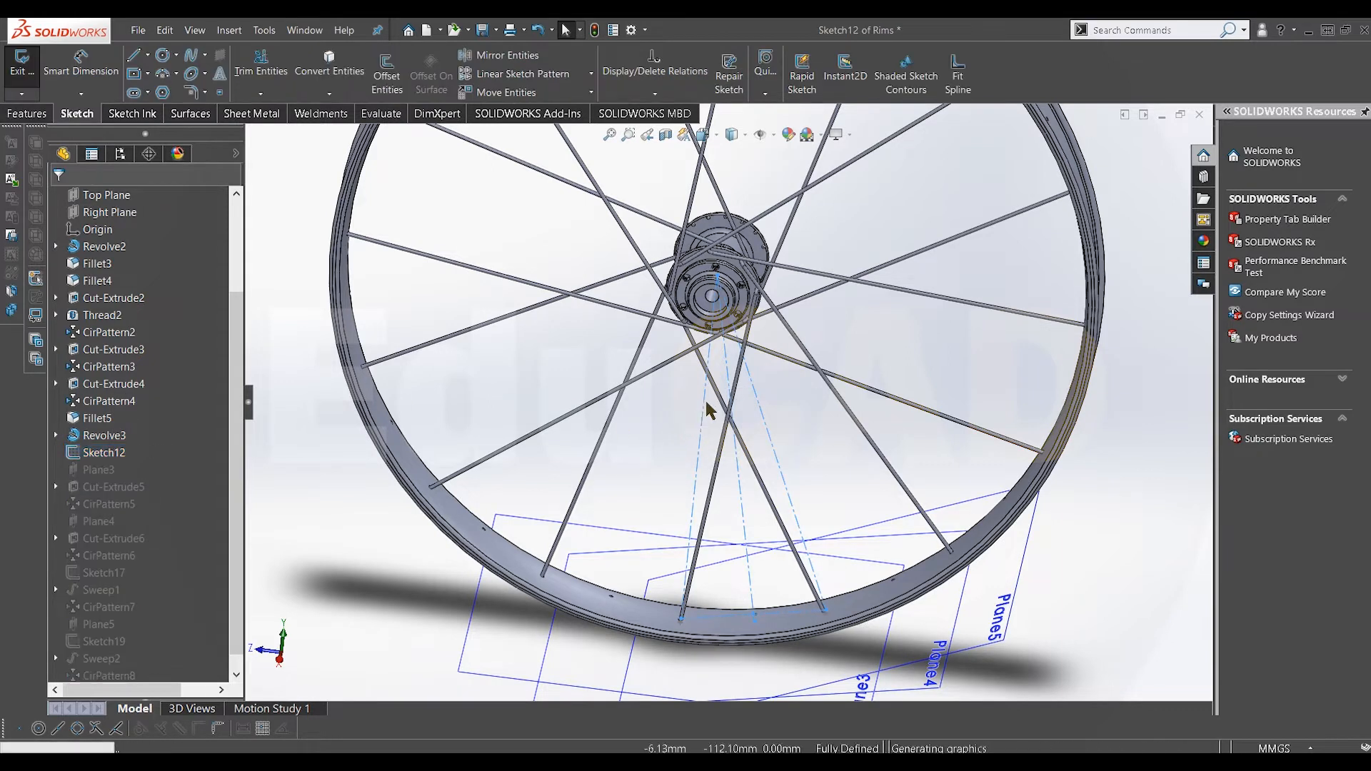
middle_click_drag(706, 397, 713, 376)
middle_click_drag(719, 355, 716, 370)
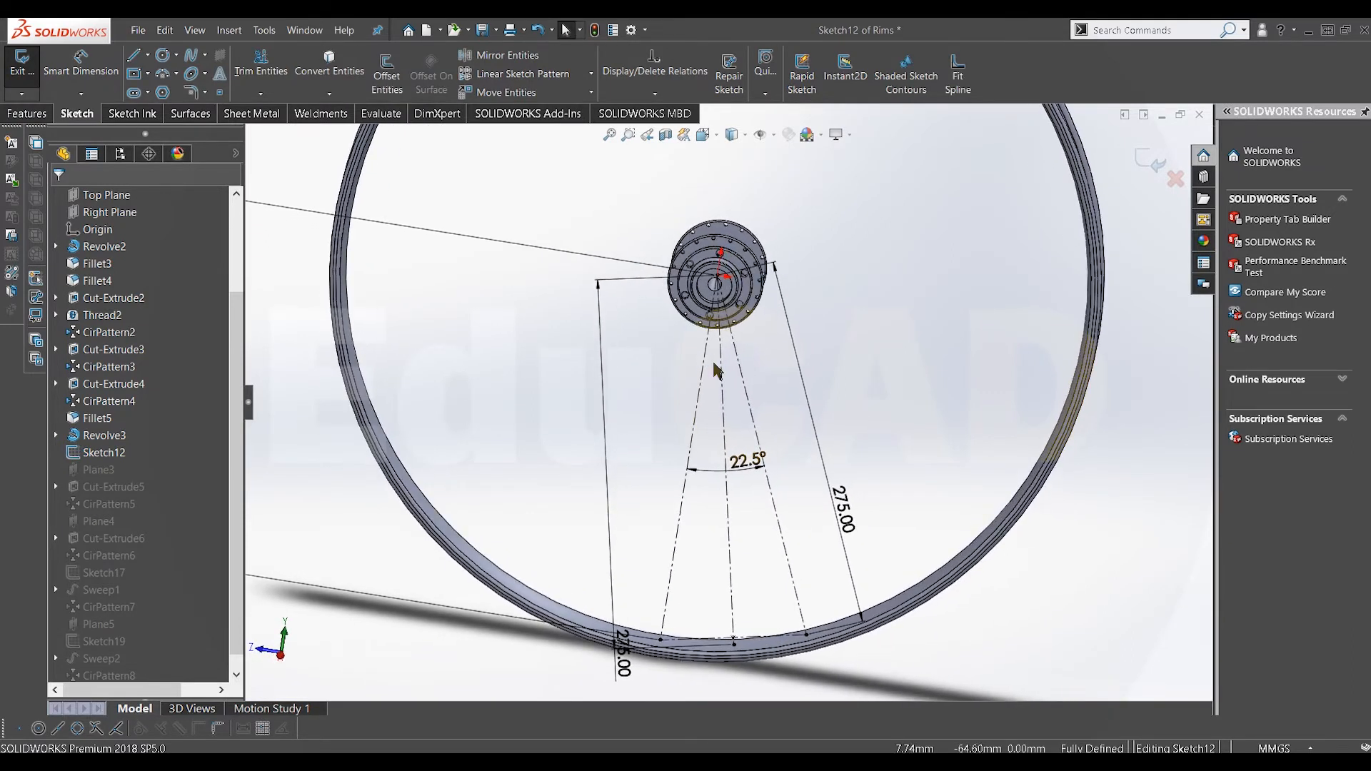
Draw a centerline from the hub's centre down toward the rim, on the side opposite the angled construction lines
key("ctrl+8")
scroll(800, 520, "down", 3)
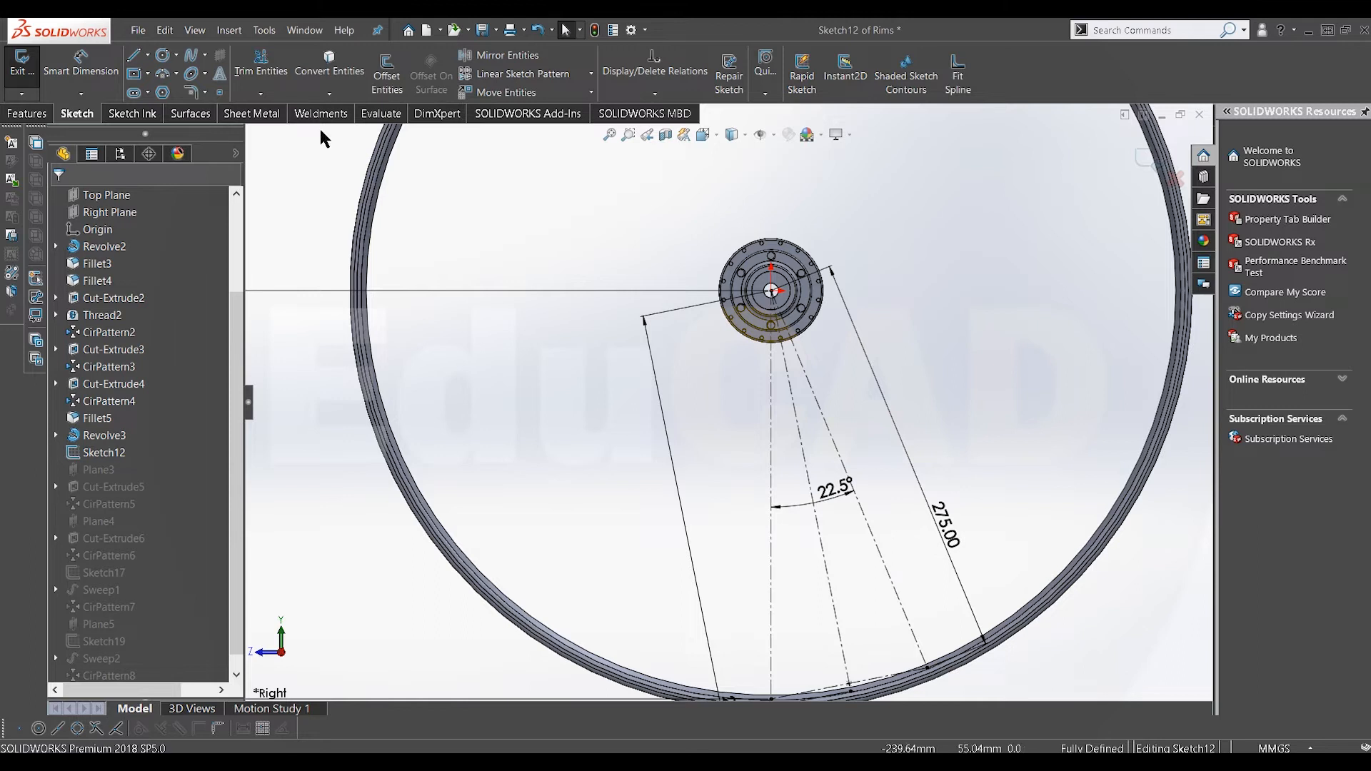
left_click(147, 55)
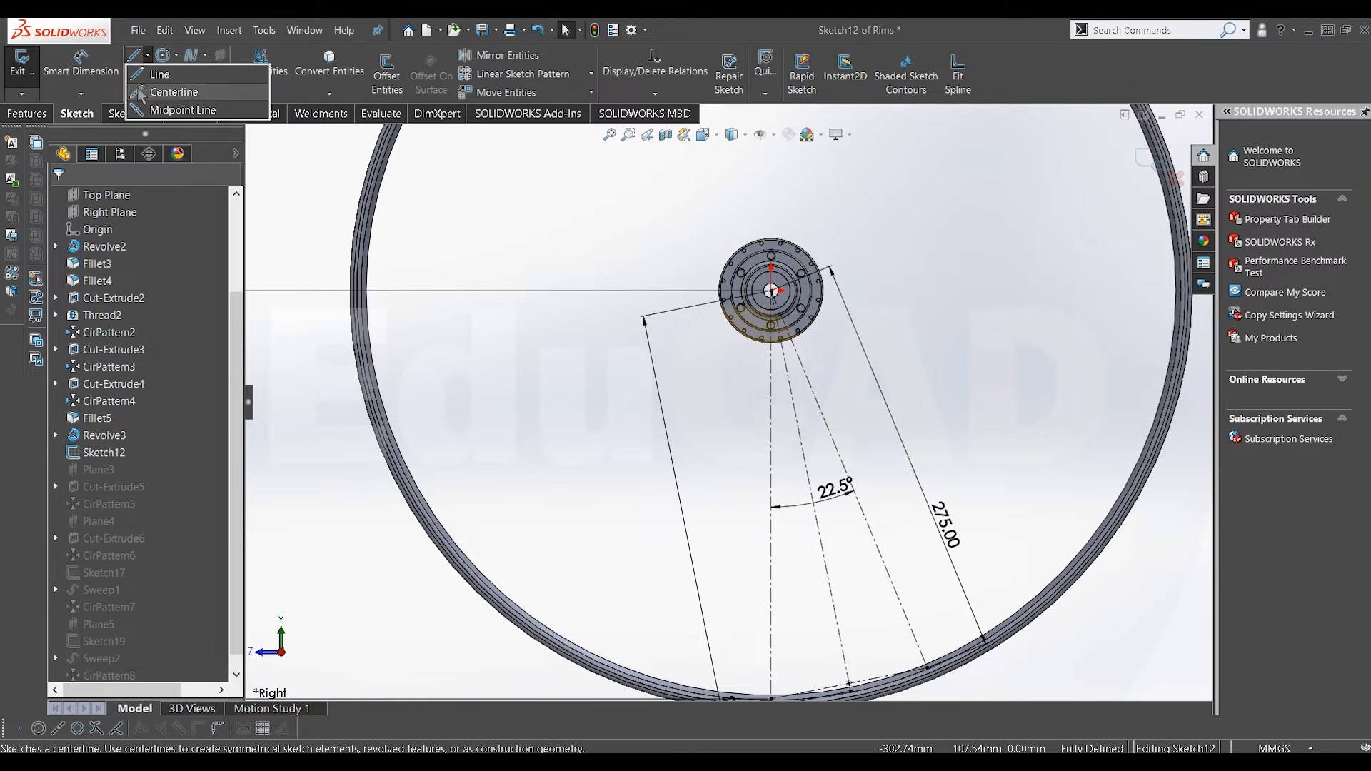
left_click(146, 94)
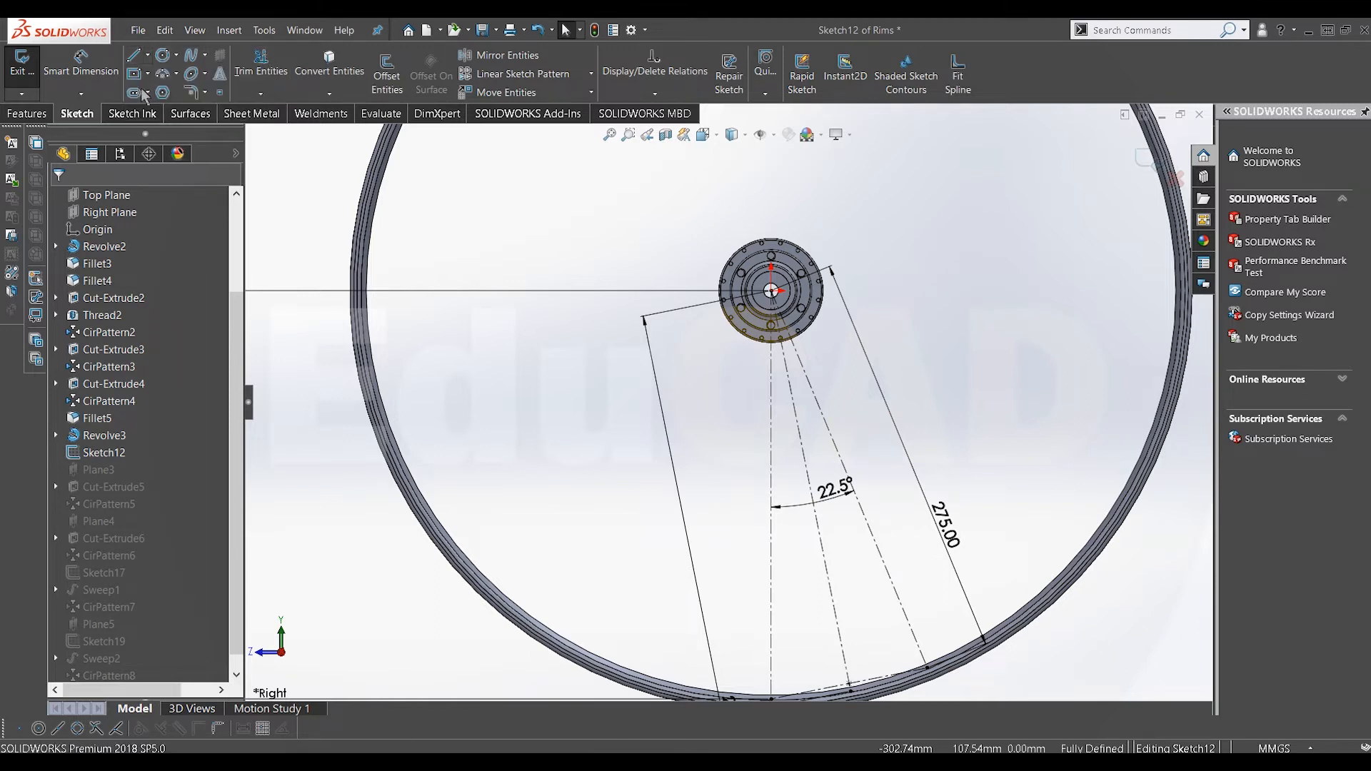
left_click(771, 291)
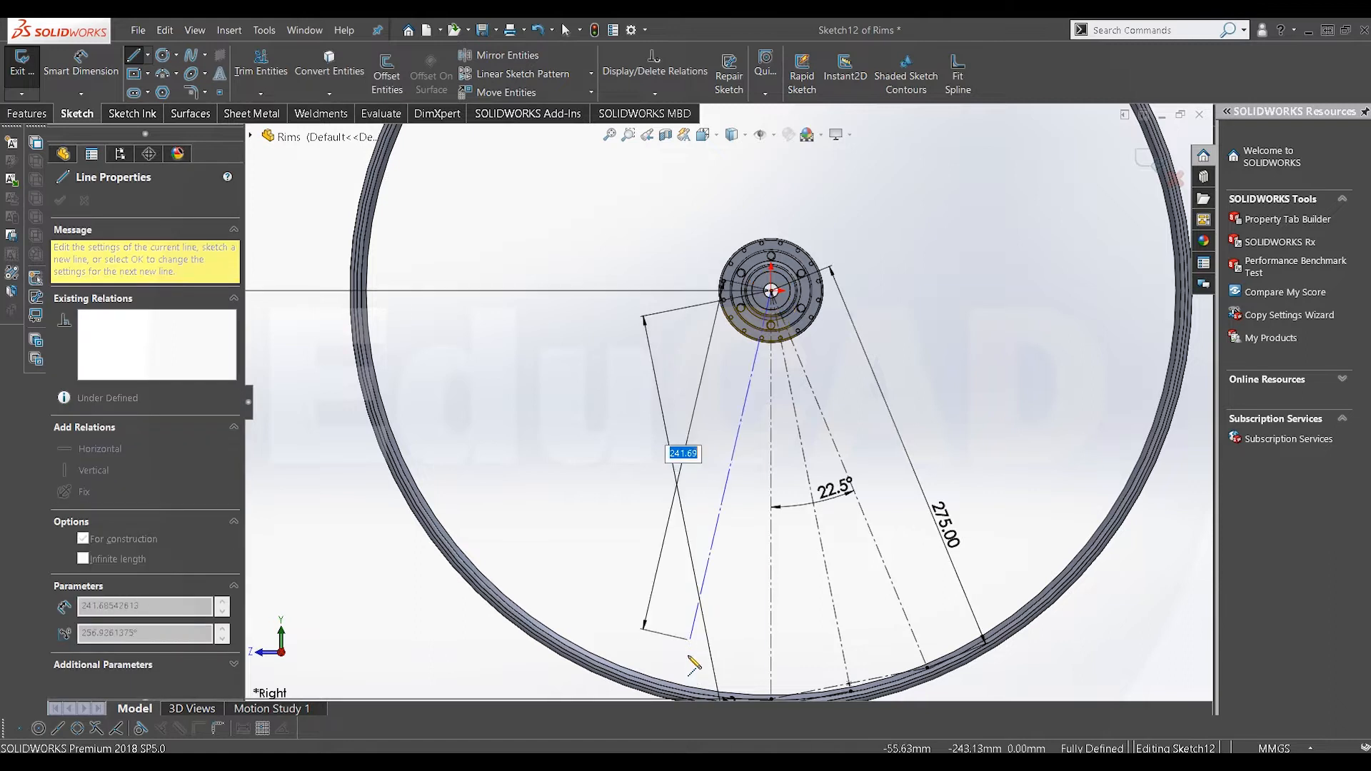
left_click(686, 667)
right_click(605, 505)
left_click(626, 516)
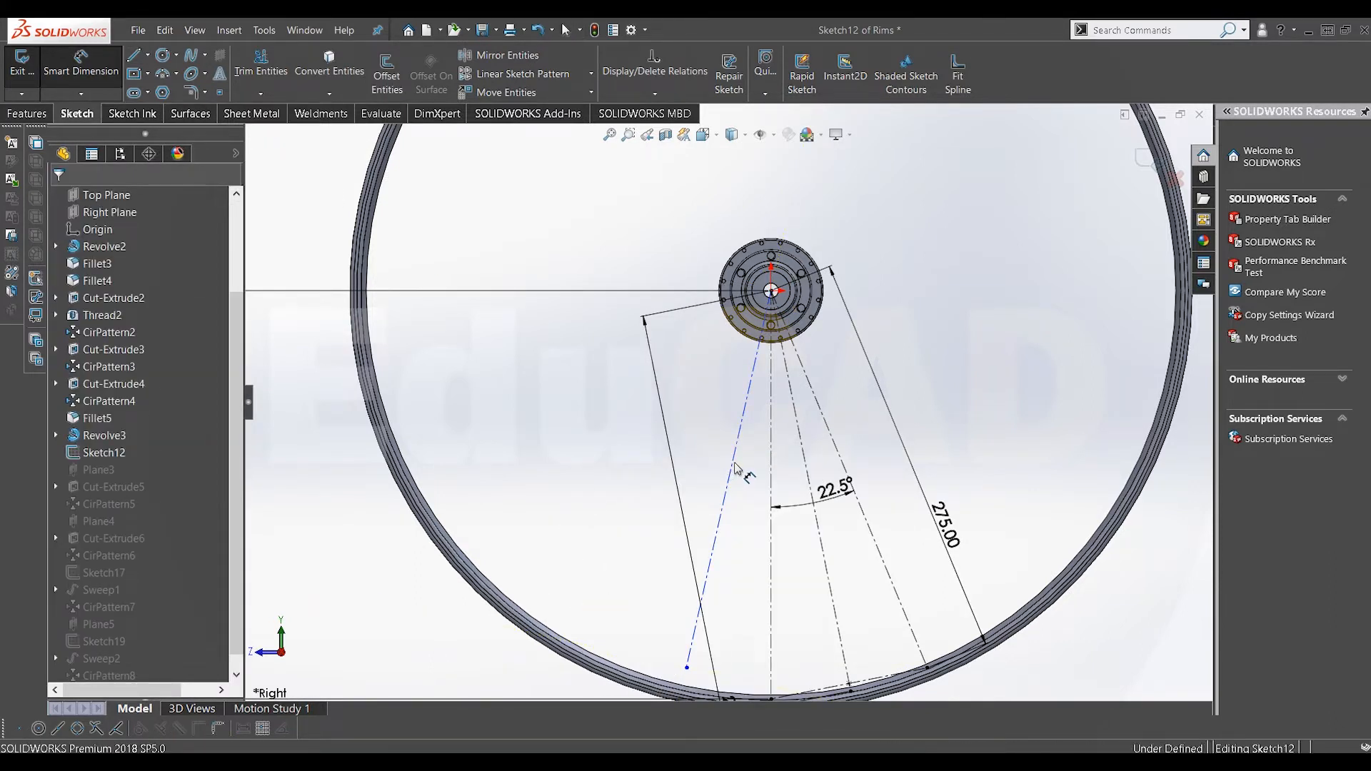
Dimension the angle between the new centerline and the middle of the three existing construction lines to 22.5°
left_click(735, 467)
left_click(807, 473)
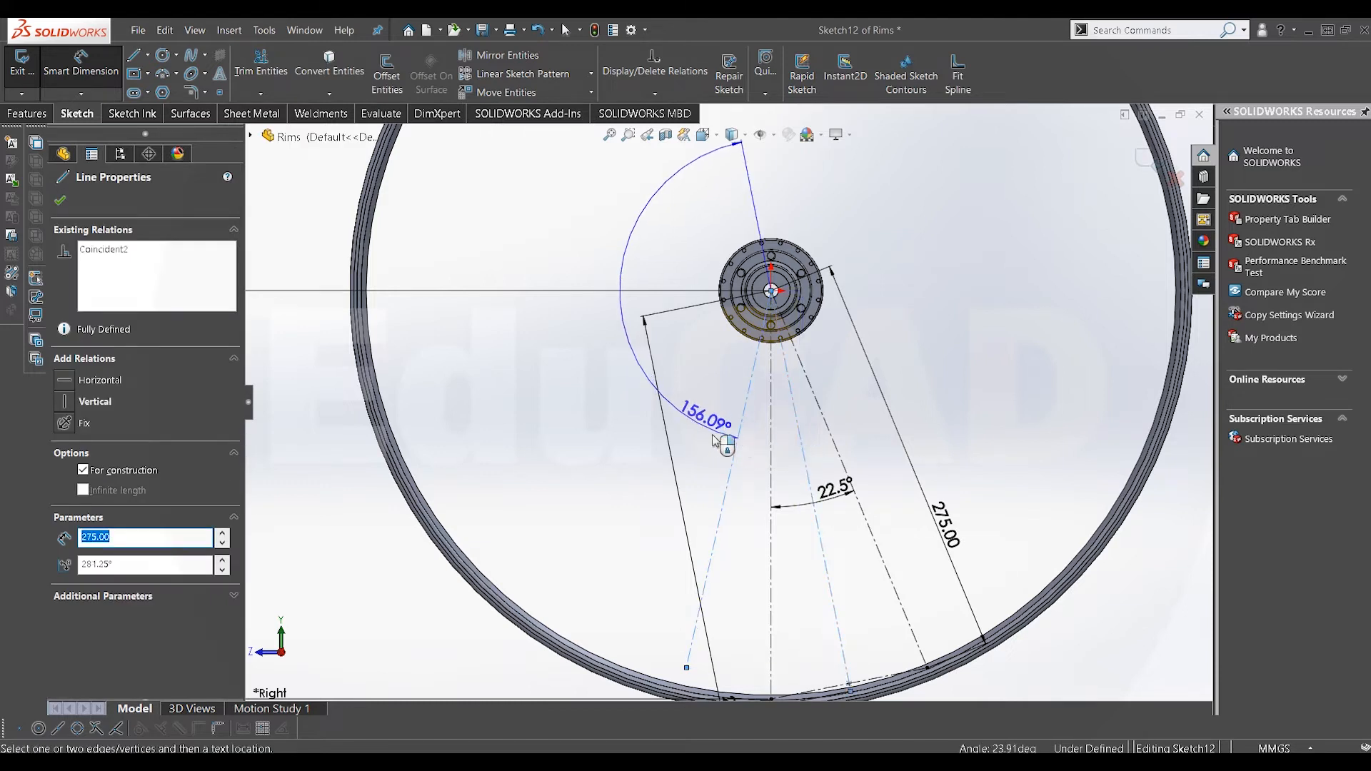
left_click(753, 475)
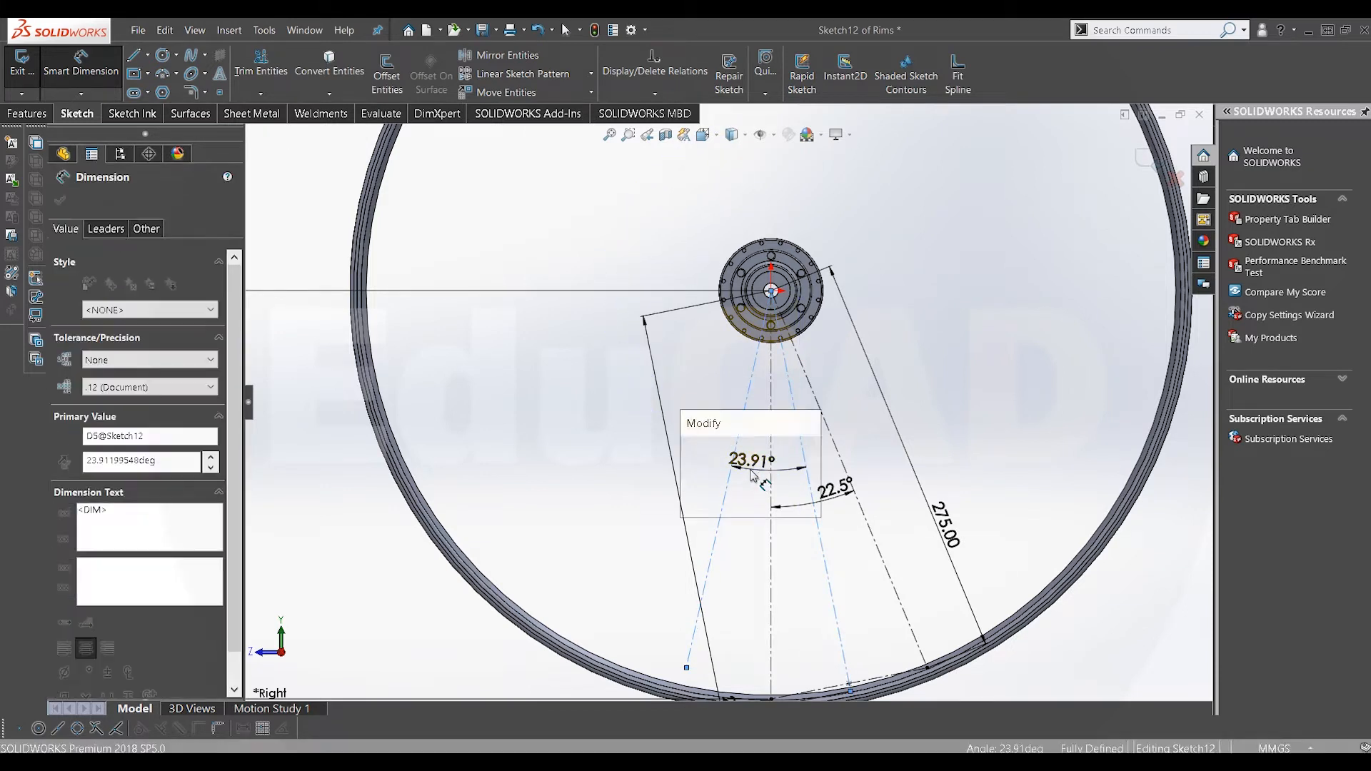
key("Return")
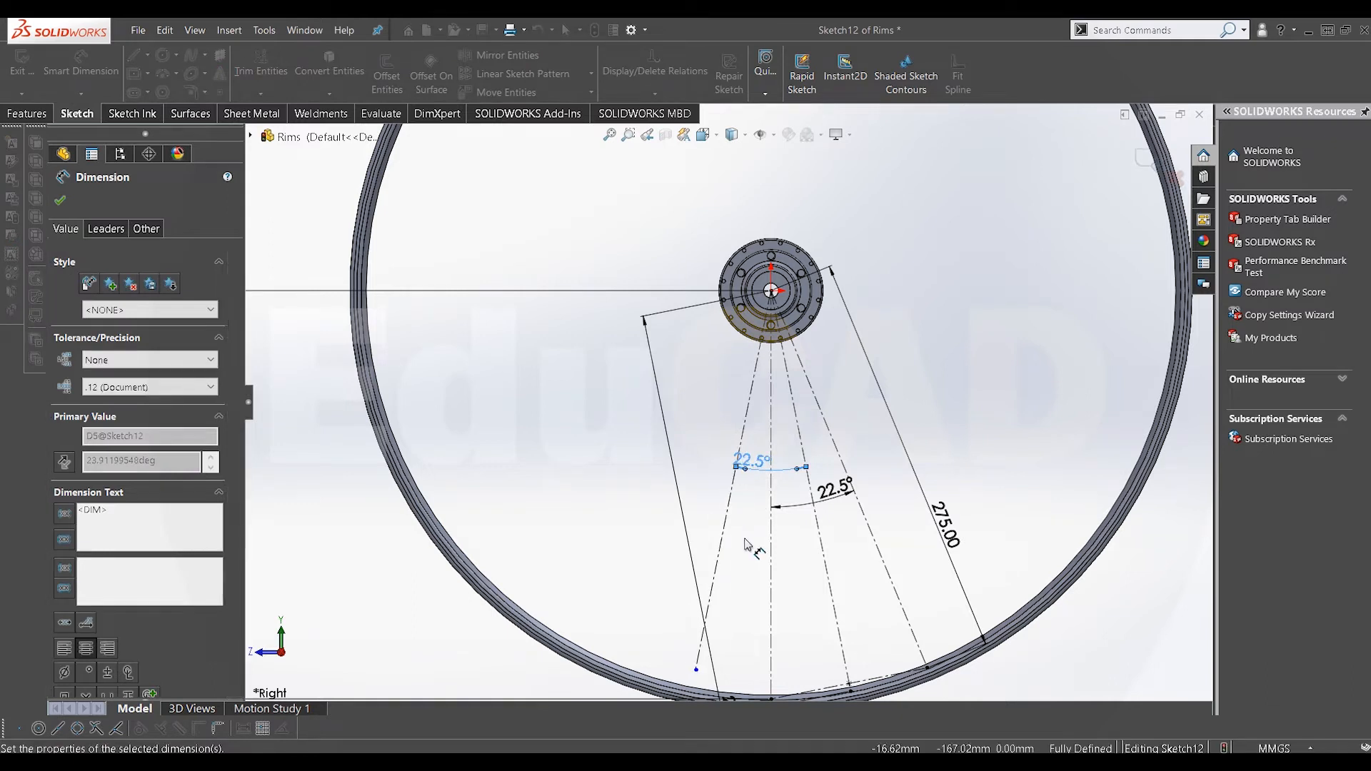
Dimension the new centerline's length to 275 mm and exit the sketch
left_click(724, 533)
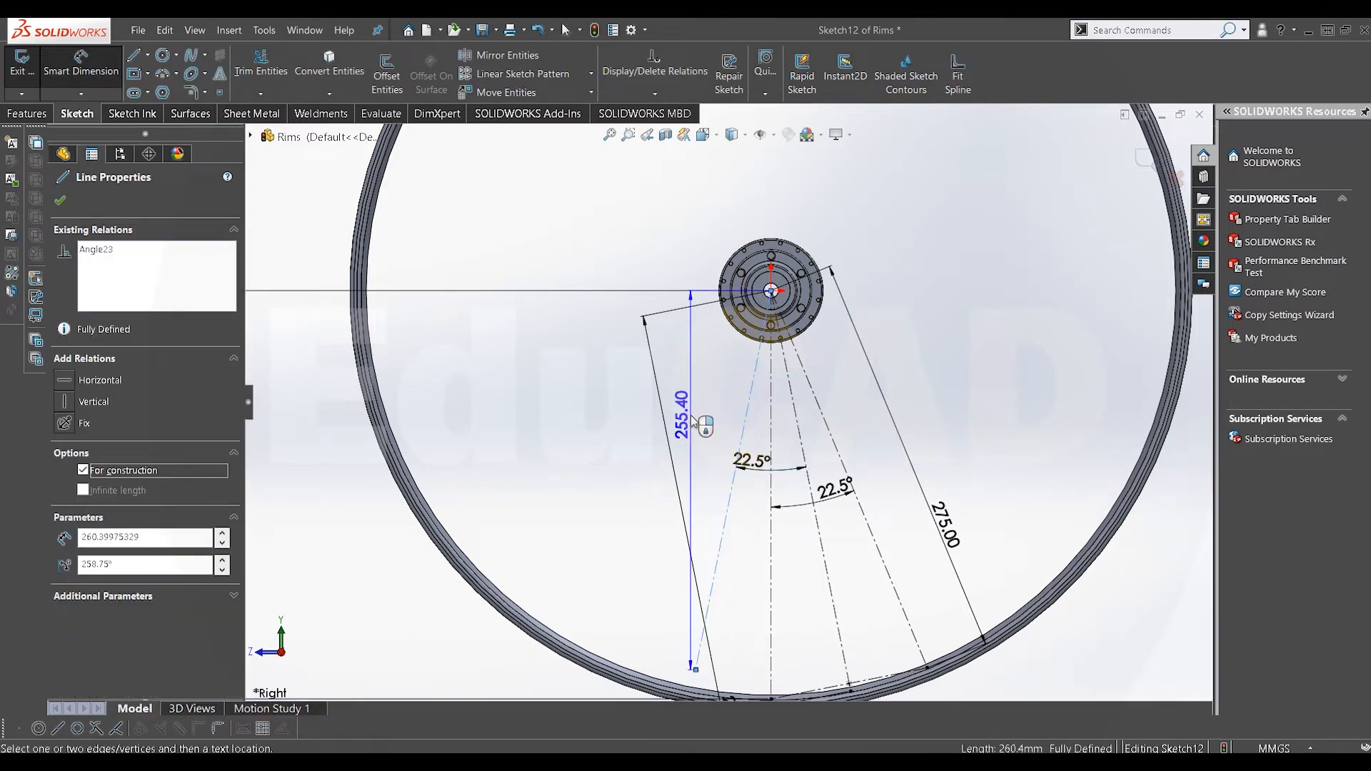
key("Escape")
double_click(712, 418)
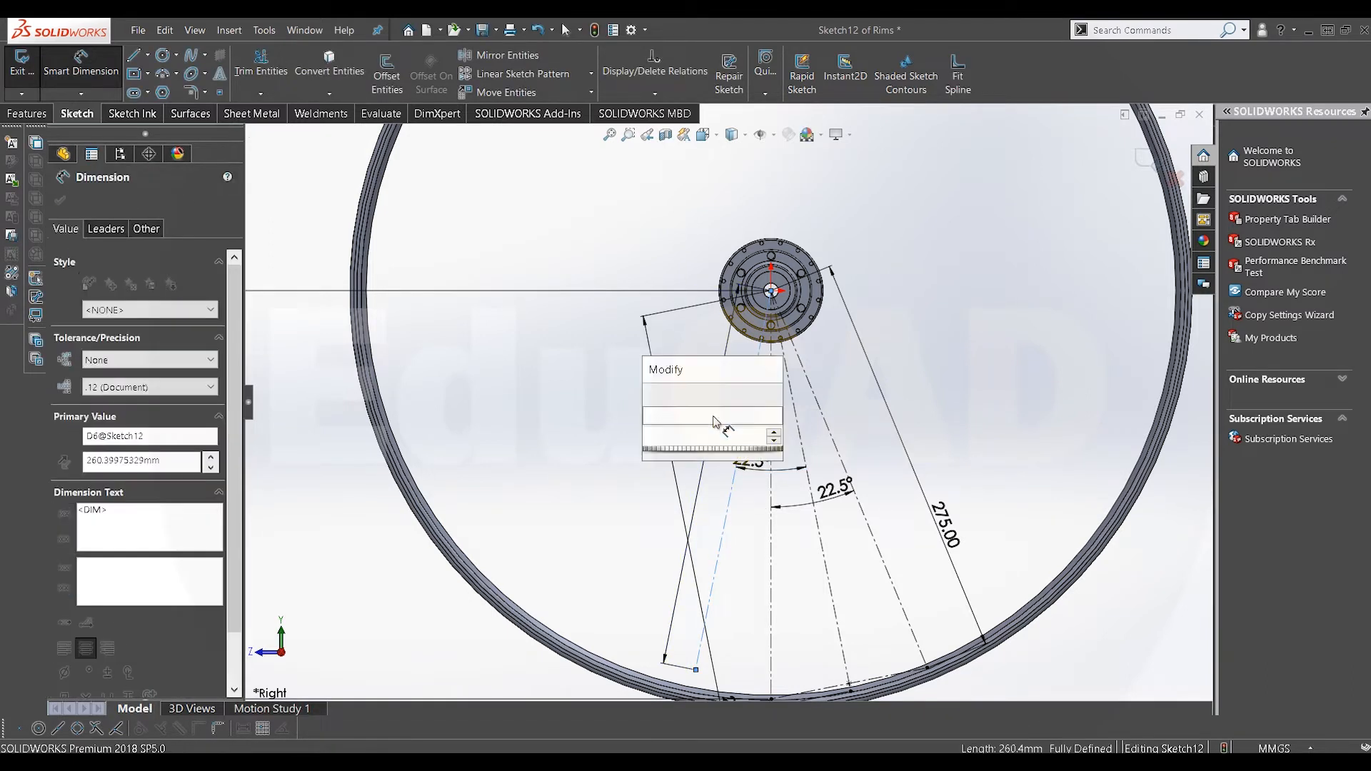
type("275")
key("Escape")
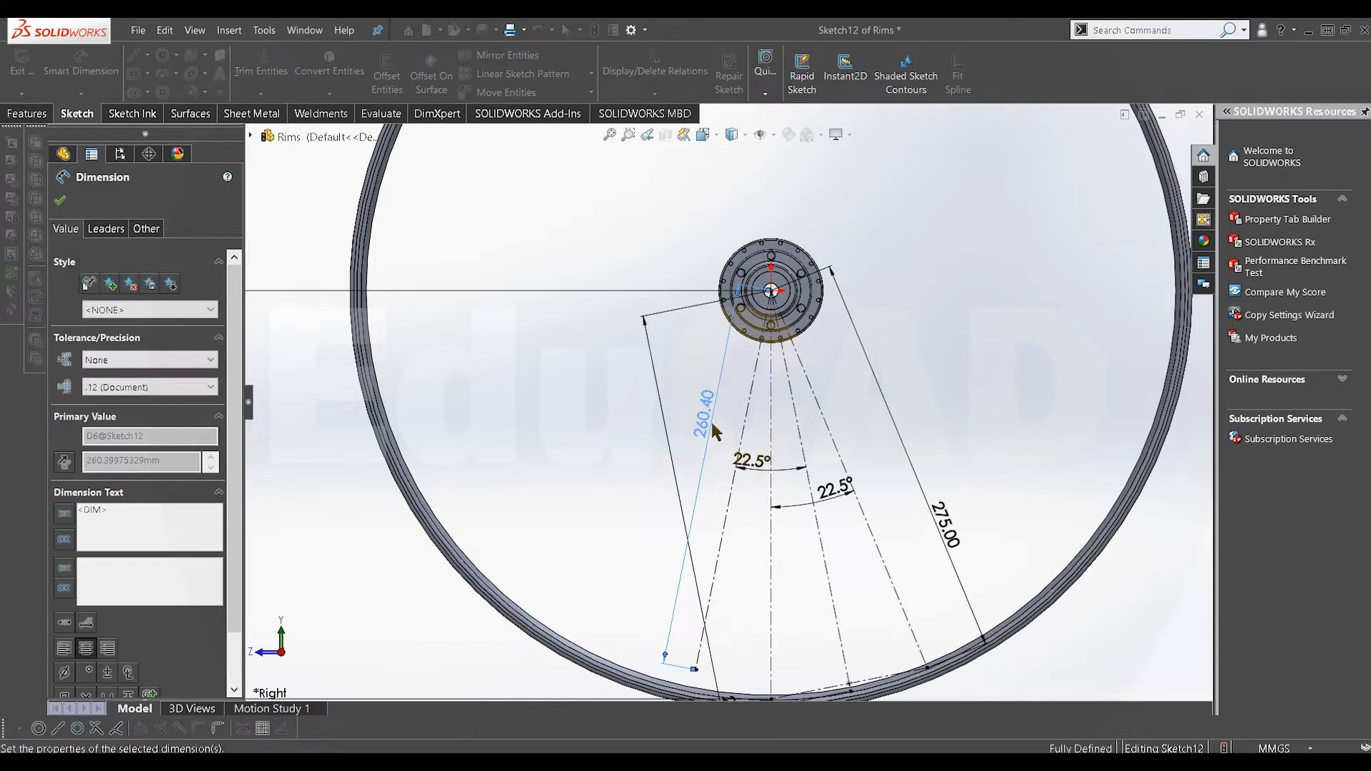
right_click(484, 407)
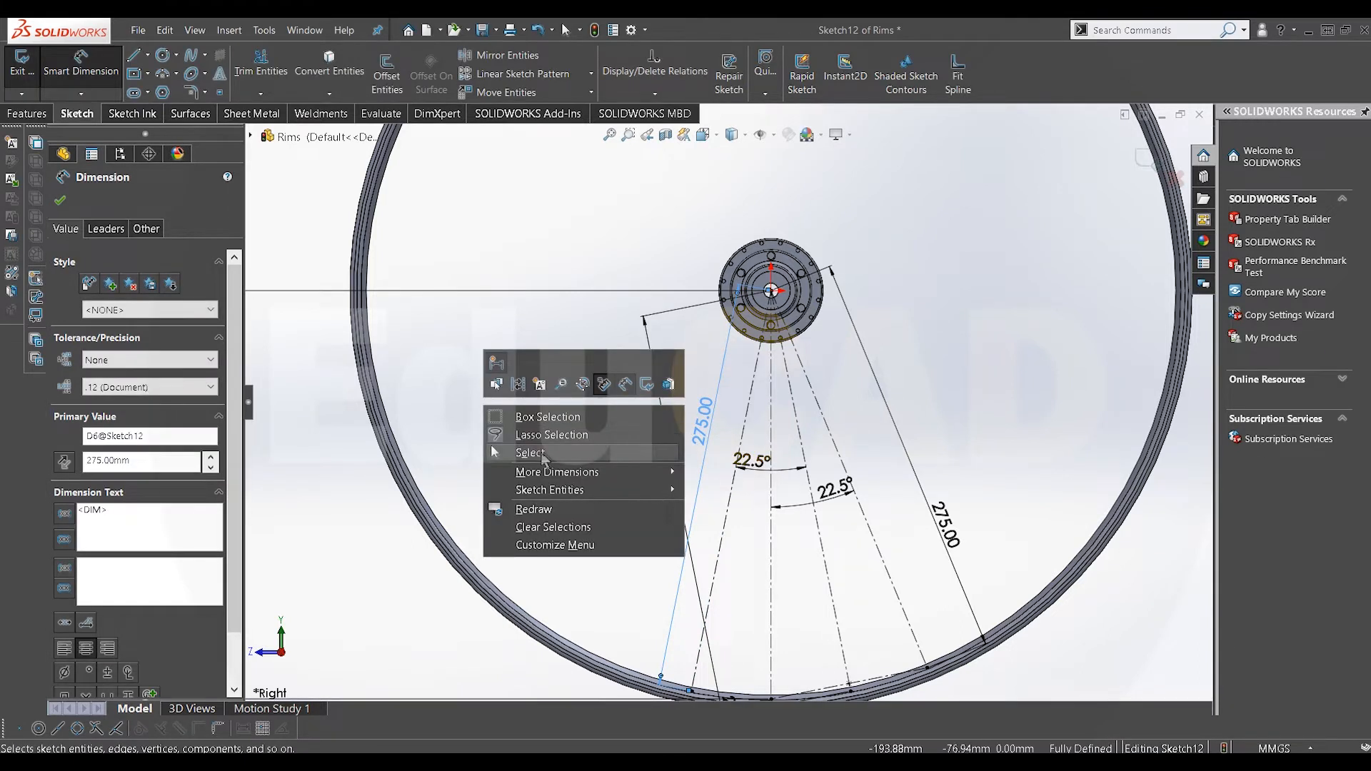
left_click(540, 455)
scroll(722, 428, "up", 2)
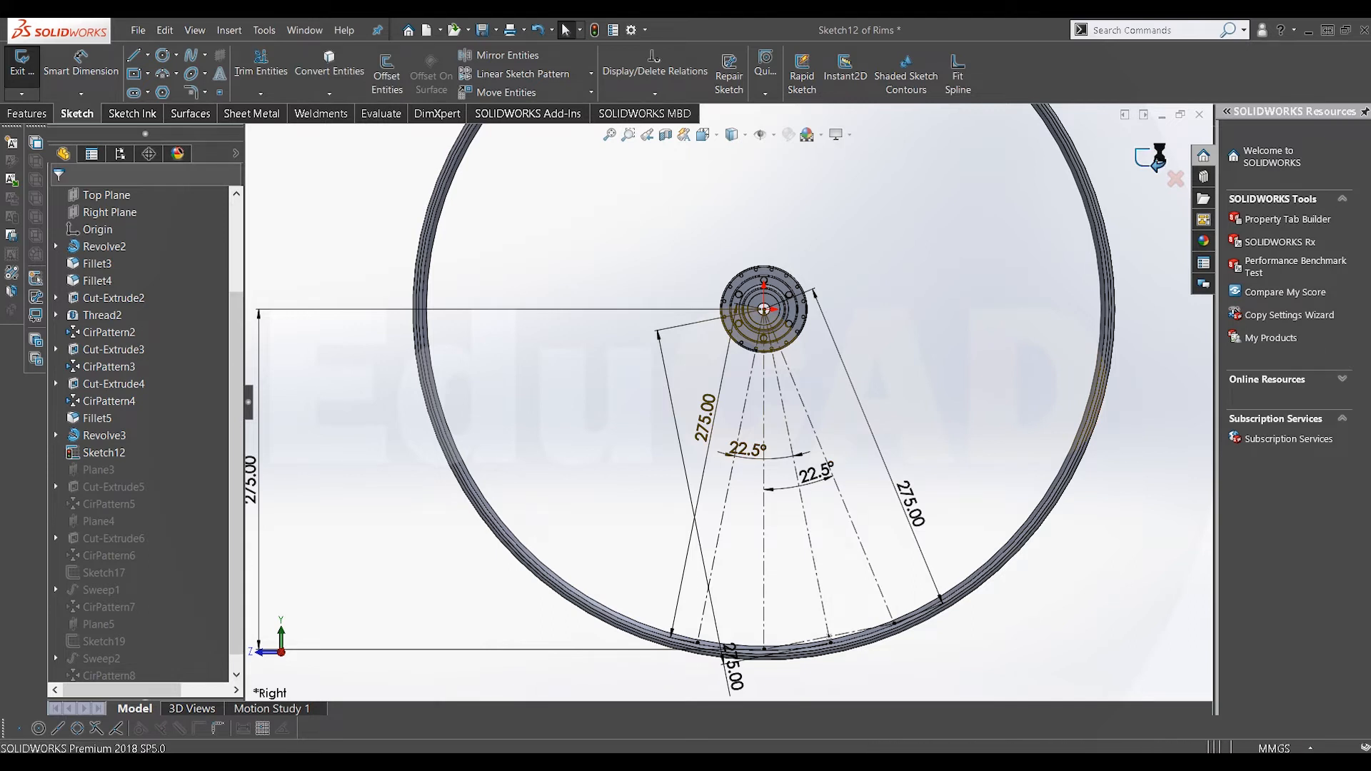
Create a reference plane perpendicular to the new 275 mm centerline and coincident with its endpoint at the rim
scroll(716, 637, "down", 4)
middle_click_drag(694, 609, 576, 393)
left_click(694, 89)
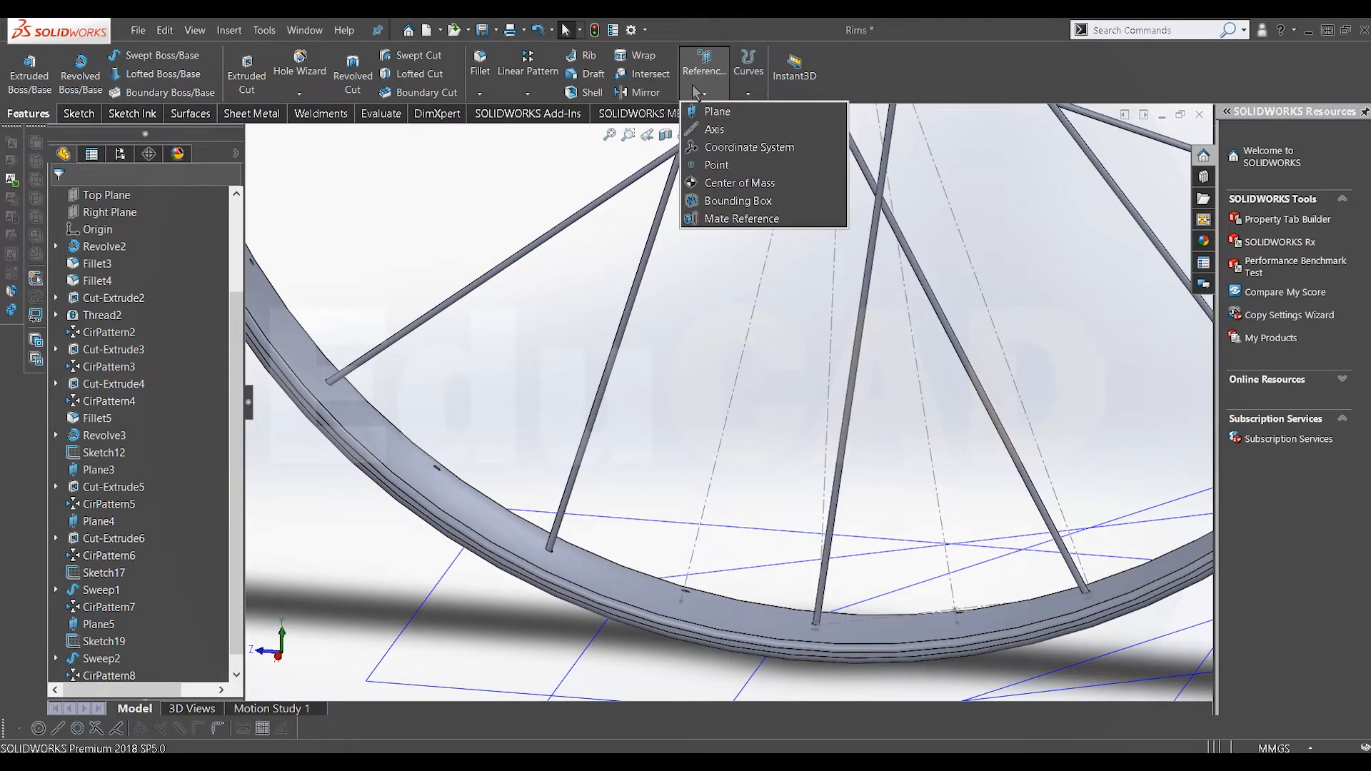
left_click(716, 112)
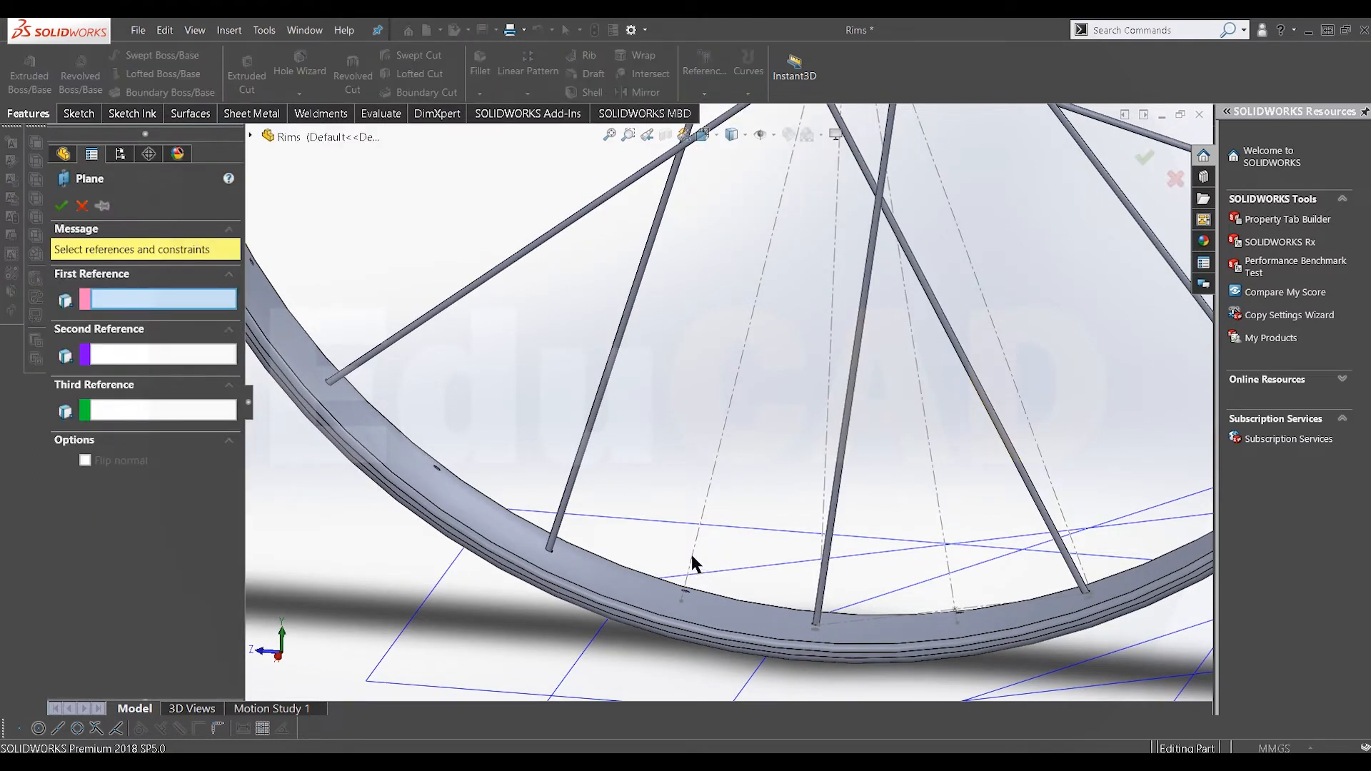
left_click(682, 605)
left_click(681, 603)
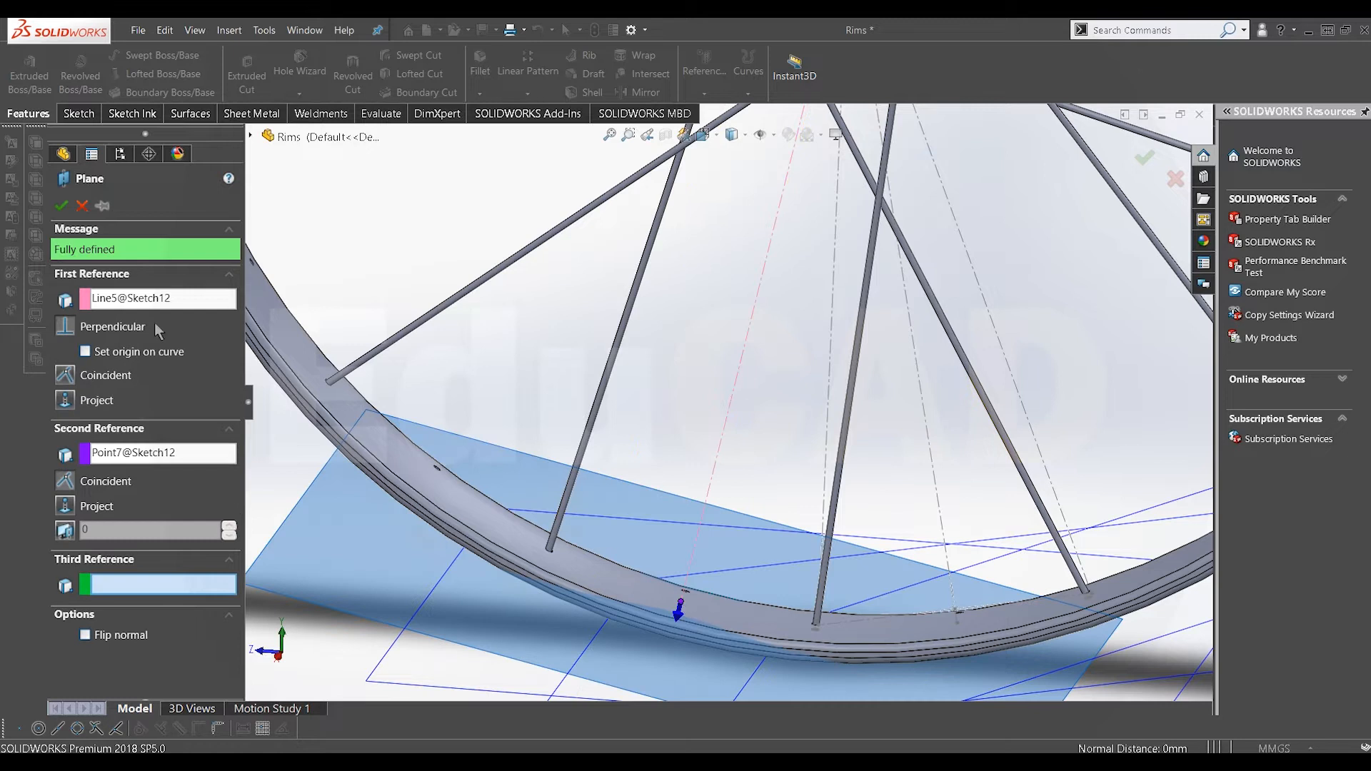
left_click(61, 206)
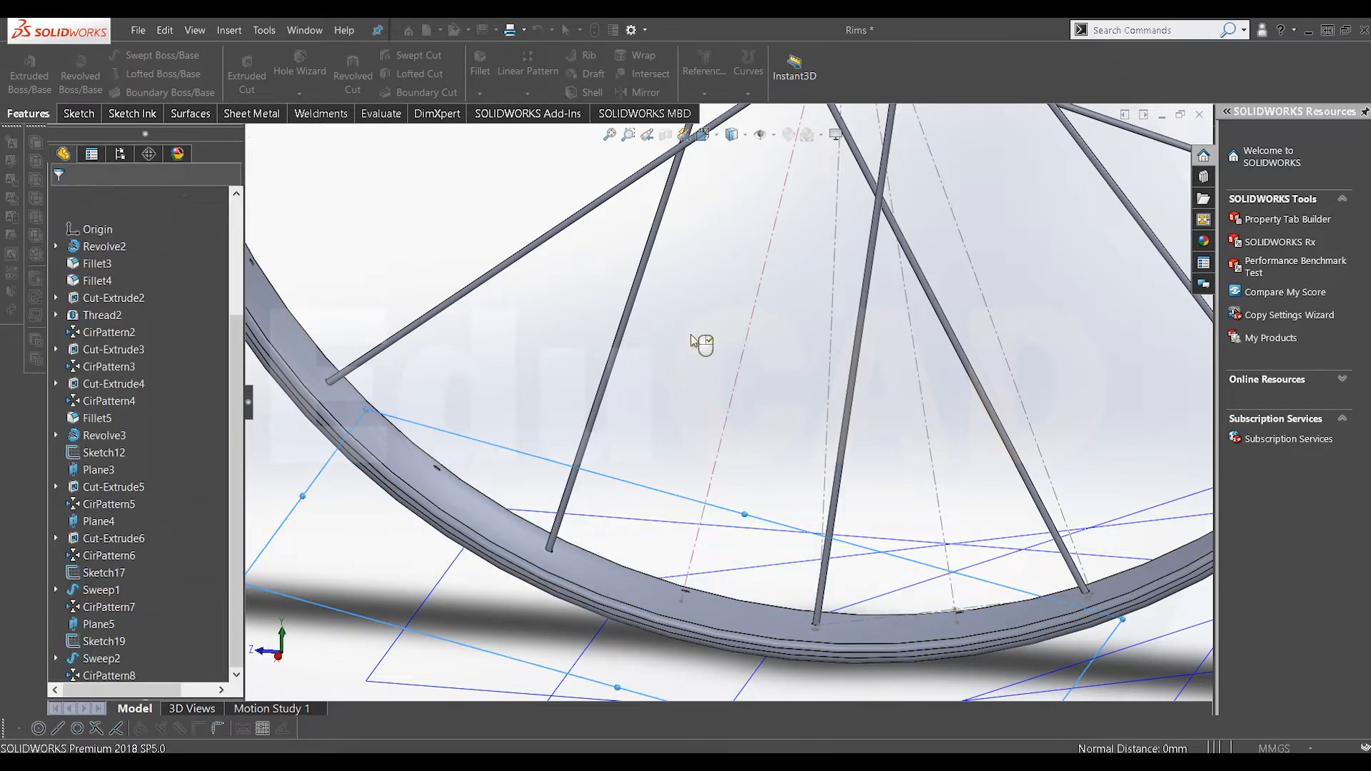
Start a new sketch on the plane just created at the end of the centerline
scroll(749, 391, "up", 3)
middle_click_drag(734, 348, 986, 426)
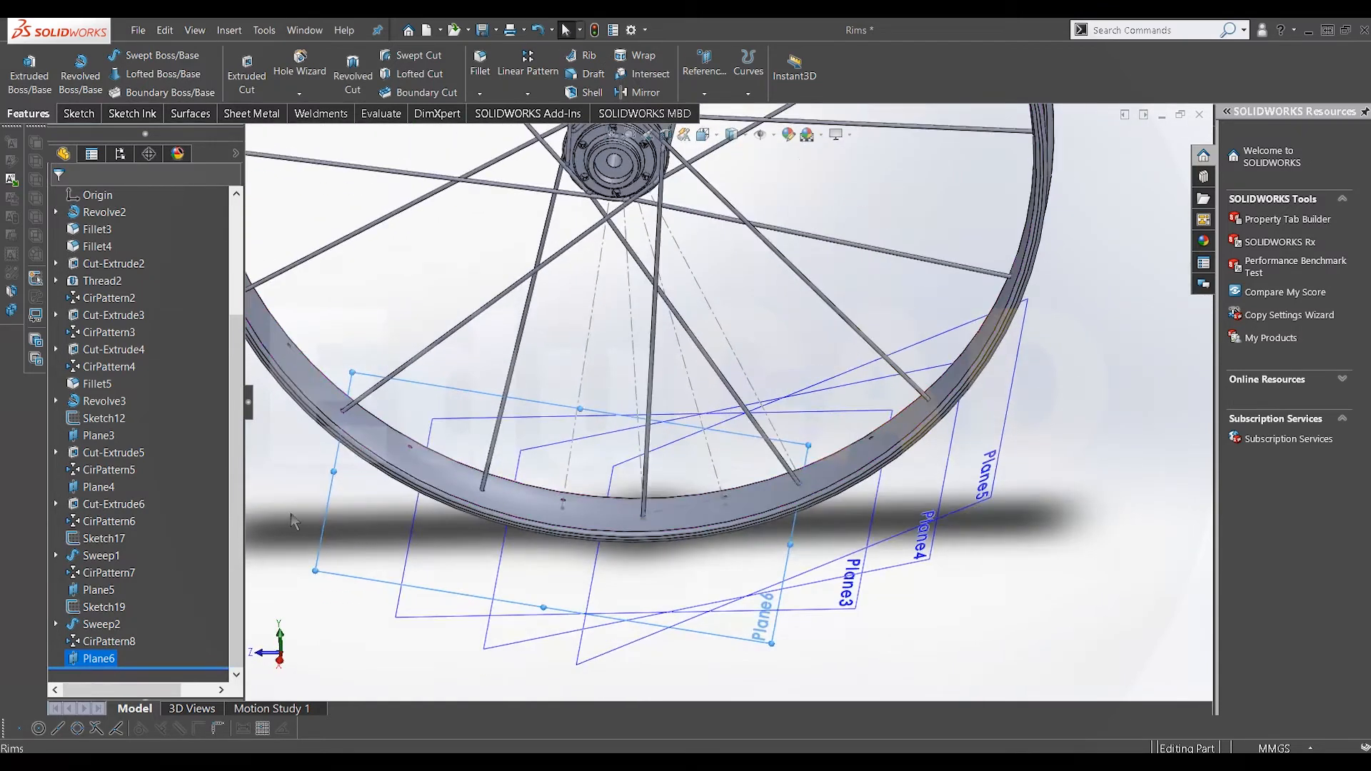
middle_click_drag(381, 527, 402, 503)
right_click(367, 504)
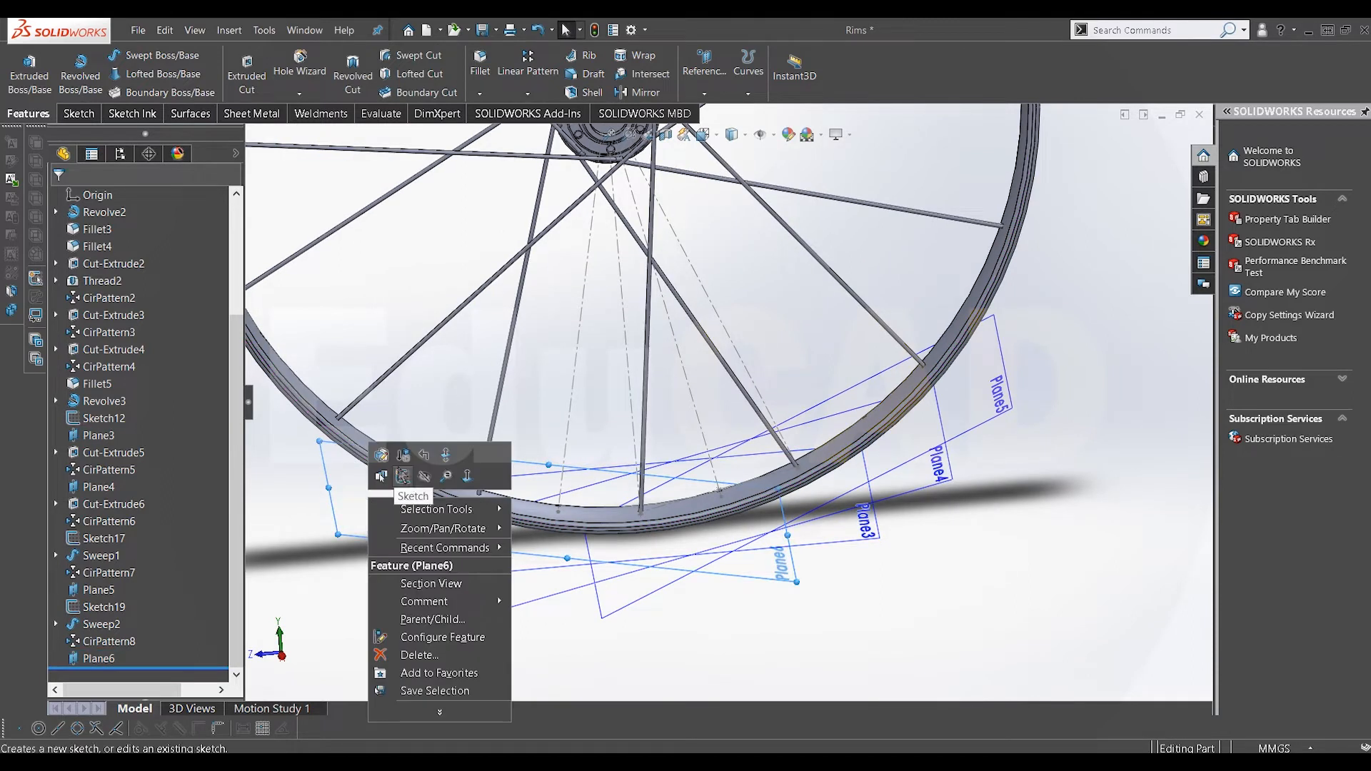
left_click(404, 477)
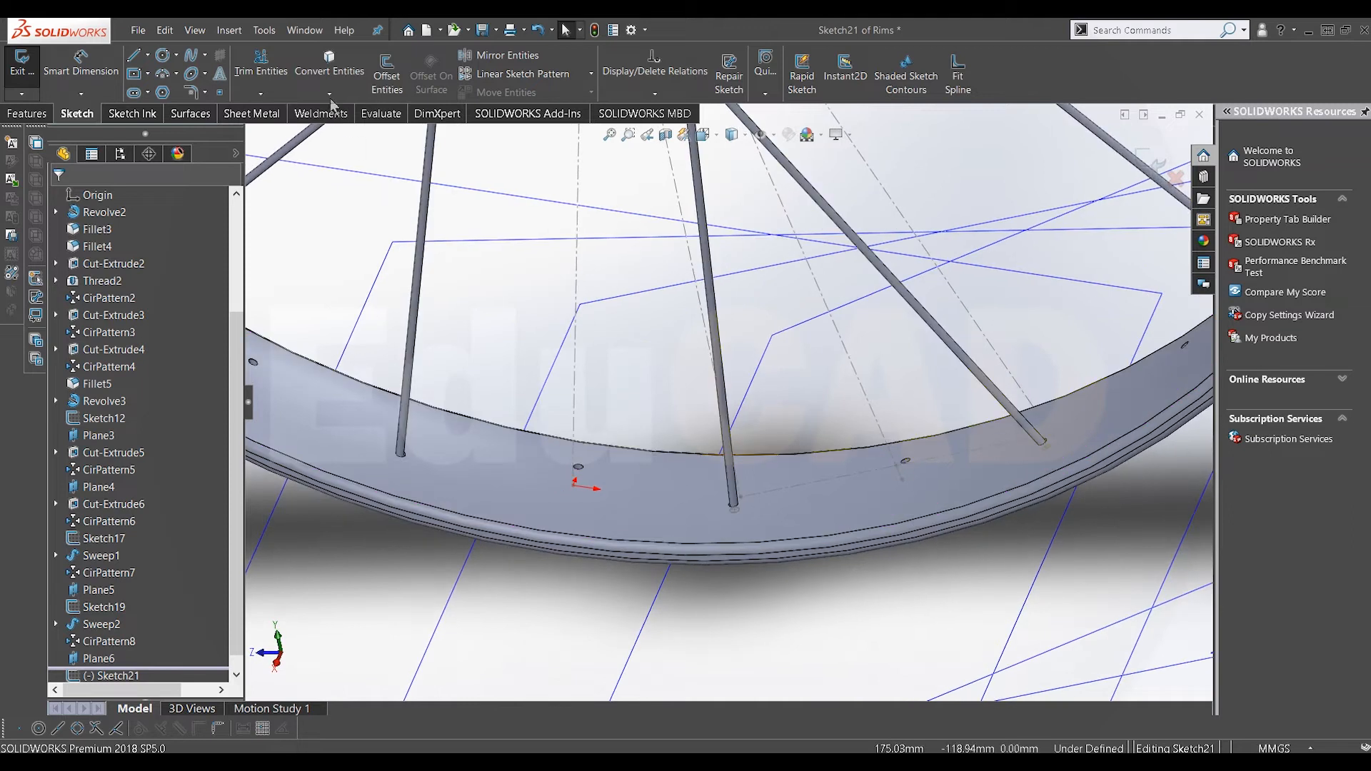
Convert the inner edge of the empty rim hole beside the new centerline into a sketch entity
scroll(709, 427, "down", 8)
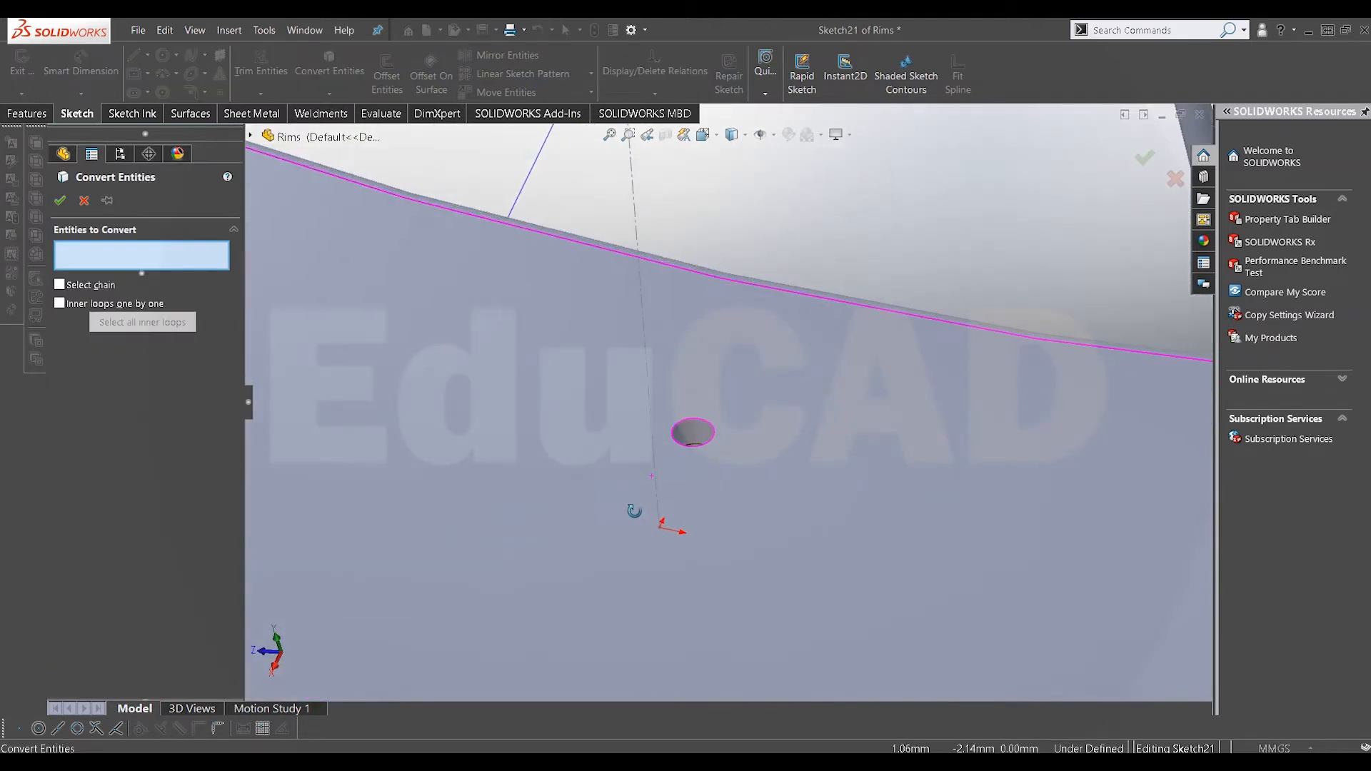
middle_click_drag(709, 427, 676, 468)
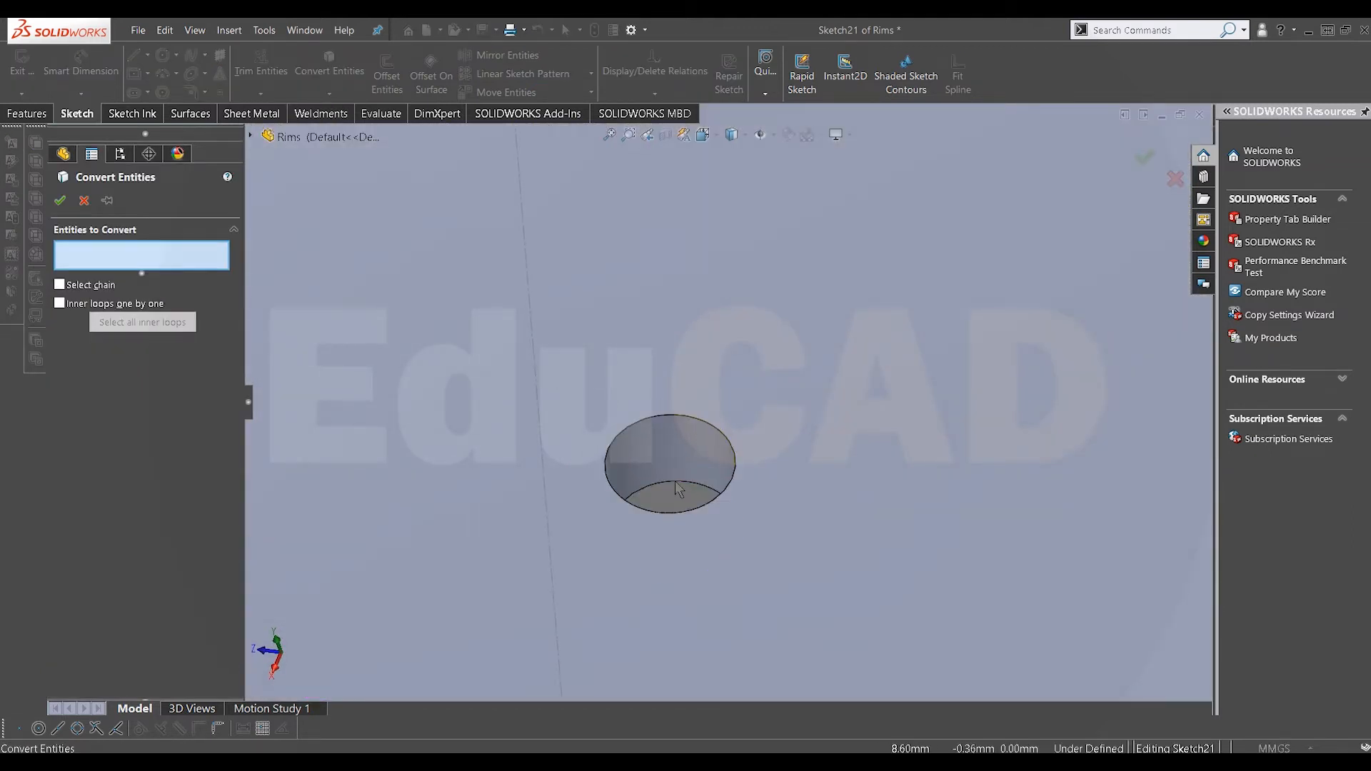
left_click(678, 489)
scroll(678, 485, "up", 8)
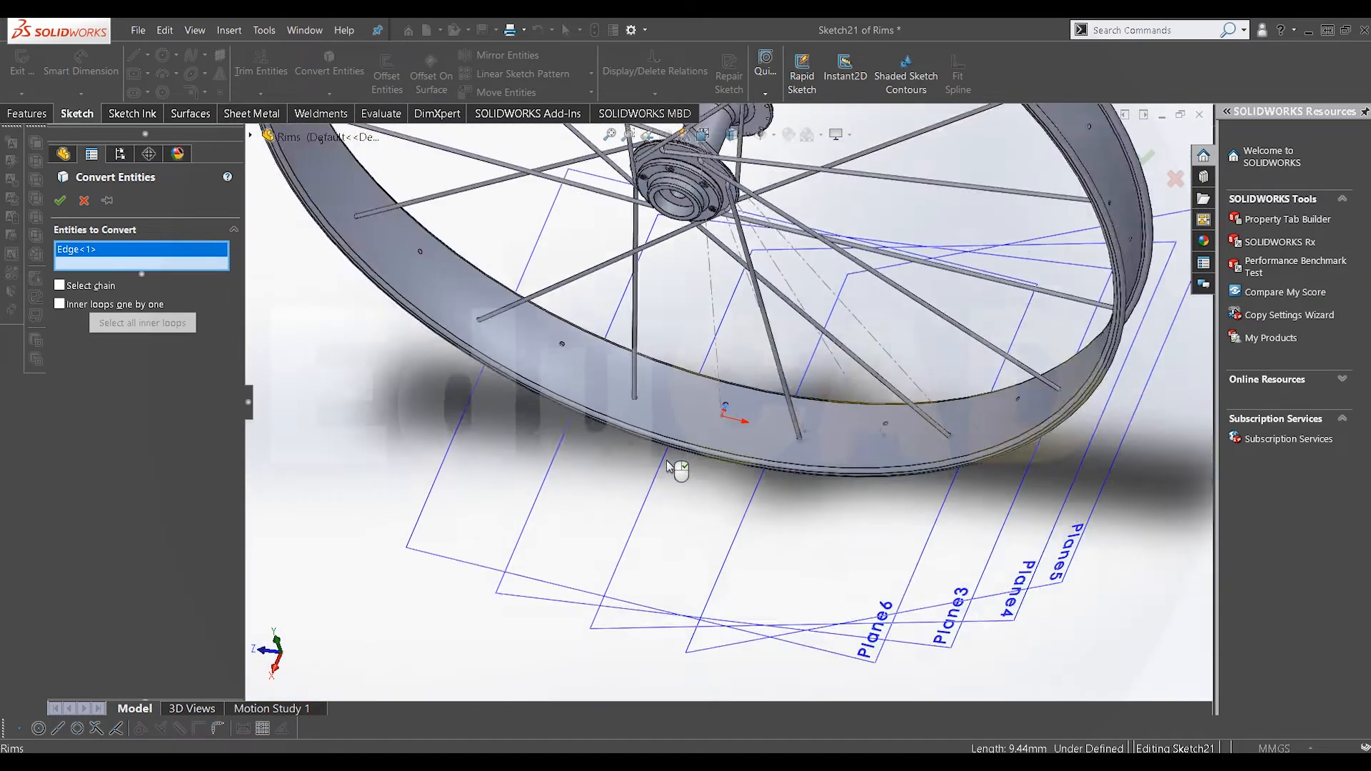
scroll(669, 468, "up", 5)
middle_click_drag(671, 464, 451, 408)
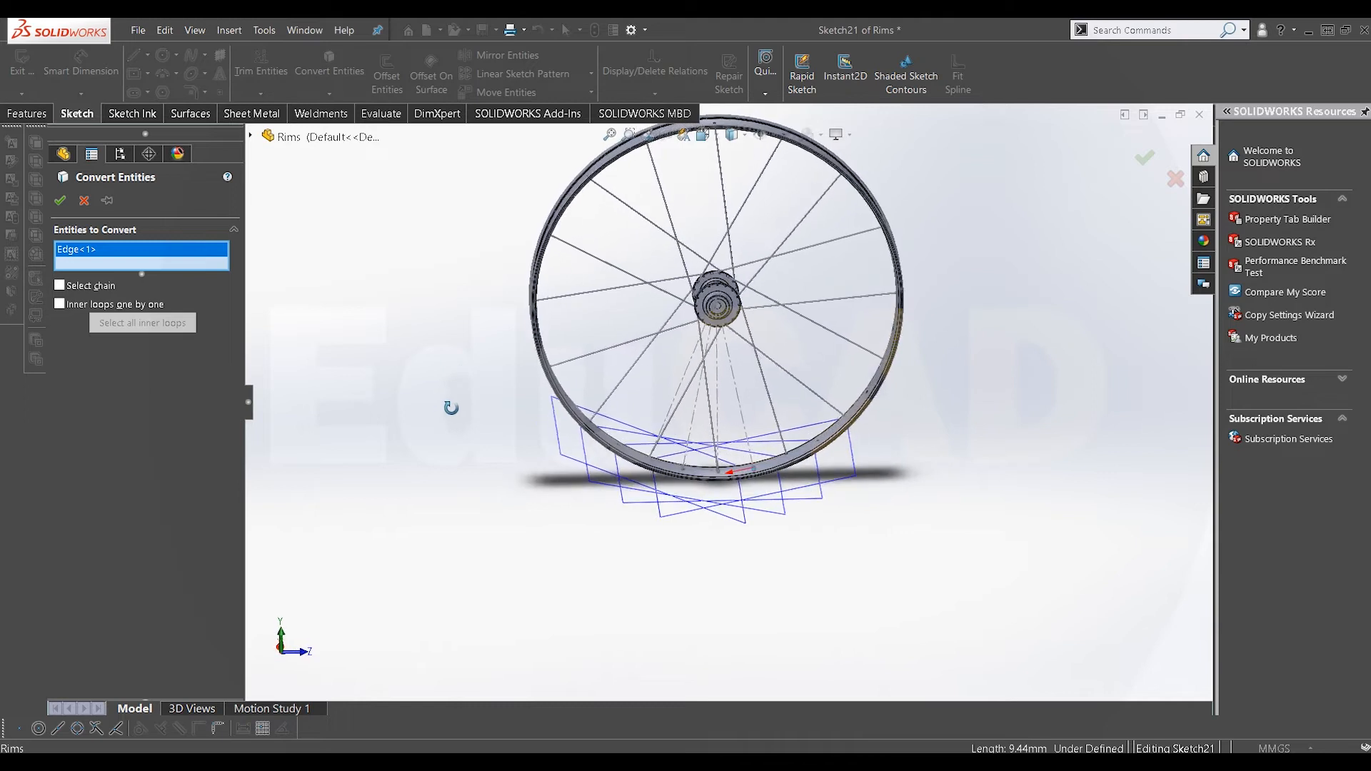
scroll(736, 425, "down", 5)
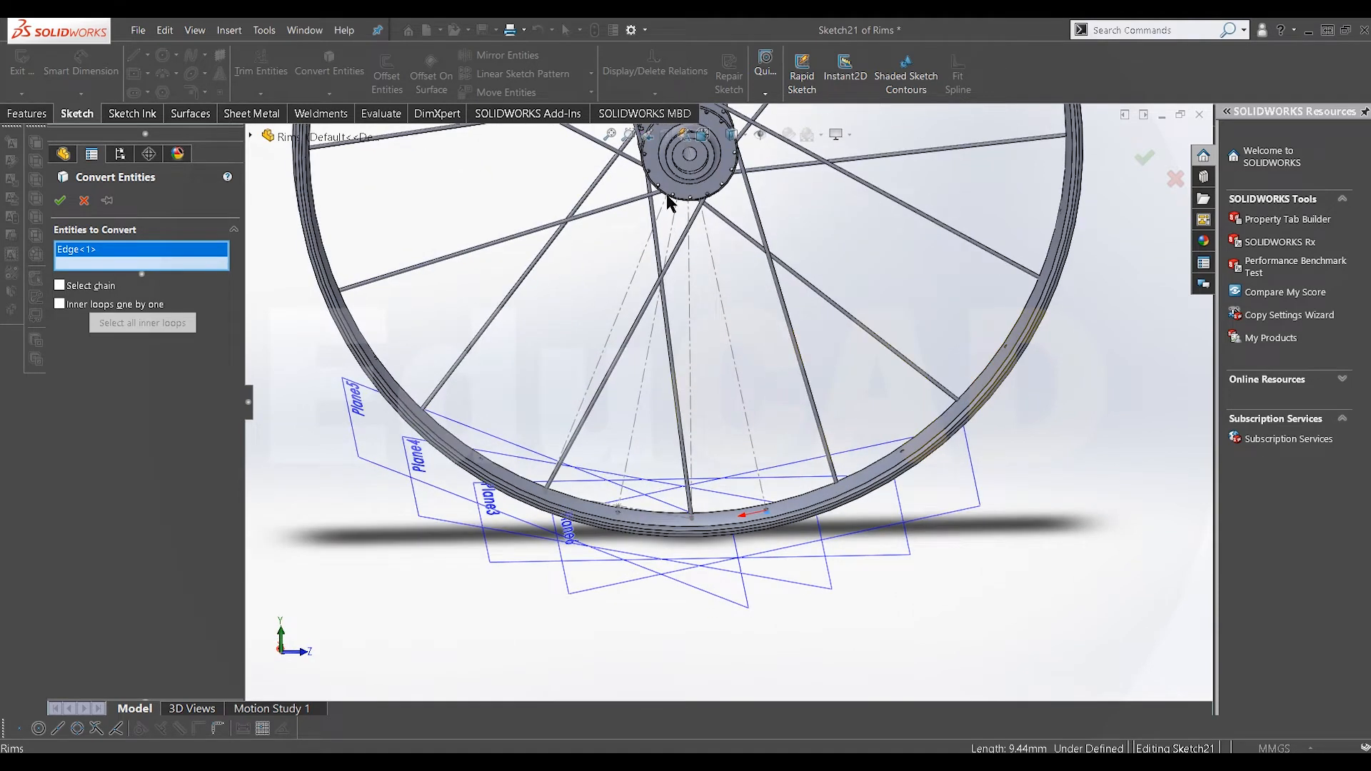
scroll(669, 203, "down", 4)
middle_click_drag(668, 206, 668, 232)
scroll(668, 232, "up", 3)
scroll(734, 361, "up", 3)
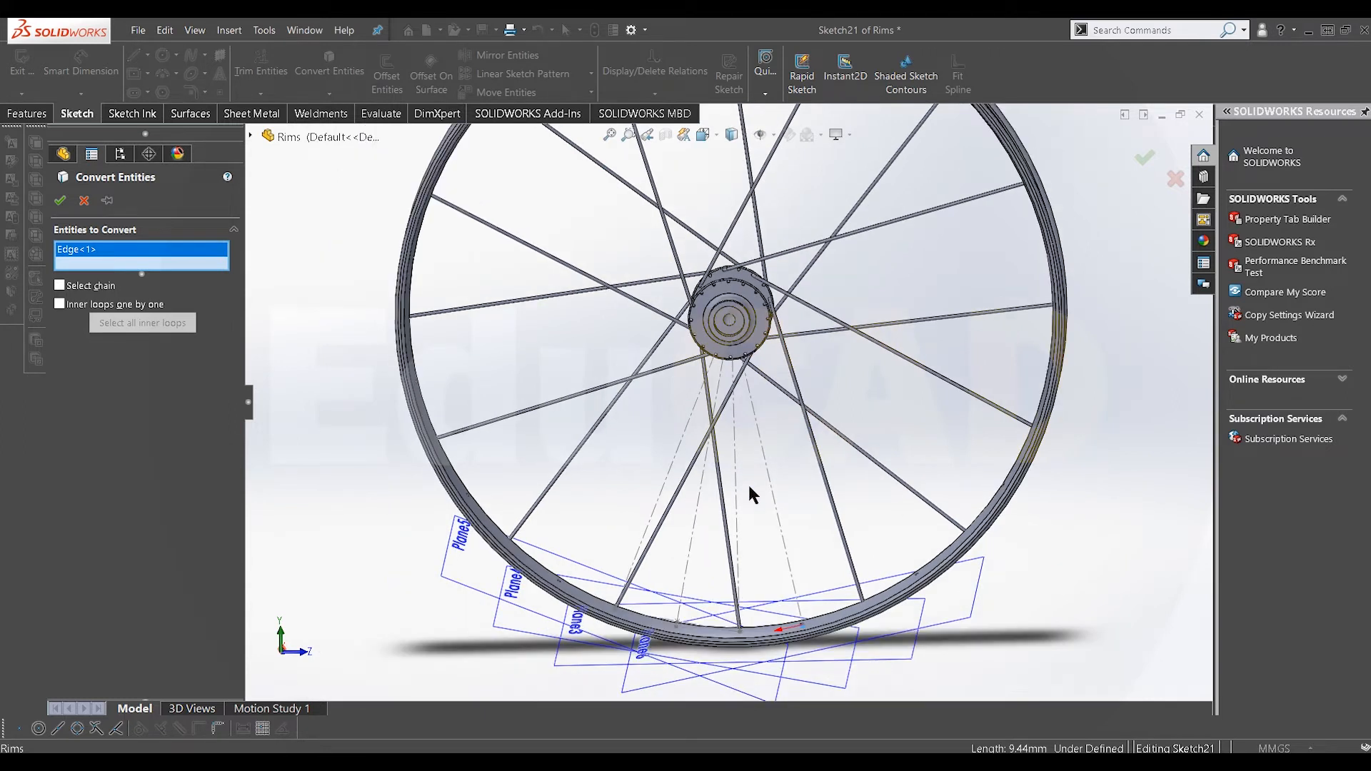
left_click(62, 201)
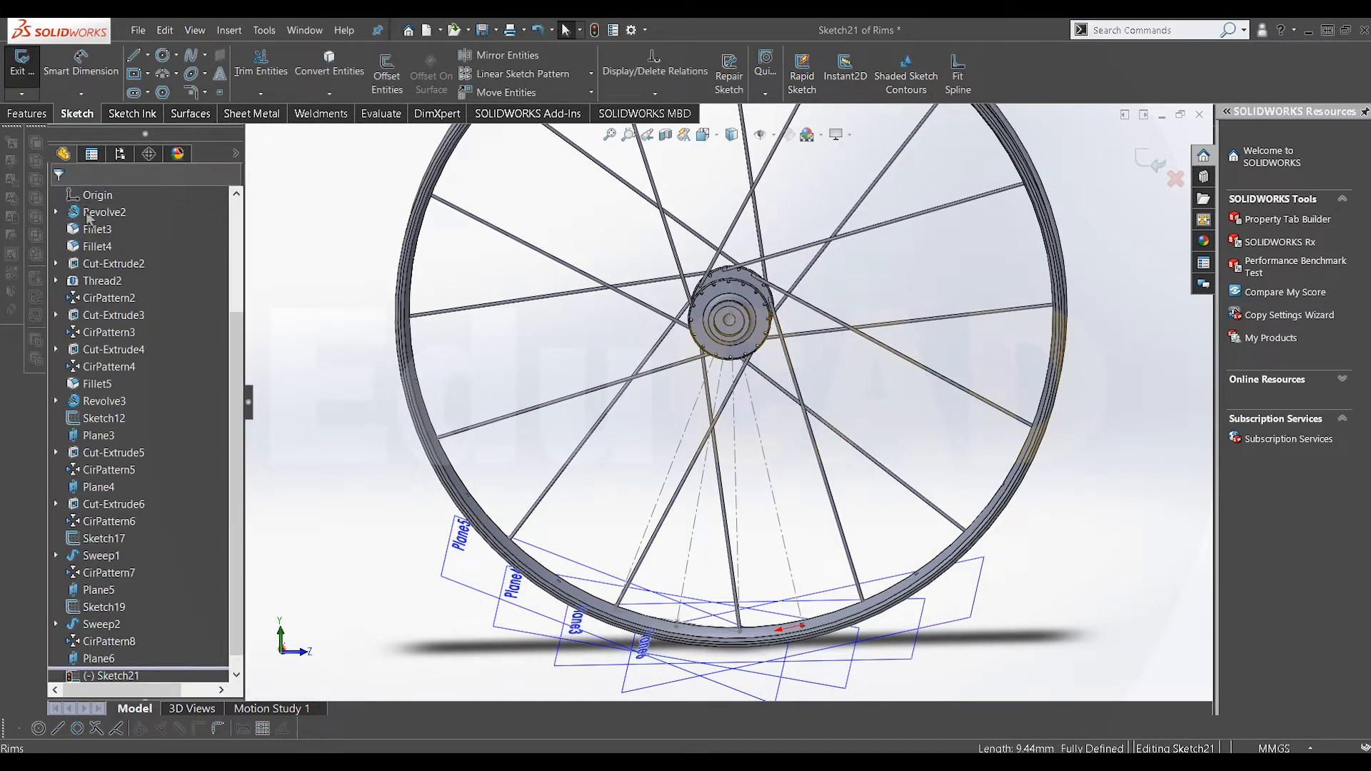
Exit the rim-hole sketch and start a new sketch on the outer face of the opposite hub flange
scroll(671, 264, "down", 4)
scroll(721, 404, "up", 5)
middle_click_drag(746, 411, 802, 435)
scroll(784, 635, "down", 5)
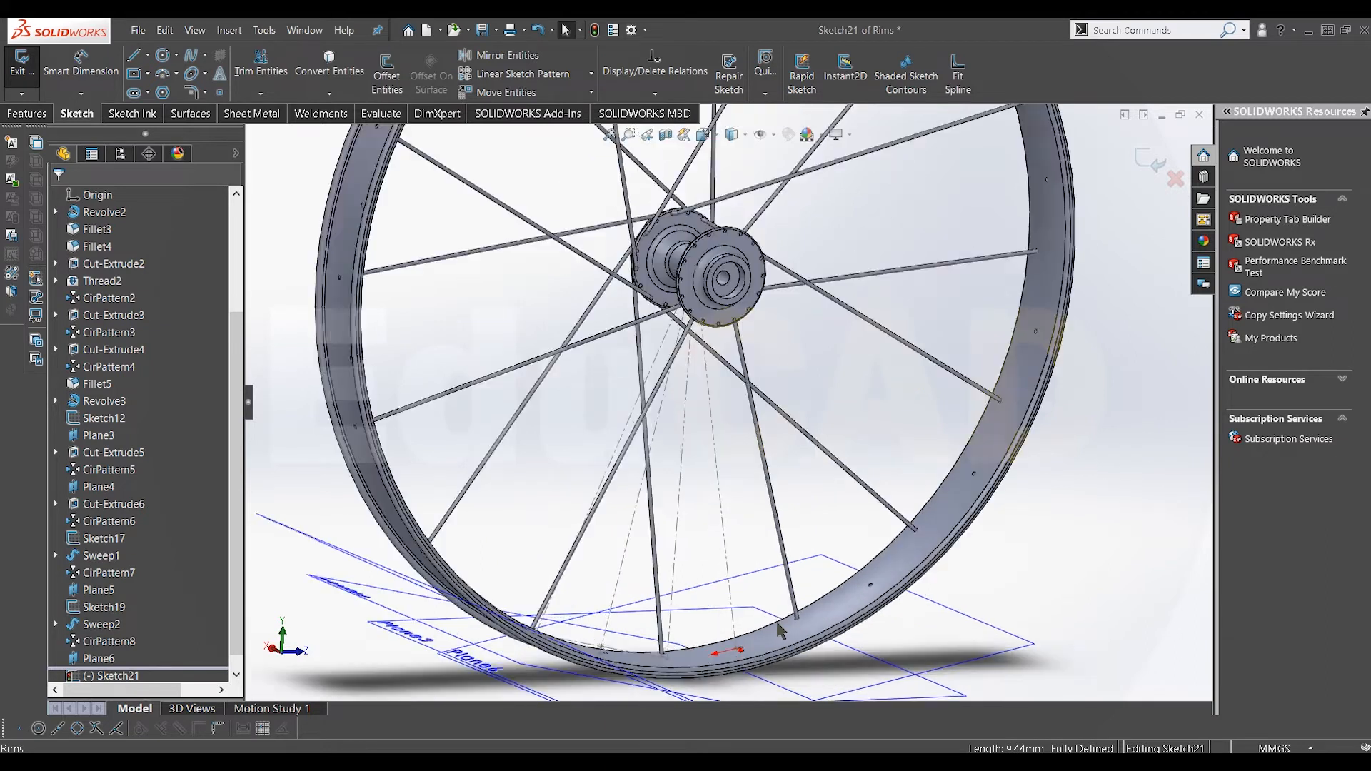
middle_click_drag(716, 627, 727, 637)
scroll(703, 457, "up", 5)
scroll(673, 315, "down", 6)
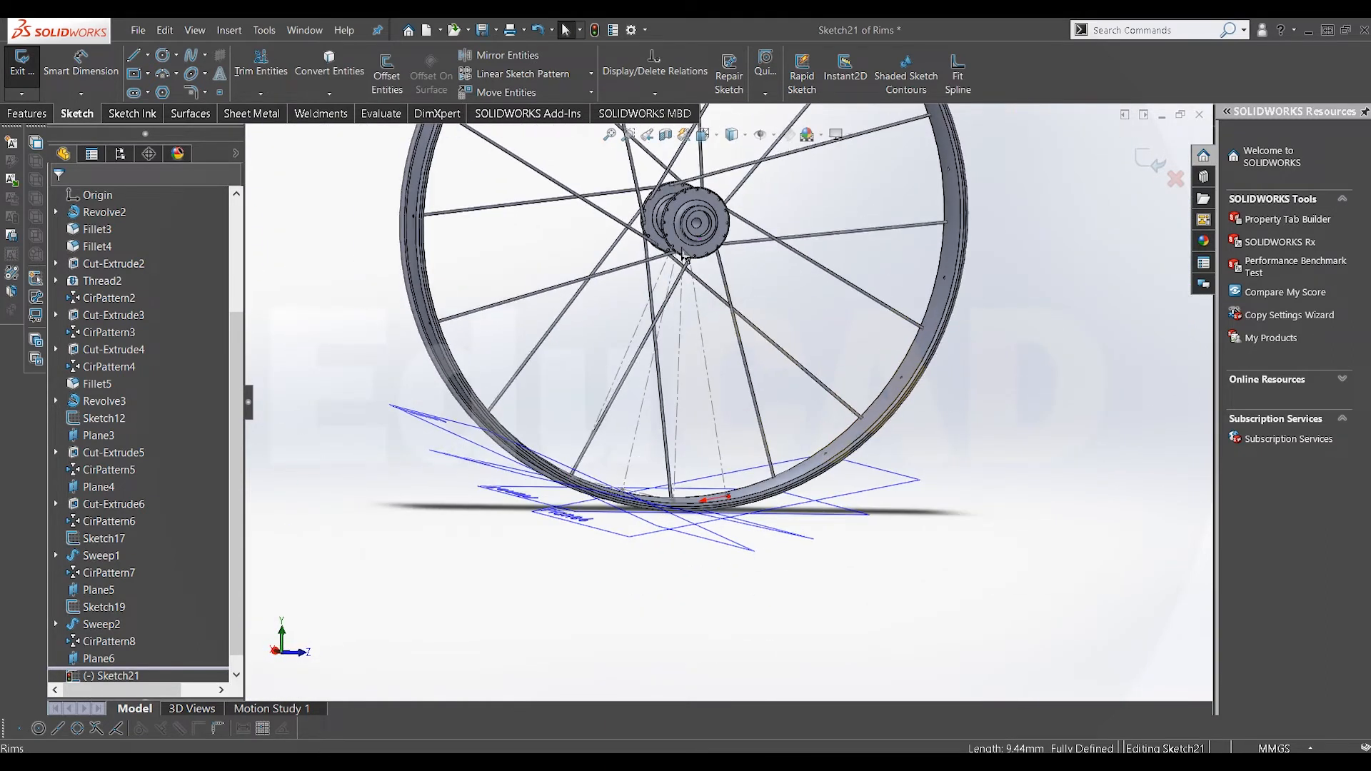
mouse_move(668, 308)
middle_mouse_down()
mouse_move(656, 312)
mouse_move(666, 313)
middle_mouse_up()
right_click(666, 312)
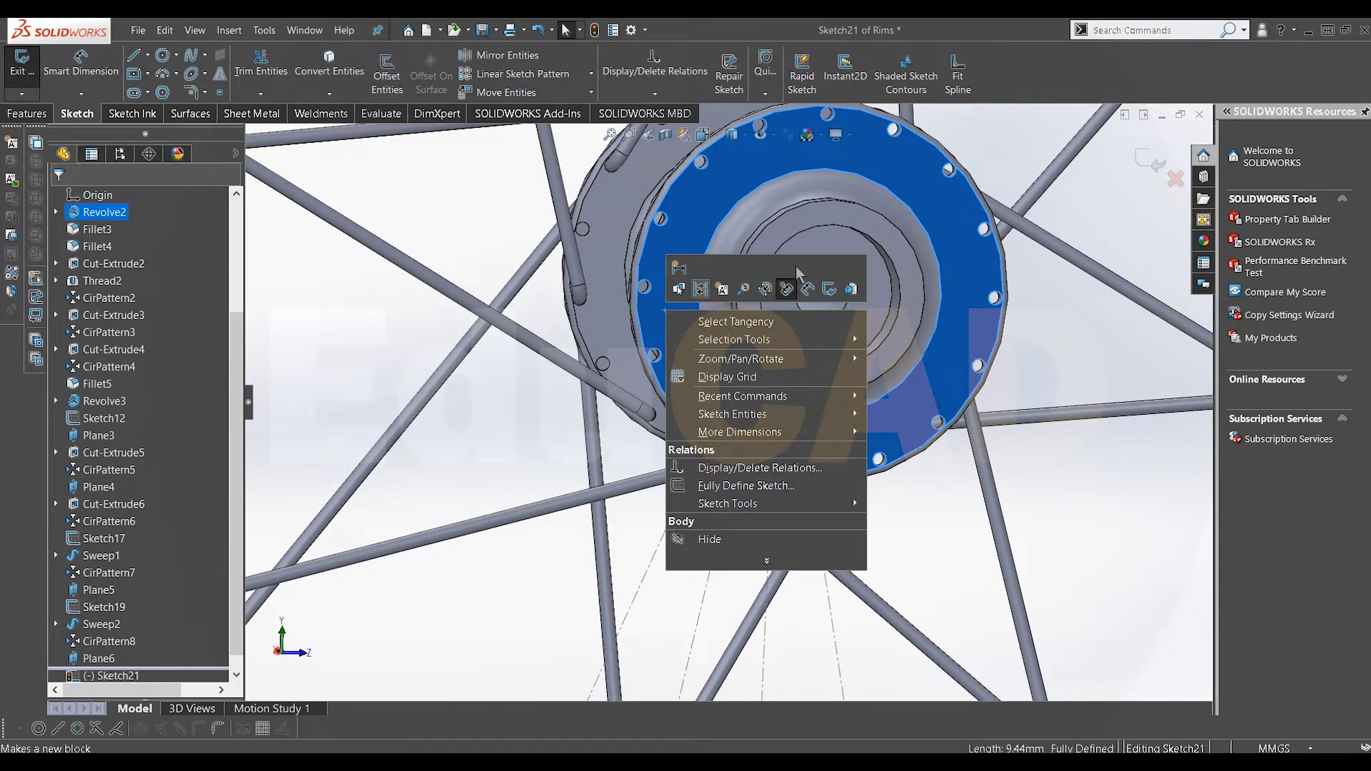
left_click(1146, 154)
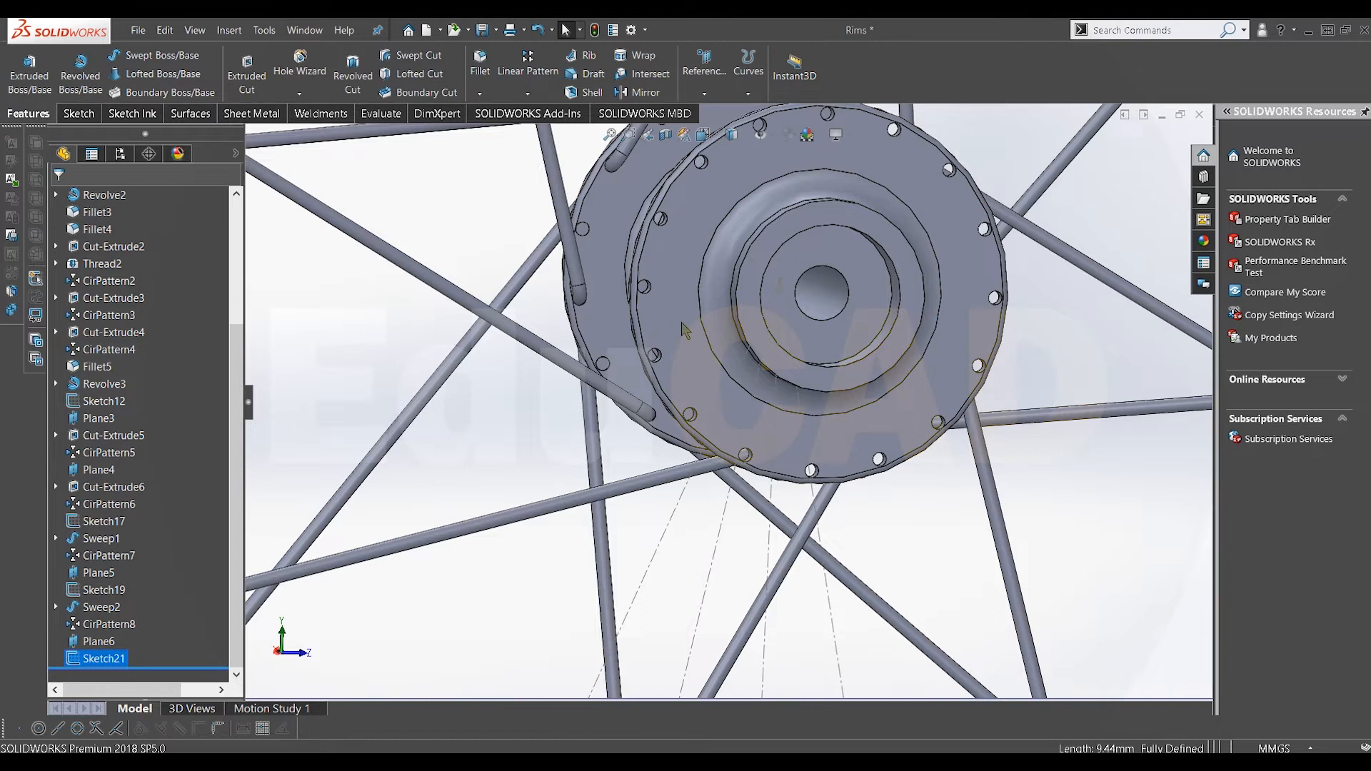
right_click(682, 323)
left_click(696, 302)
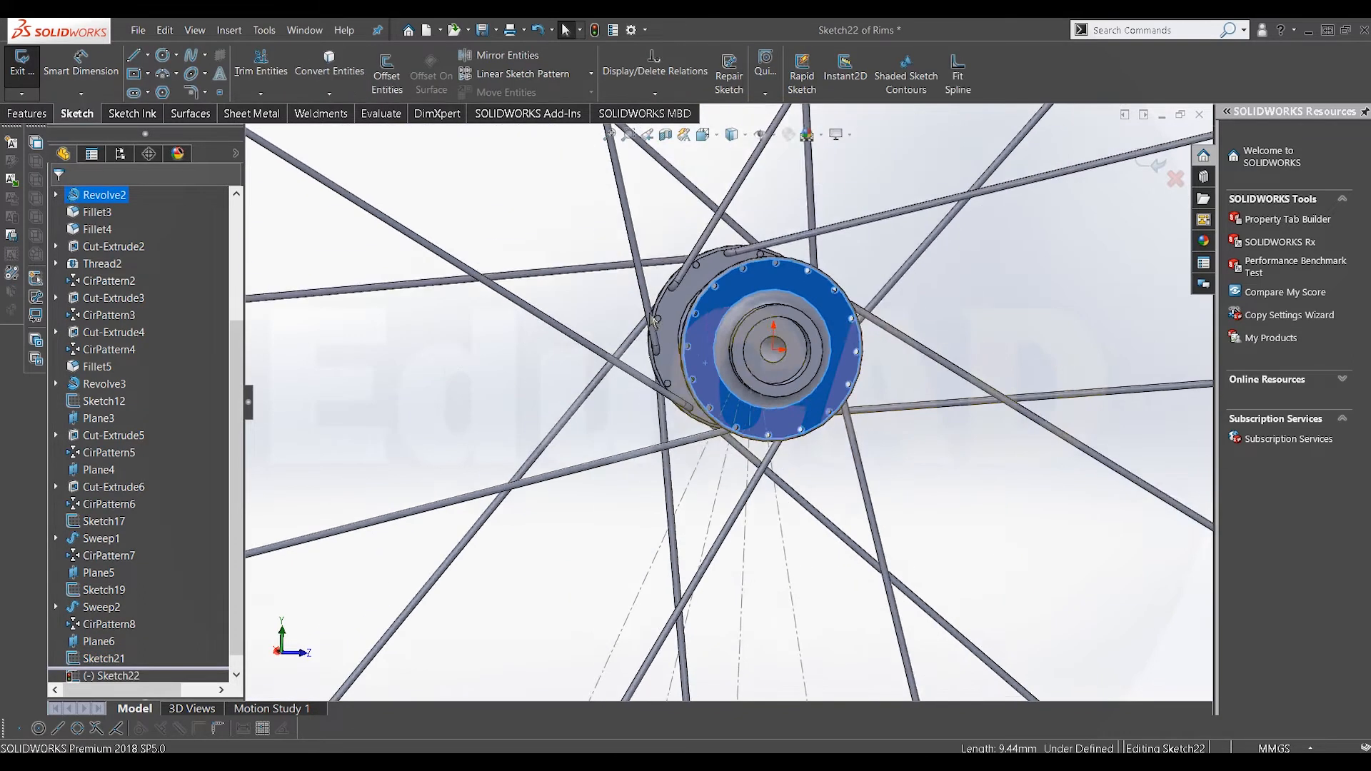
Convert the circular edge of the flange hole level with the hub's centre into the sketch, and exit the sketch
key("f")
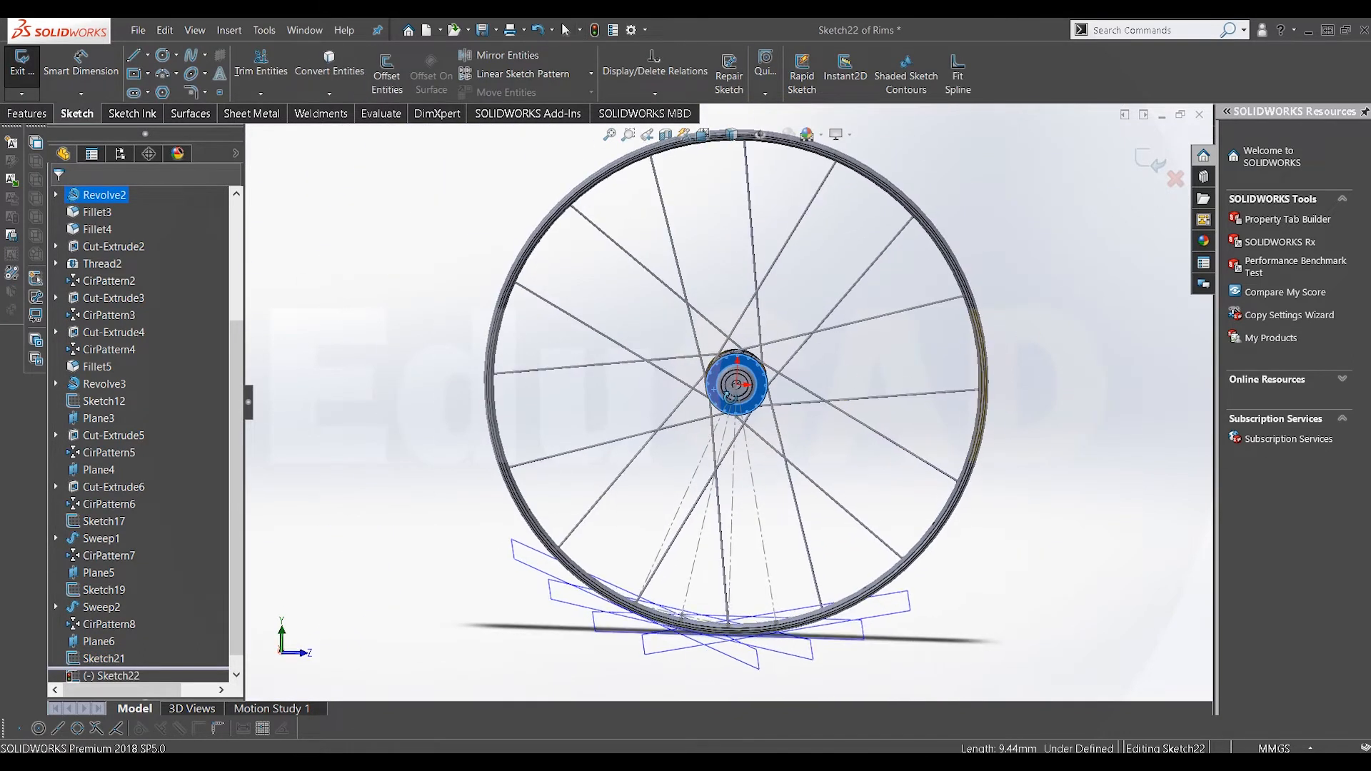
scroll(734, 400, "down", 6)
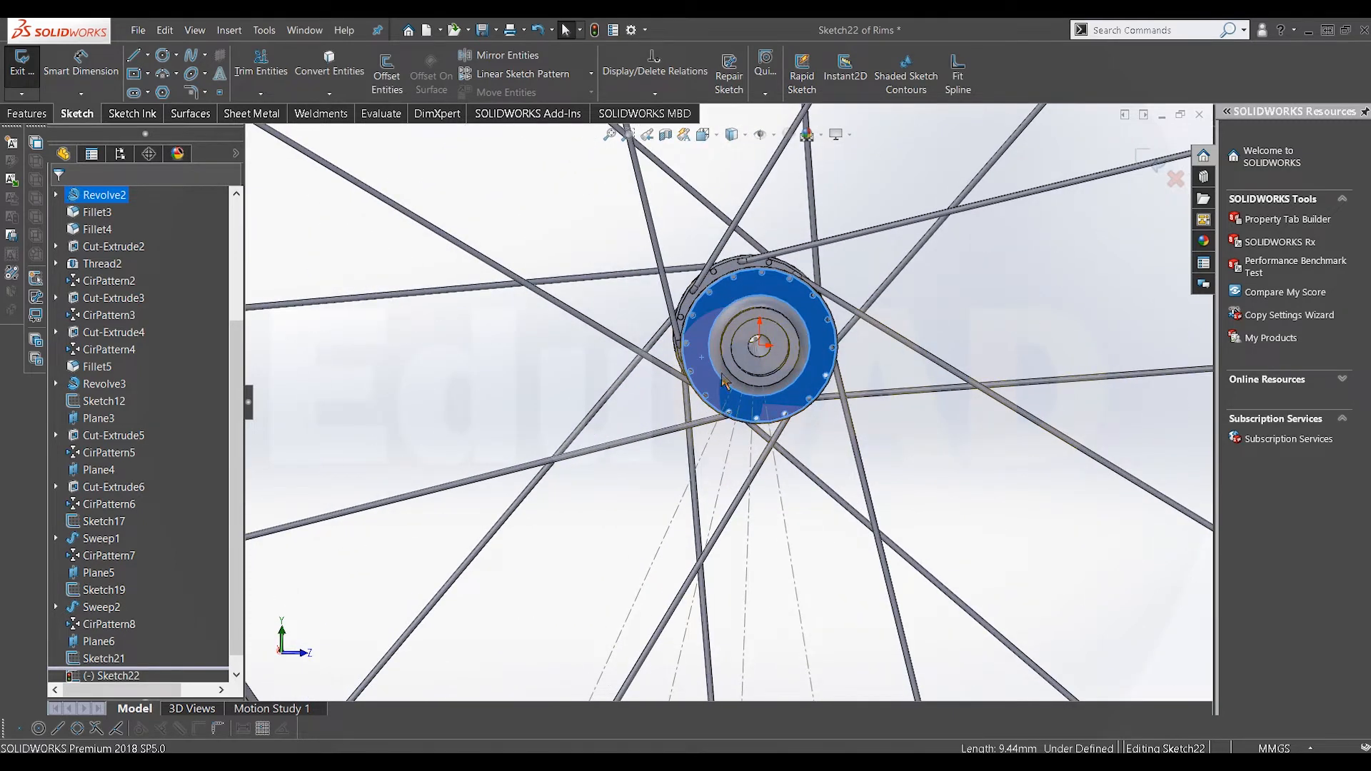
scroll(723, 381, "down", 3)
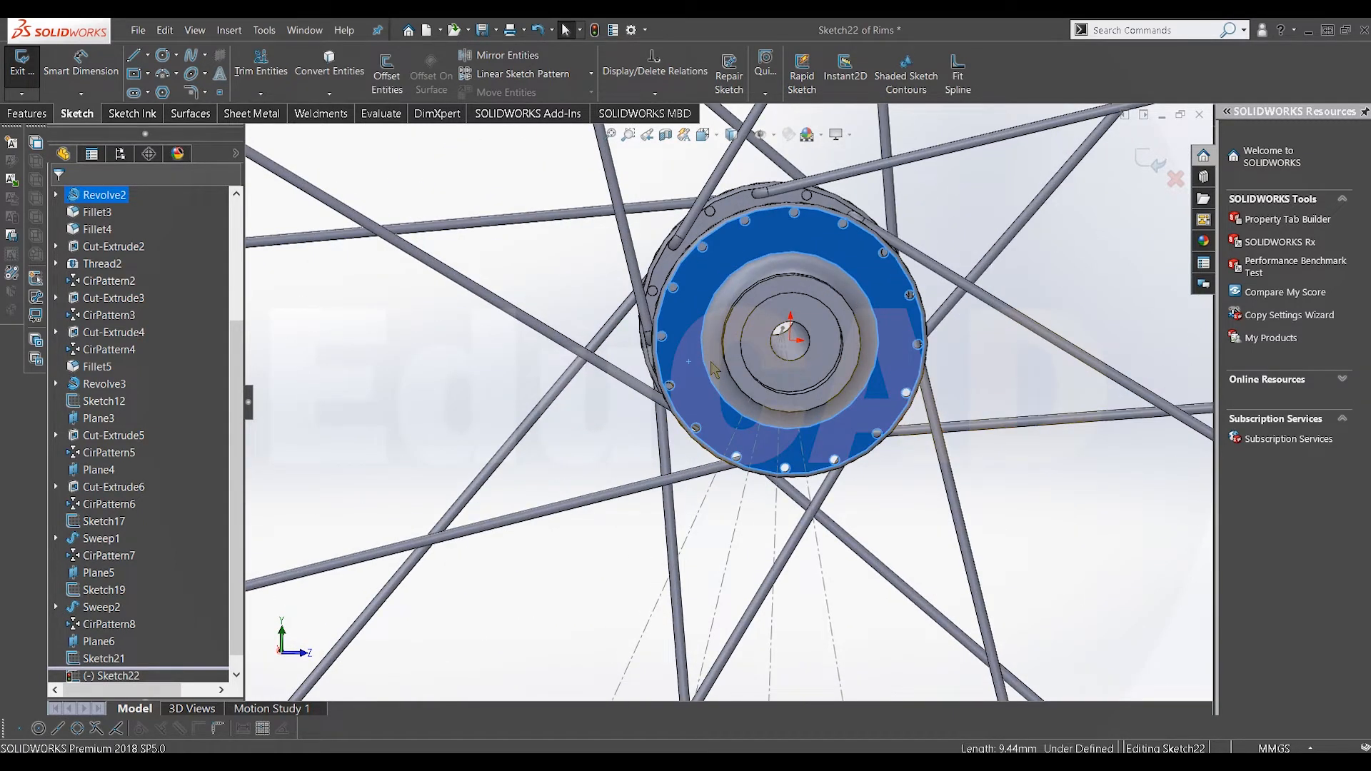
left_click(544, 289)
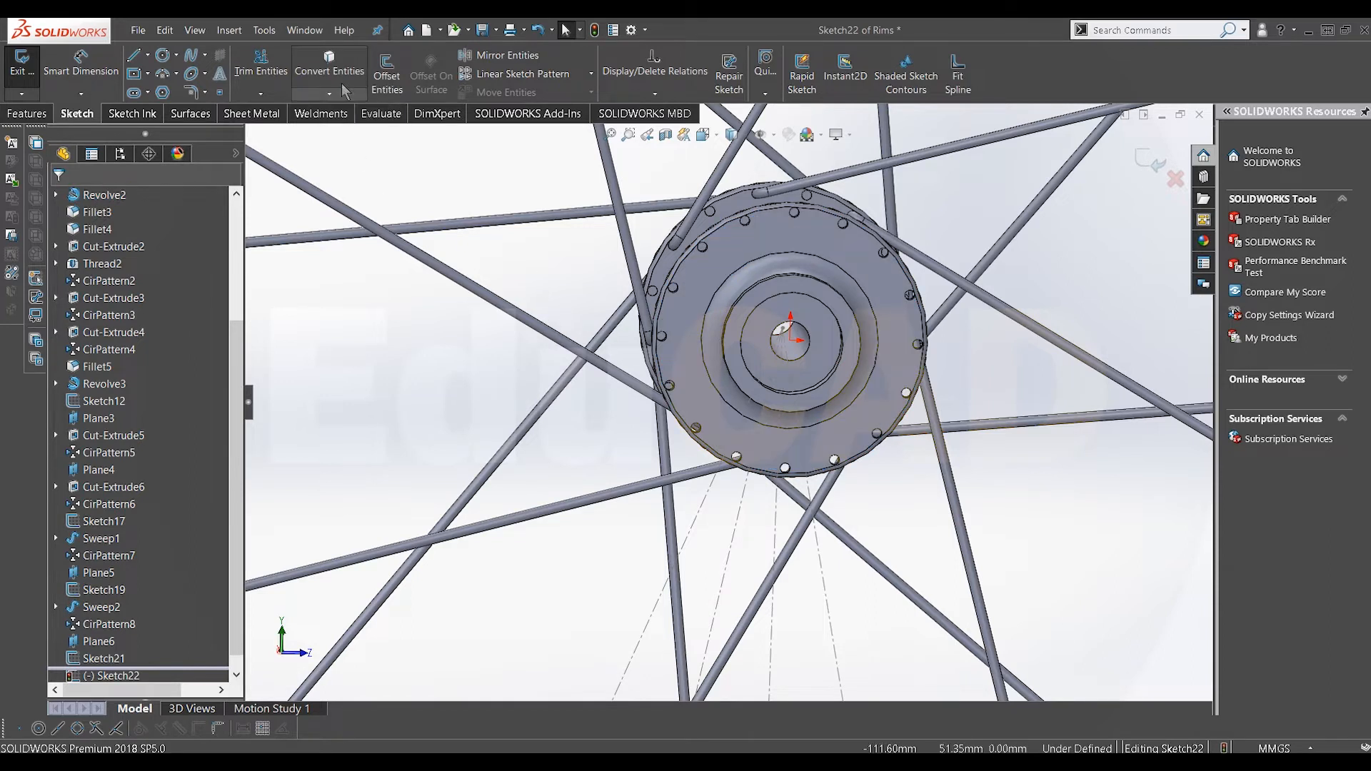
scroll(651, 361, "down", 5)
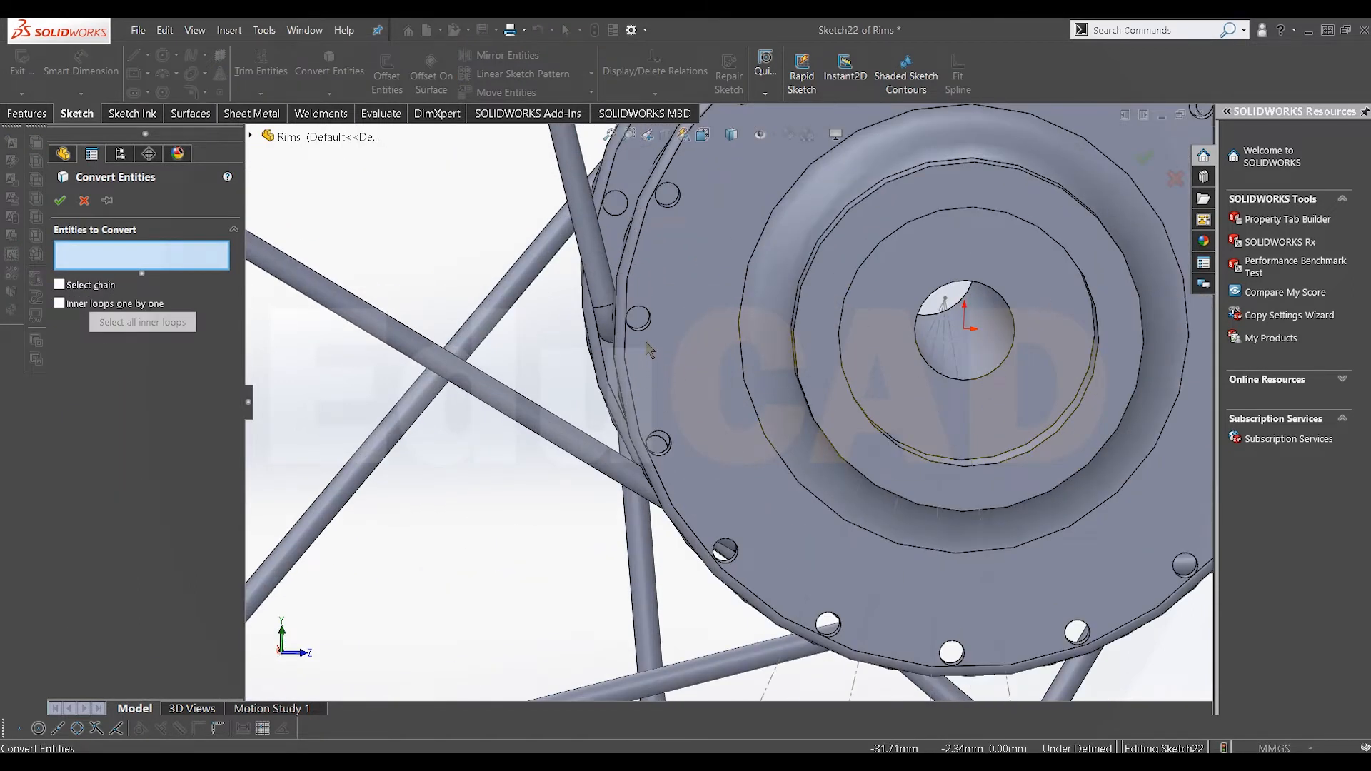
left_click(649, 330)
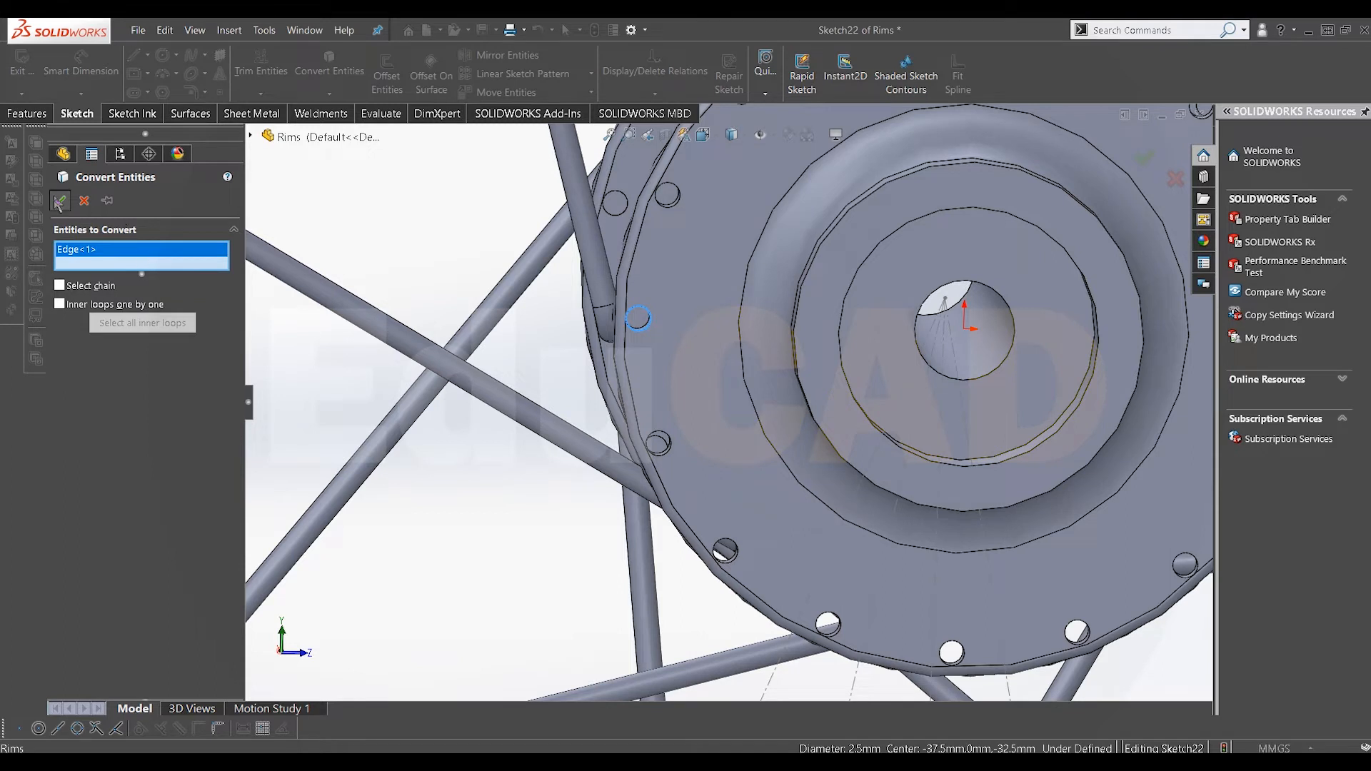
left_click(60, 201)
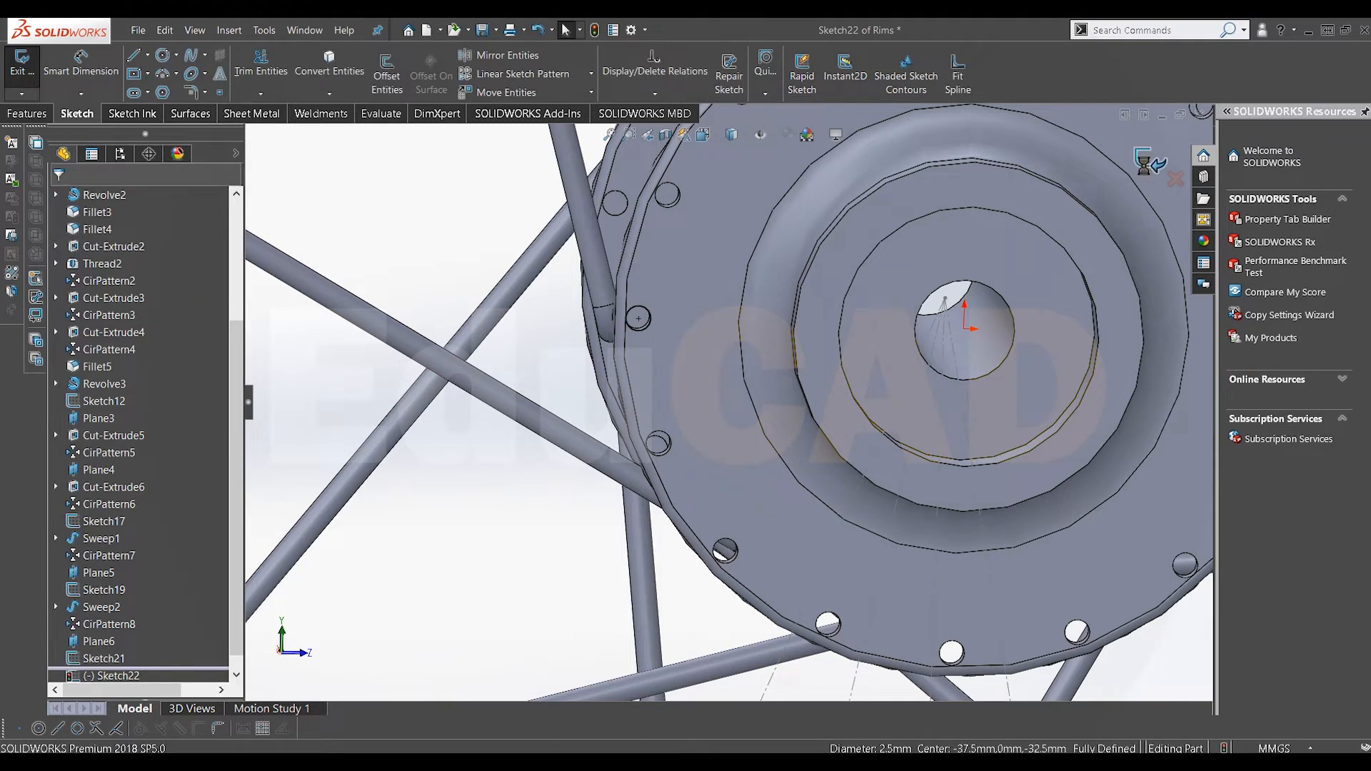
left_click(1144, 163)
left_click(347, 225)
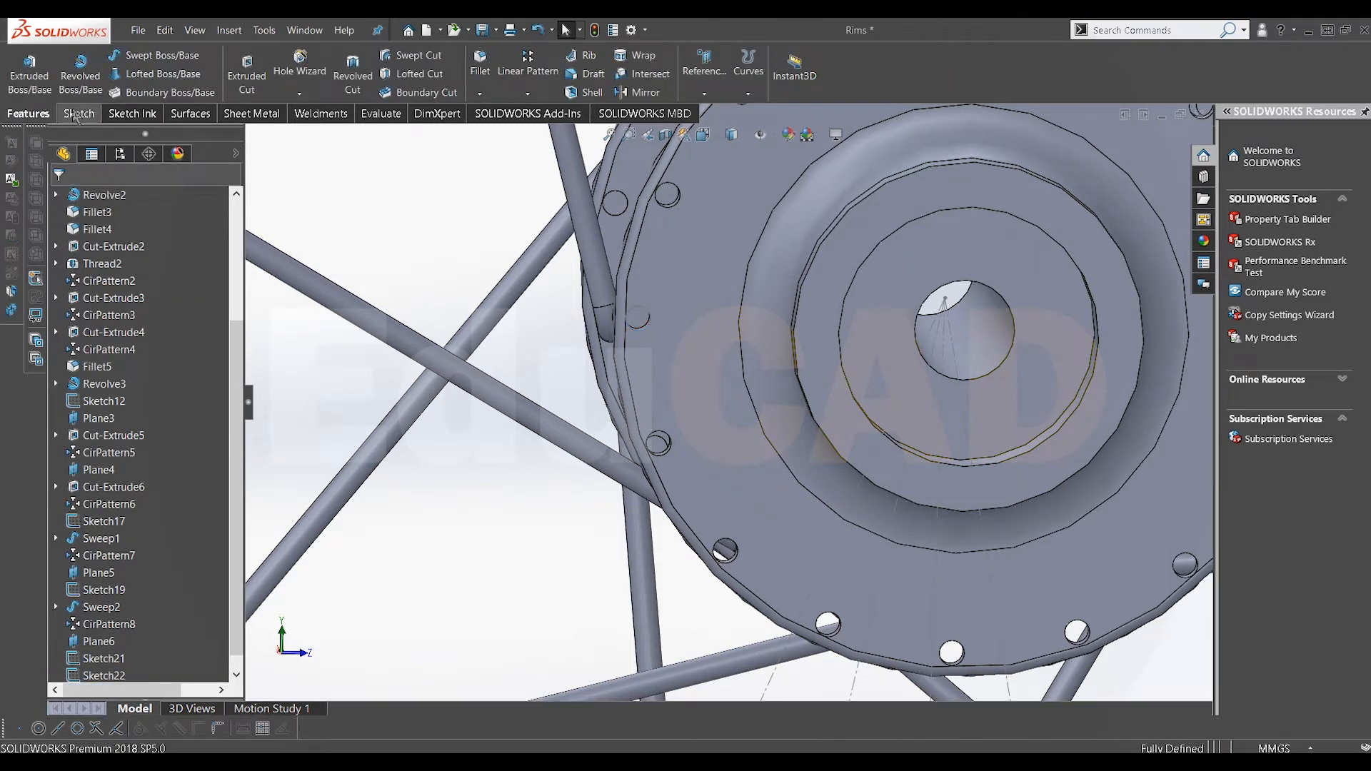
Start a 3D sketch and draw a line about 29 mm long from the flange hole's centre towards the hub's middle
left_click(76, 116)
left_click(22, 94)
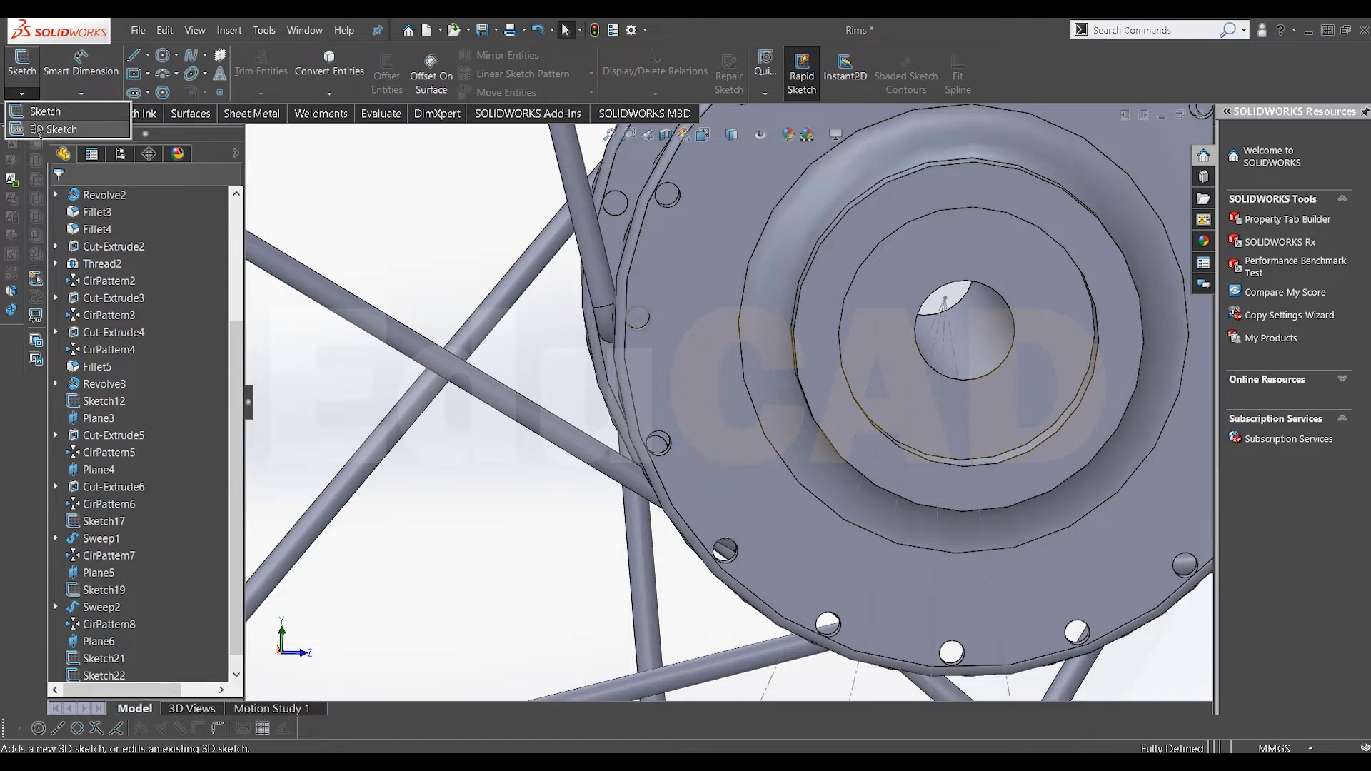
left_click(38, 129)
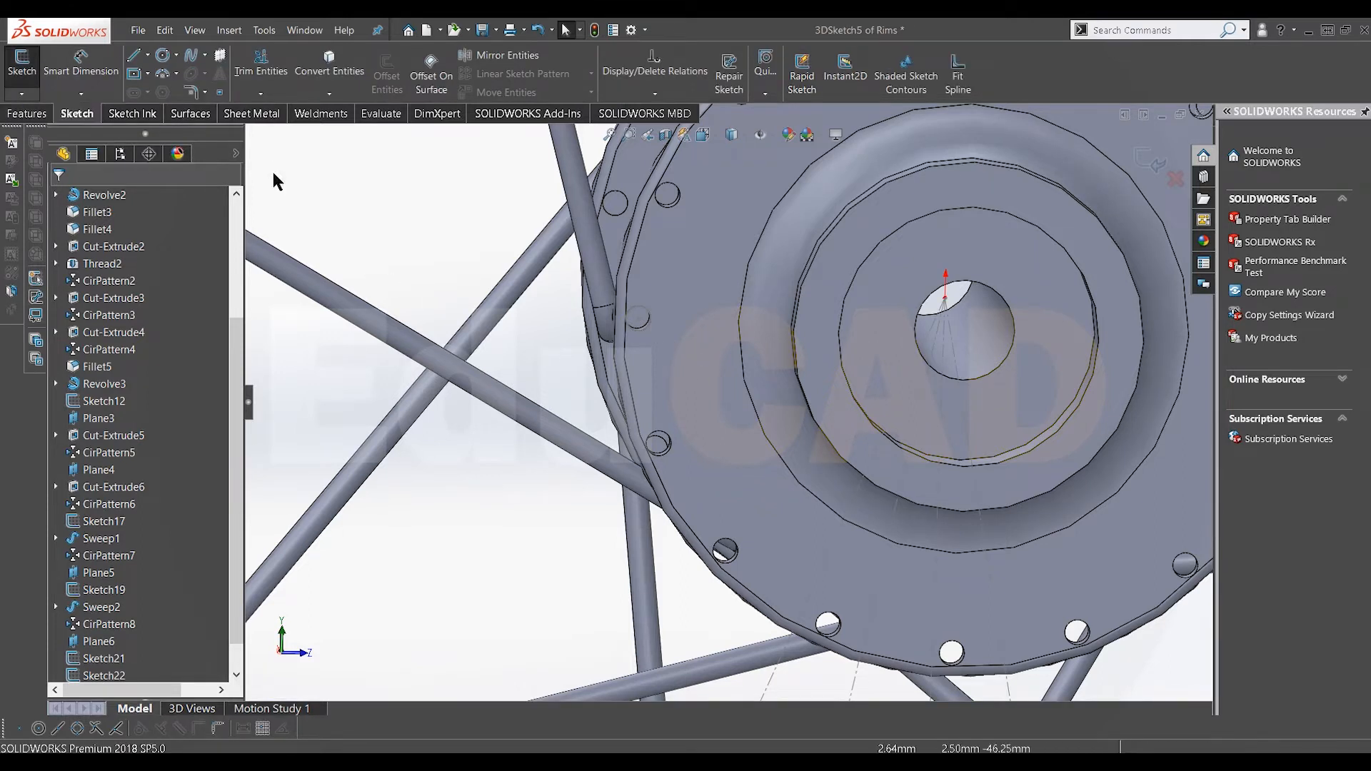
left_click(638, 319)
middle_click_drag(638, 320, 841, 336)
scroll(841, 335, "up", 2)
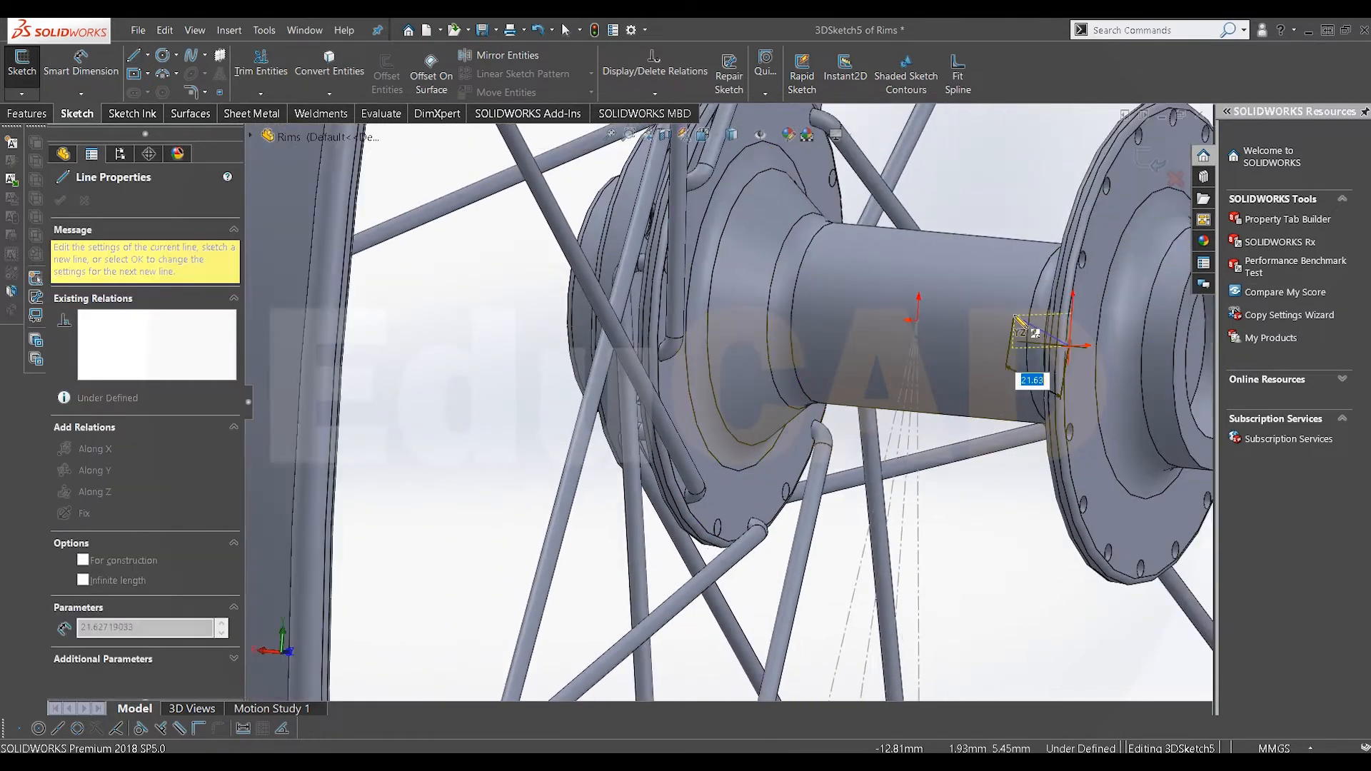
left_click(992, 341)
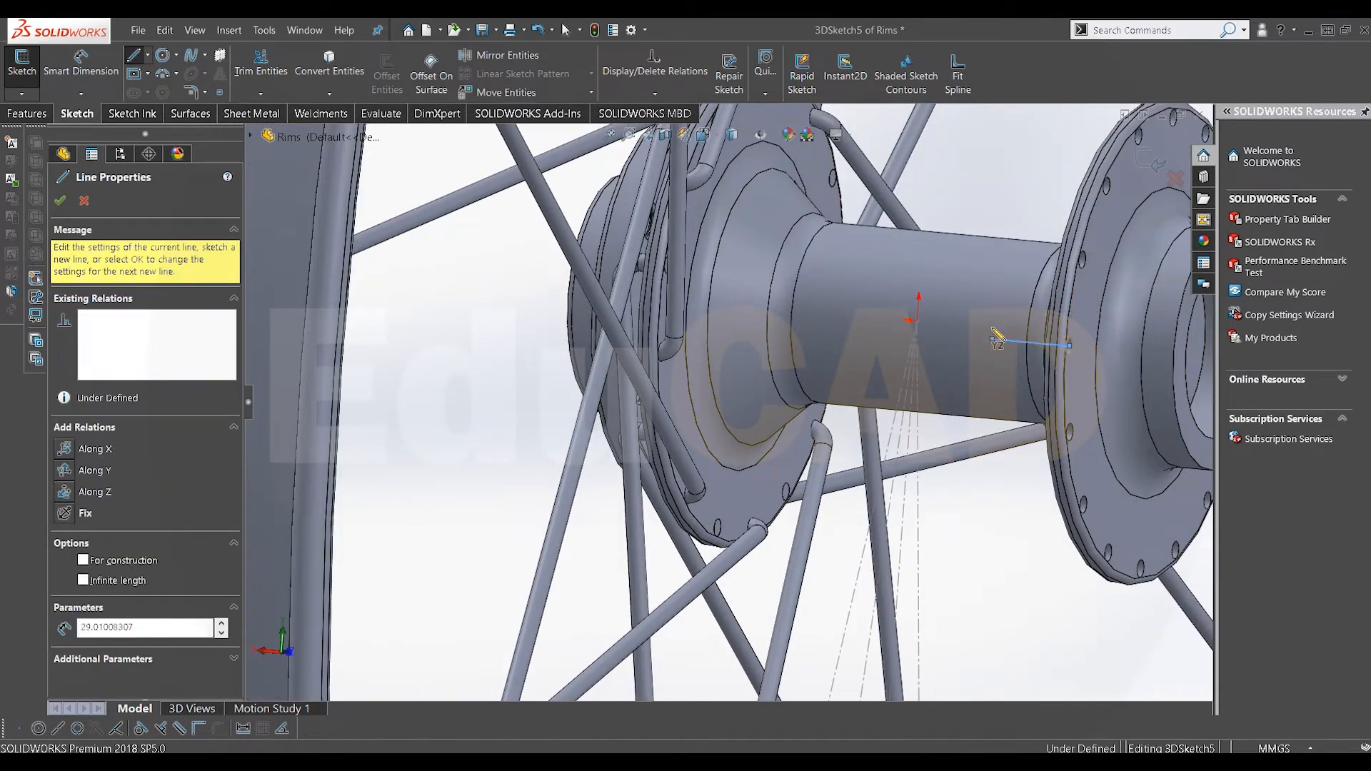
right_click(1004, 188)
left_click(1017, 198)
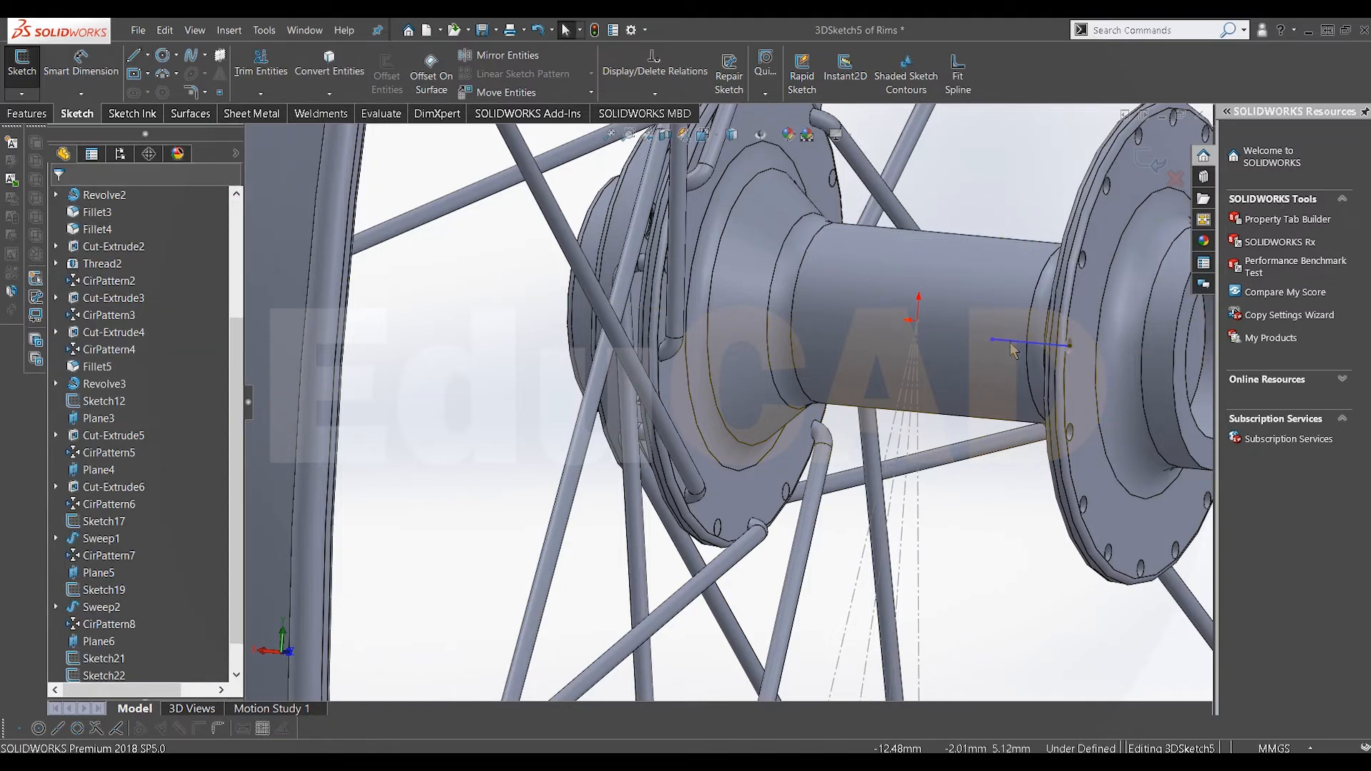
Constrain the line along X and move its free endpoint to the inner side of the flange
left_click(1011, 343)
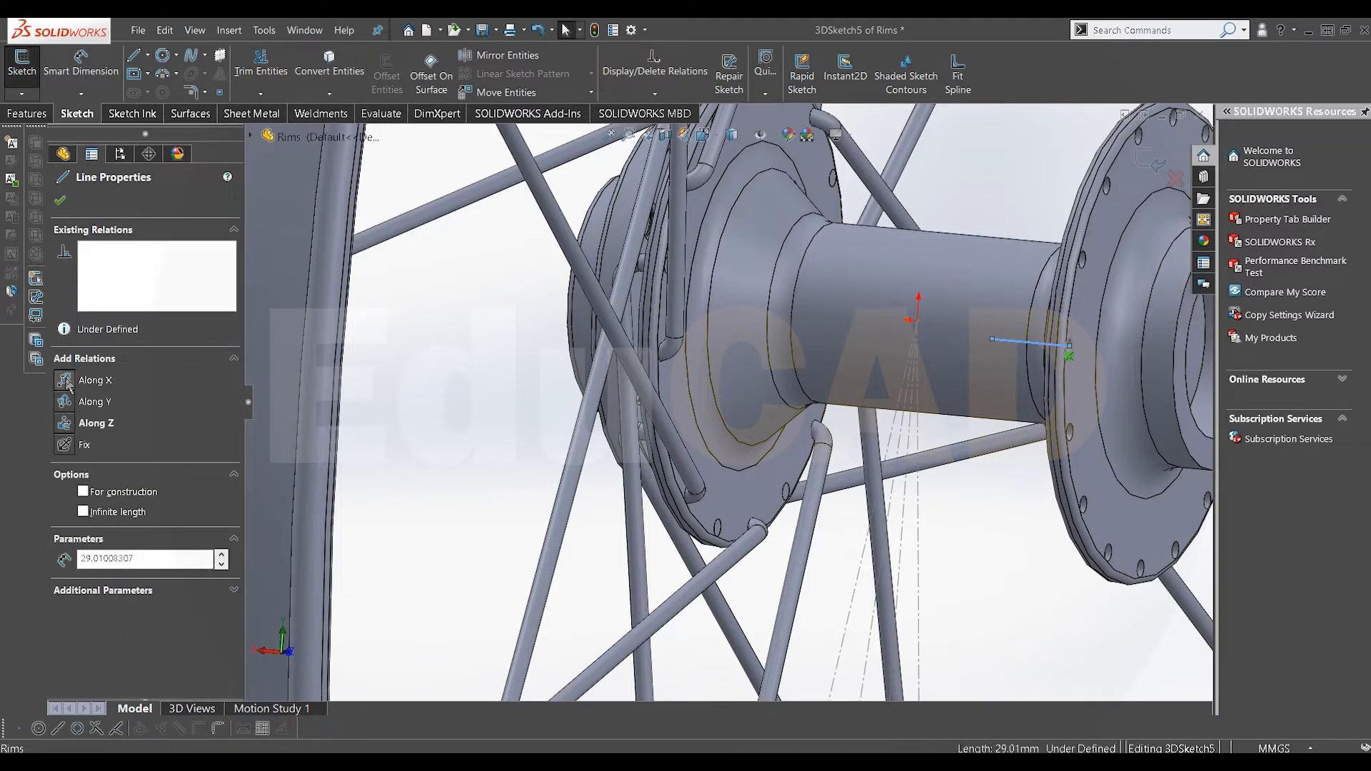
scroll(841, 407, "up", 4)
middle_click_drag(841, 407, 542, 336)
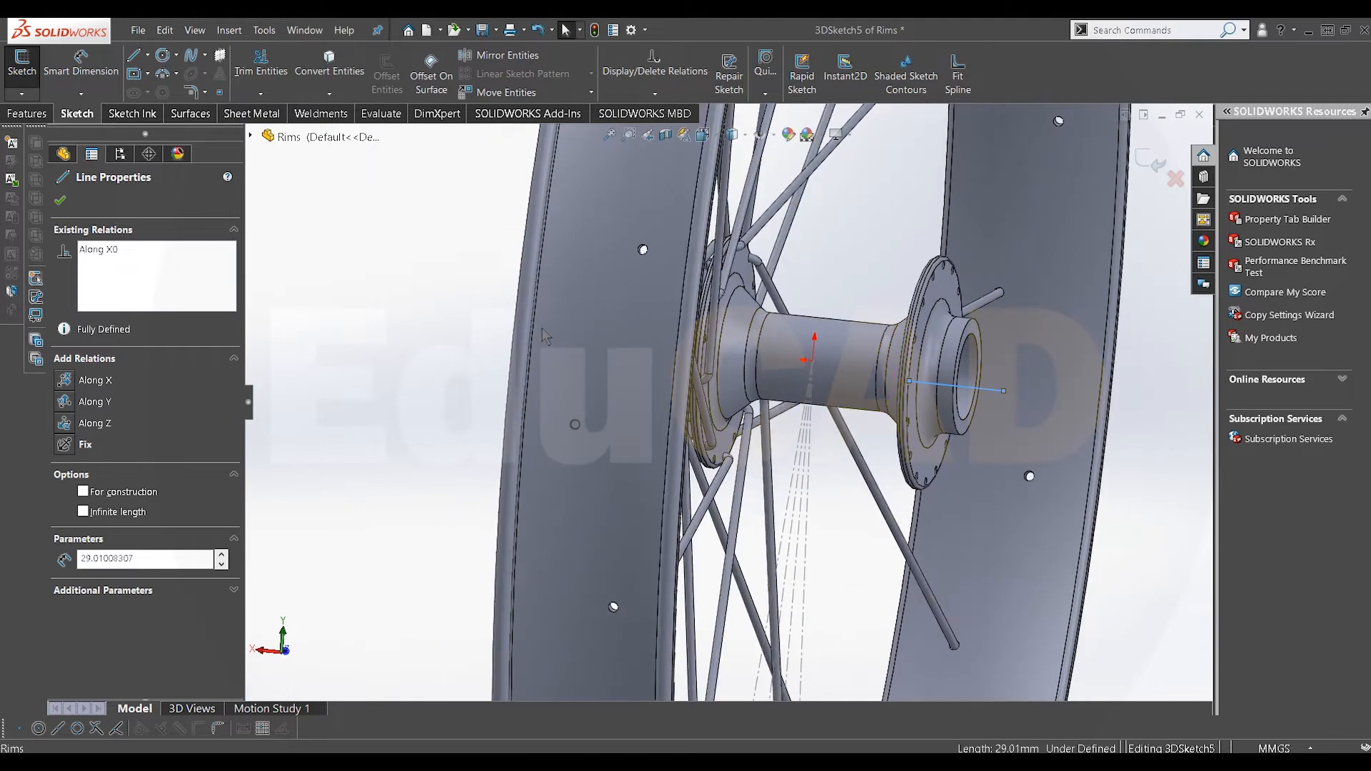
key("Escape")
scroll(988, 396, "down", 5)
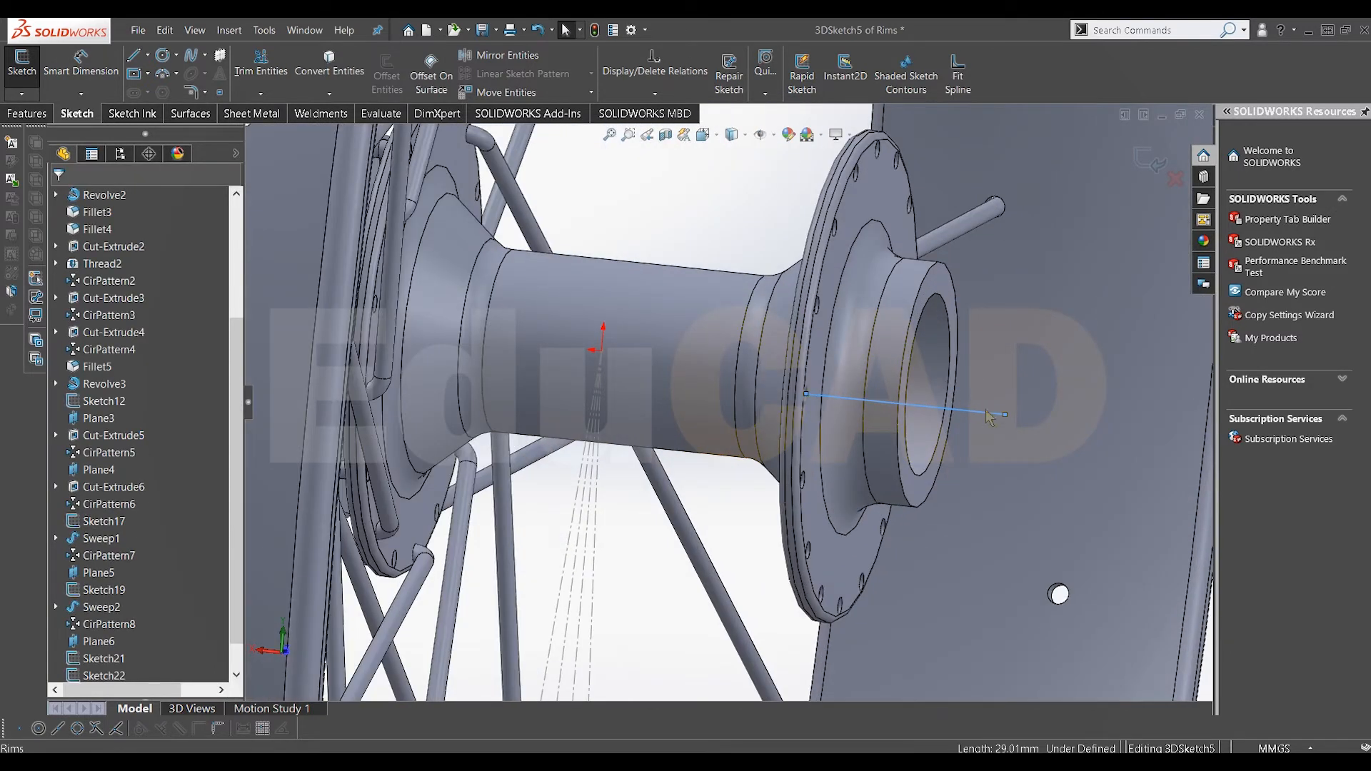
left_click_drag(1005, 414, 722, 394)
Dimension the short line through the flange hole and set its length to 5 mm
left_click(79, 71)
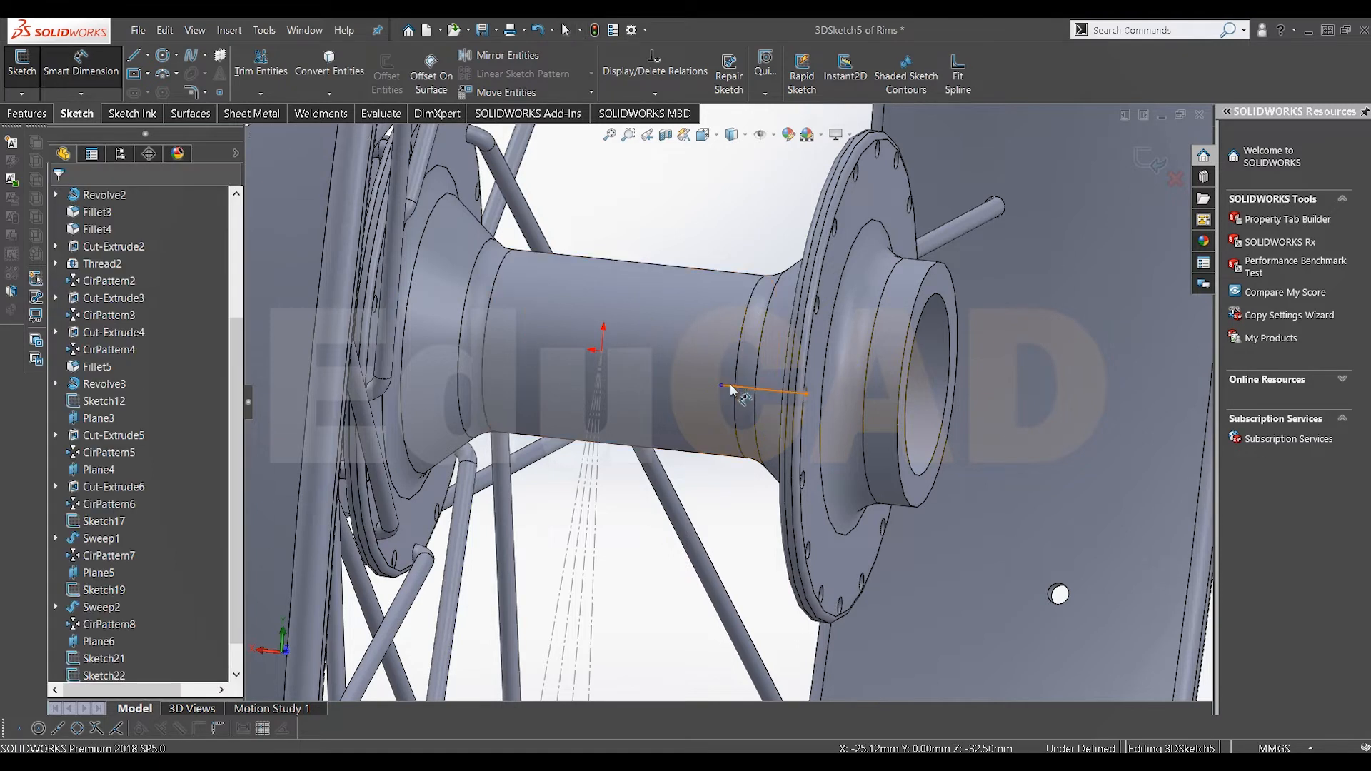
left_click(763, 390)
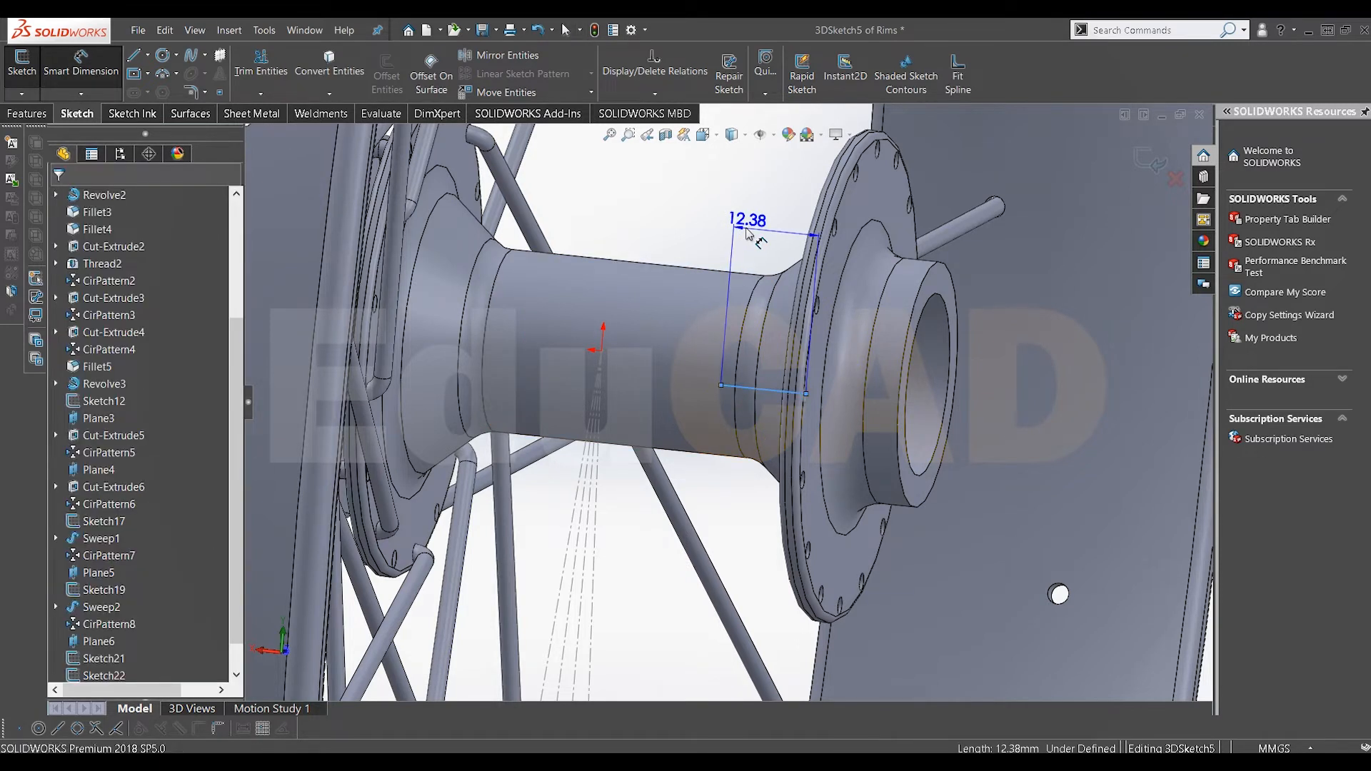
left_click(746, 233)
type("7")
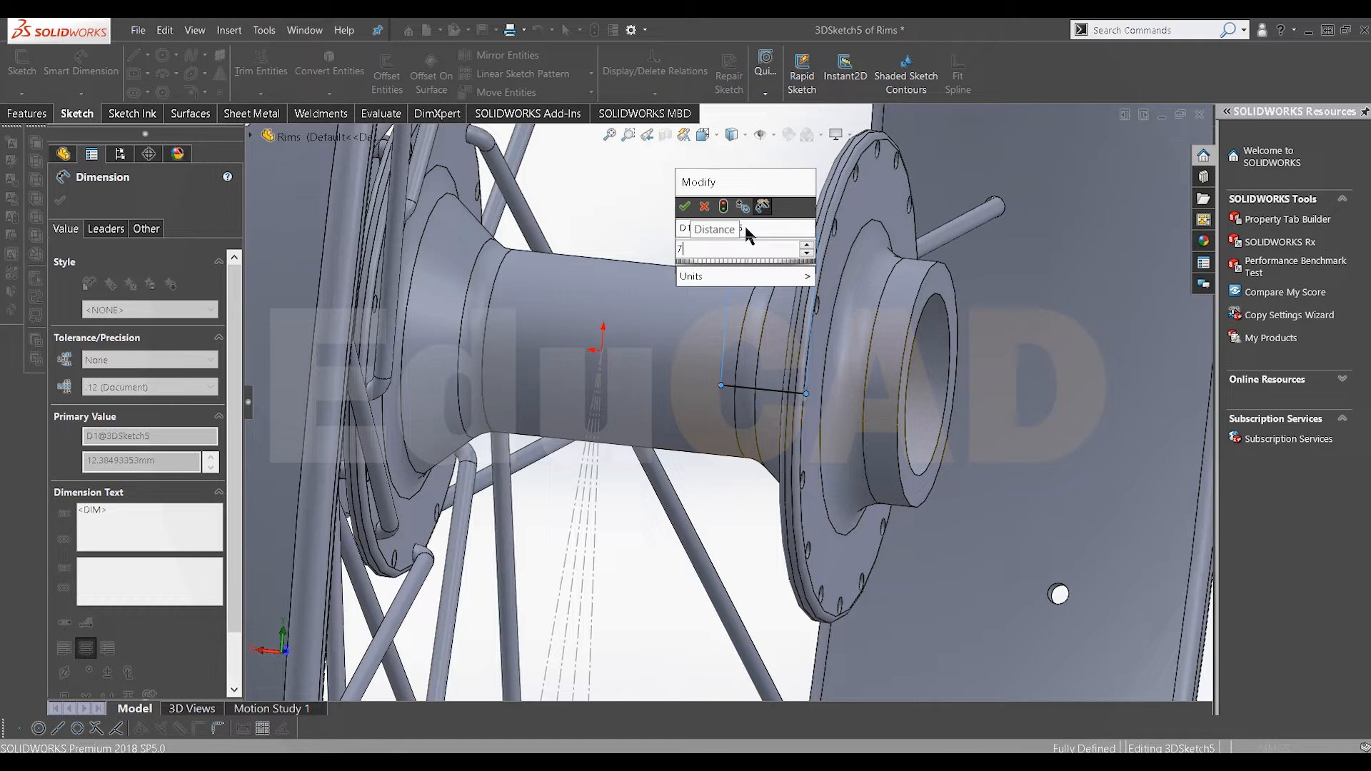
key("BackSpace")
type("6")
key("Return")
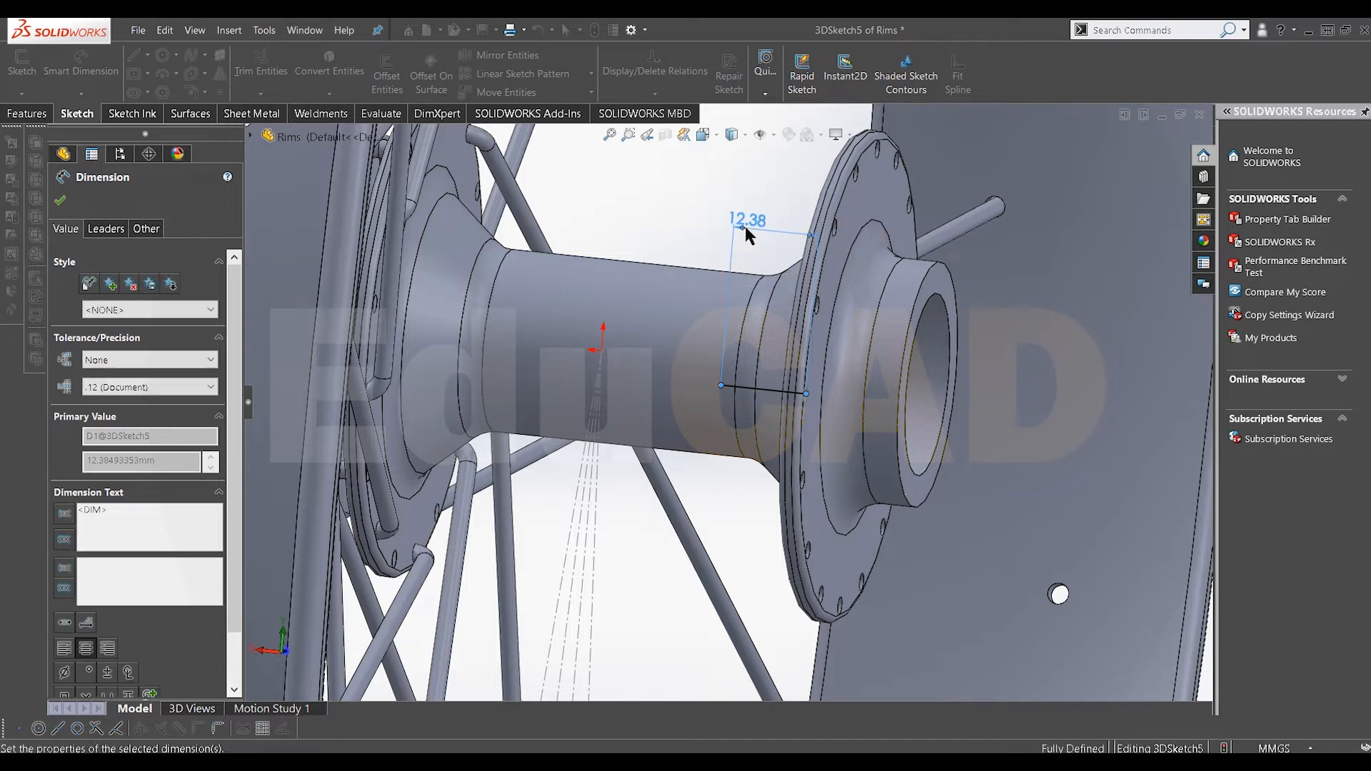
scroll(799, 414, "down", 3)
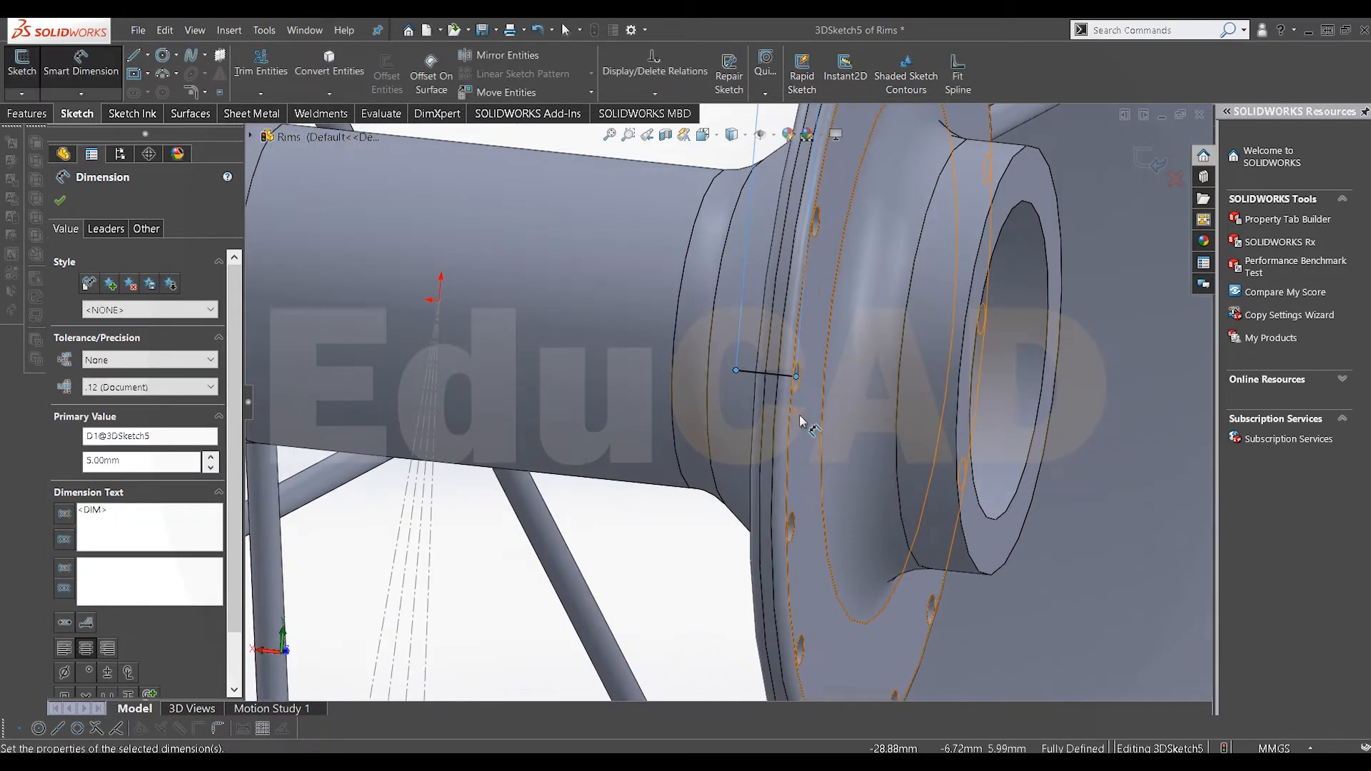
left_click(59, 202)
Draw a line from the inner end of the 5 mm line to the centre of the converted rim-hole circle
left_click(134, 58)
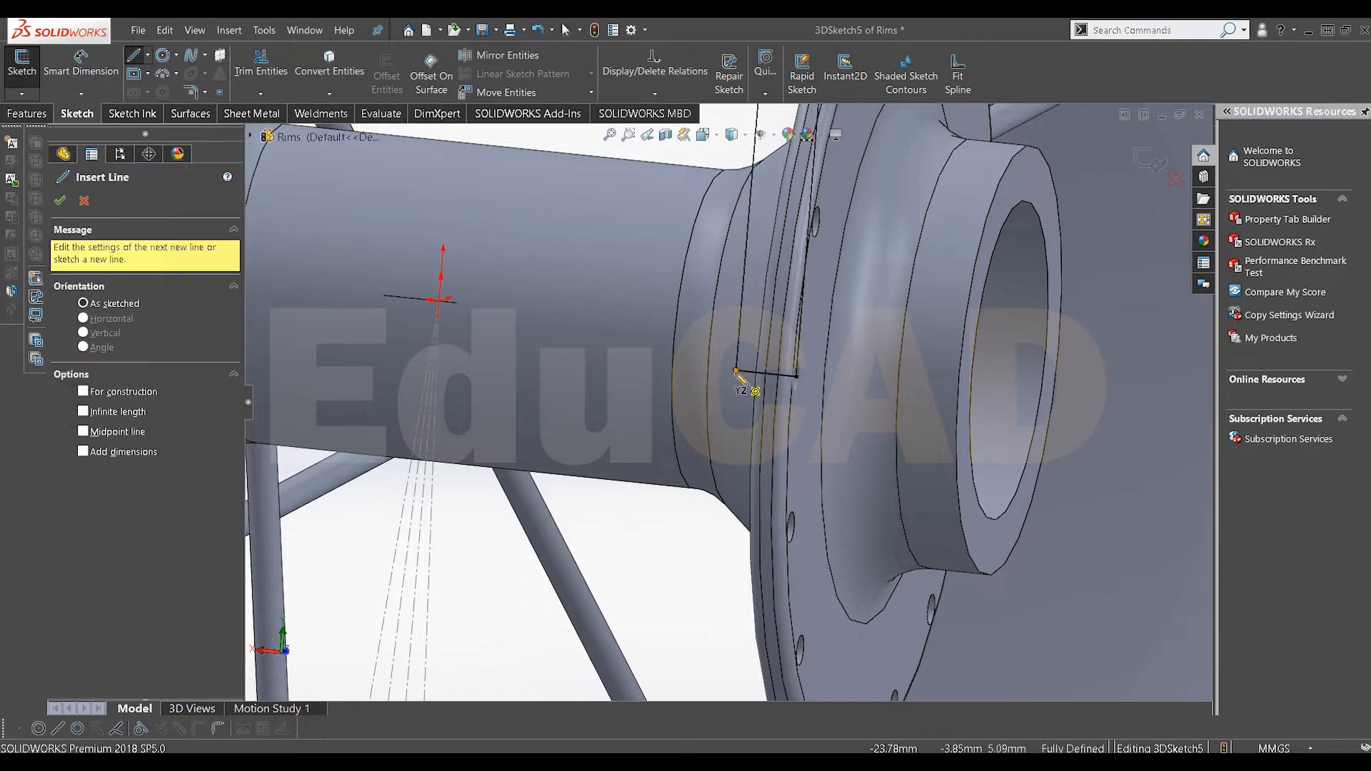
left_click(739, 374)
scroll(740, 386, "up", 5)
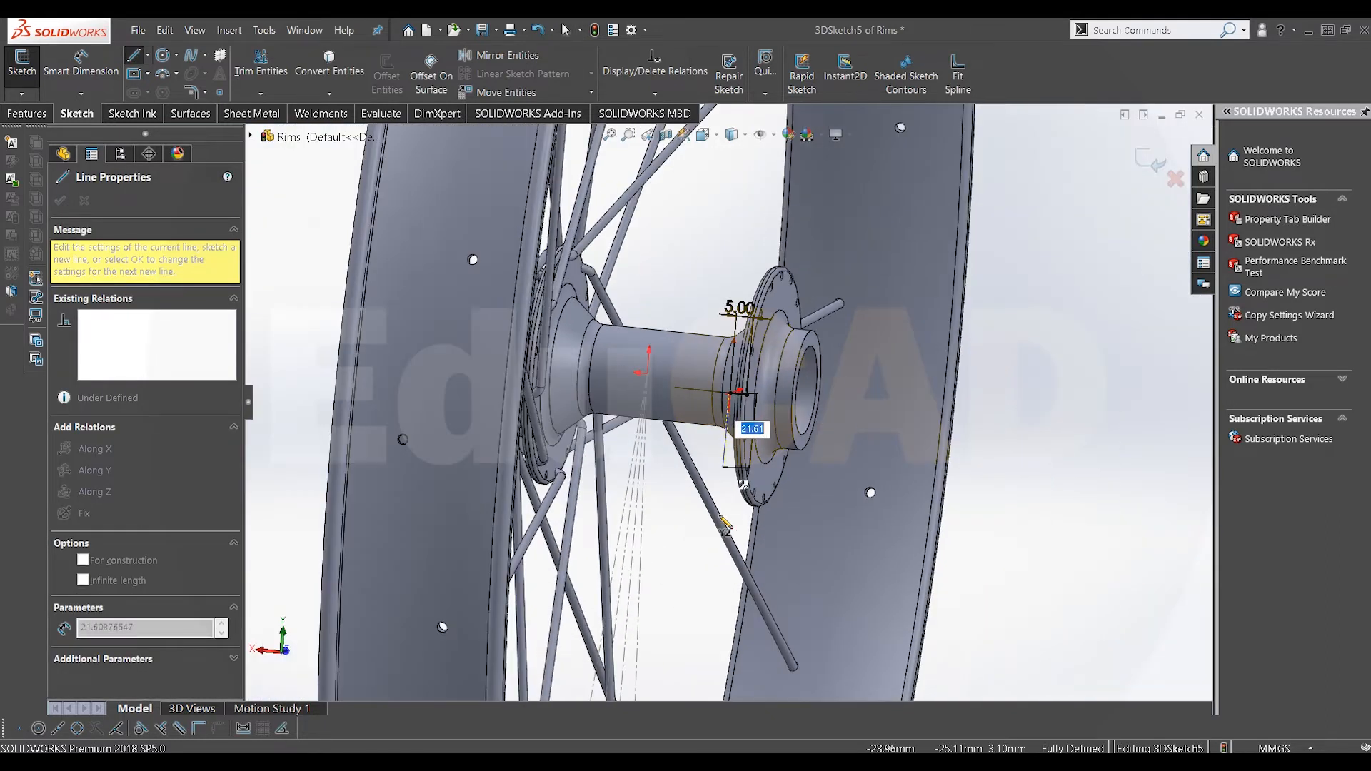
scroll(728, 527, "up", 5)
scroll(734, 545, "down", 2)
middle_click_drag(734, 546, 635, 589)
scroll(699, 643, "down", 8)
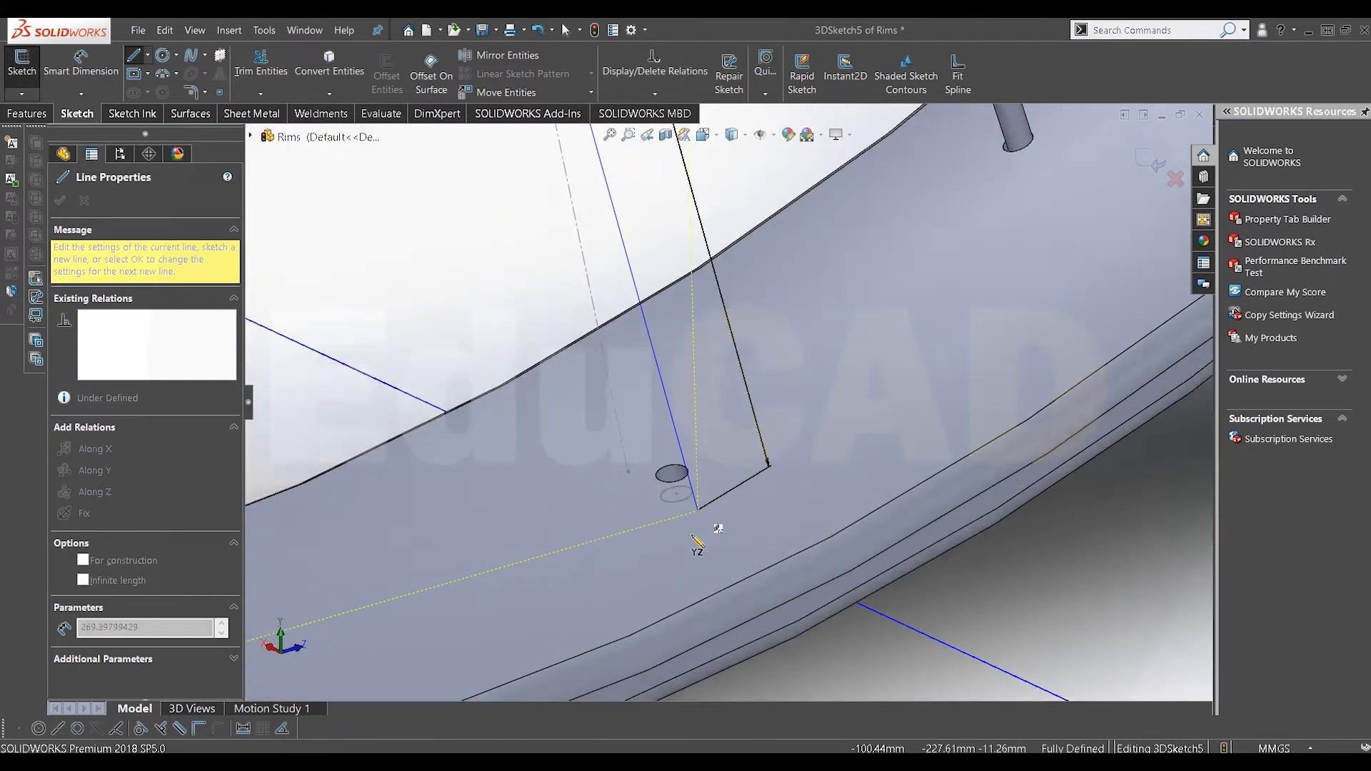
right_click(747, 376)
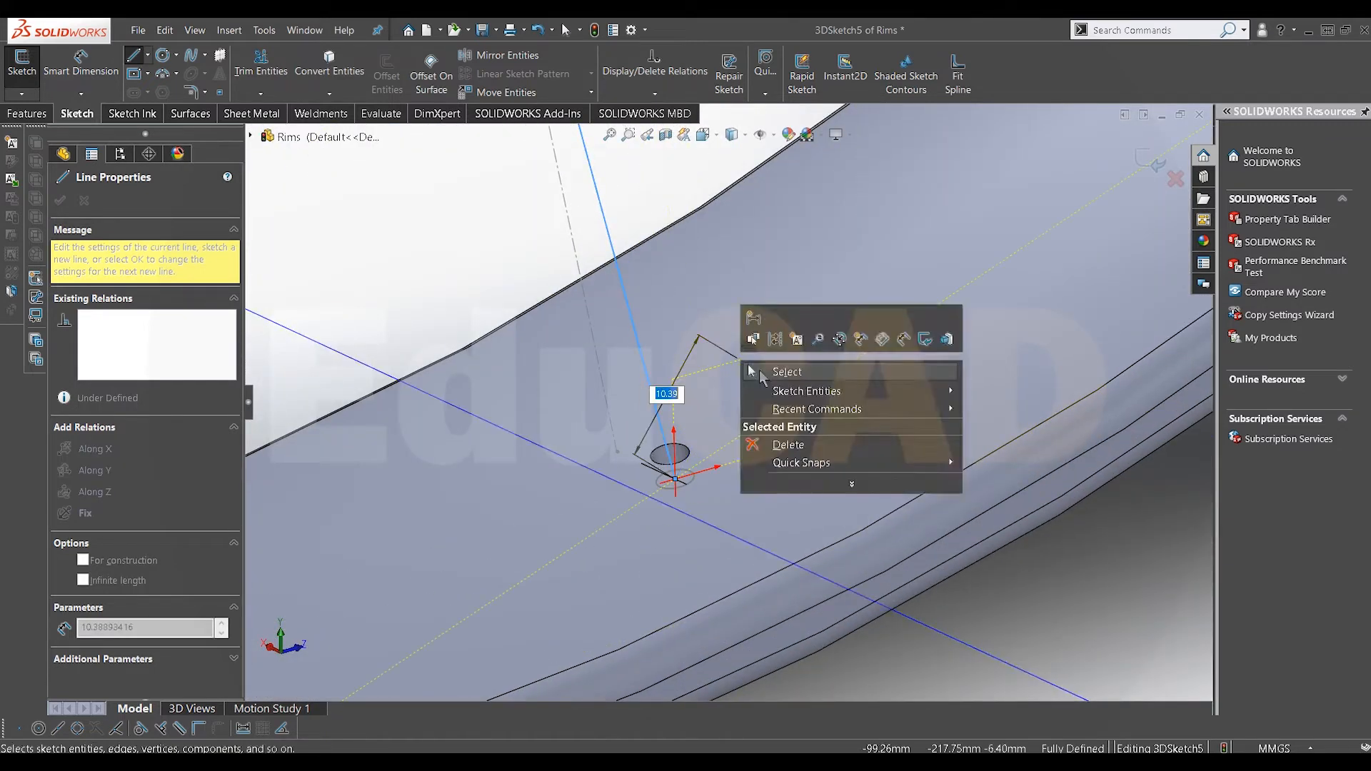
left_click(758, 372)
Round the corner between the two path lines with a 3 mm sketch fillet and exit the 3D sketch
scroll(743, 380, "up", 5)
scroll(714, 403, "up", 4)
scroll(687, 204, "down", 9)
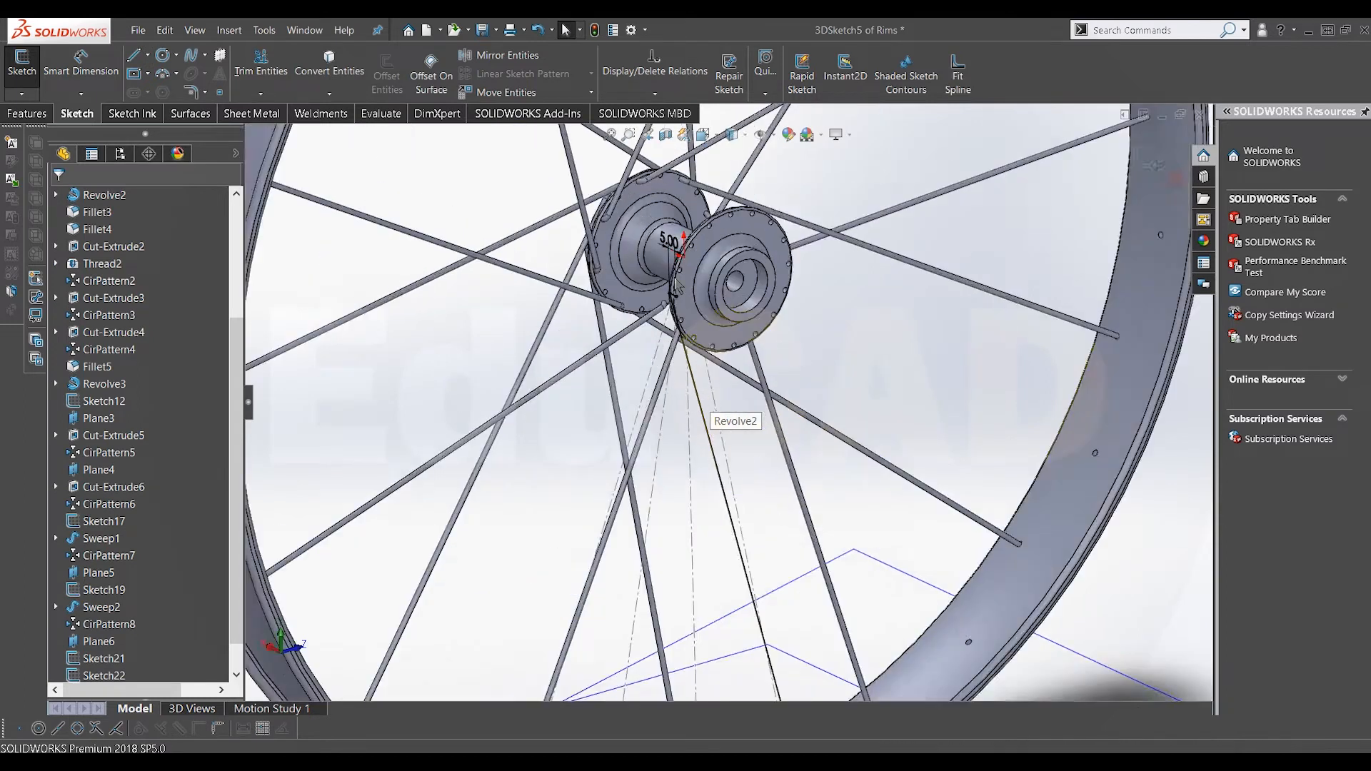
middle_click_drag(679, 223, 703, 295)
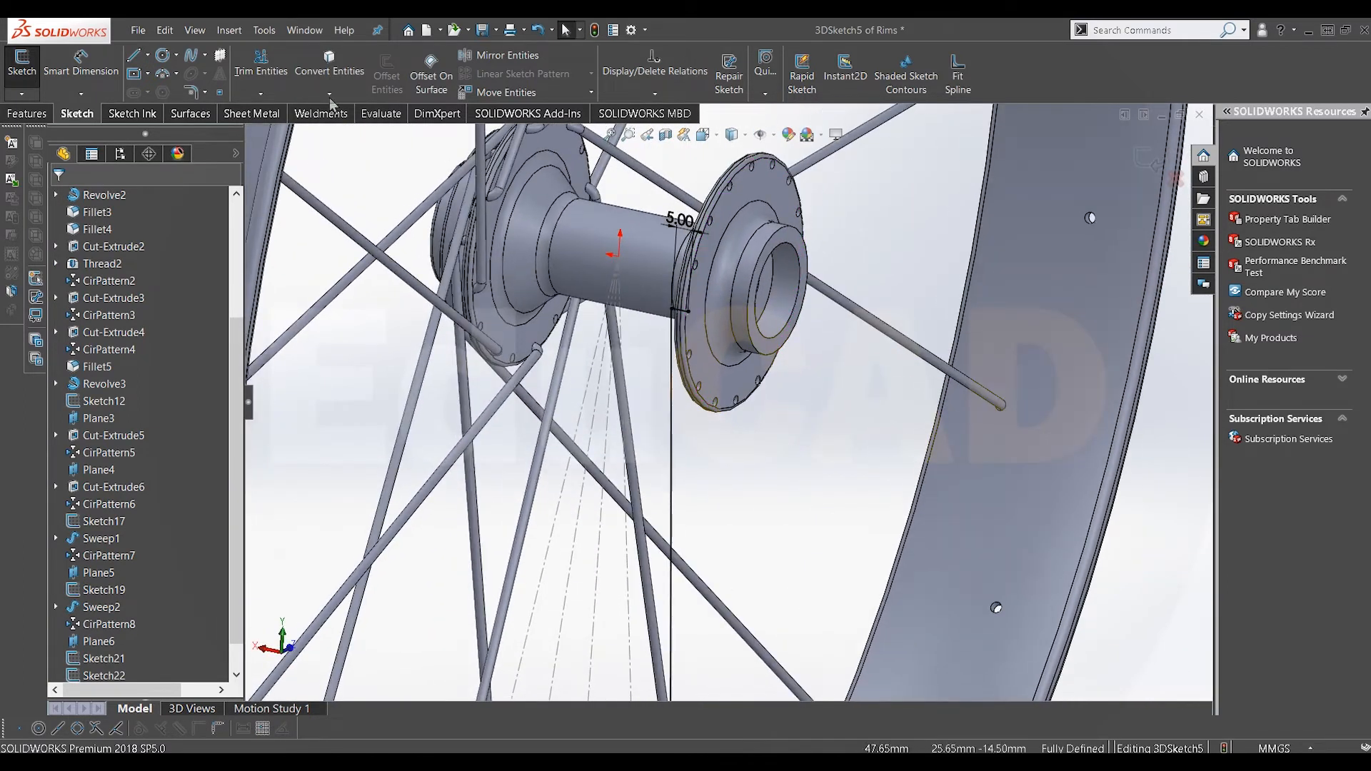
left_click(191, 95)
scroll(670, 333, "down", 3)
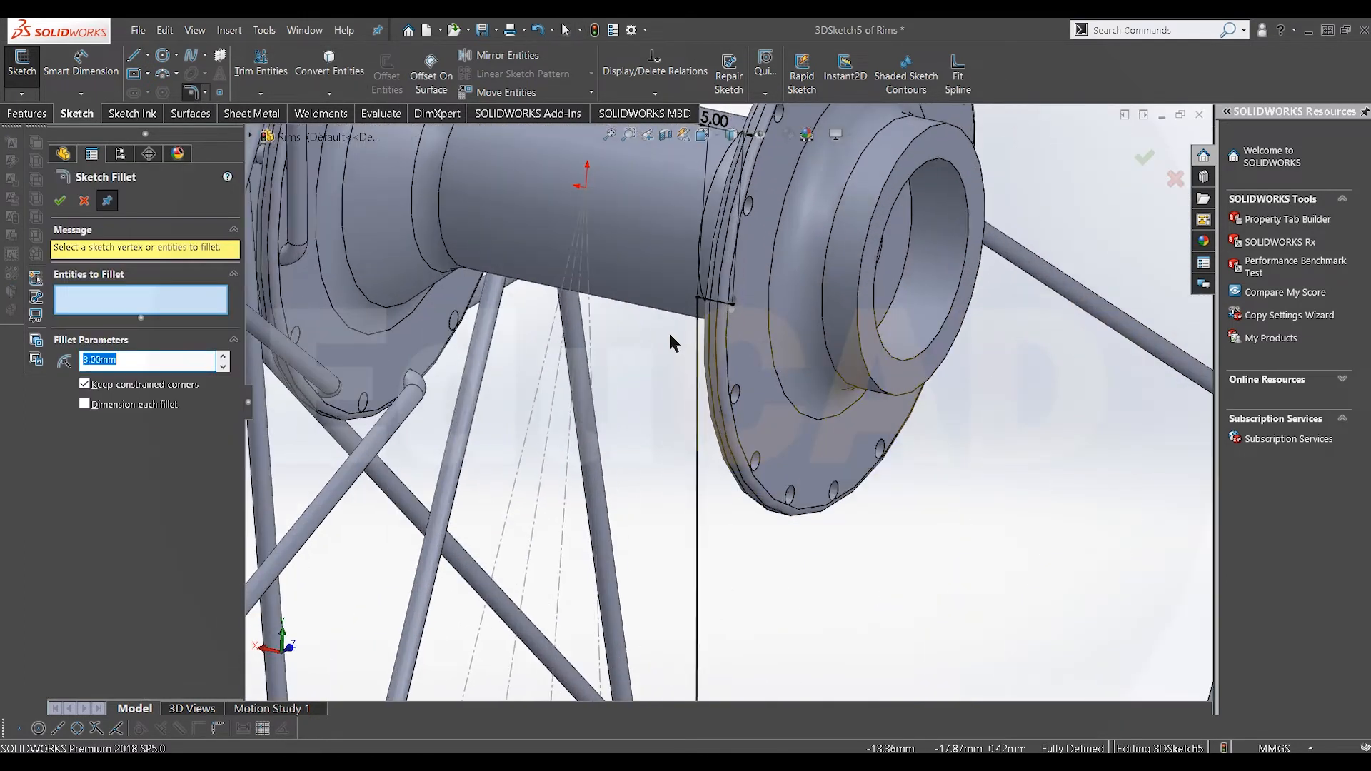
left_click(698, 301)
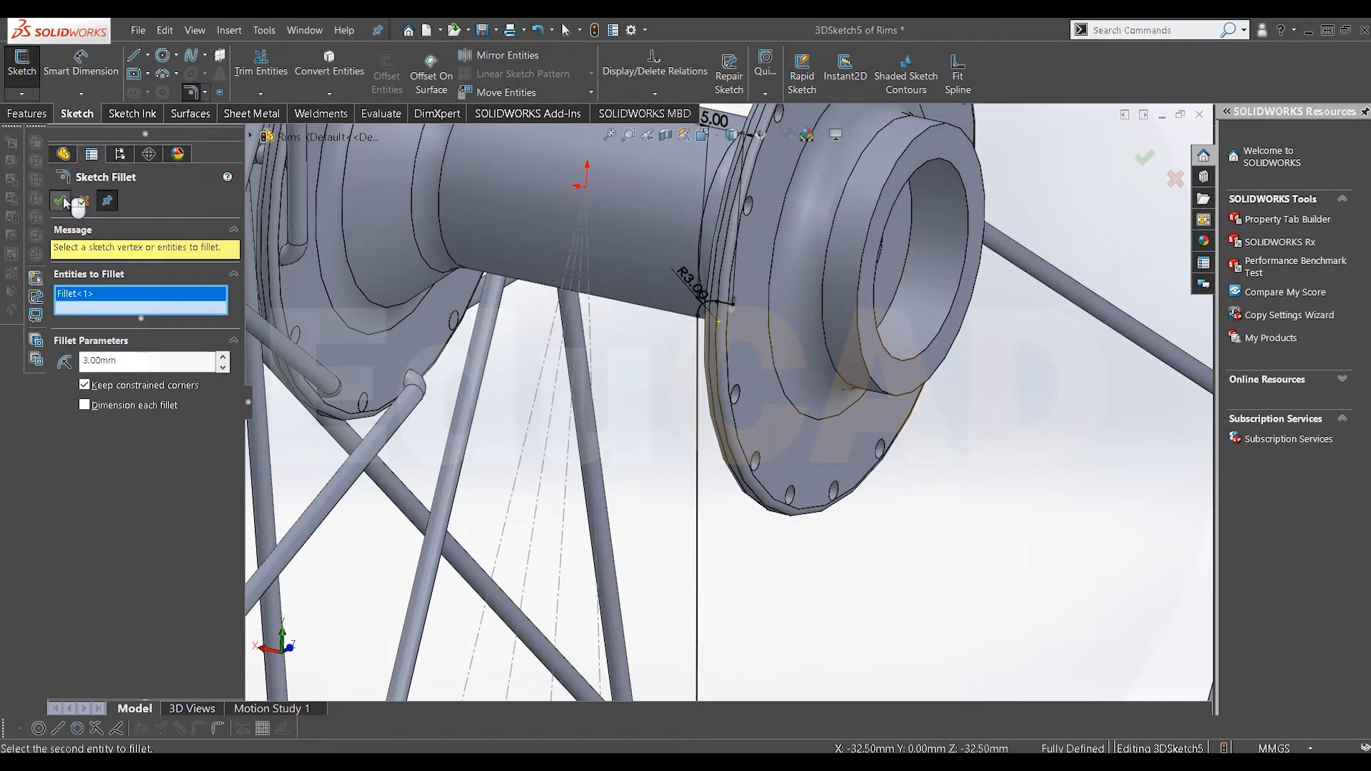
left_click(63, 201)
scroll(1085, 223, "up", 5)
left_click(1148, 159)
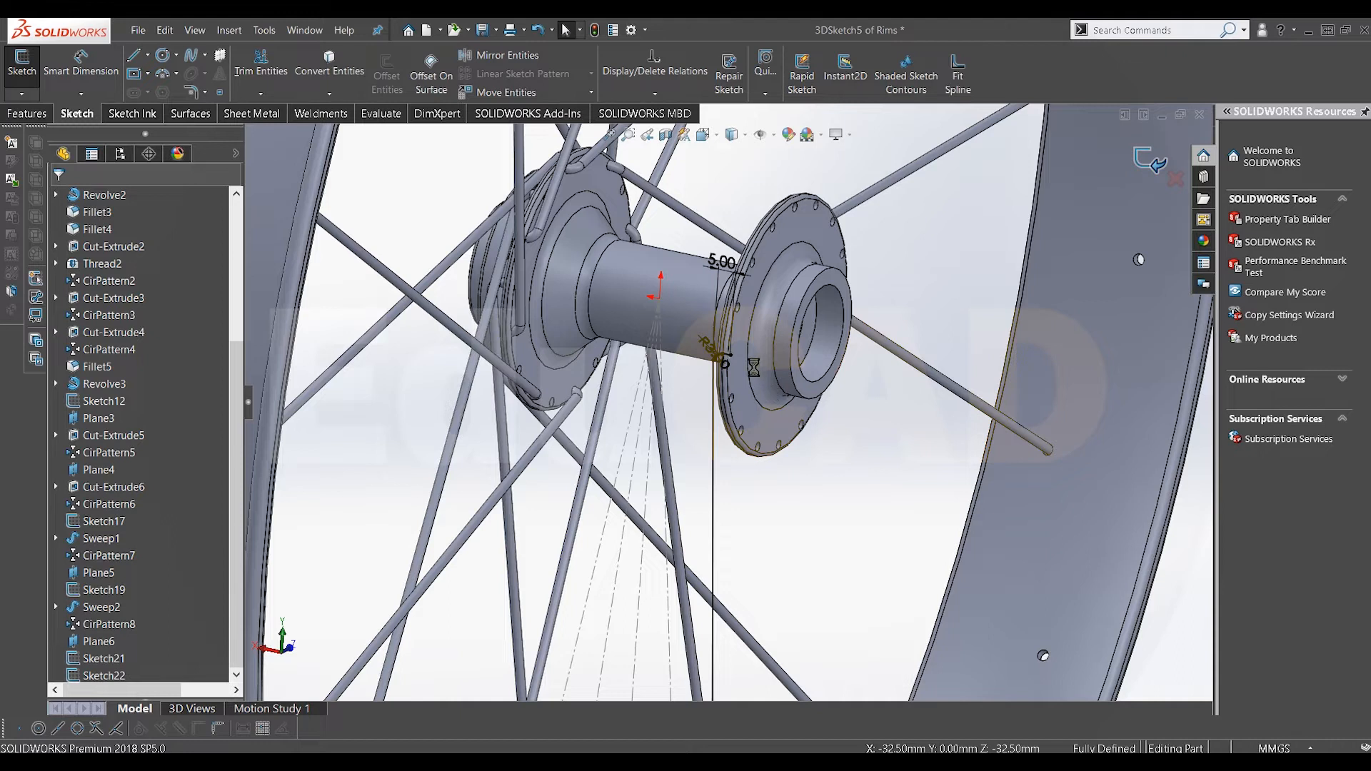
Sweep the flange-hole circle along the new 3D sketch path with Merge result off to create the spoke
scroll(753, 367, "down", 6)
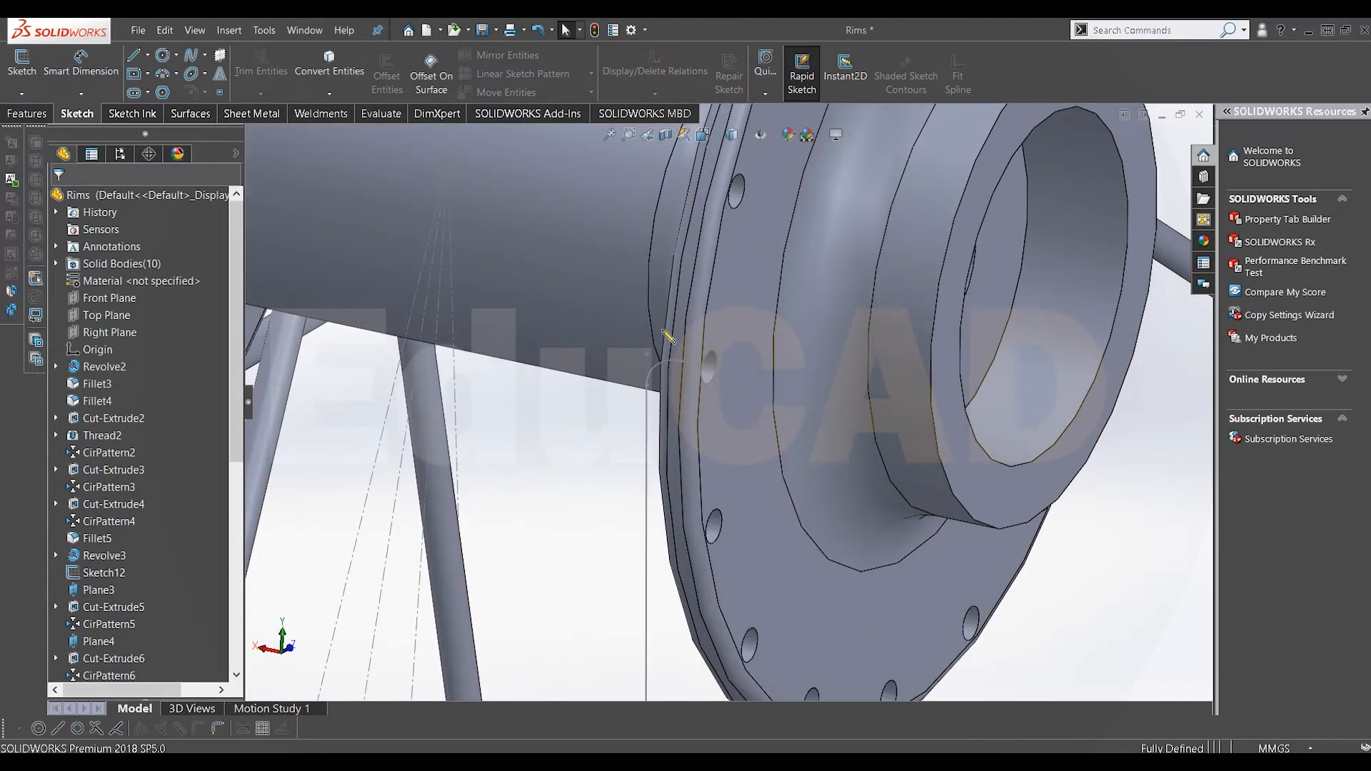
left_click(28, 114)
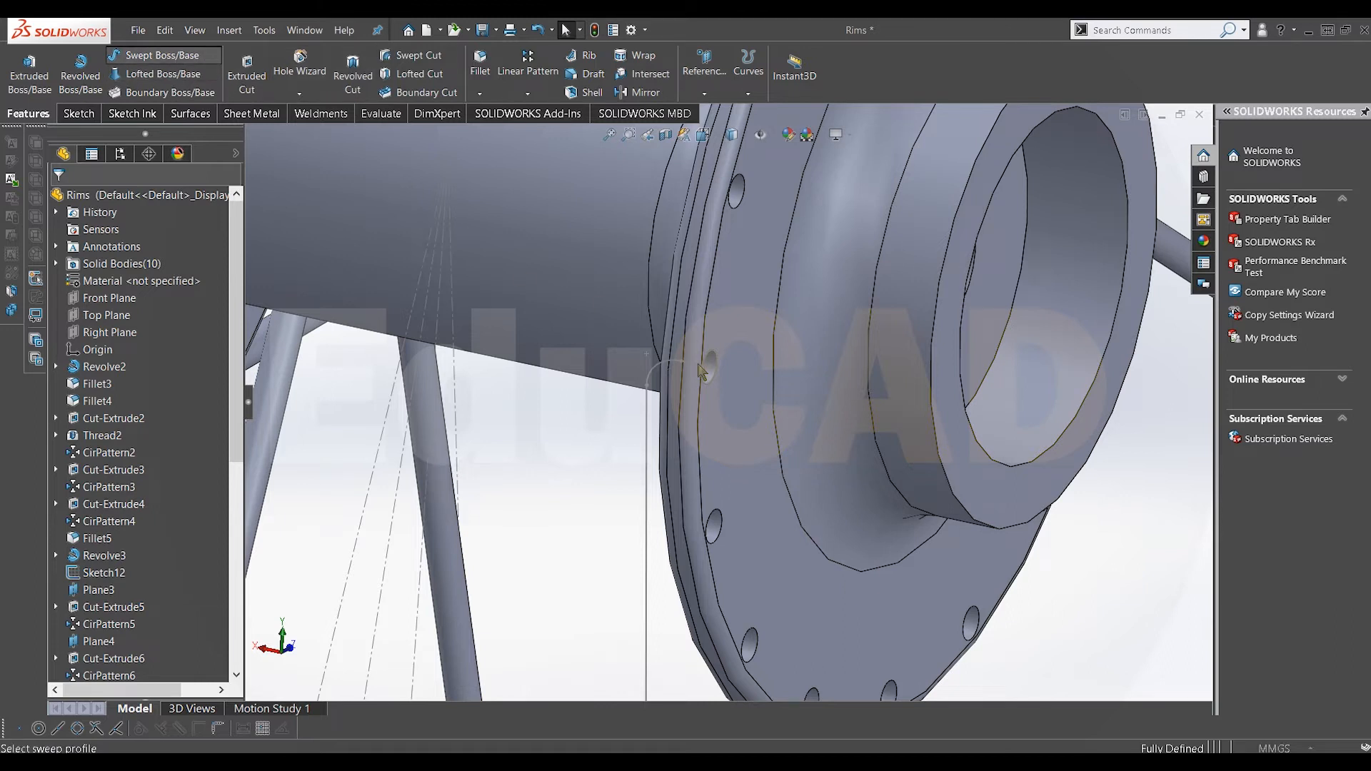
scroll(714, 379, "down", 2)
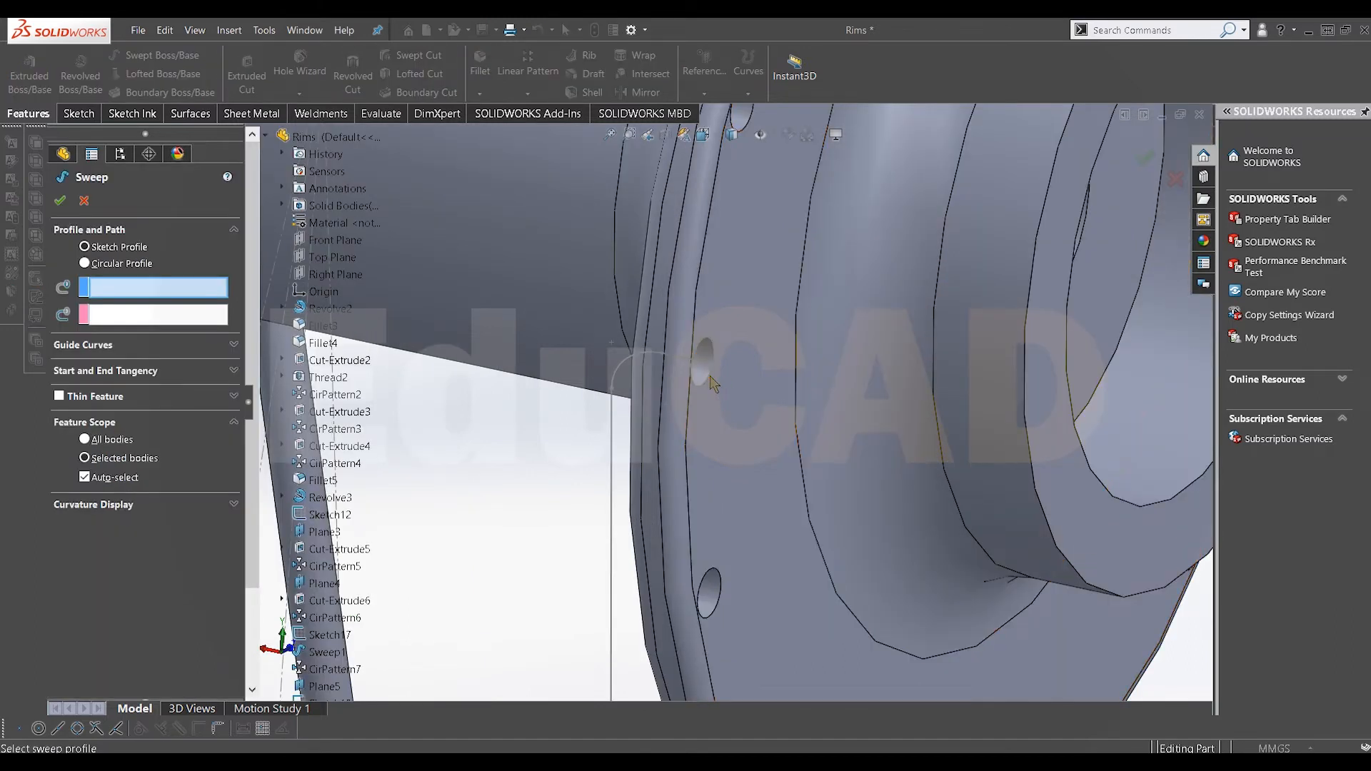
left_click(709, 377)
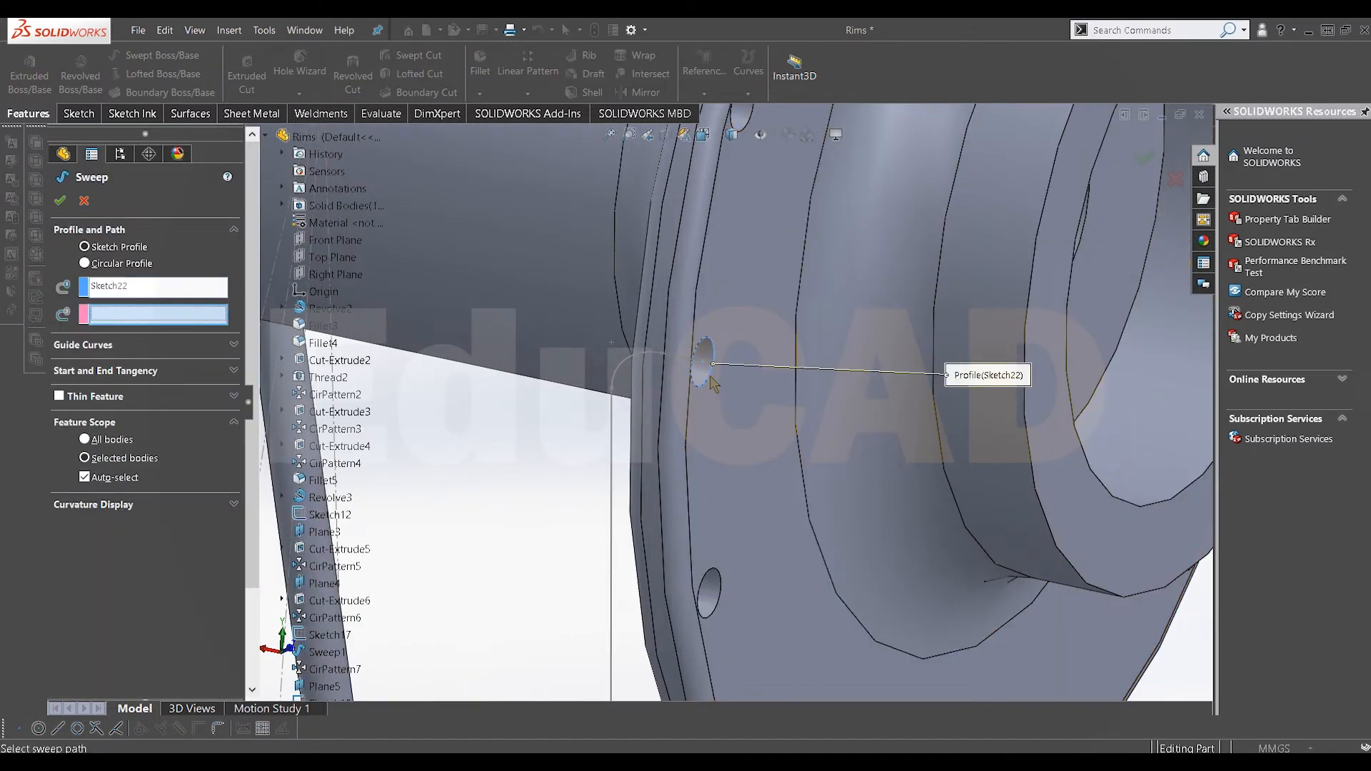
left_click(625, 361)
scroll(640, 379, "up", 4)
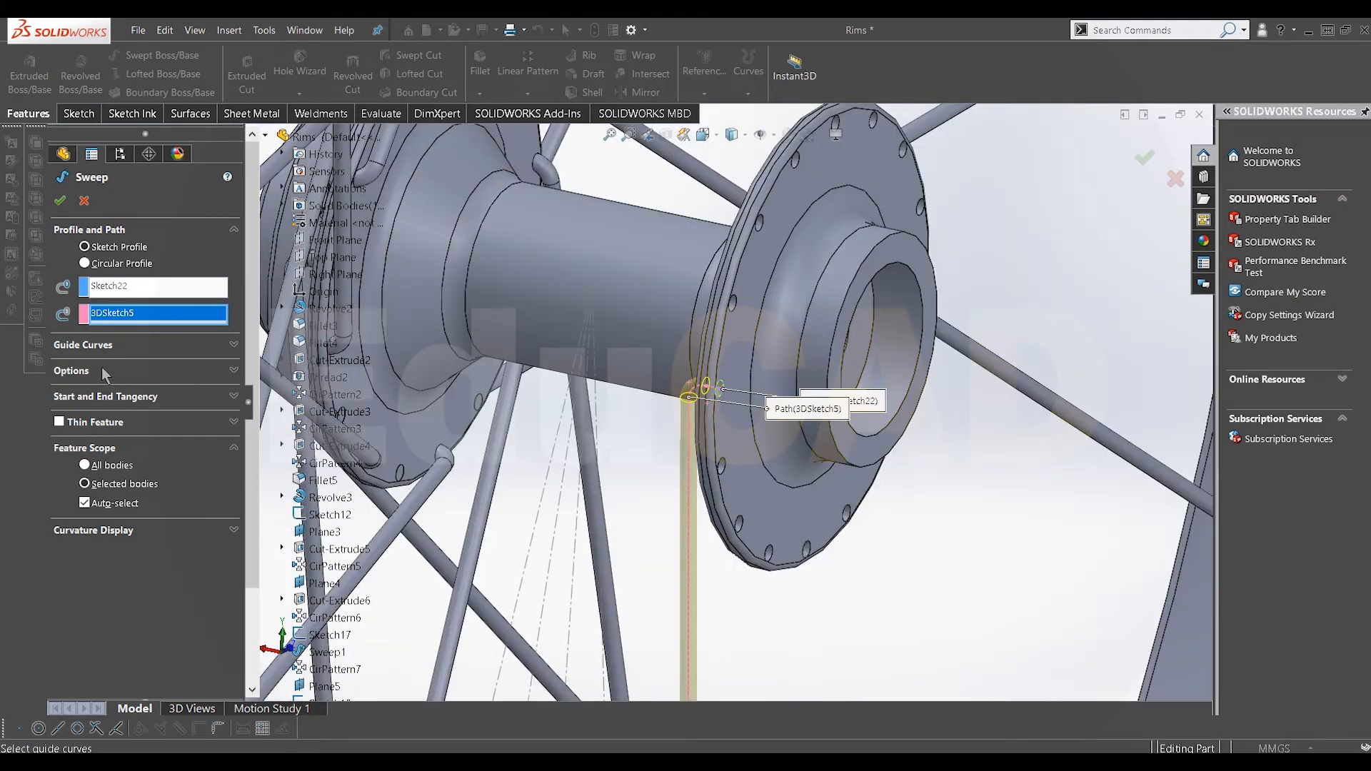
left_click(105, 373)
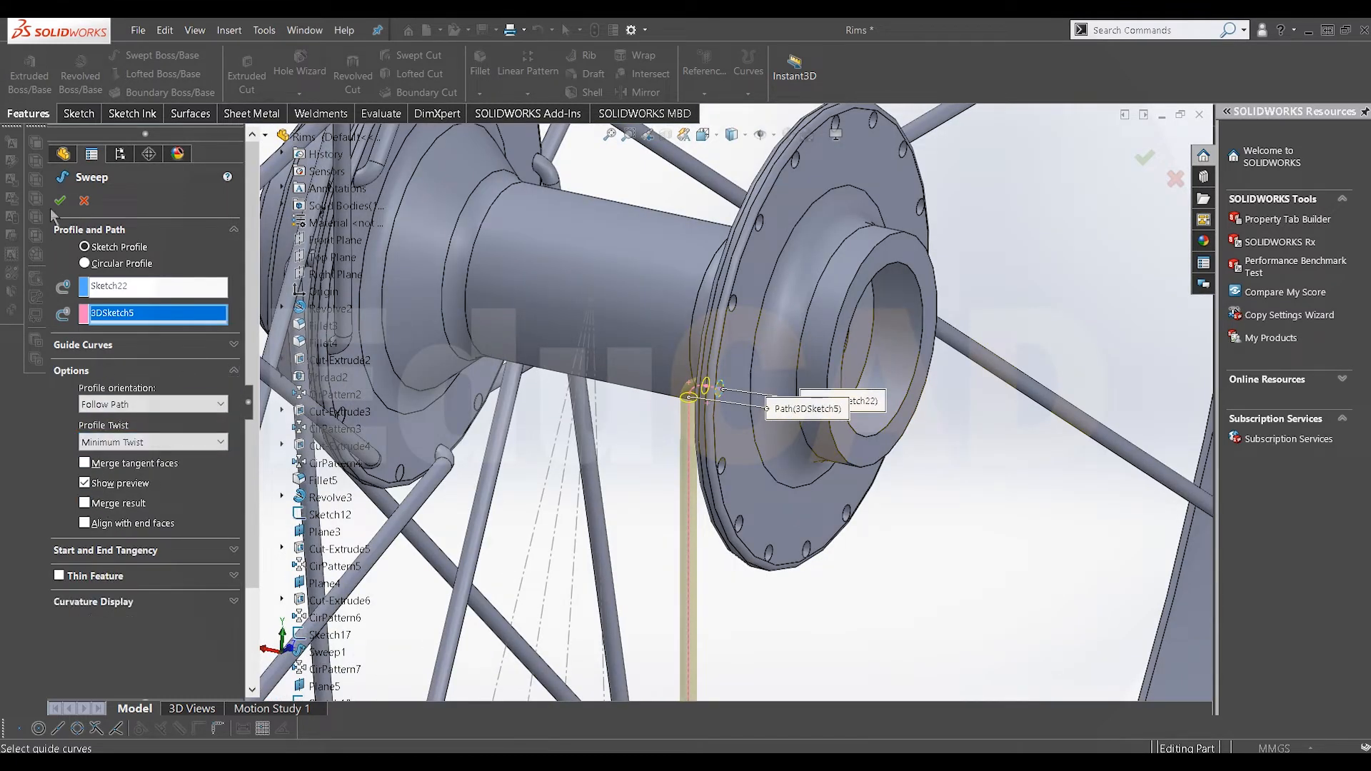
scroll(748, 550, "up", 5)
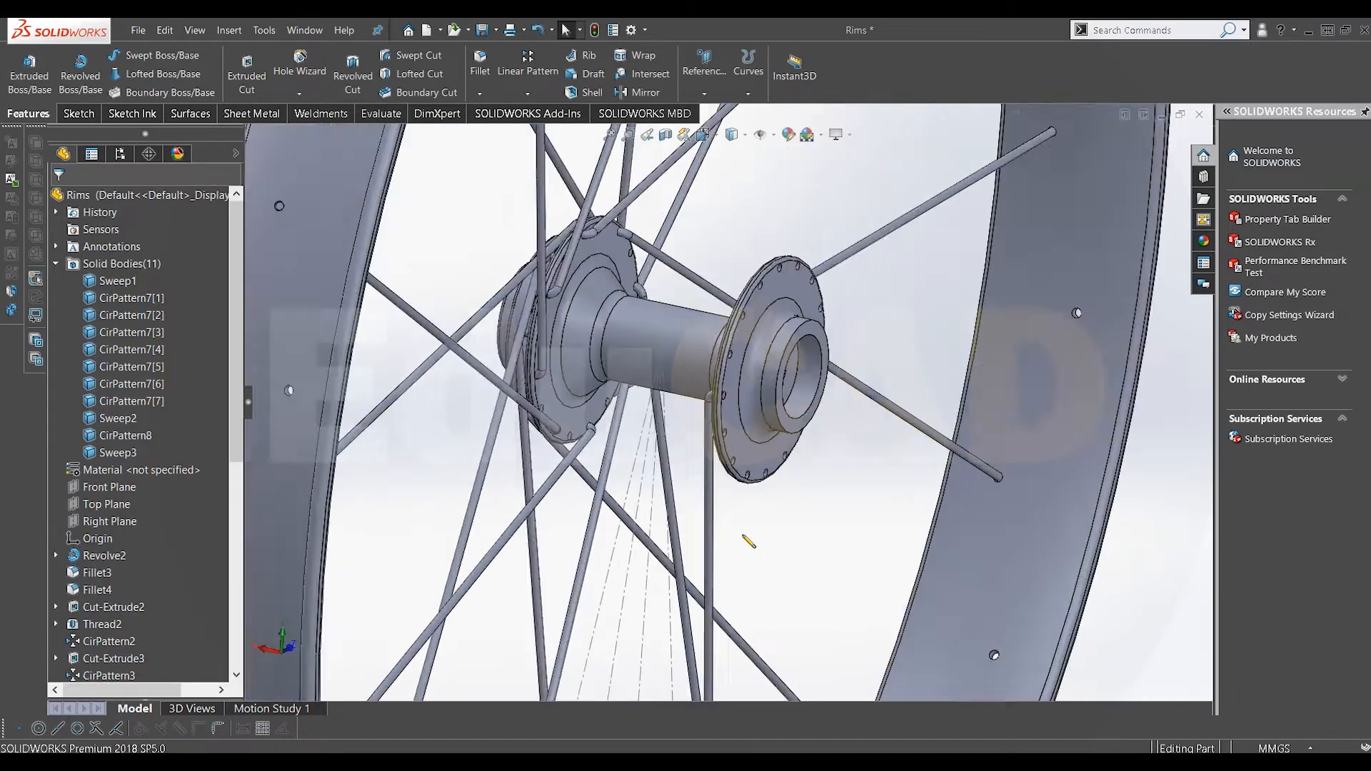
Examine the new spoke where it meets the rim and the hub flange
scroll(721, 569, "up", 3)
middle_click_drag(720, 569, 671, 621)
scroll(796, 563, "down", 8)
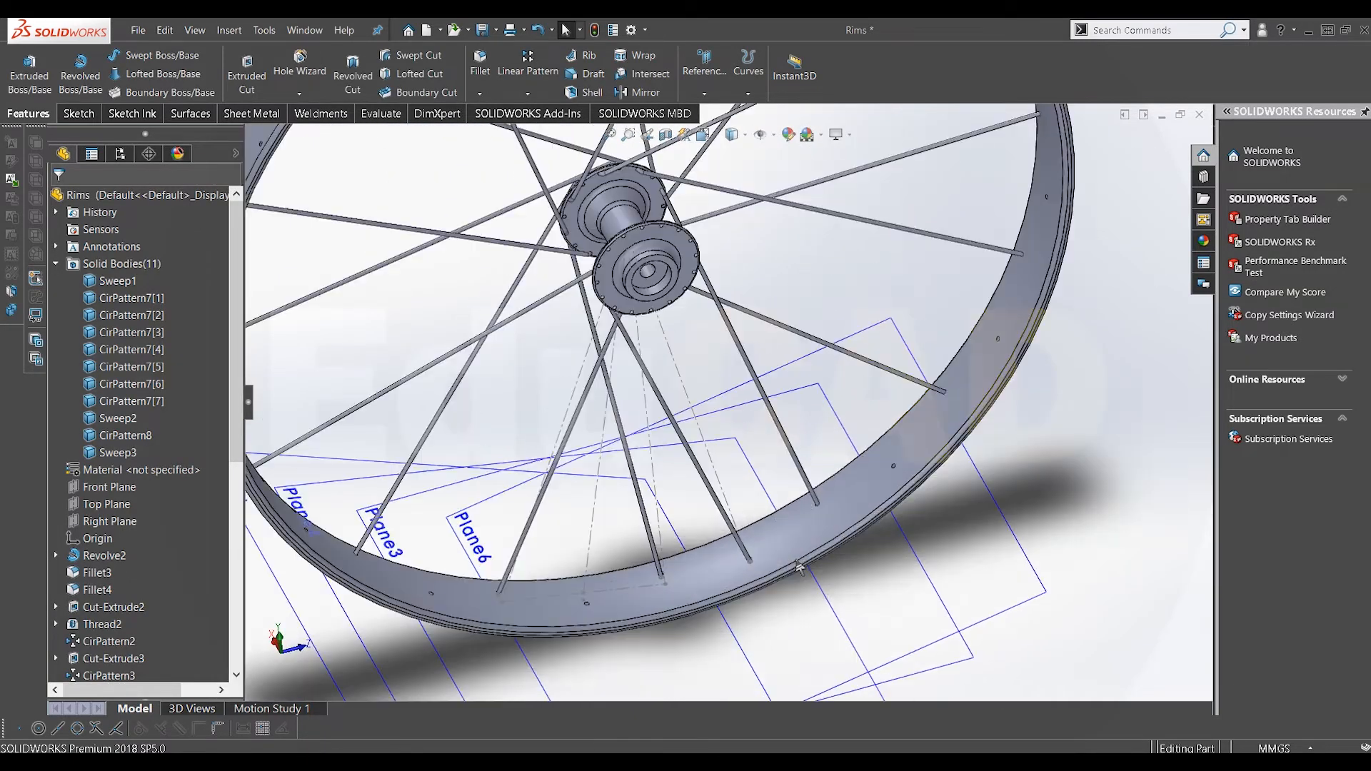
scroll(743, 541, "up", 6)
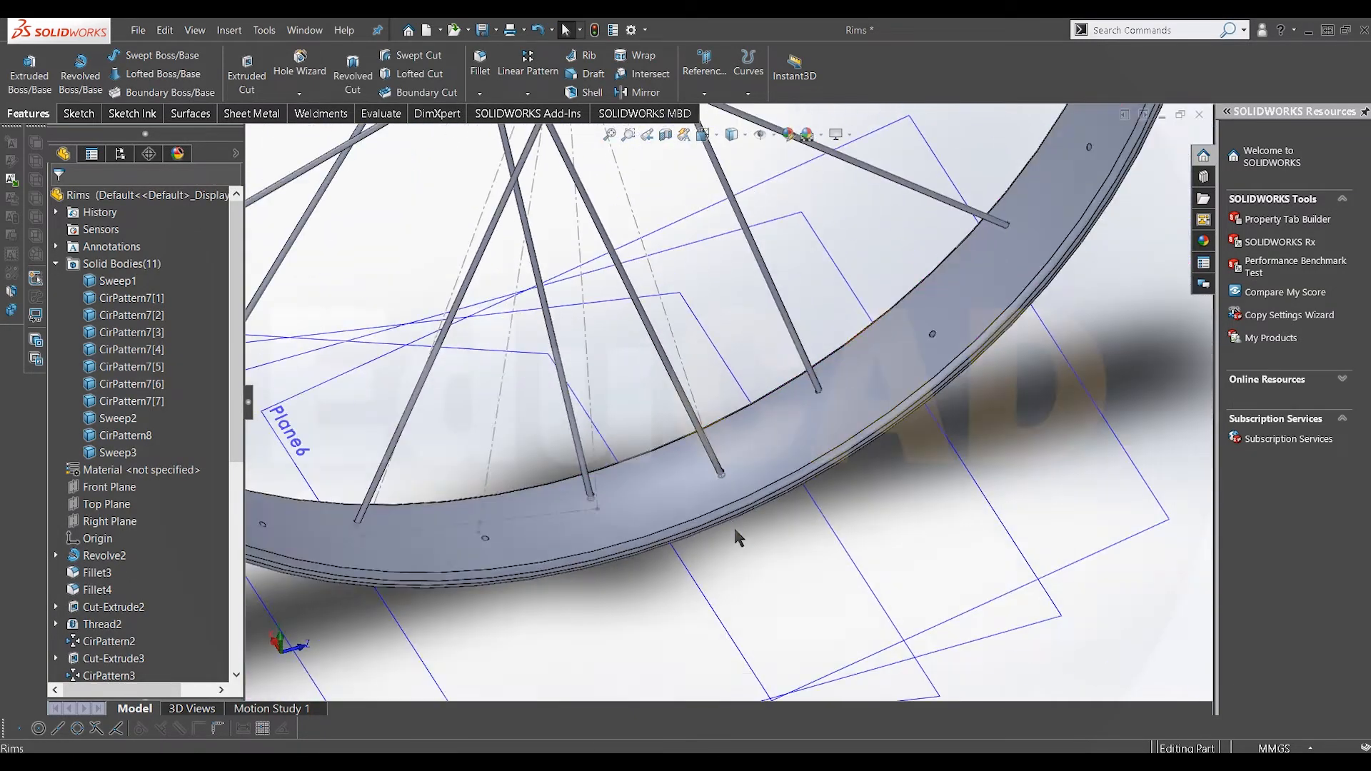
middle_click_drag(652, 316, 623, 210)
scroll(623, 210, "down", 6)
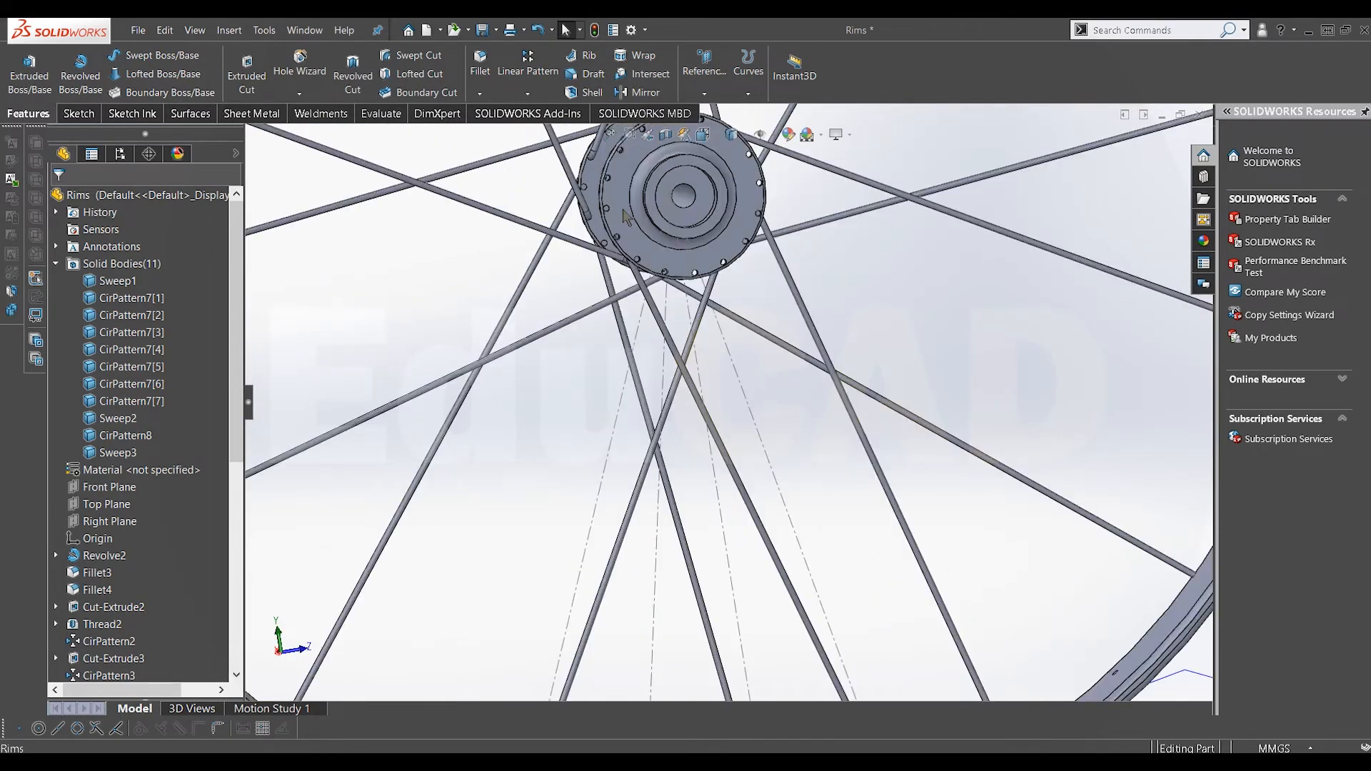
middle_click_drag(639, 267, 668, 290)
scroll(667, 290, "up", 4)
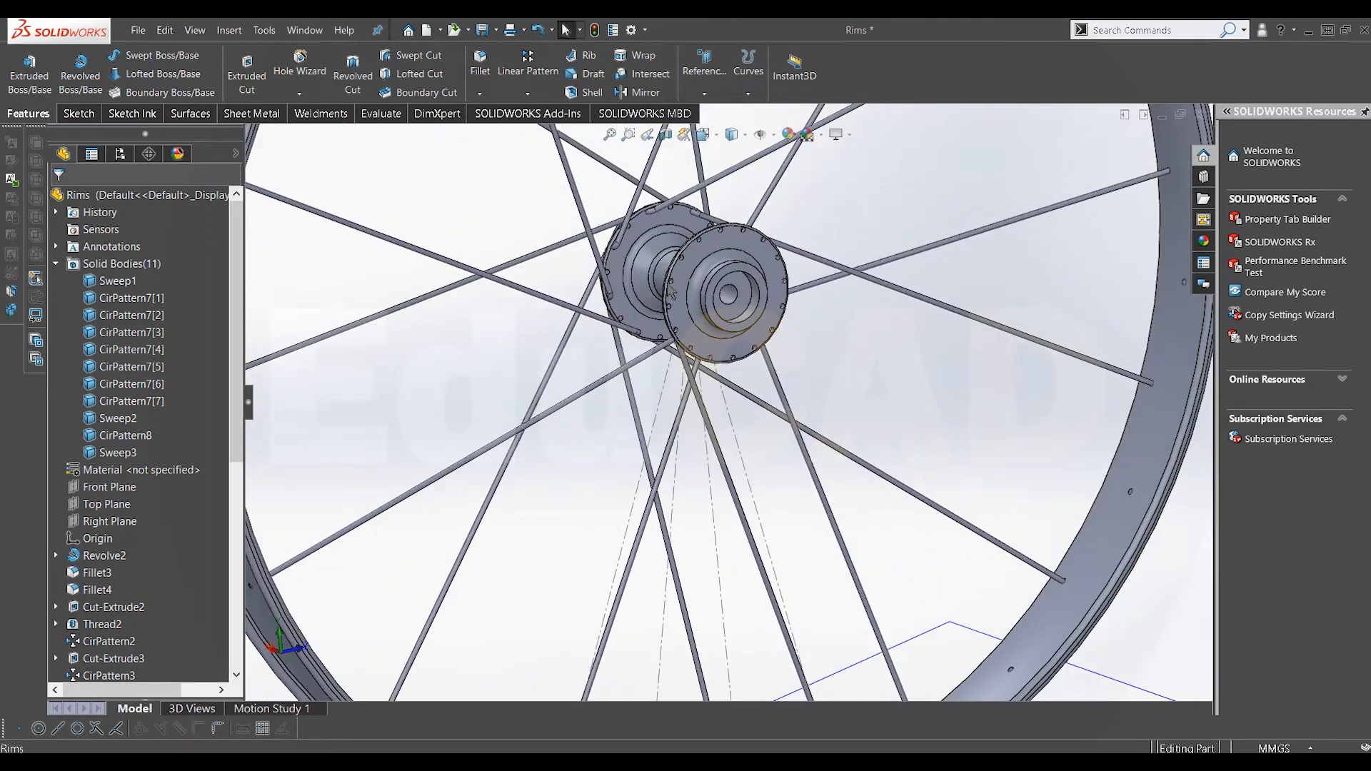
Create a circular pattern of the new swept spoke about the hub's circular edge, with 8 equally spaced instances over 360 degrees
left_click(542, 95)
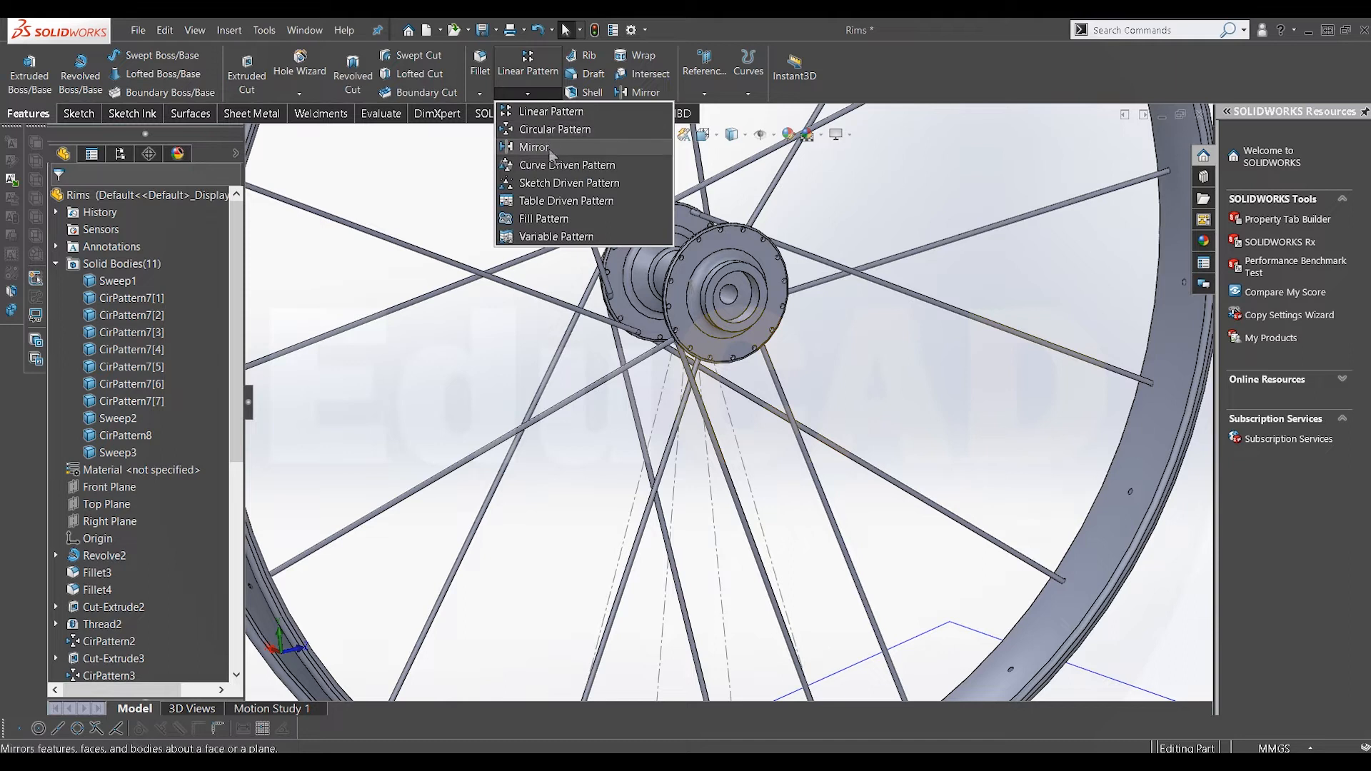
left_click(526, 128)
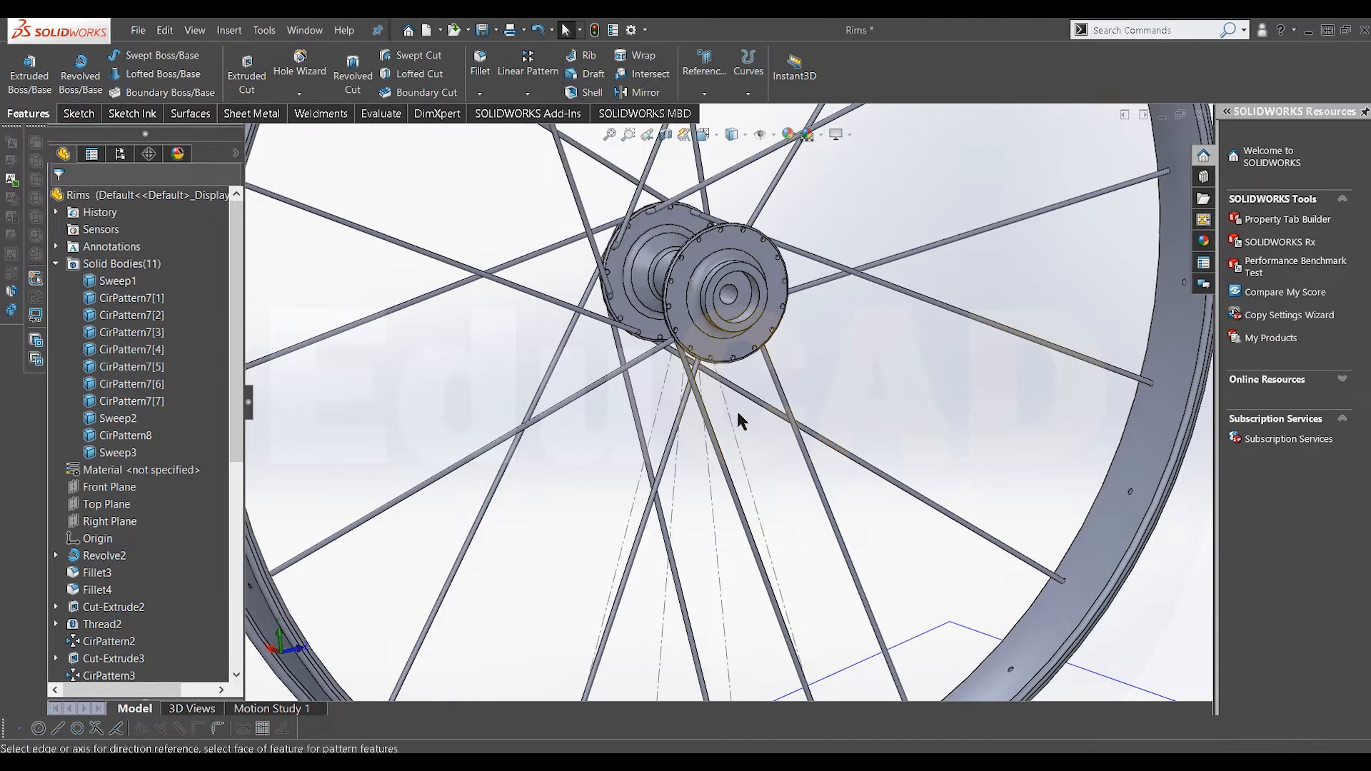
left_click(759, 277)
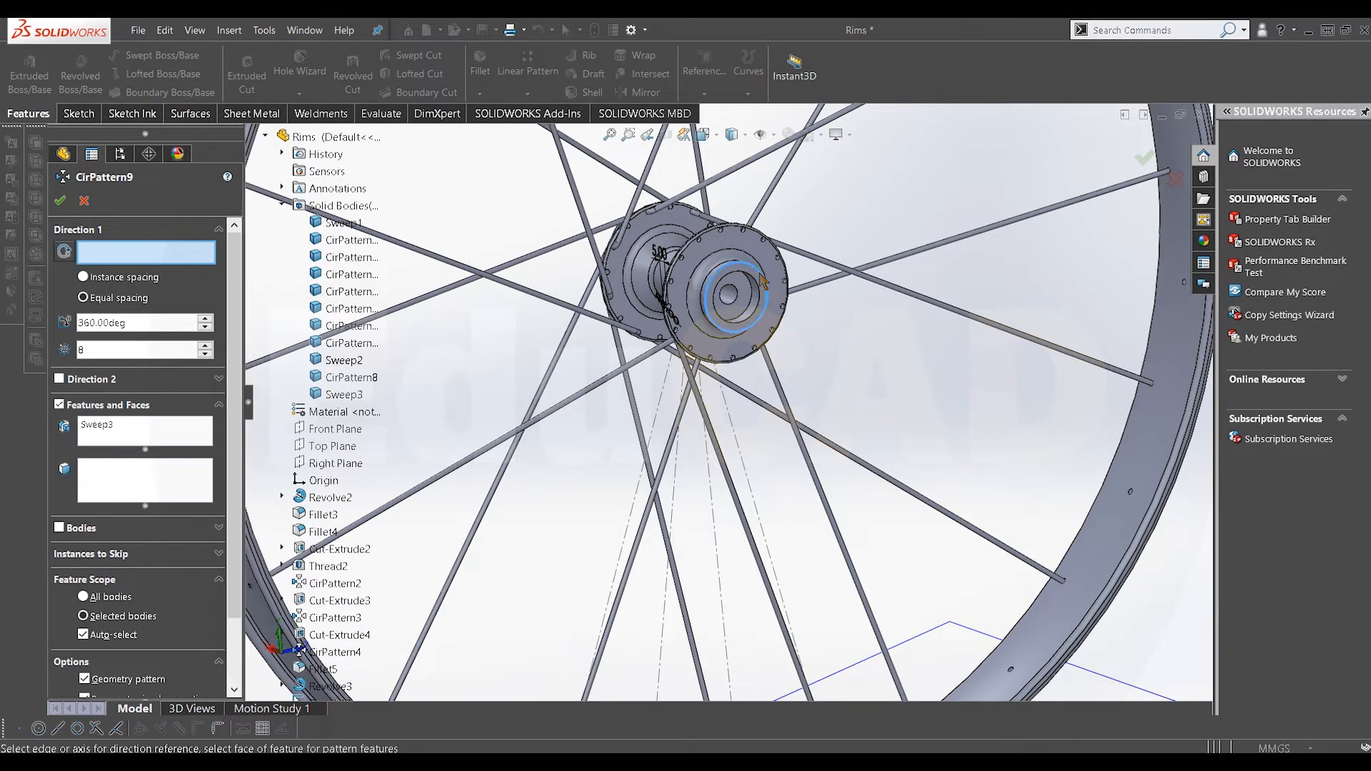
mouse_move(794, 420)
middle_mouse_down()
mouse_move(746, 403)
mouse_move(743, 419)
mouse_move(801, 440)
middle_mouse_up()
left_click(61, 202)
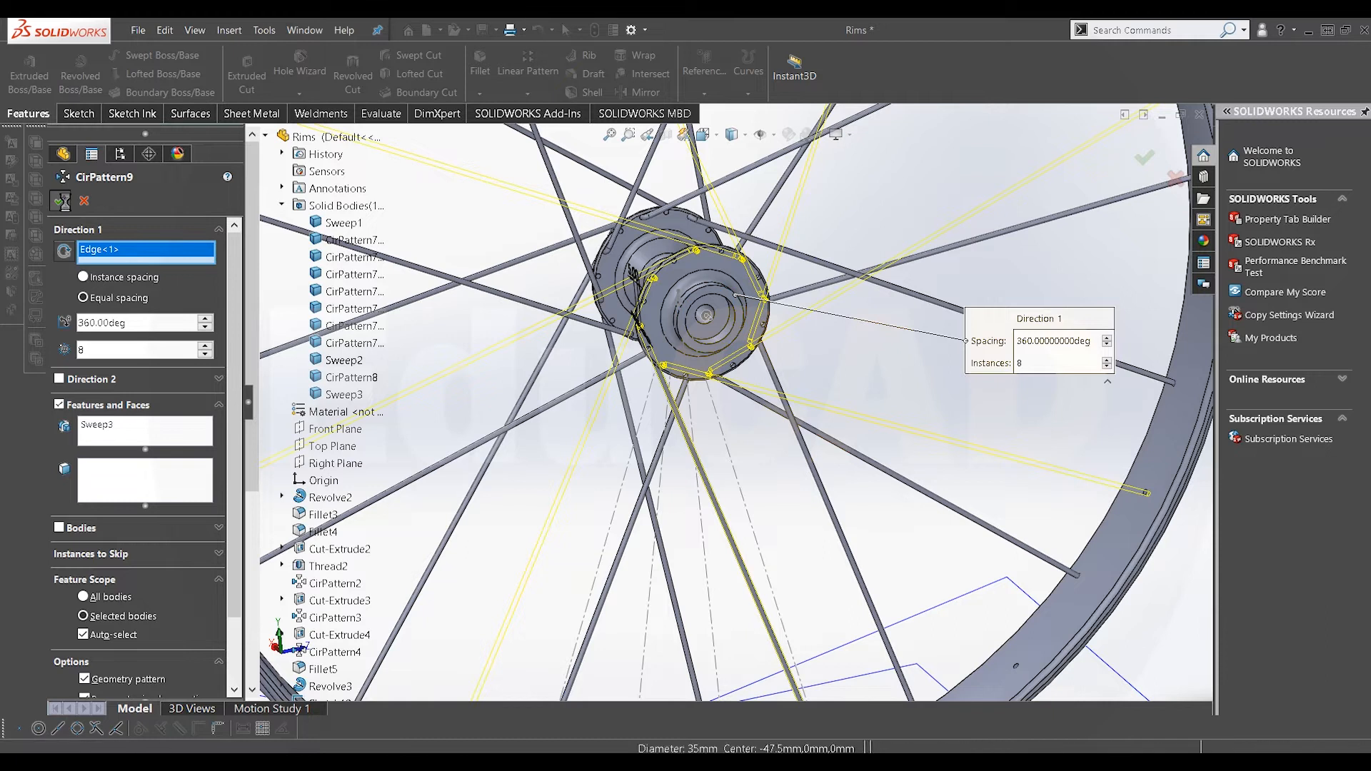
Start a new sketch on Plane4 below the rim
scroll(659, 374, "up", 4)
middle_click_drag(681, 381, 657, 412)
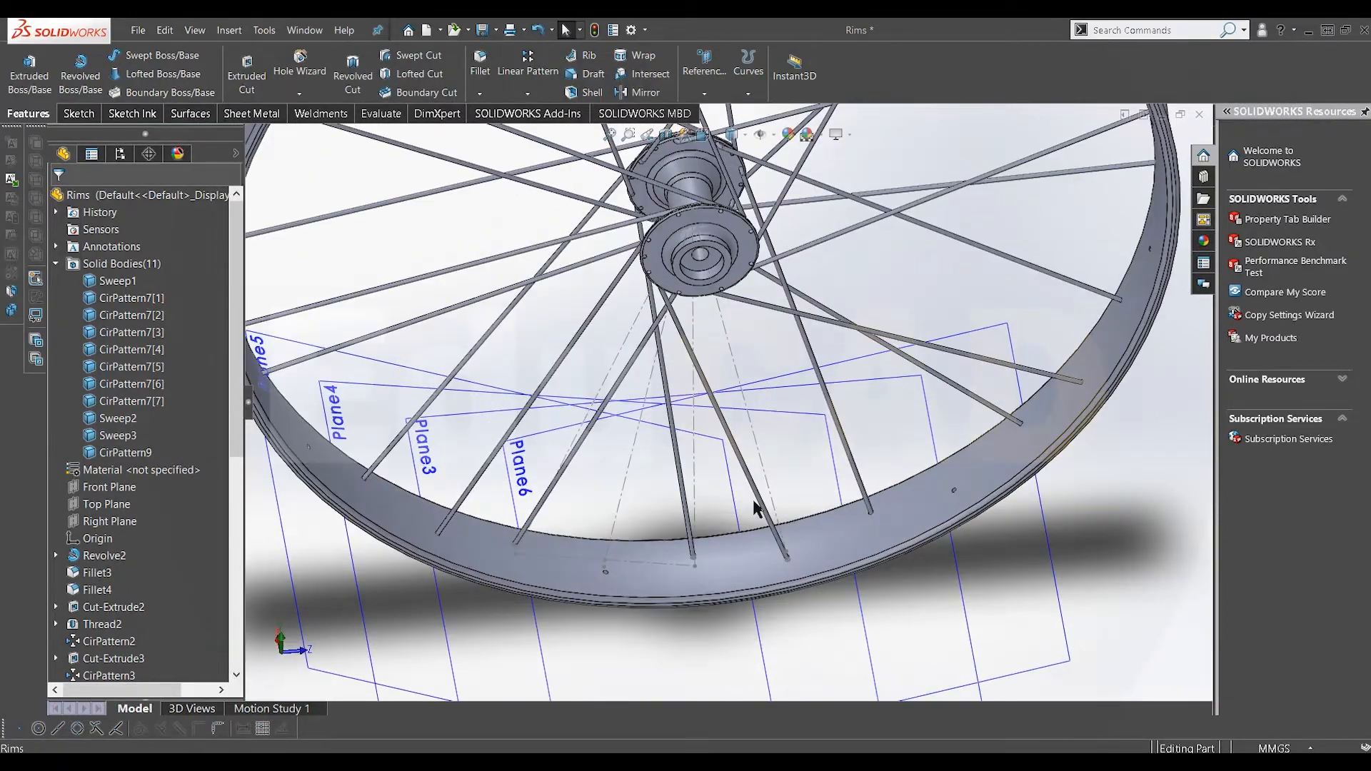
middle_click_drag(720, 502, 607, 486)
left_click(490, 549)
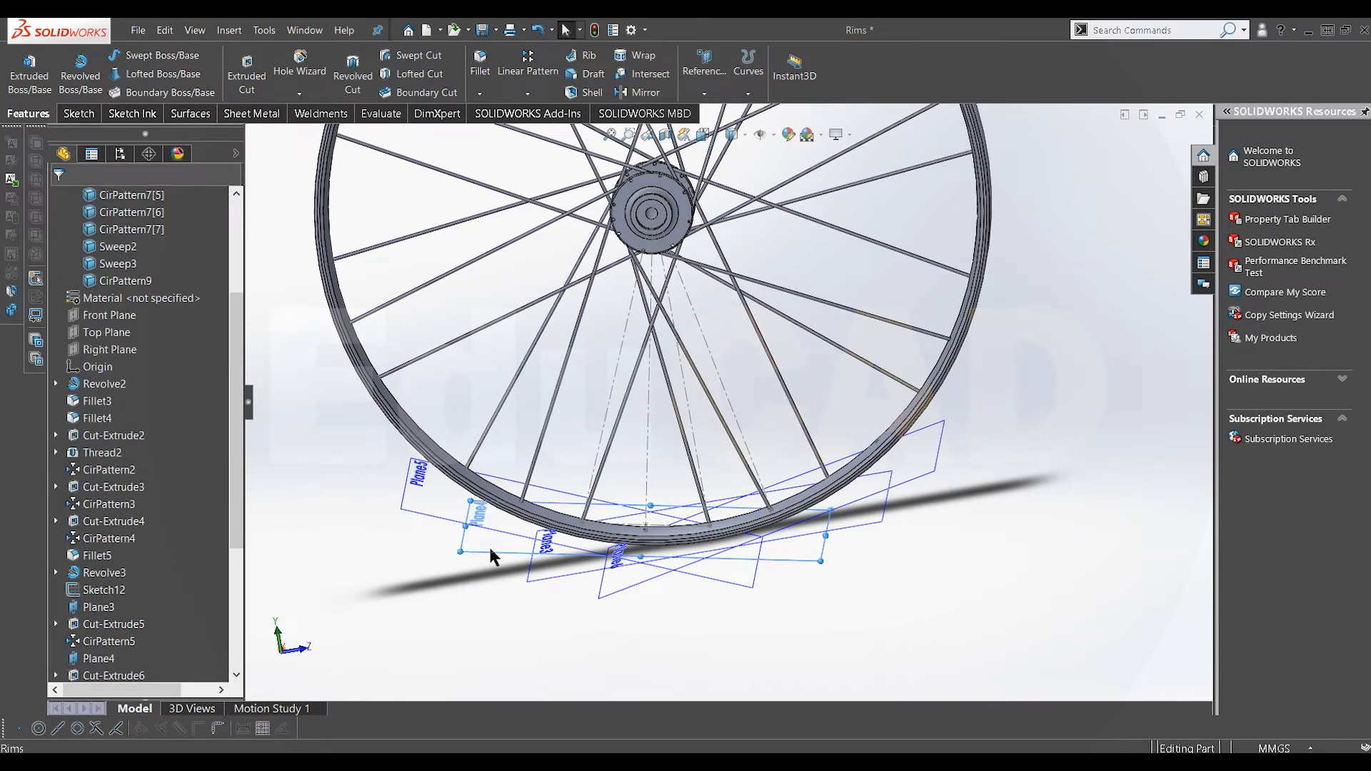
left_click(623, 510)
scroll(691, 345, "down", 4)
scroll(692, 346, "up", 4)
mouse_move(692, 346)
middle_mouse_down()
mouse_move(692, 307)
mouse_move(636, 331)
mouse_move(647, 341)
middle_mouse_up()
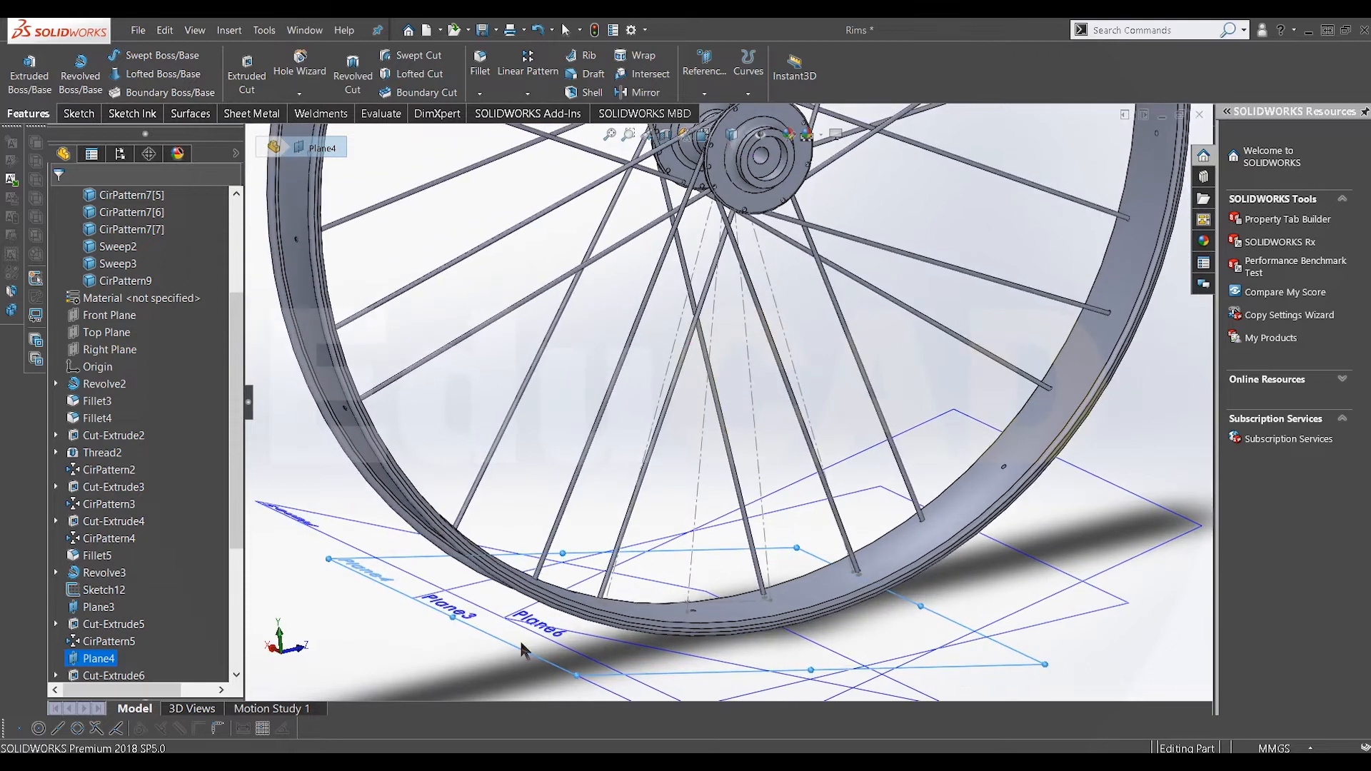
right_click(550, 663)
left_click(581, 546)
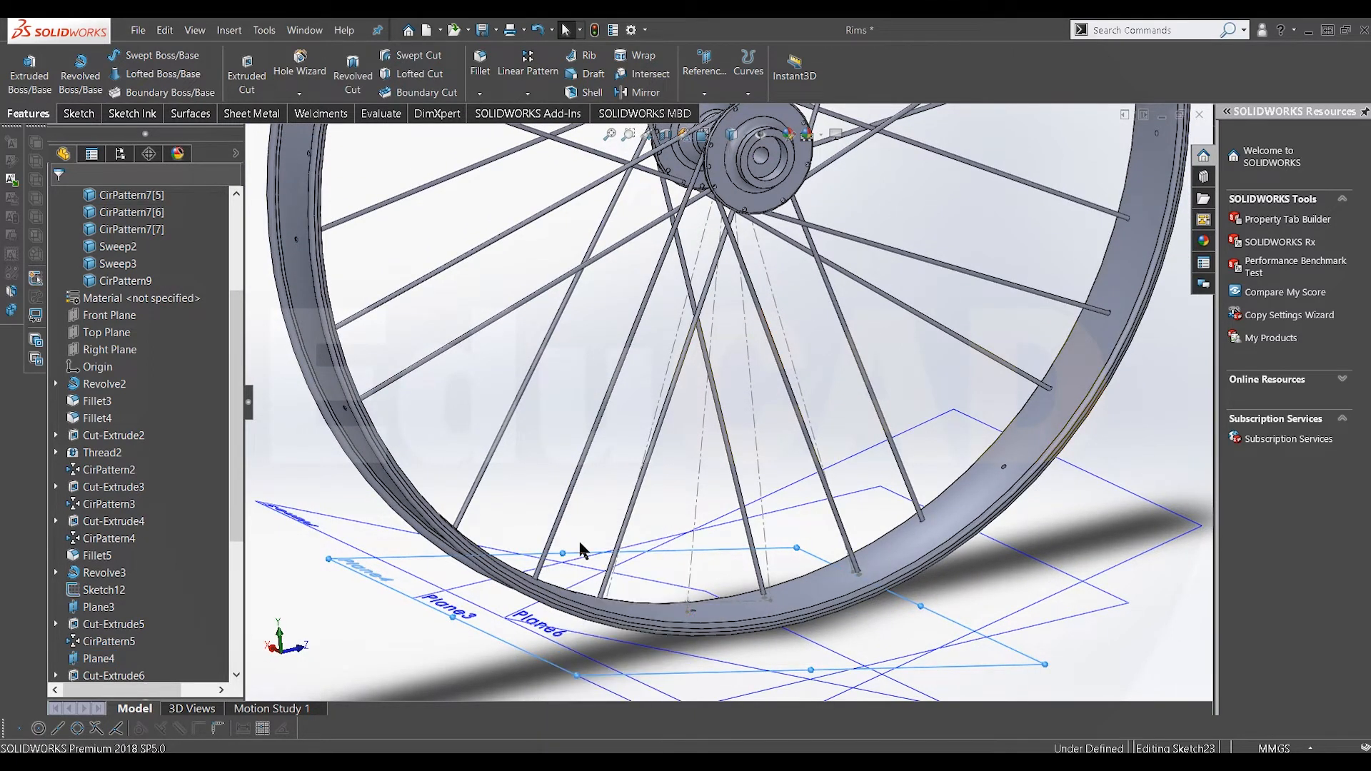
Convert the circular edge of the empty rim hole nearest the sketch origin into a sketch circle
scroll(687, 610, "up", 10)
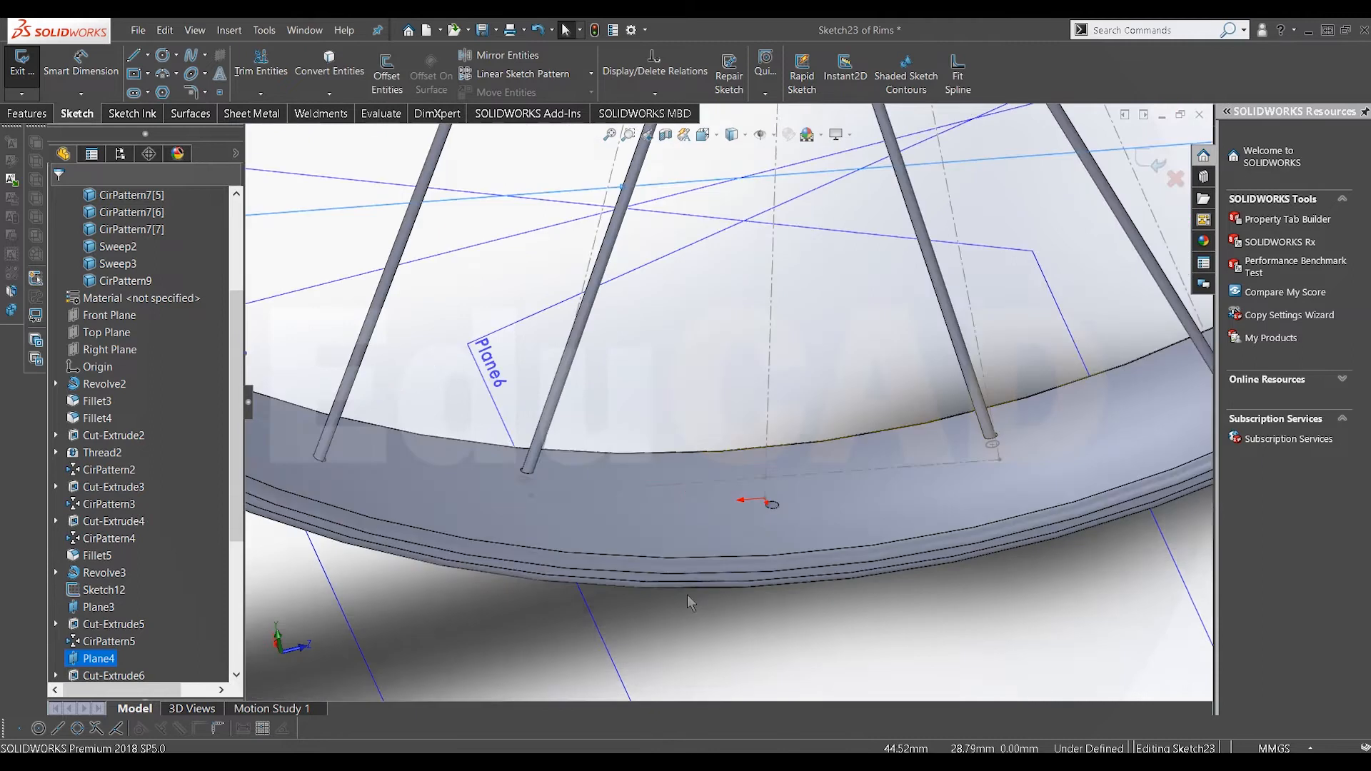
middle_click_drag(778, 464, 771, 511)
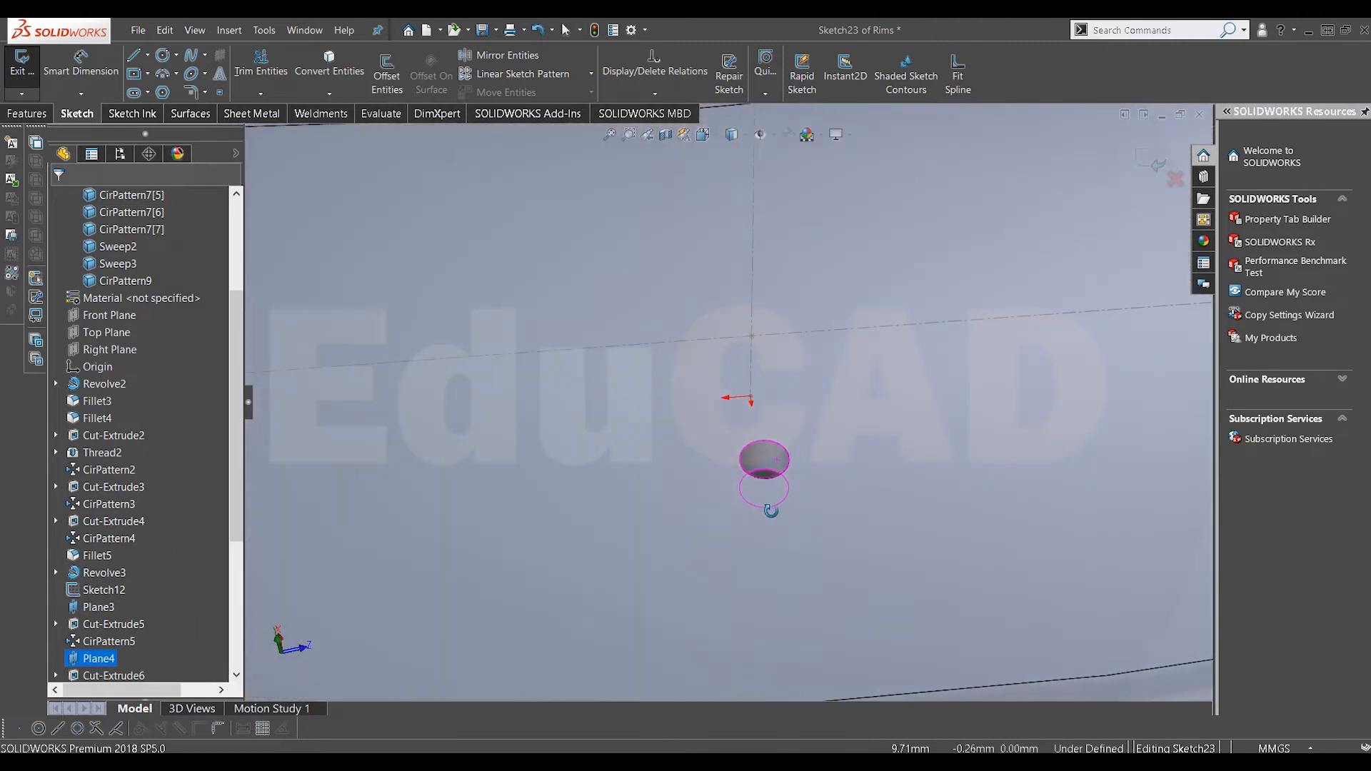
left_click(330, 69)
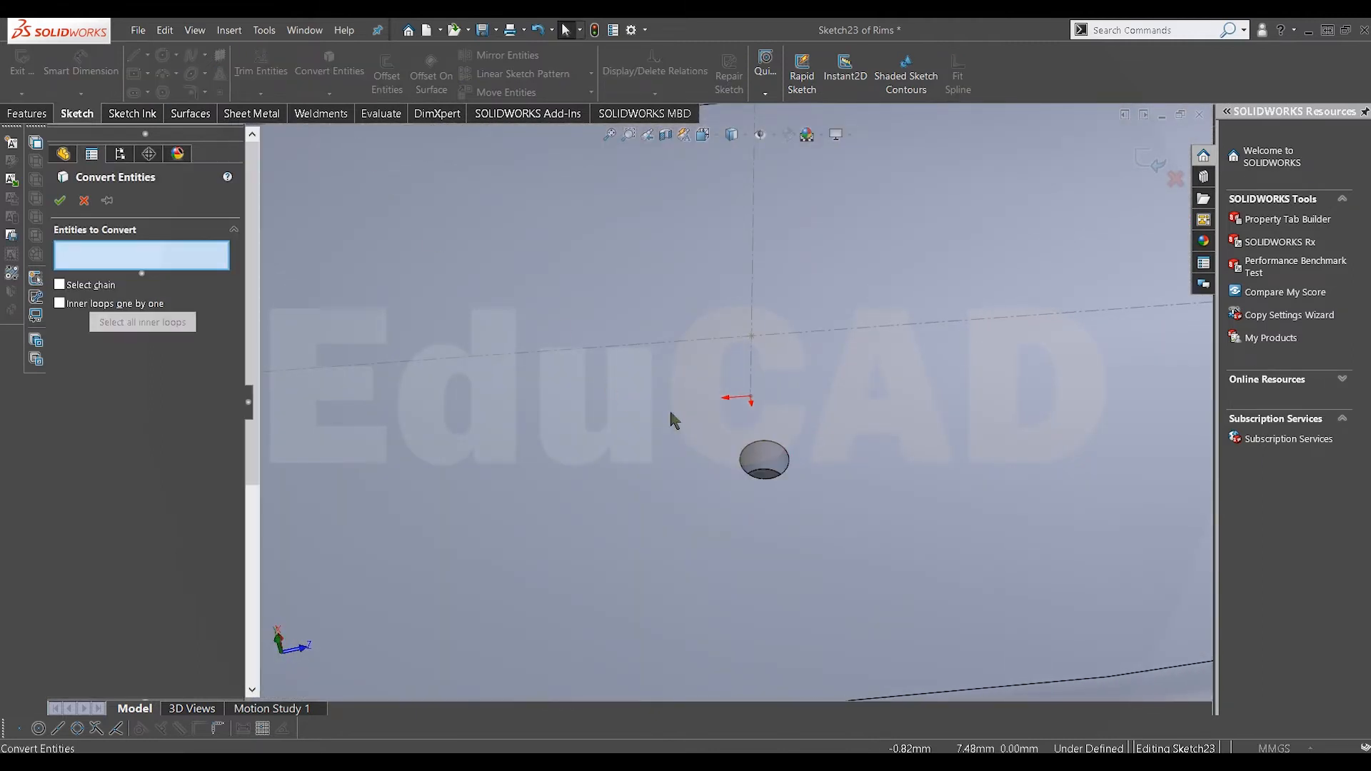
left_click(762, 474)
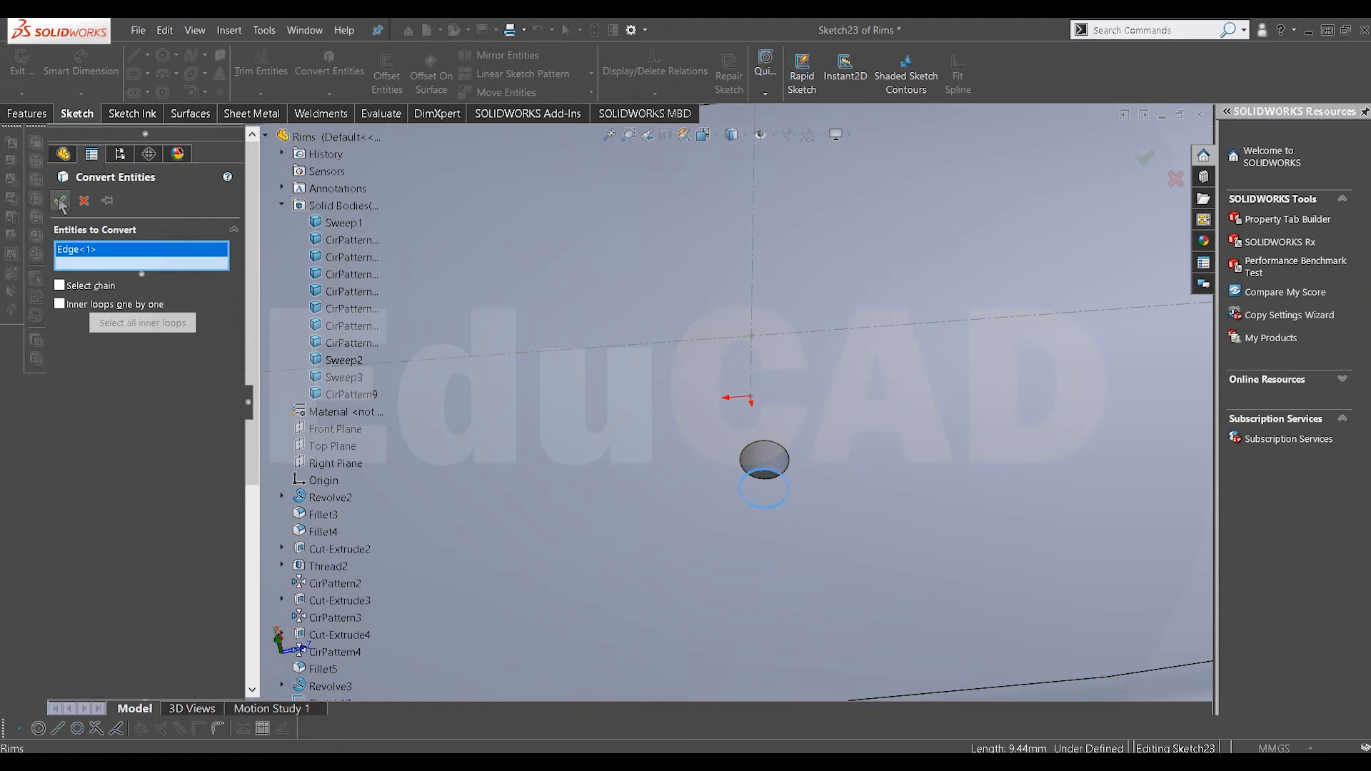
left_click(61, 203)
Exit the rim-hole sketch and start a new sketch on the inner face of the hub flange
scroll(814, 394, "up", 6)
middle_click_drag(806, 393, 801, 328)
scroll(798, 288, "up", 1)
scroll(799, 314, "down", 5)
scroll(796, 377, "up", 3)
scroll(762, 305, "down", 1)
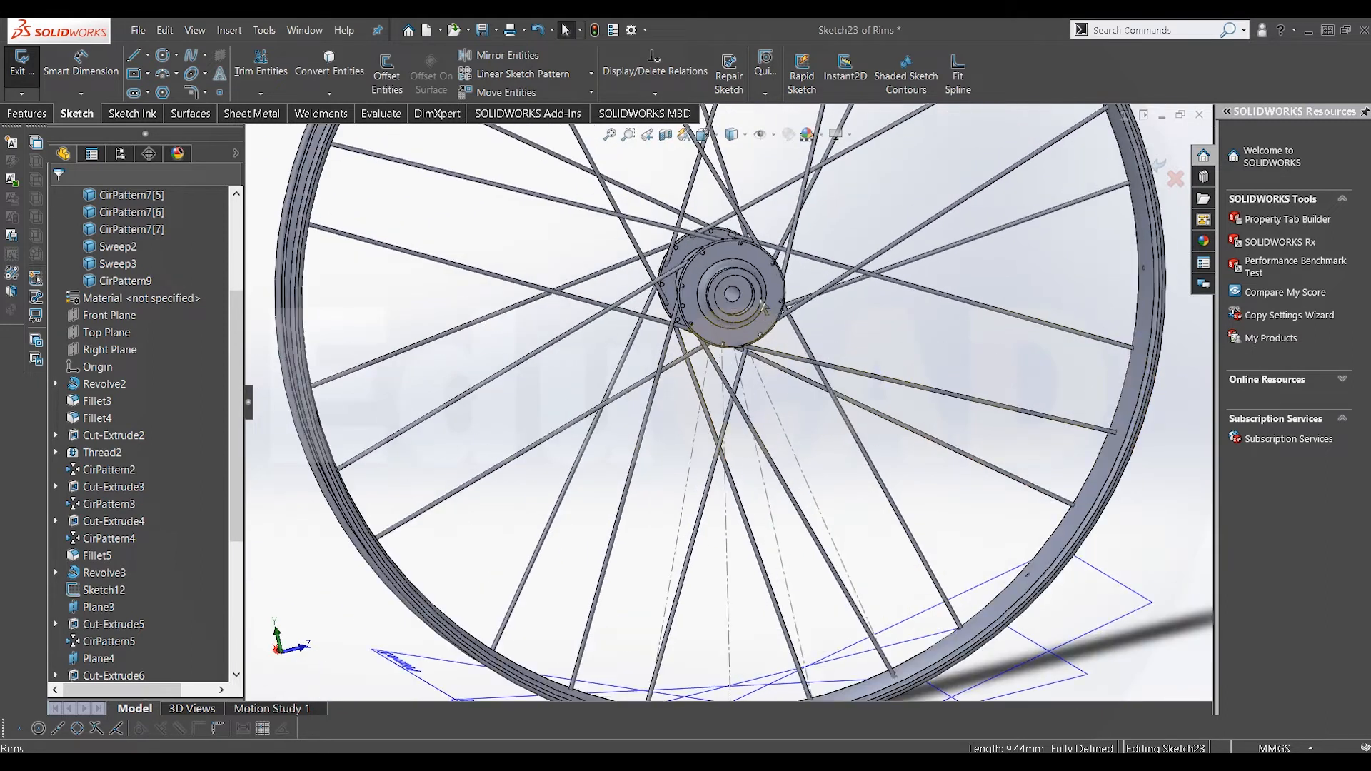
scroll(757, 493, "up", 2)
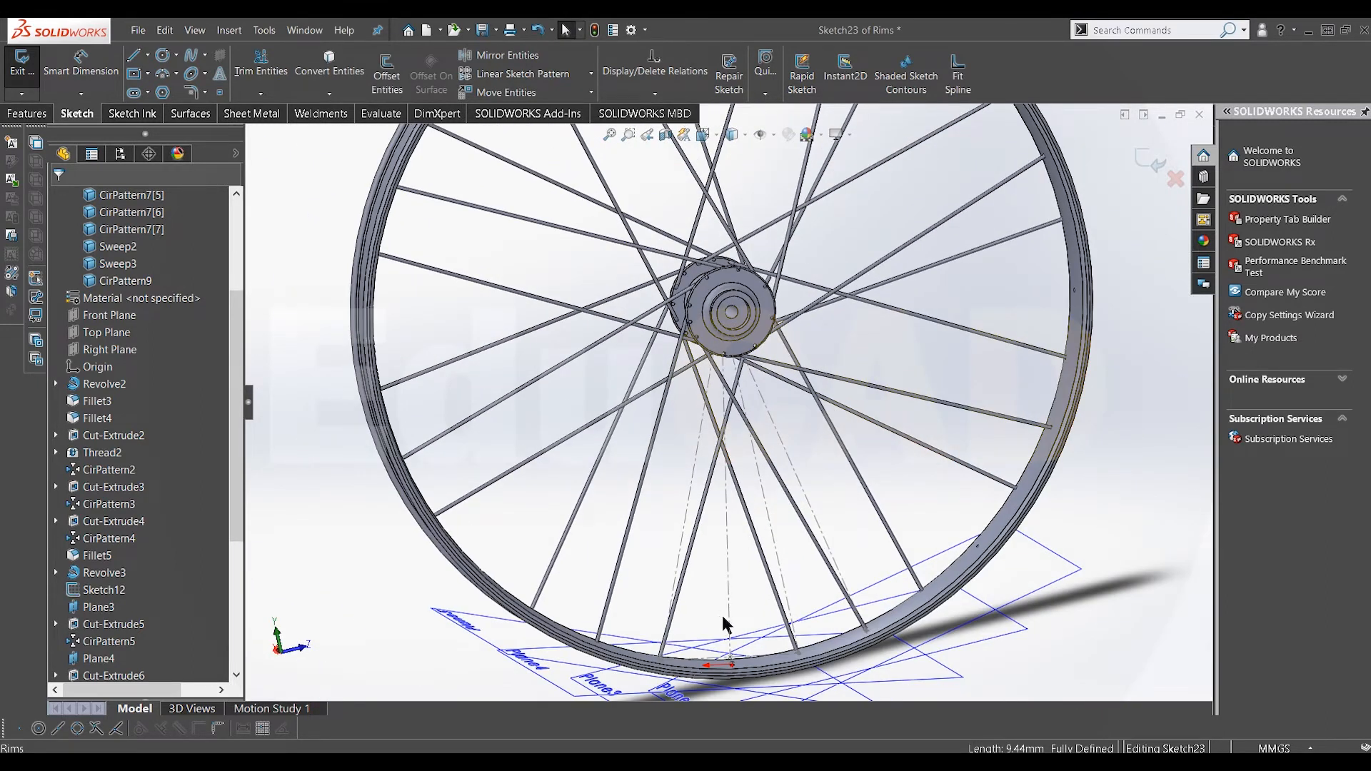
scroll(758, 332, "down", 5)
middle_click_drag(761, 326, 576, 343)
right_click(774, 268)
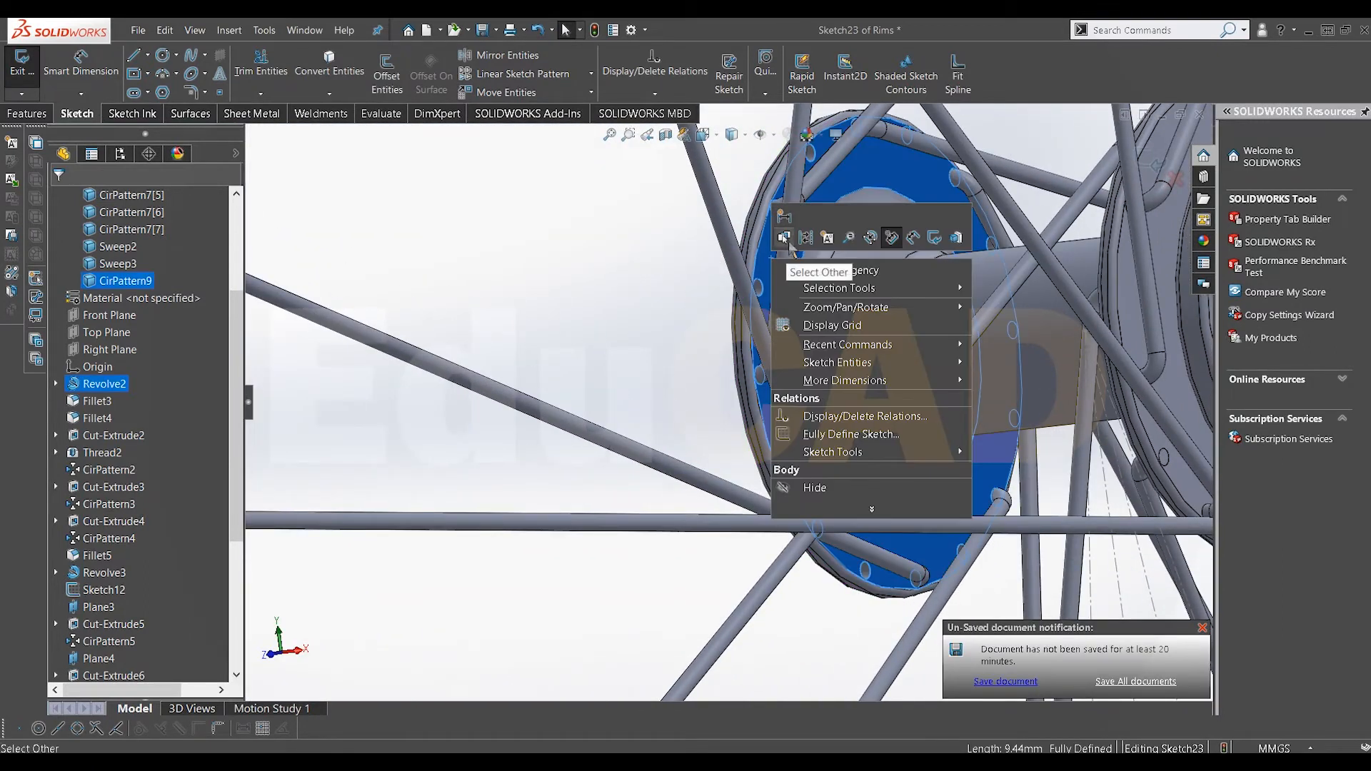
left_click(891, 237)
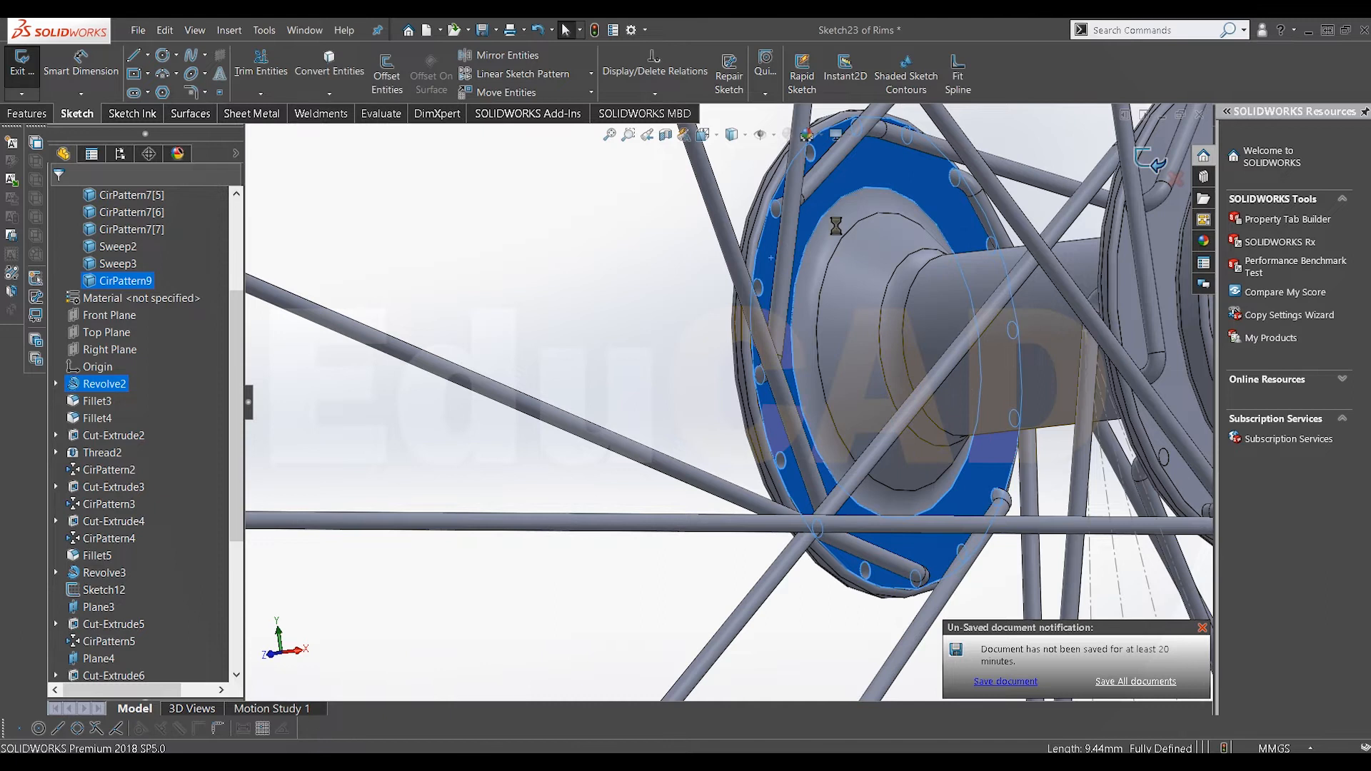
right_click(767, 256)
left_click(802, 236)
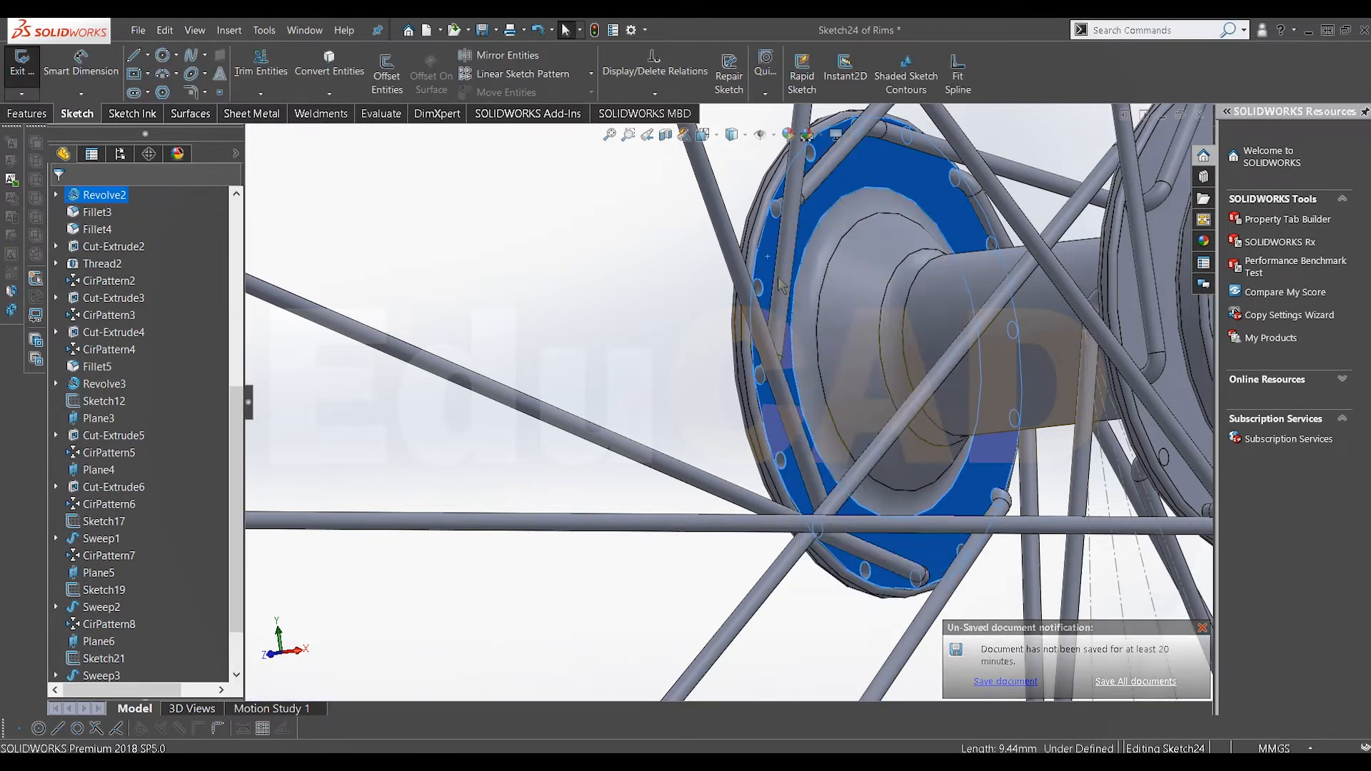
Convert the edge of an empty 2.5 mm flange hole into a sketch circle and exit the sketch
scroll(782, 286, "down", 3)
left_click(740, 316)
left_click(342, 75)
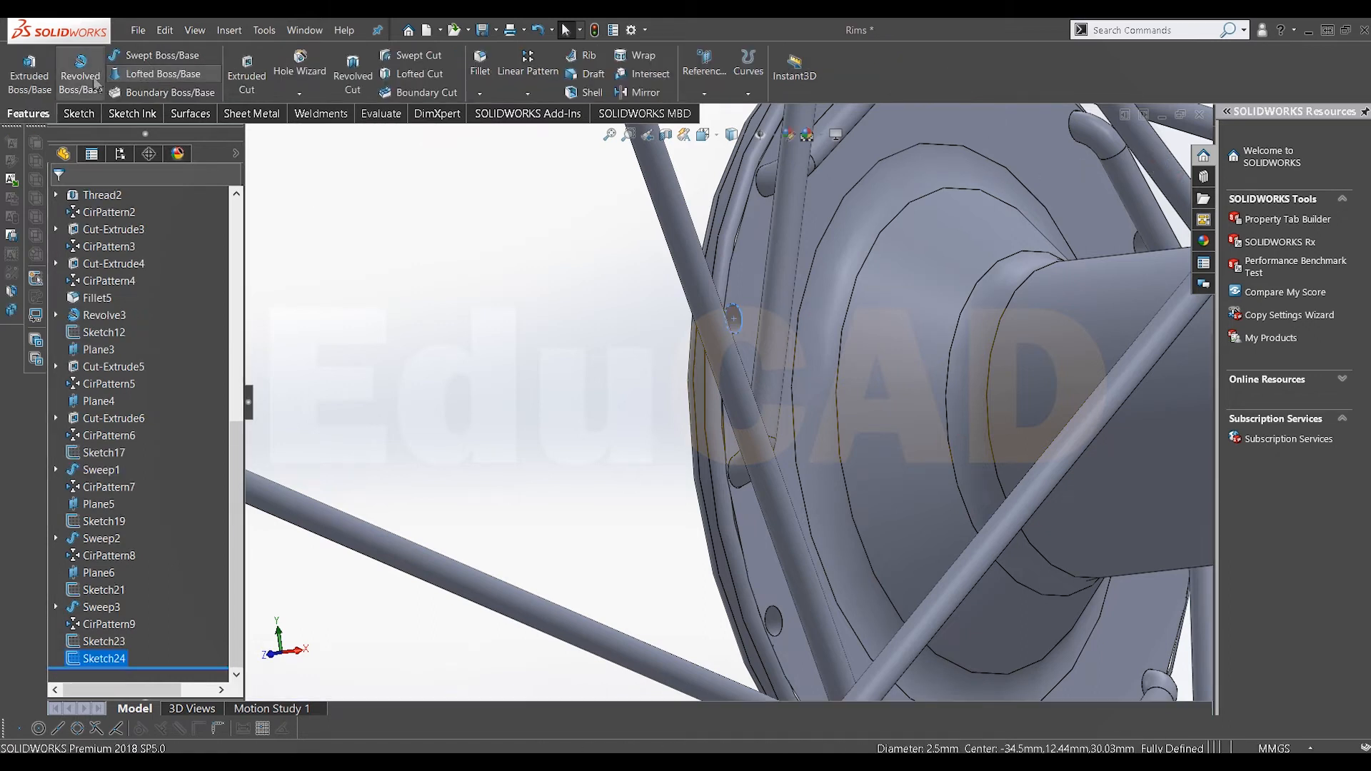
Start a 3D sketch and draw a line about 6.8 mm long from the flange-hole centre outward through the flange
left_click(76, 115)
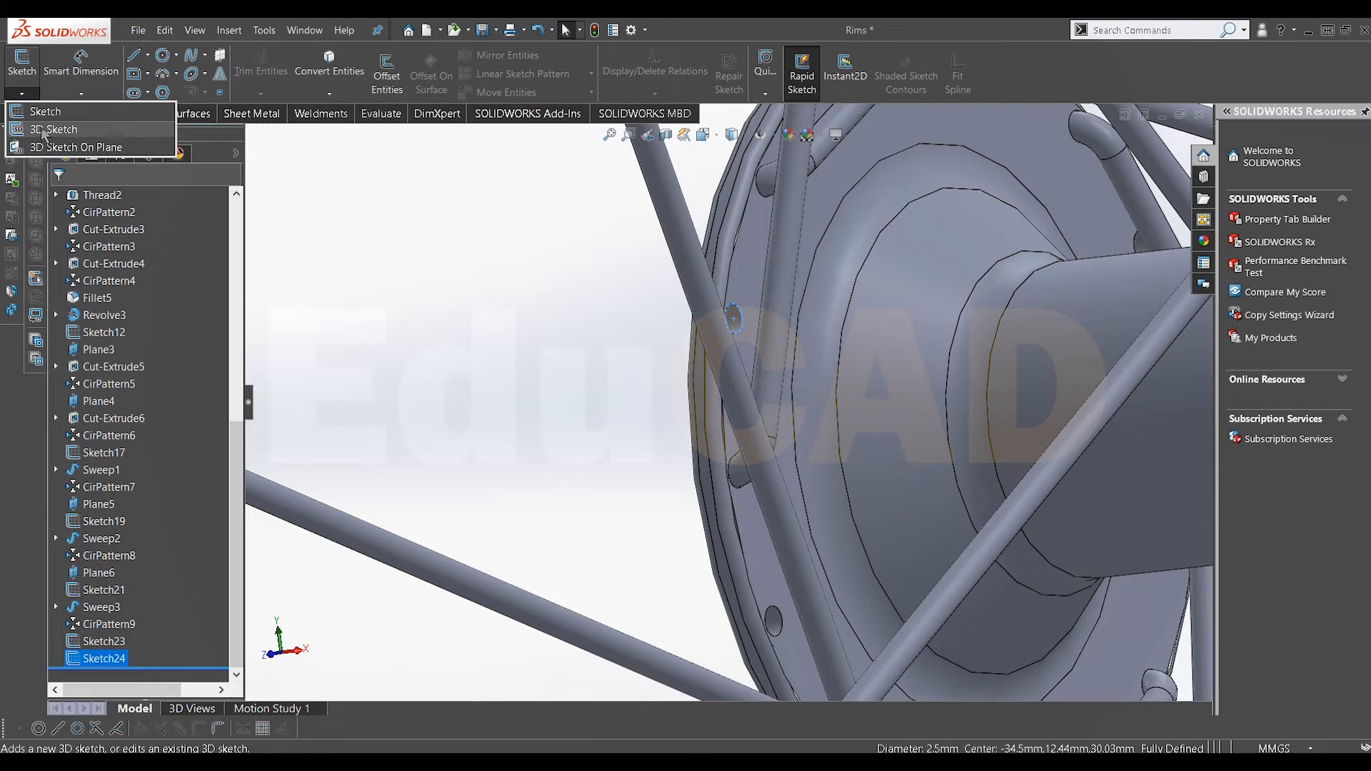
left_click(44, 129)
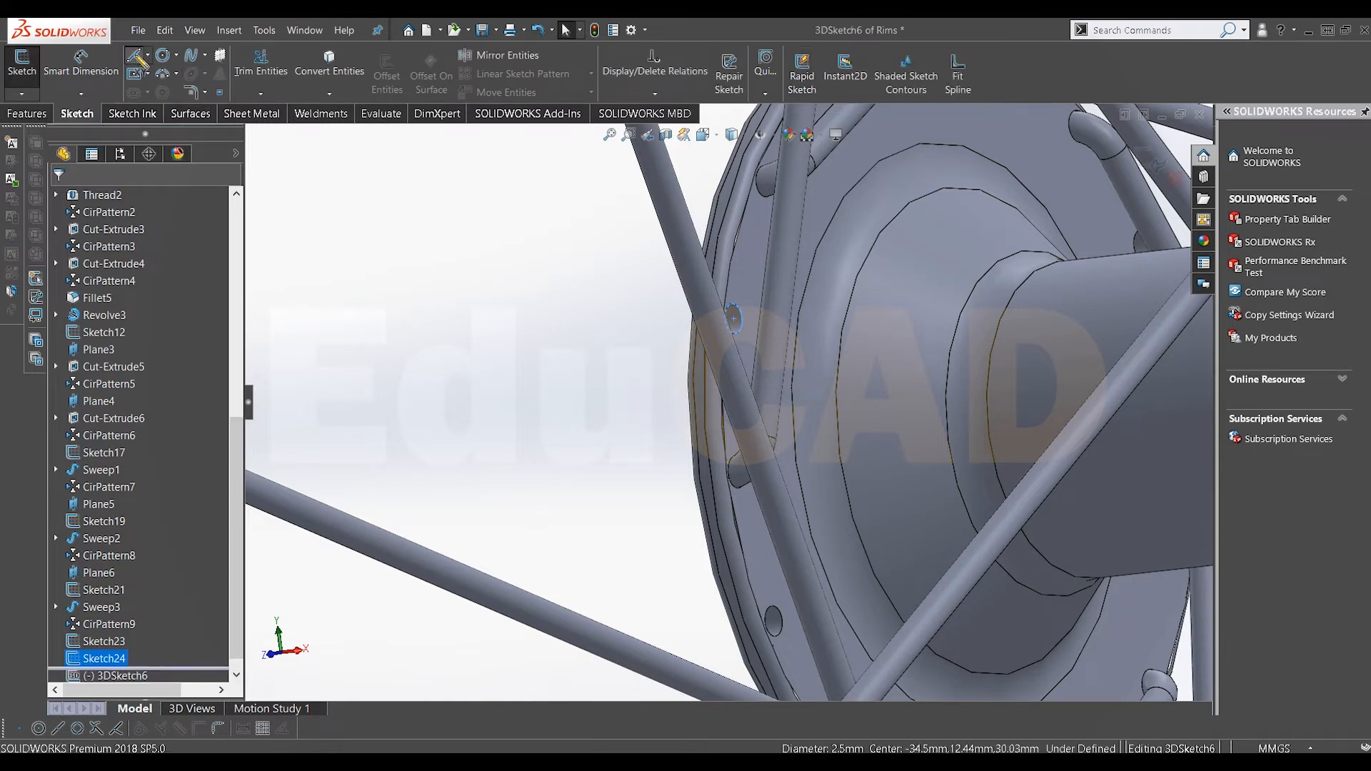
key("l")
scroll(735, 322, "down", 2)
left_click(735, 325)
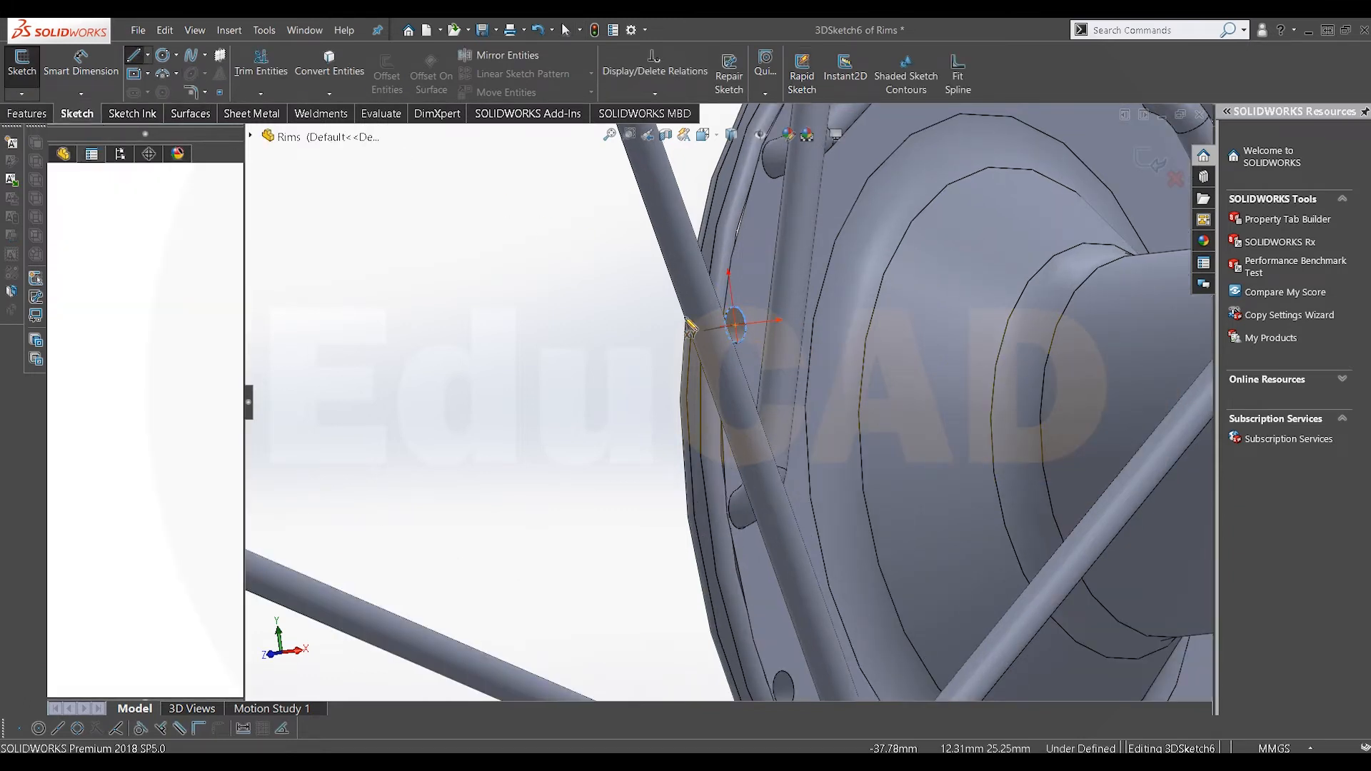
left_click(652, 334)
right_click(590, 288)
left_click(611, 302)
scroll(614, 315, "up", 1)
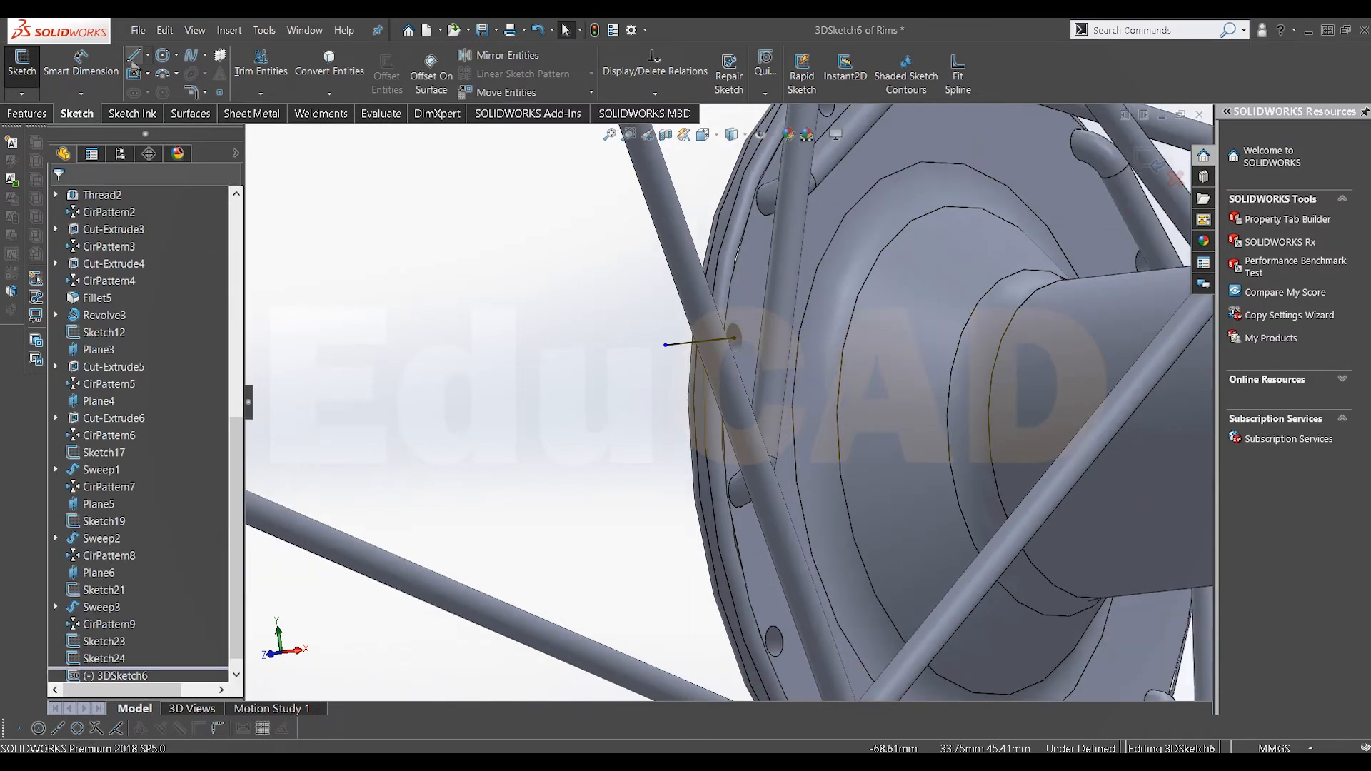
Draw a line from the outer end of the short line to the centre of the converted rim-hole circle
left_click(665, 346)
scroll(652, 460, "up", 6)
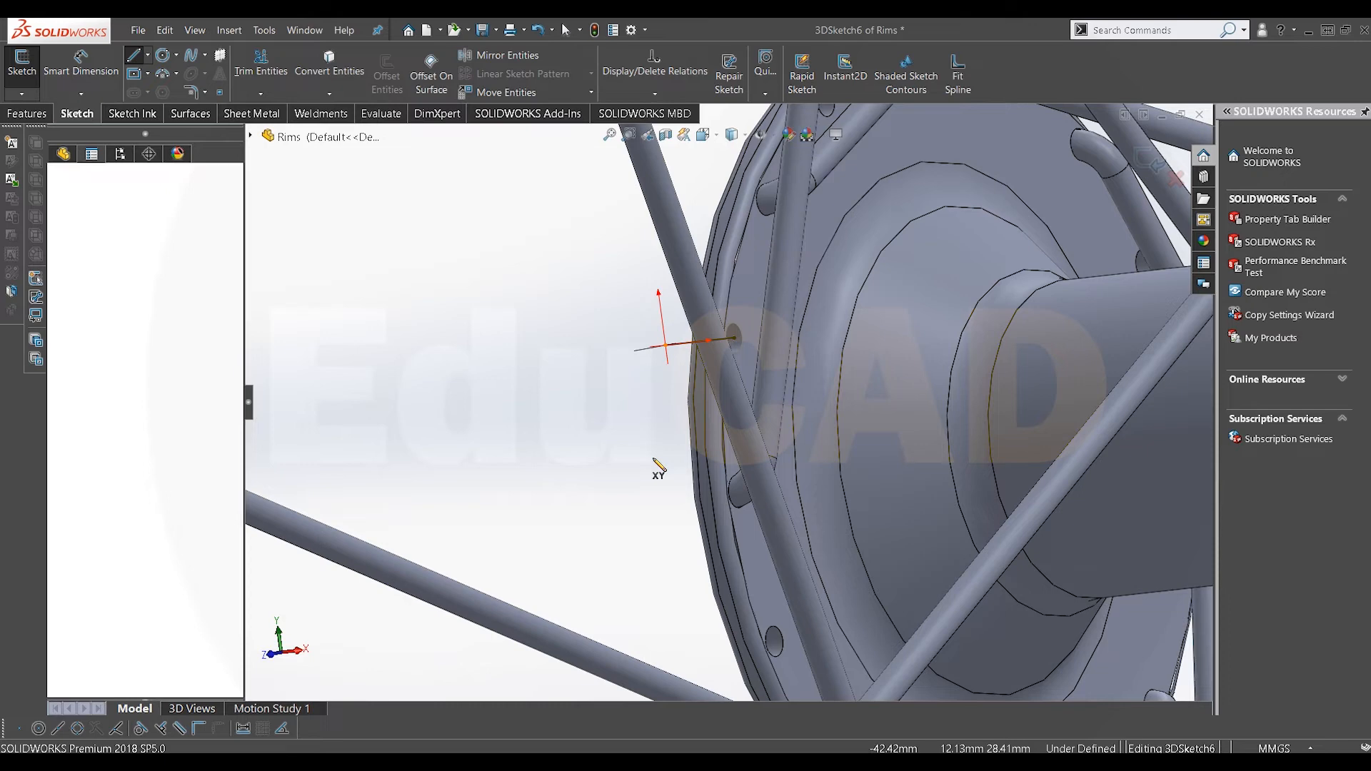
scroll(703, 510, "up", 5)
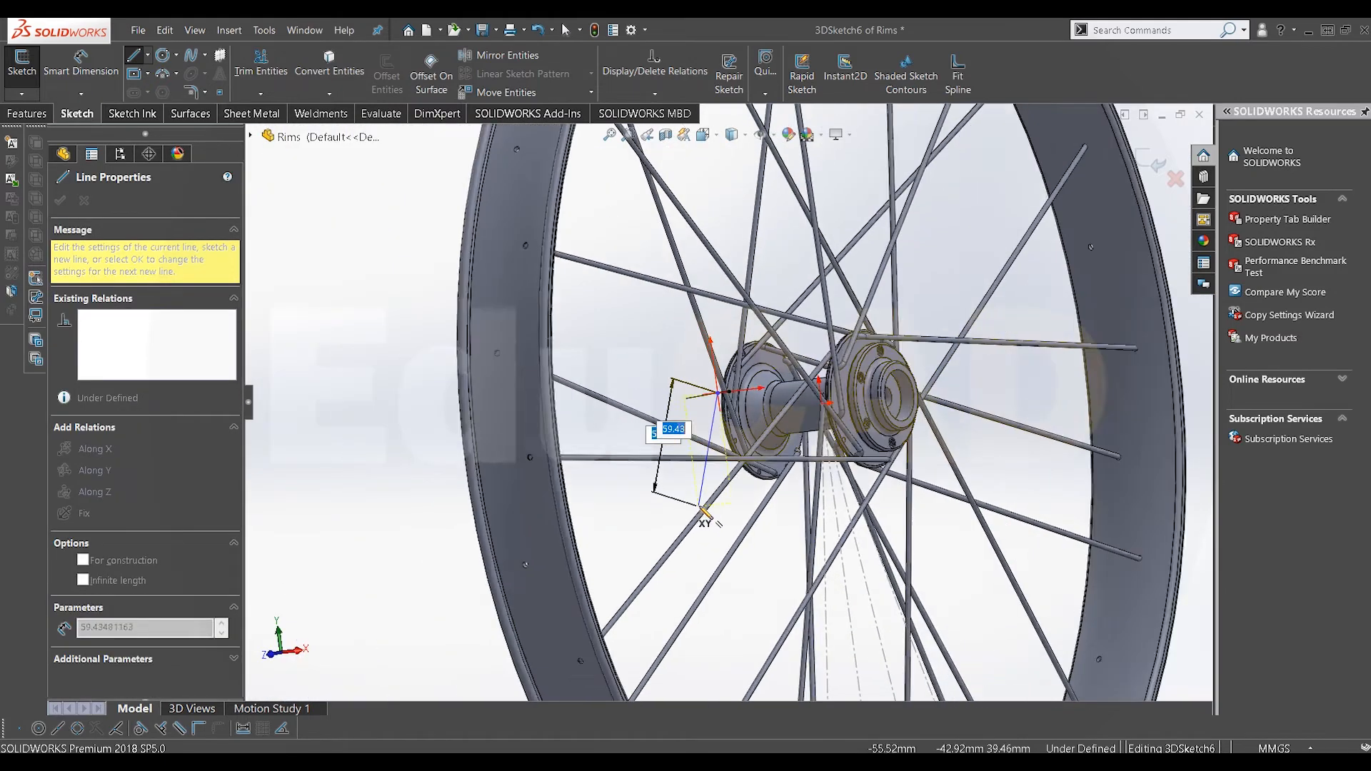
middle_click_drag(728, 514, 839, 599)
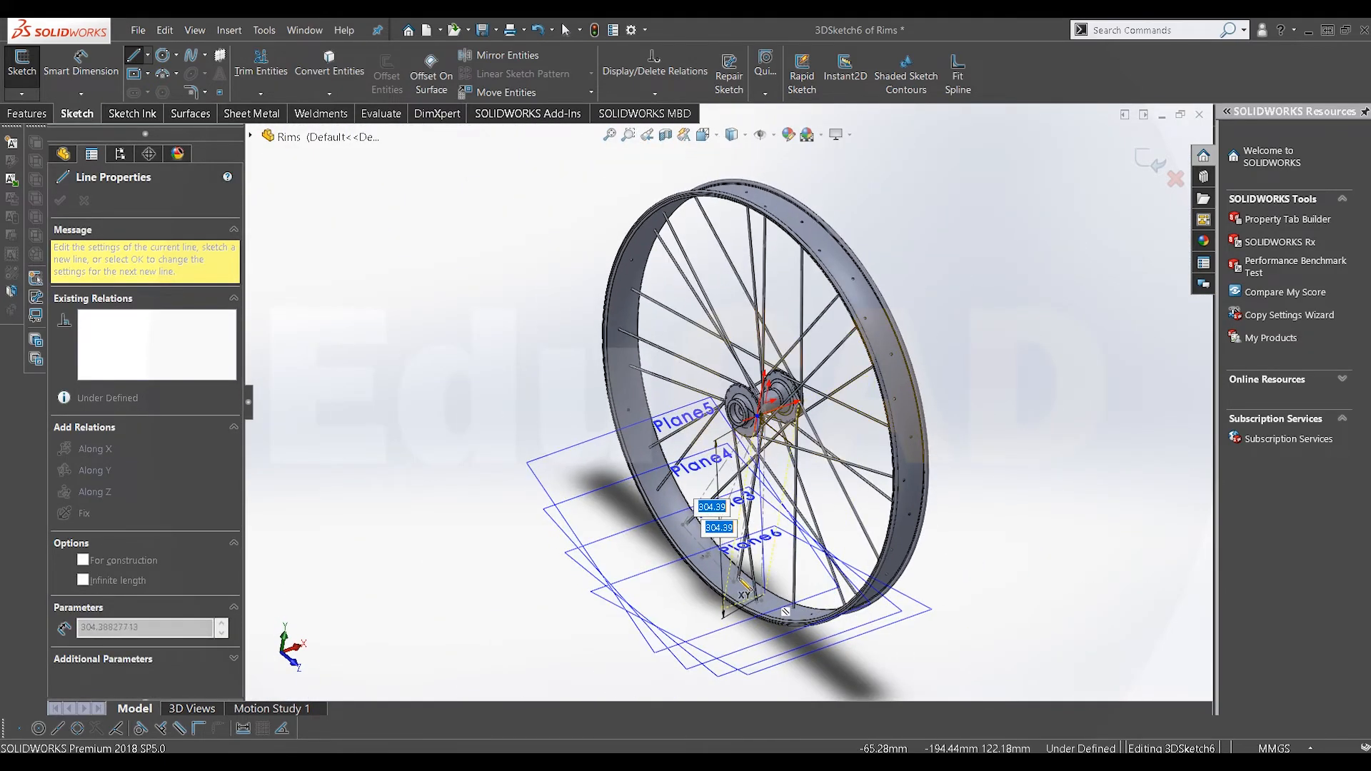
scroll(747, 587, "down", 8)
scroll(653, 428, "down", 5)
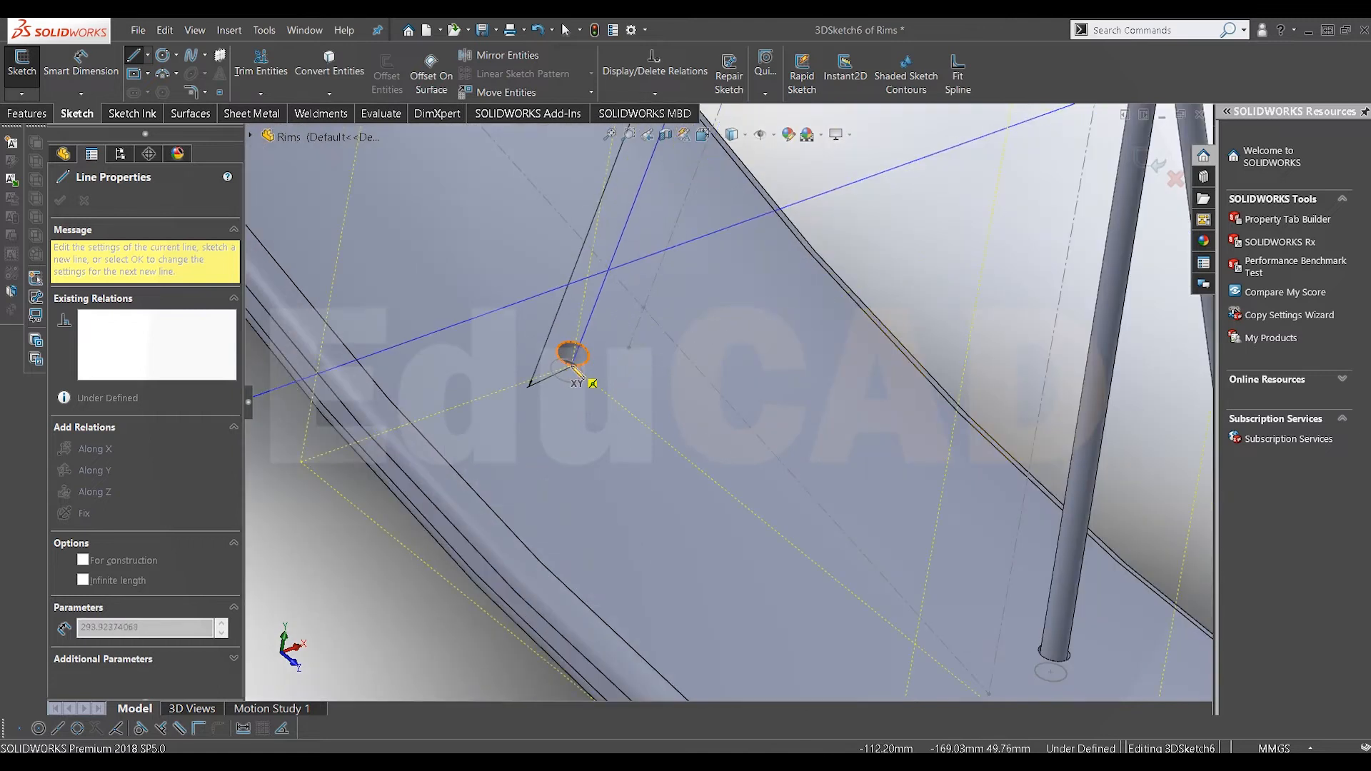
right_click(660, 397)
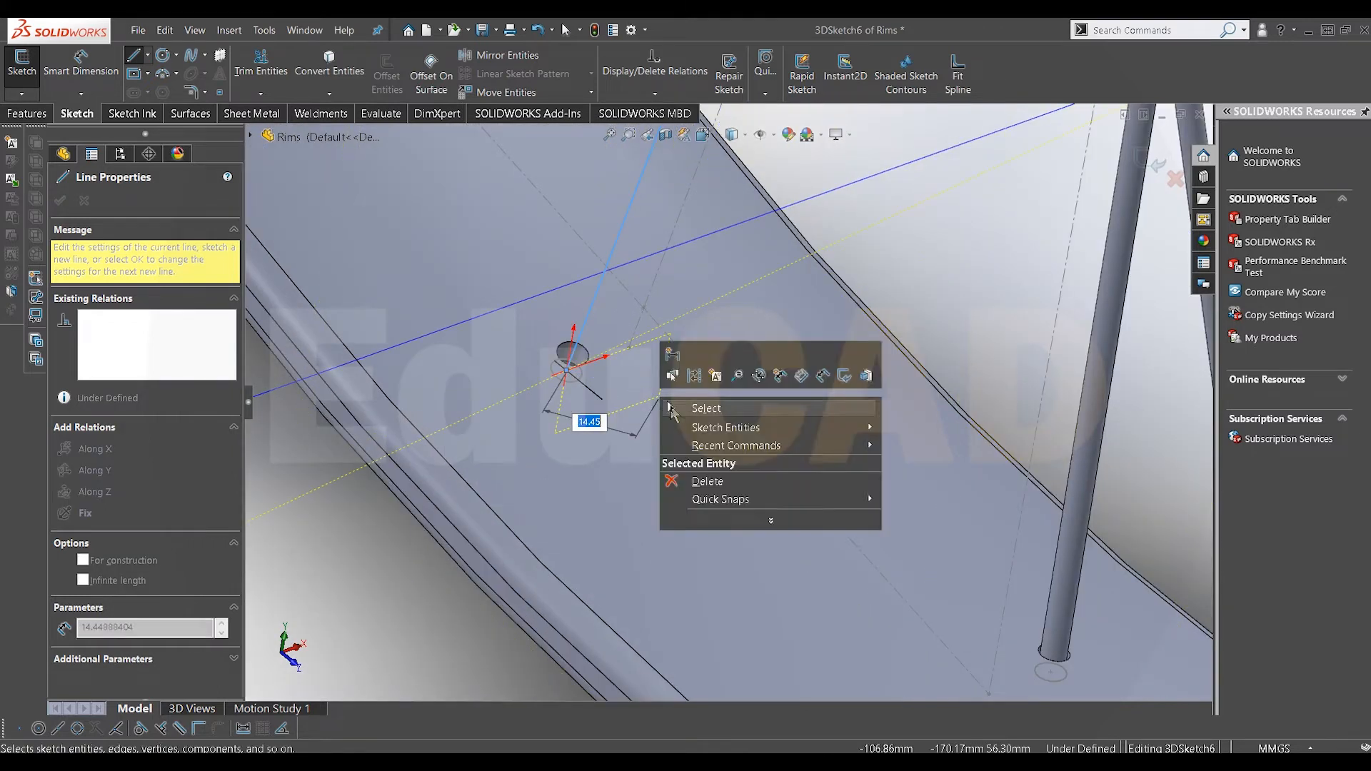
left_click(670, 407)
Dimension the short line through the flange to 7.5 mm
scroll(668, 403, "up", 4)
scroll(666, 400, "down", 2)
scroll(682, 400, "up", 10)
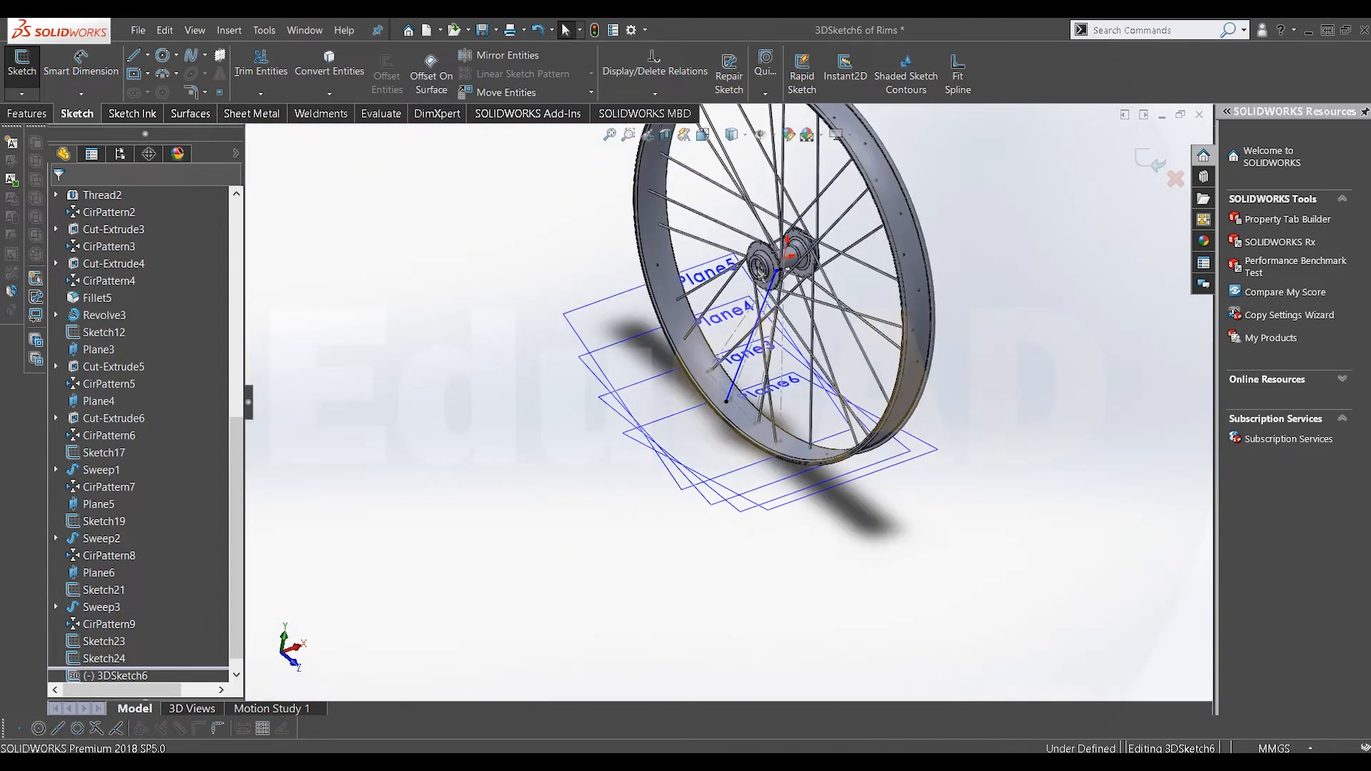
middle_click_drag(761, 272, 701, 266)
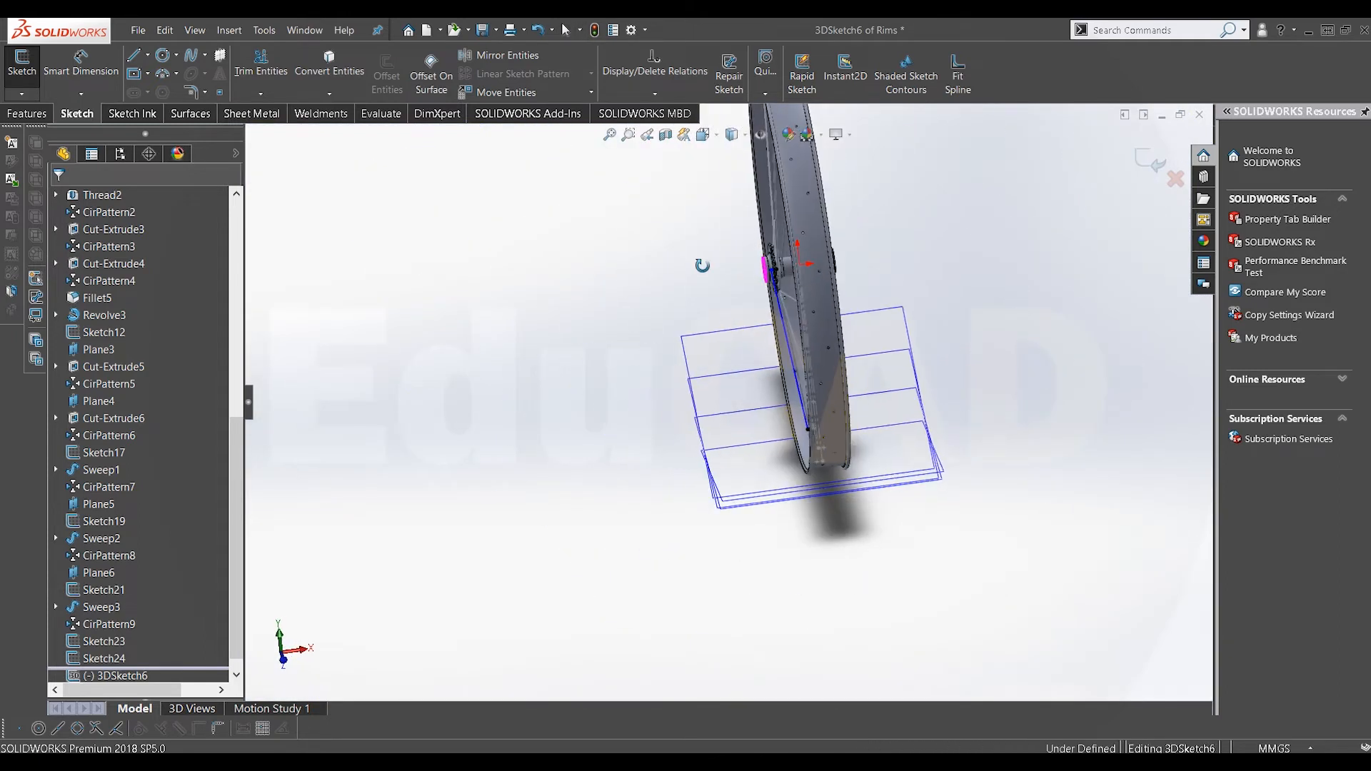
scroll(742, 298, "down", 10)
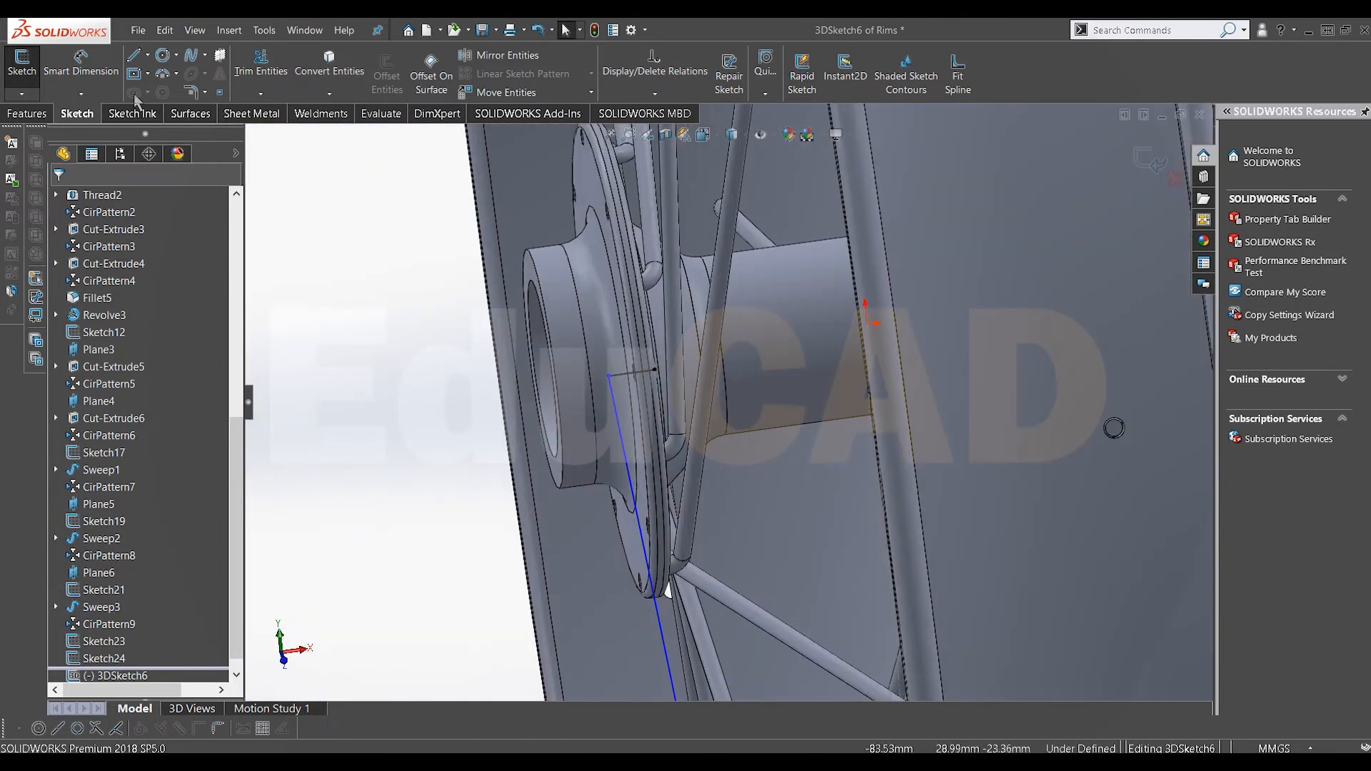
left_click(619, 380)
left_click(414, 430)
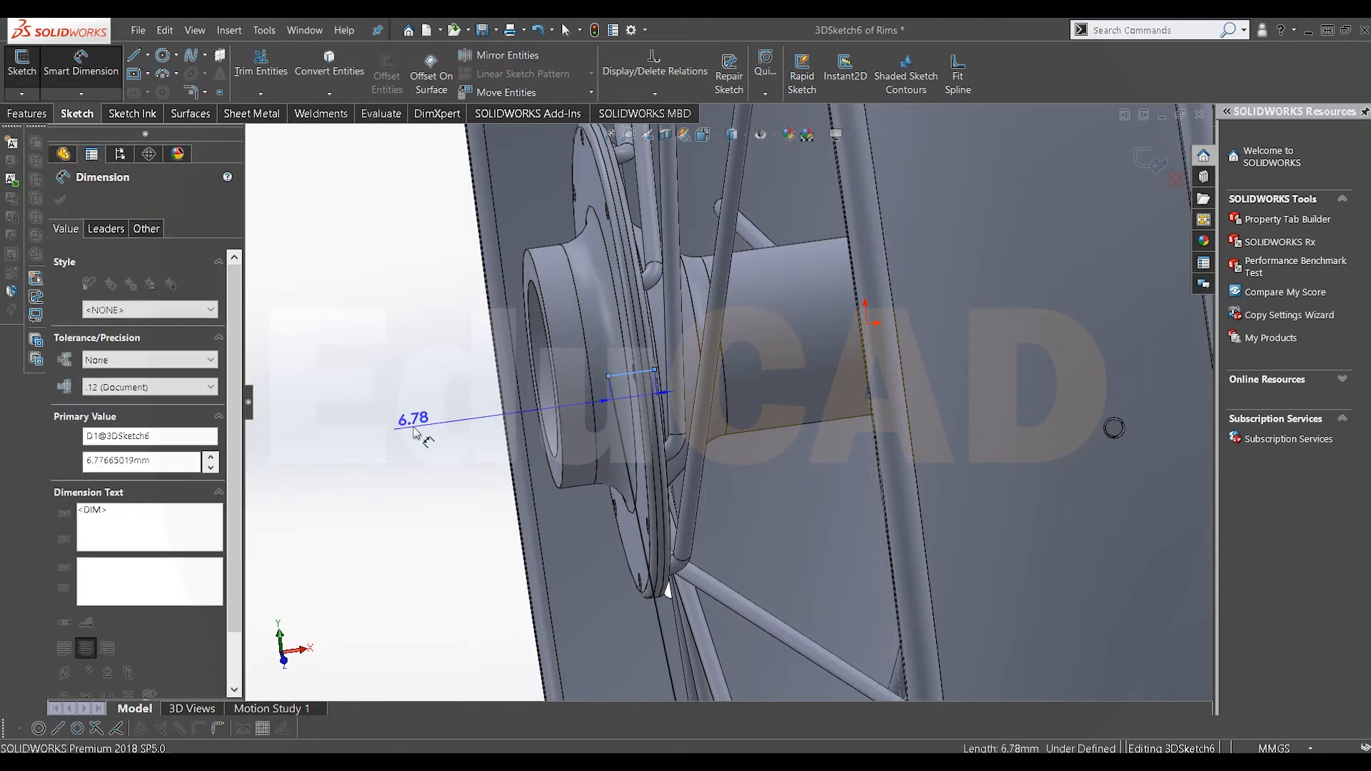
key("Return")
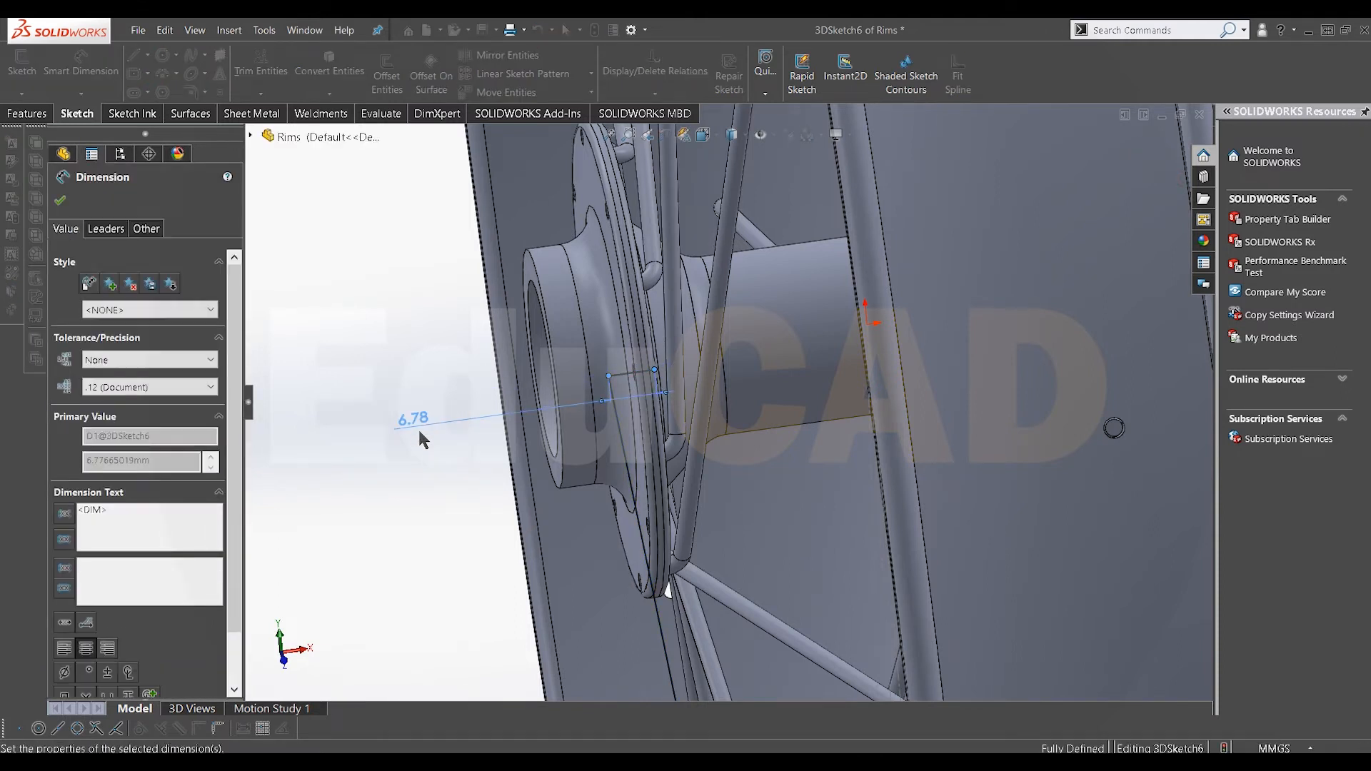
Set the short flange line's length to 10 mm and close the dimension tool
mouse_move(683, 423)
middle_mouse_down()
mouse_move(607, 400)
mouse_move(666, 450)
middle_mouse_up()
scroll(592, 480, "up", 4)
middle_click_drag(592, 480, 569, 512)
double_click(438, 481)
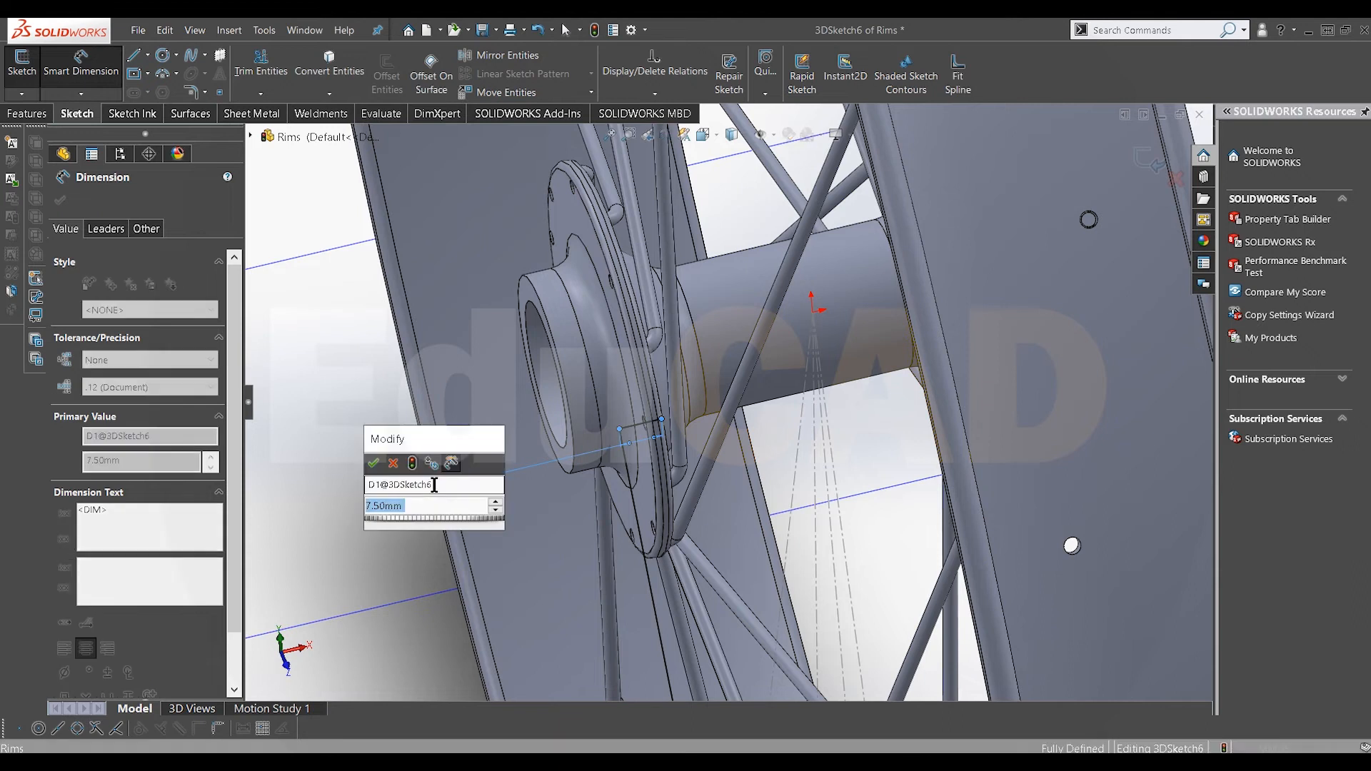
type("10")
key("Return")
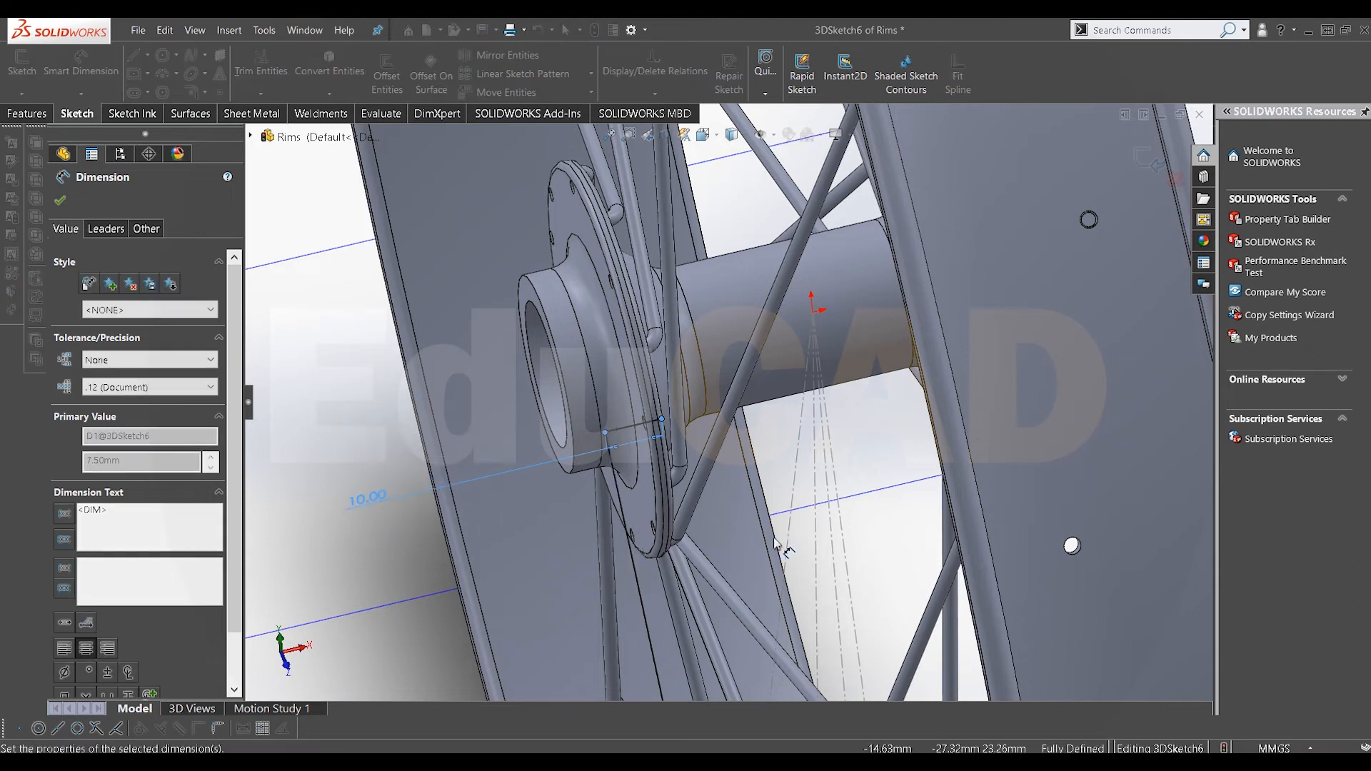
left_click(61, 203)
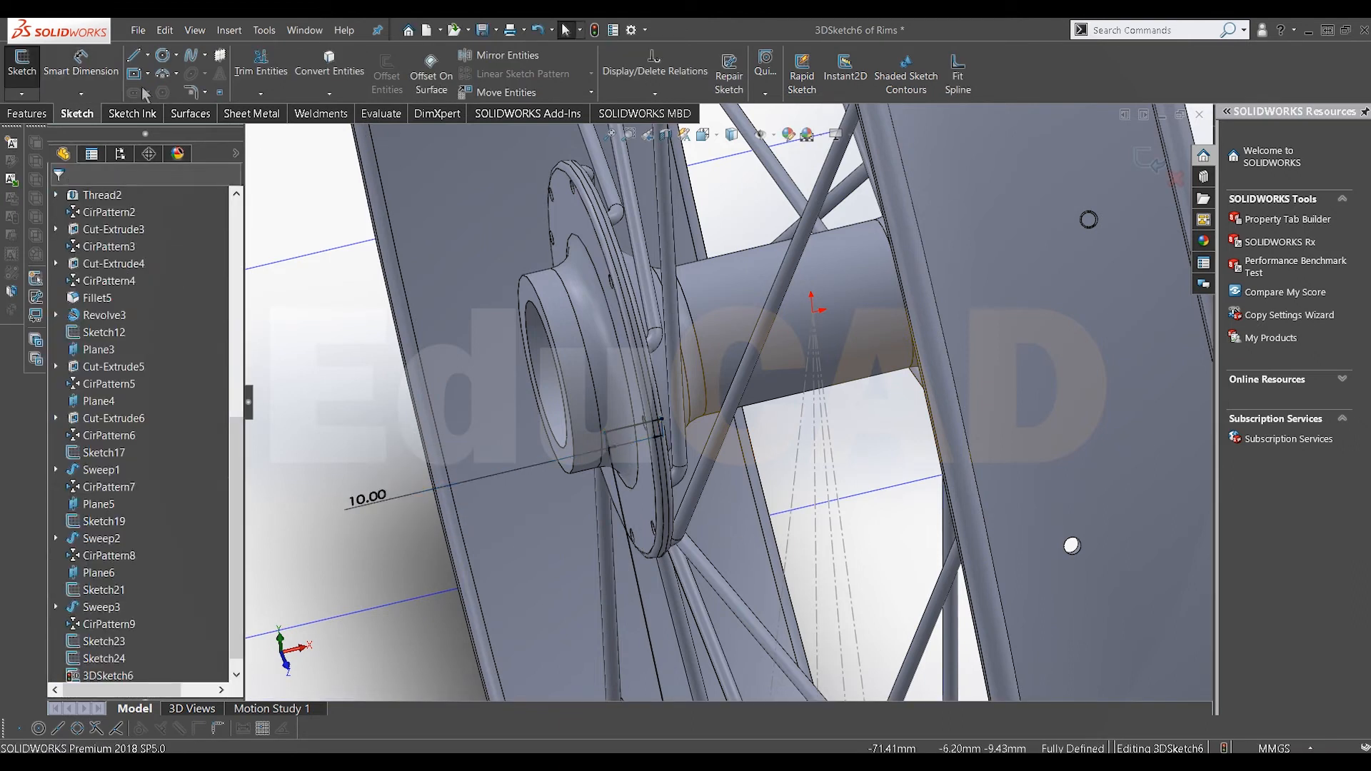
Round the corner between the two path lines with a 5 mm sketch fillet and finish the 3D sketch
left_click(190, 98)
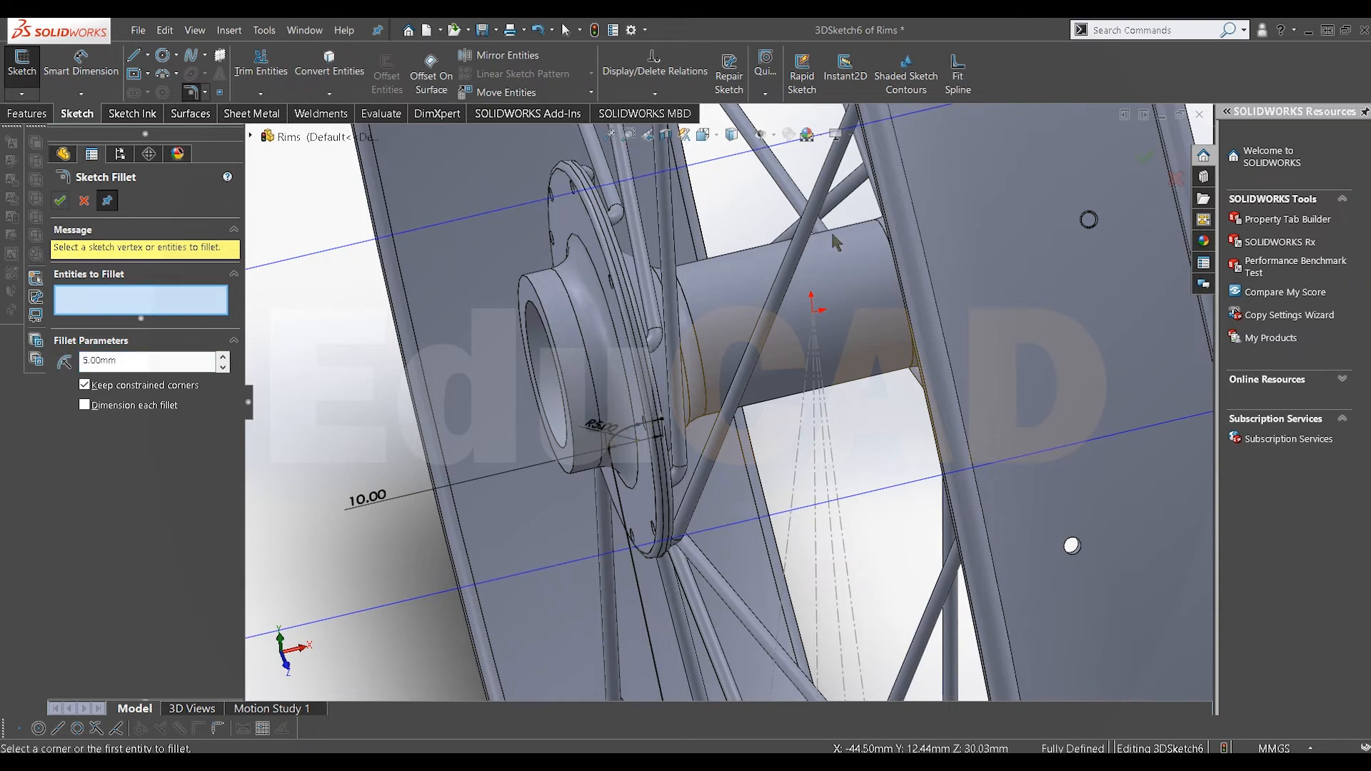
left_click(1145, 159)
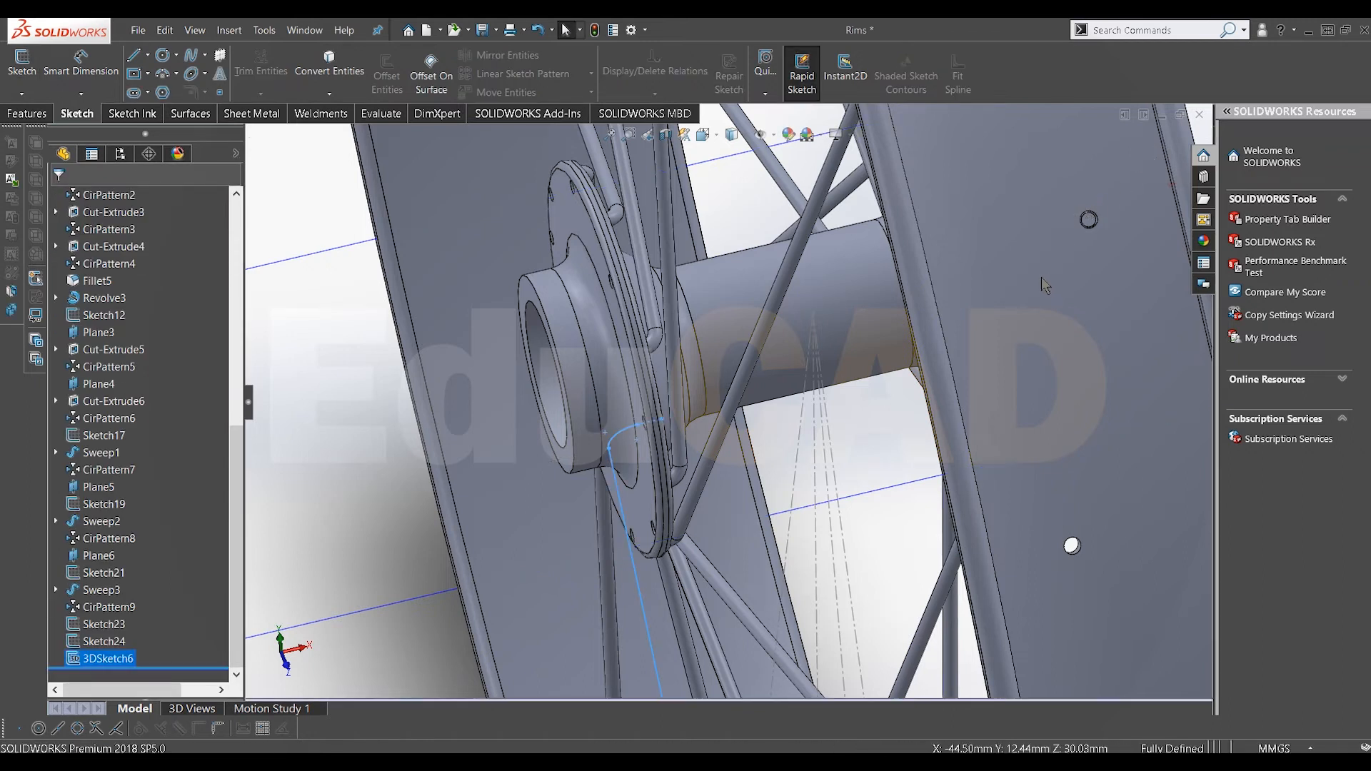
Set up a boss sweep with the flange-hole circle as profile and the filleted 3D sketch as path
scroll(614, 442, "down", 2)
middle_click_drag(664, 428, 561, 442)
scroll(653, 429, "down", 2)
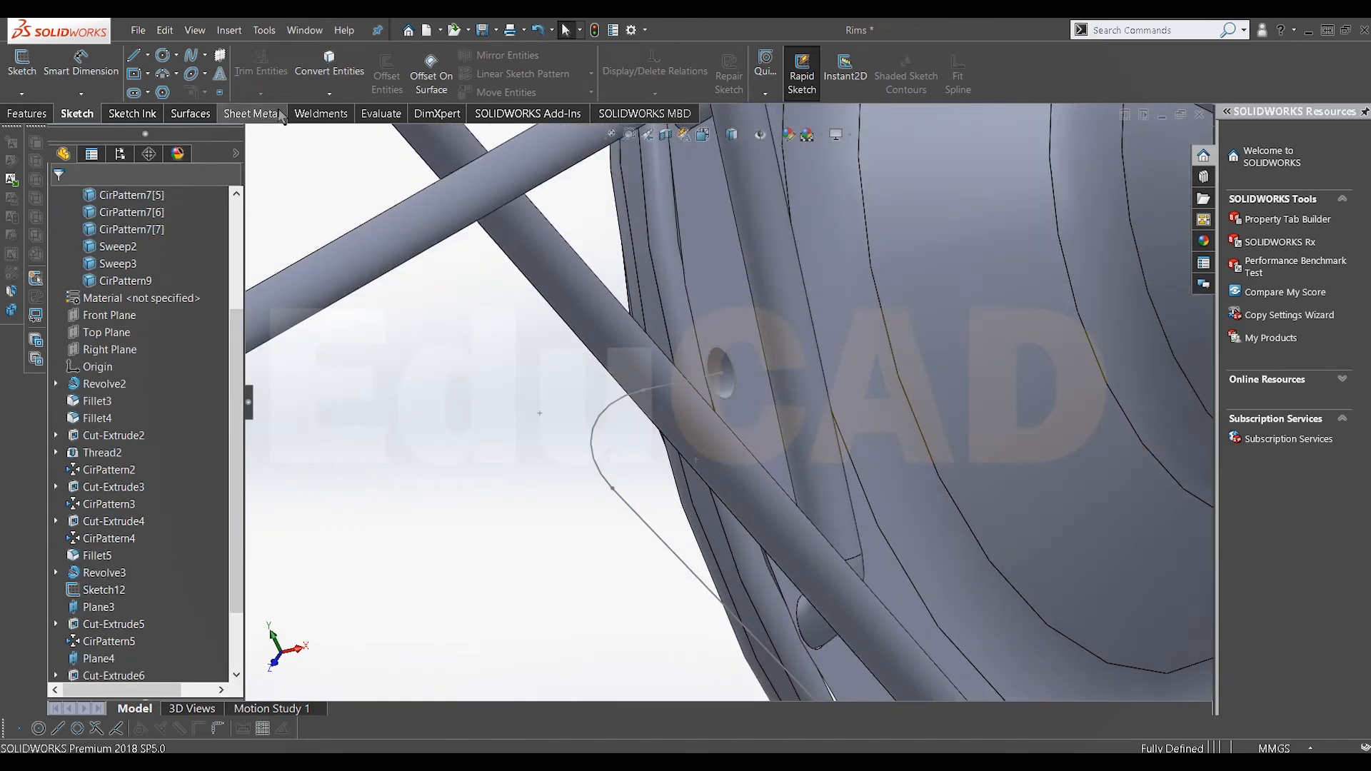
left_click(236, 122)
left_click(44, 116)
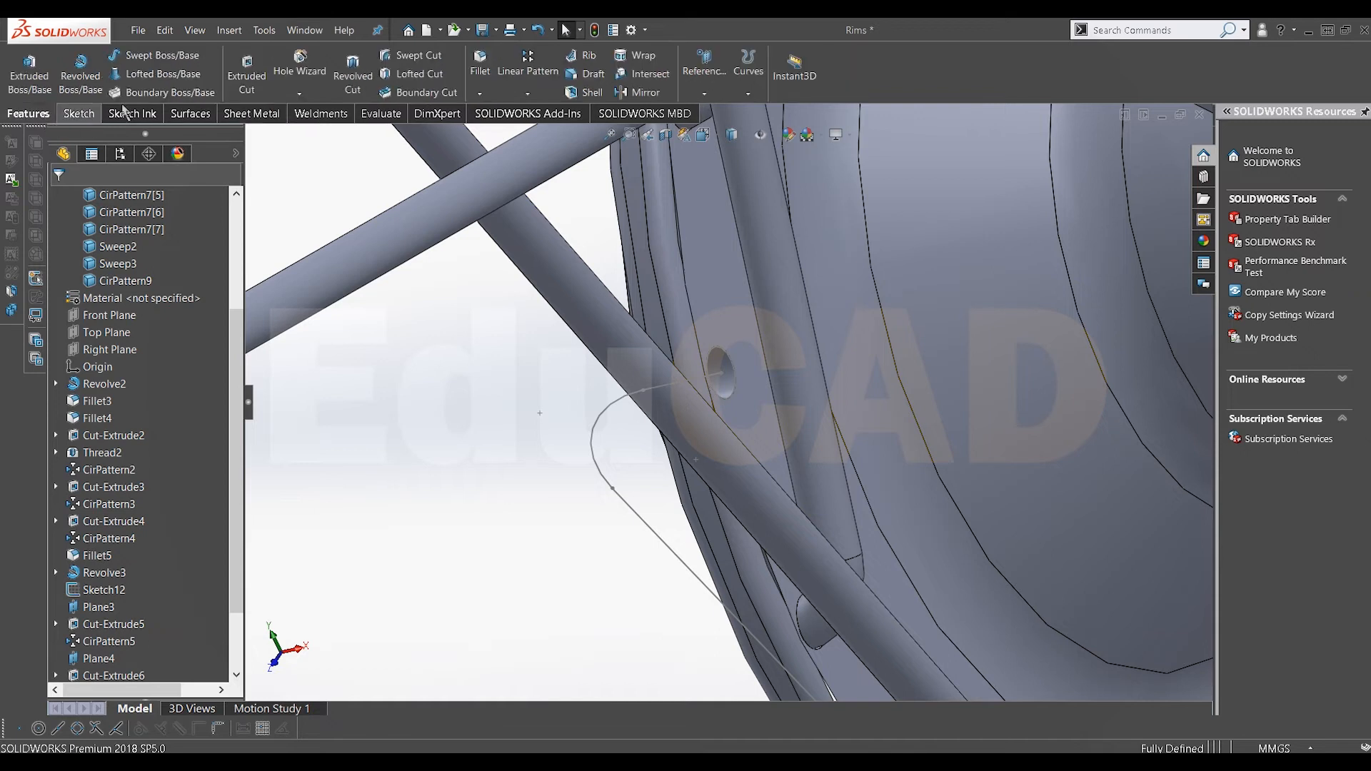
scroll(736, 361, "down", 3)
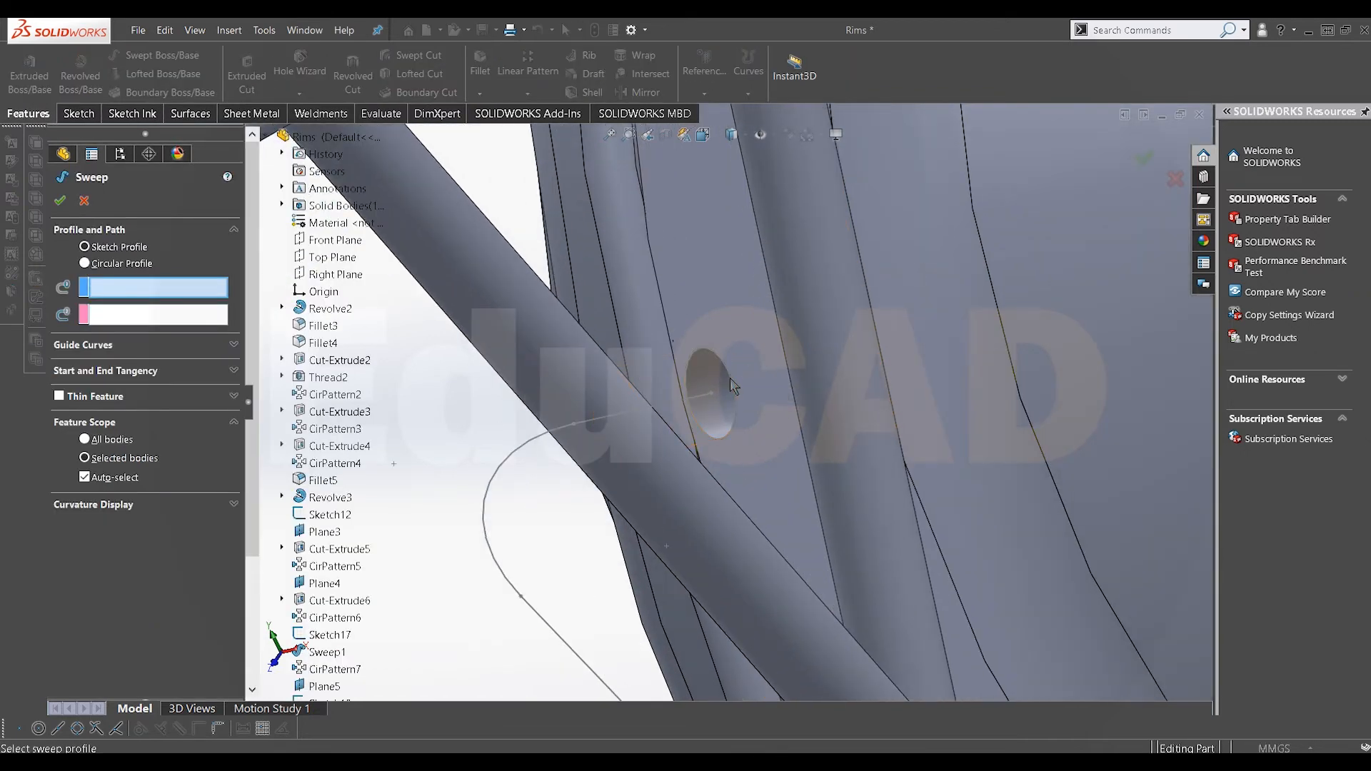
left_click(731, 383)
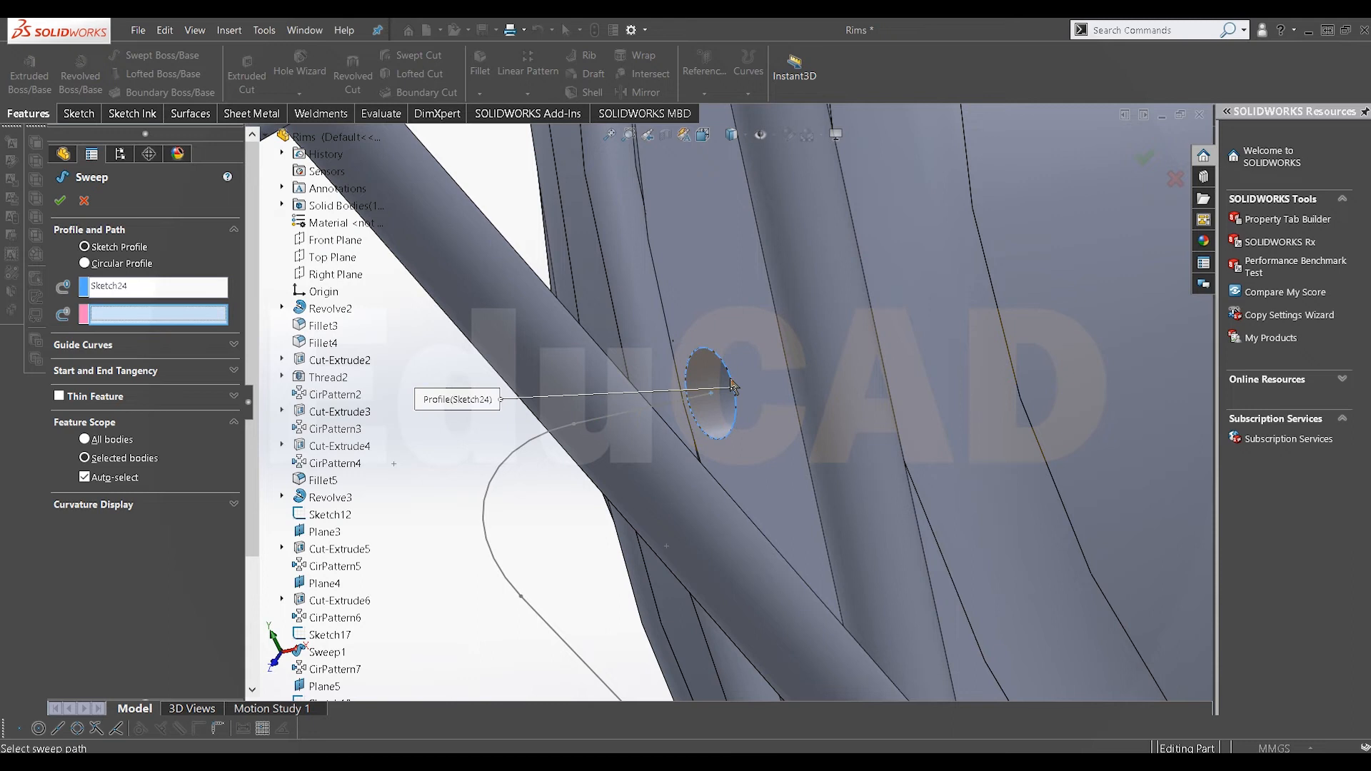
left_click(515, 452)
scroll(635, 471, "up", 5)
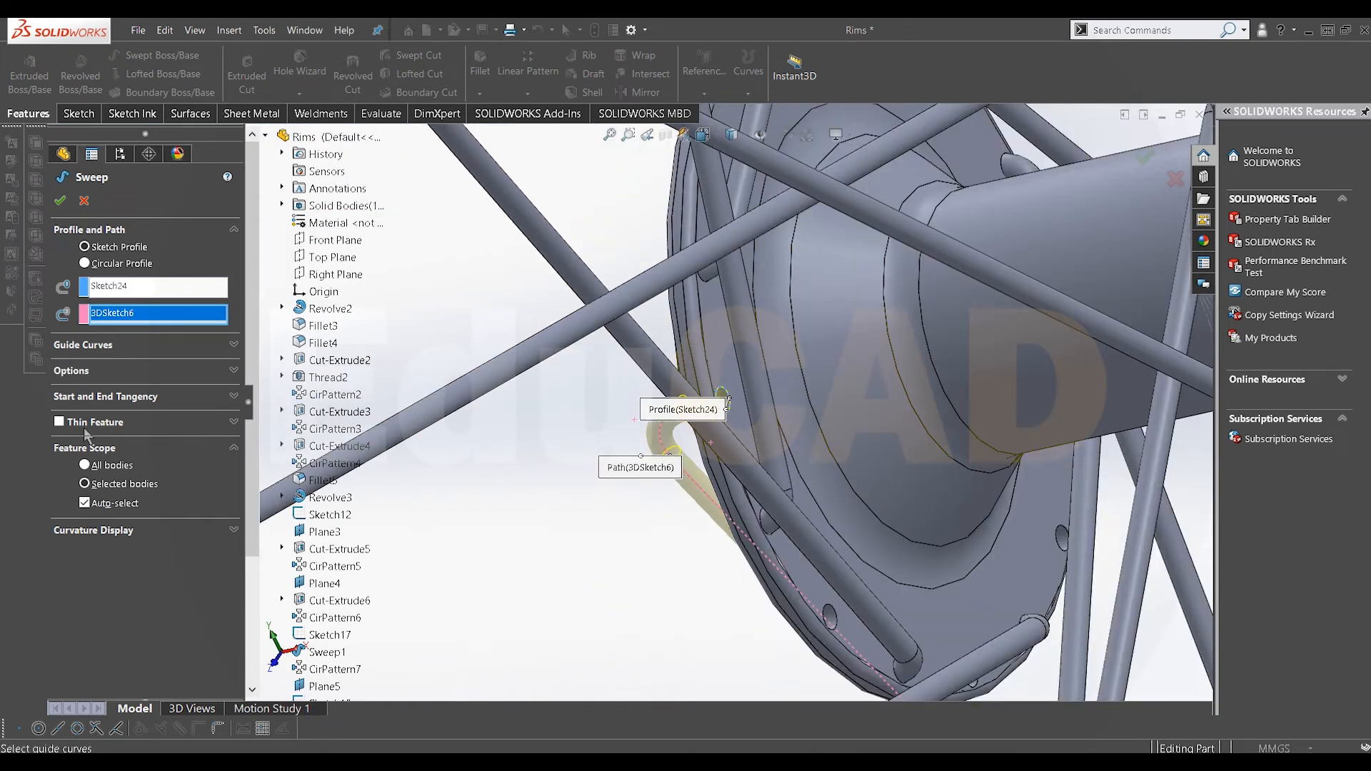
Turn off merging the result with other bodies and complete the spoke sweep
left_click(70, 370)
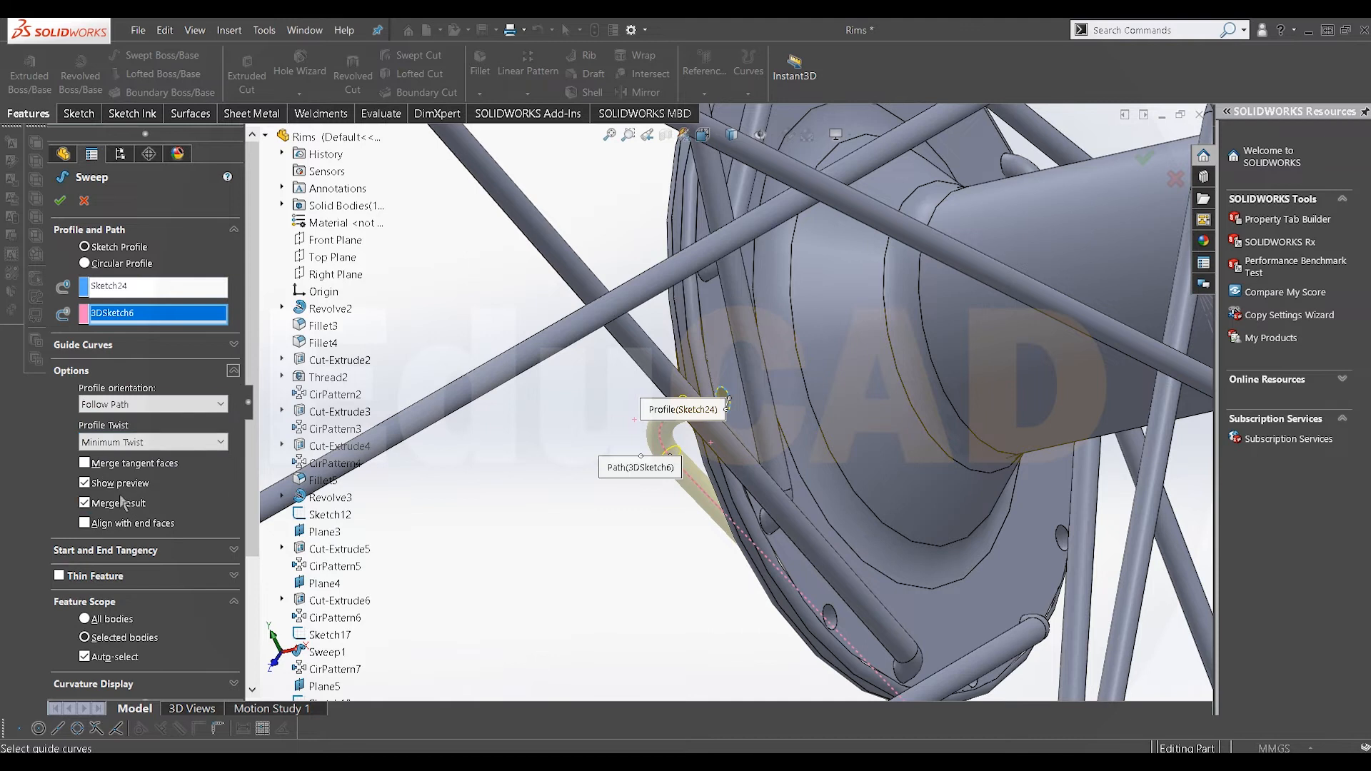
middle_click_drag(736, 448, 824, 565)
scroll(694, 571, "up", 5)
scroll(826, 573, "up", 5)
scroll(801, 625, "down", 5)
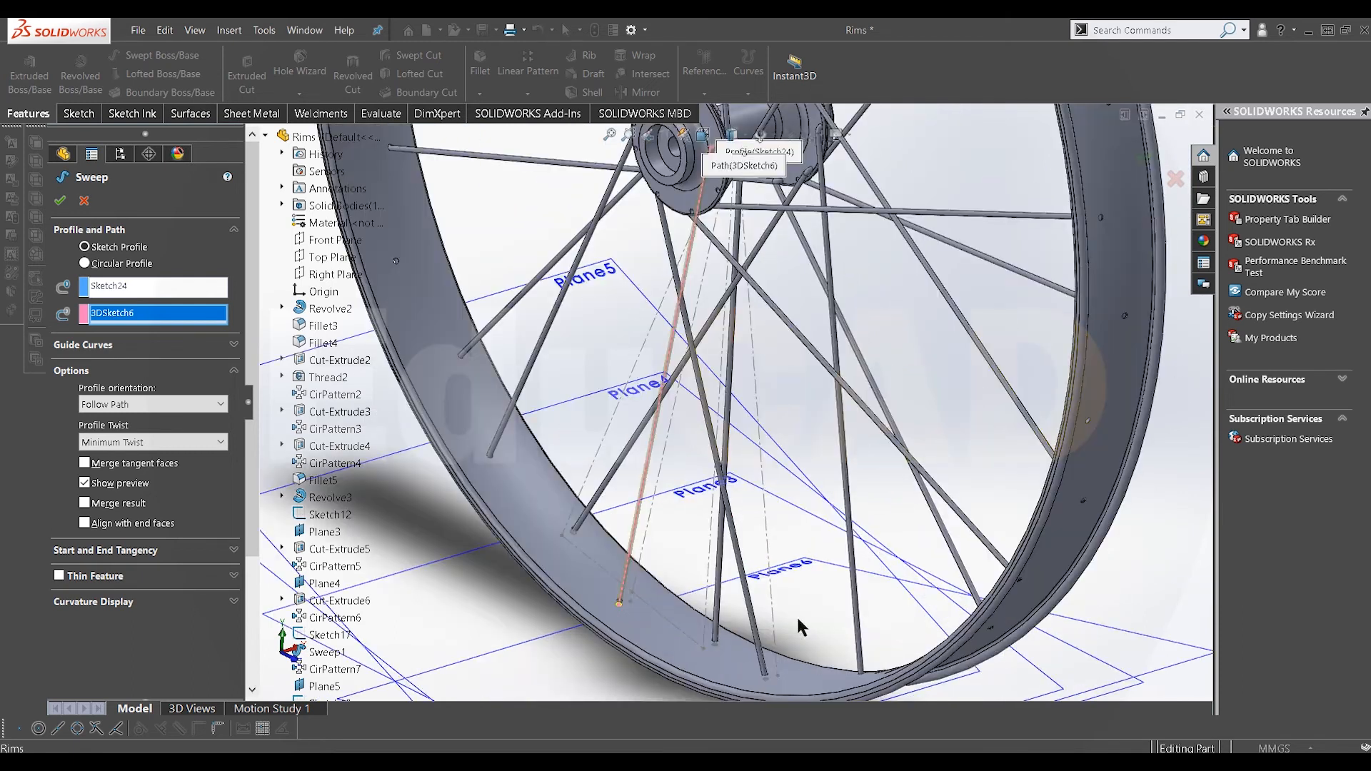
left_click(62, 203)
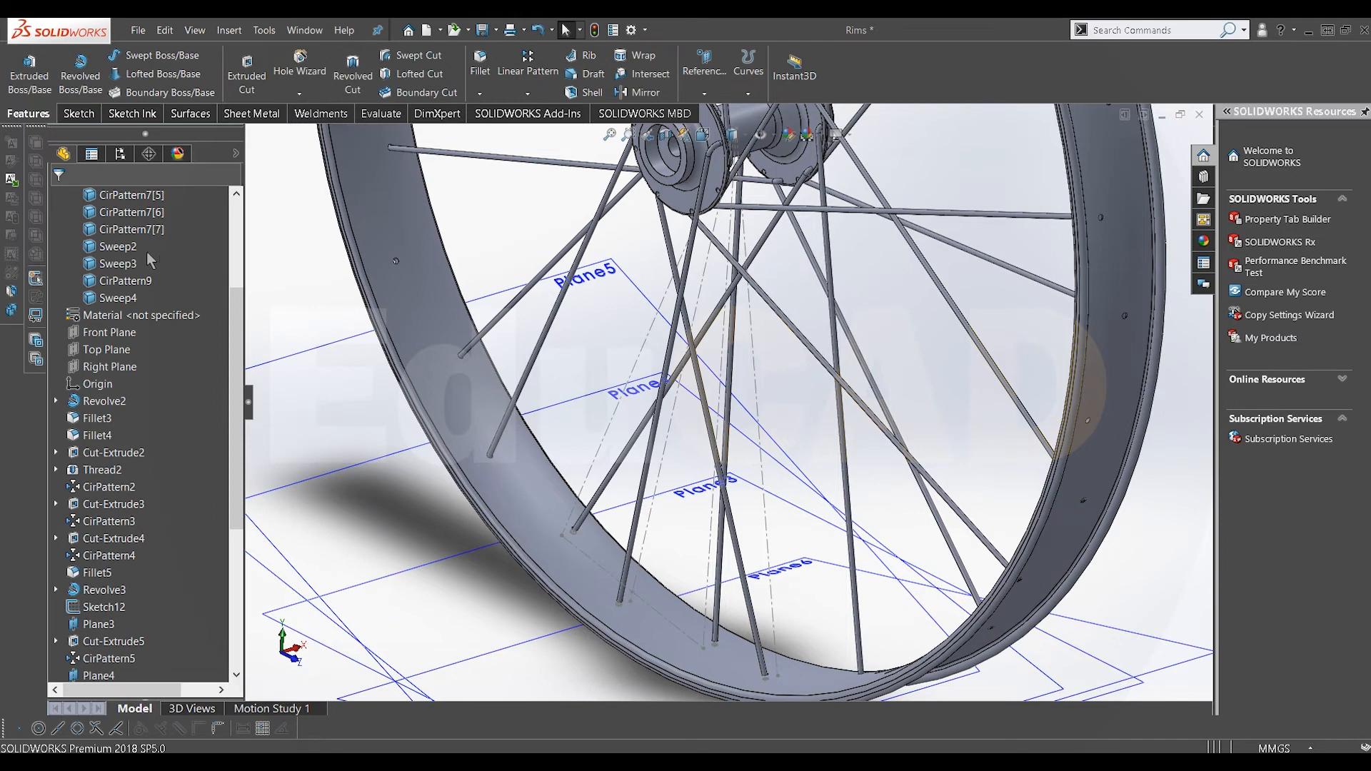
Create a circular pattern of the newly swept spoke around the hub's circular edge, with 8 equally spaced instances over 360 degrees
mouse_move(651, 392)
middle_mouse_down()
mouse_move(647, 375)
mouse_move(635, 395)
mouse_move(688, 445)
mouse_move(664, 400)
middle_mouse_up()
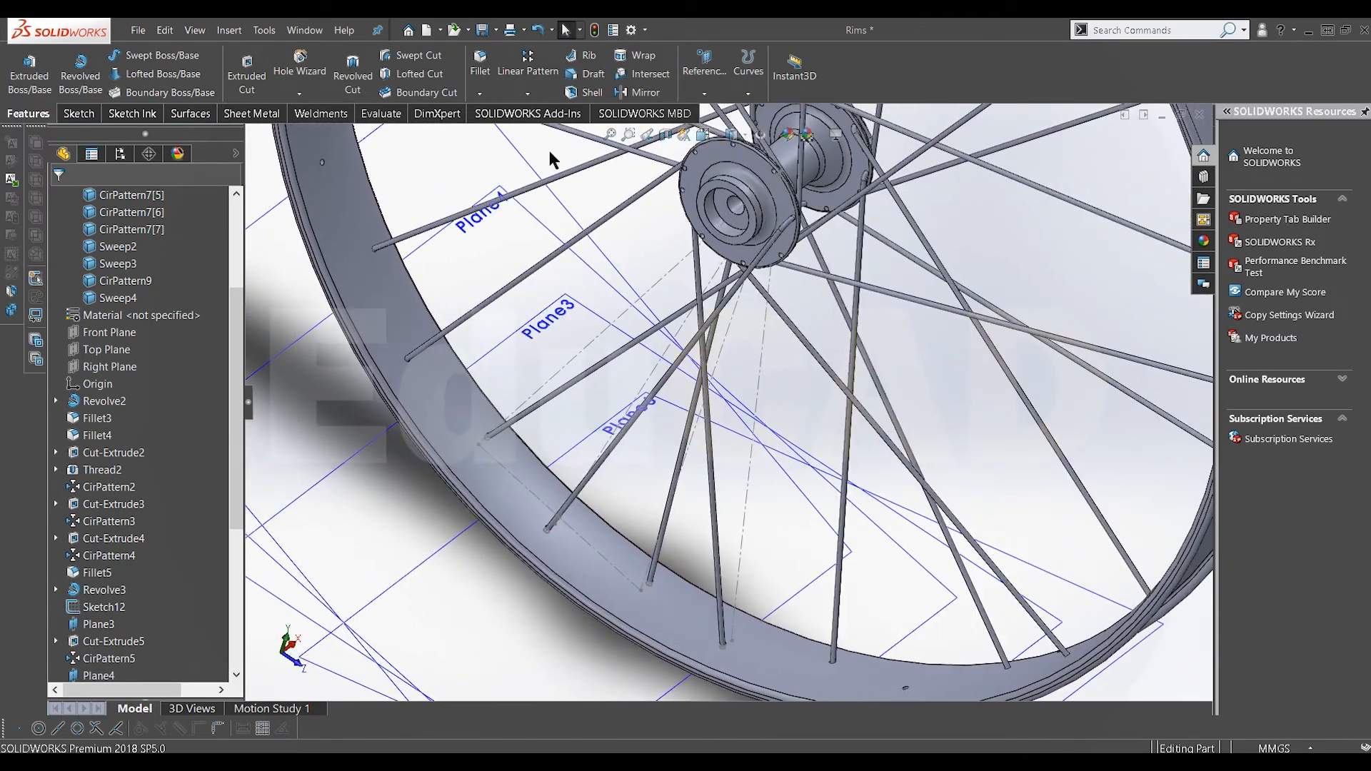
left_click(537, 96)
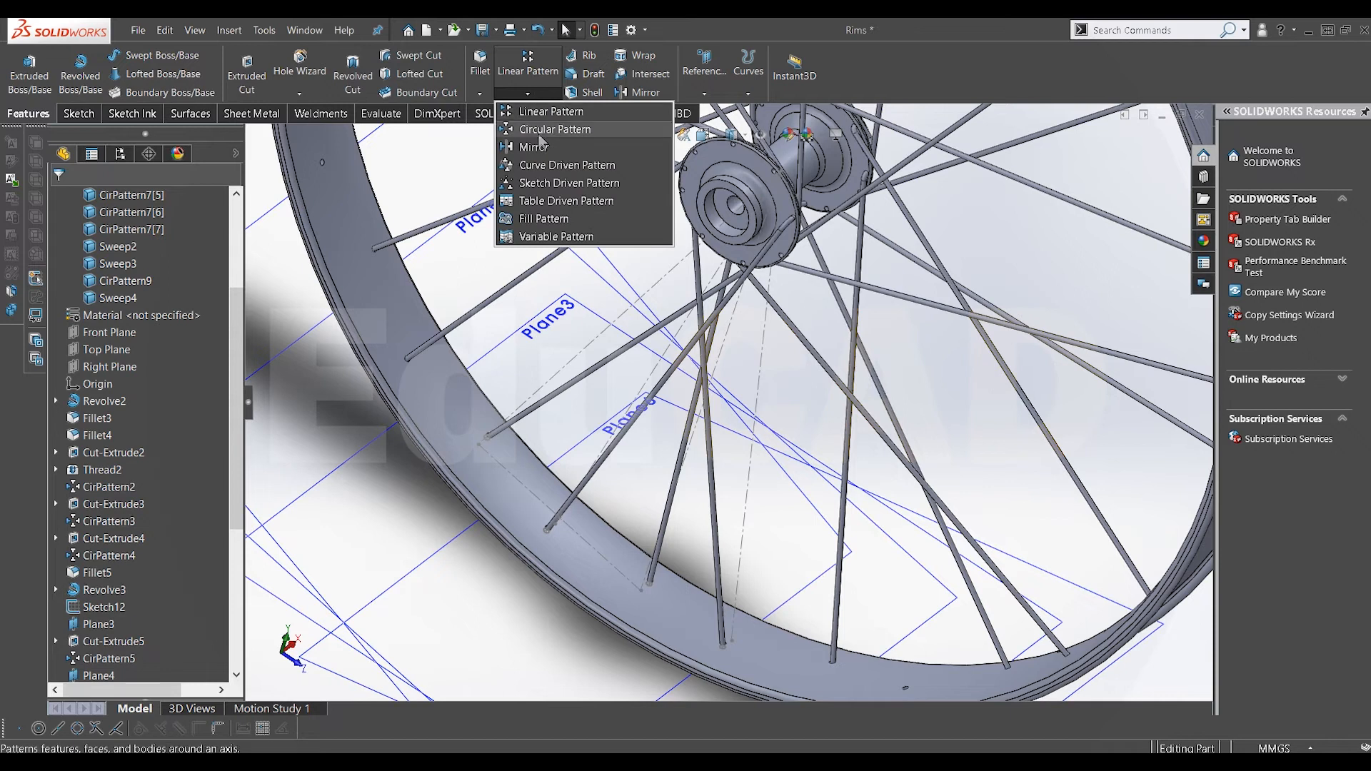
left_click(539, 130)
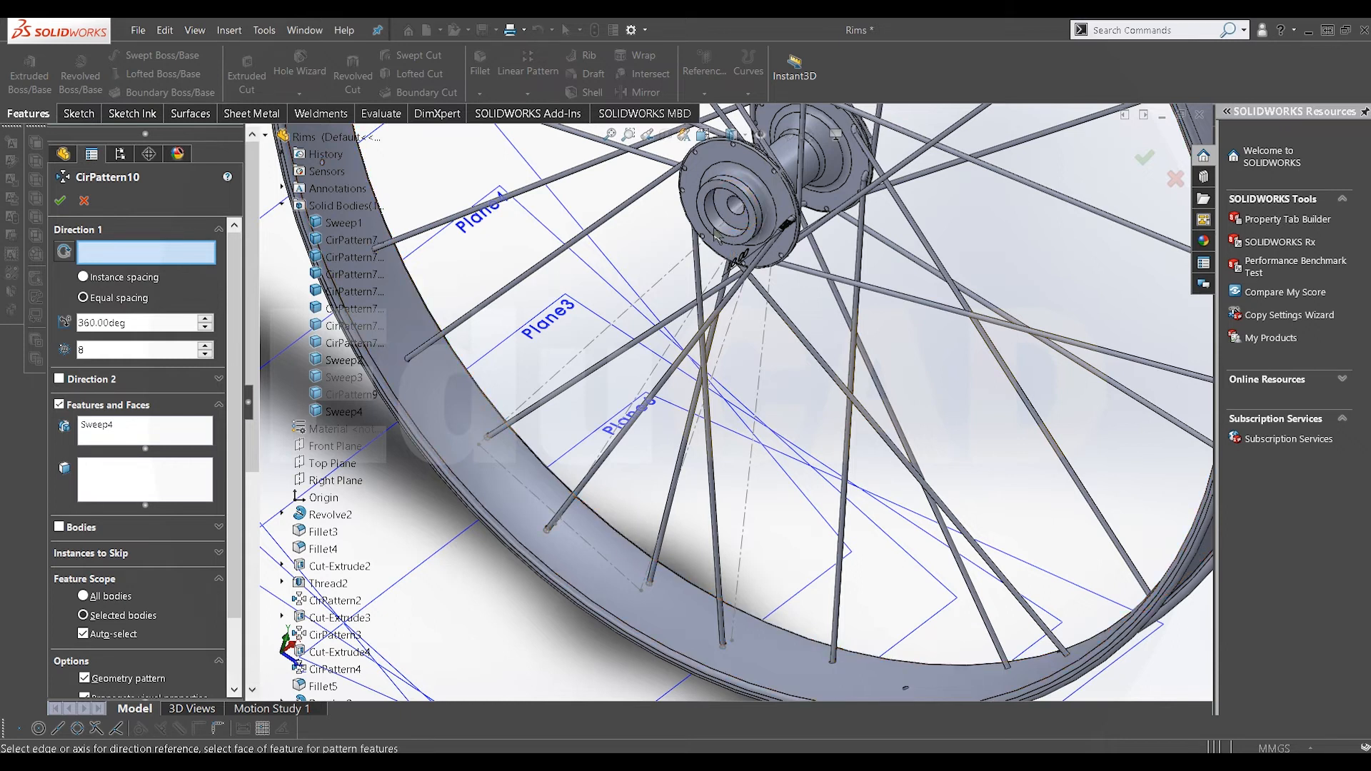
left_click(714, 241)
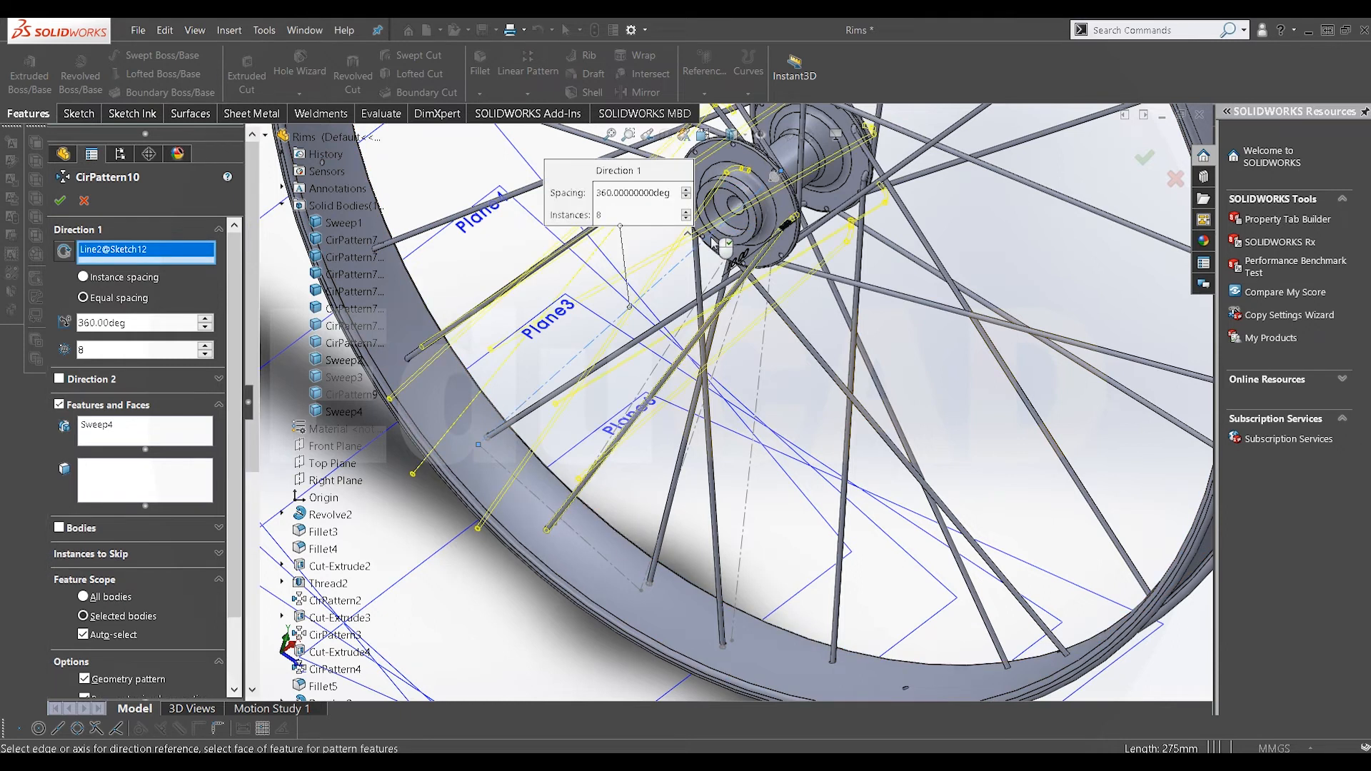
left_click(714, 242)
left_click(719, 244)
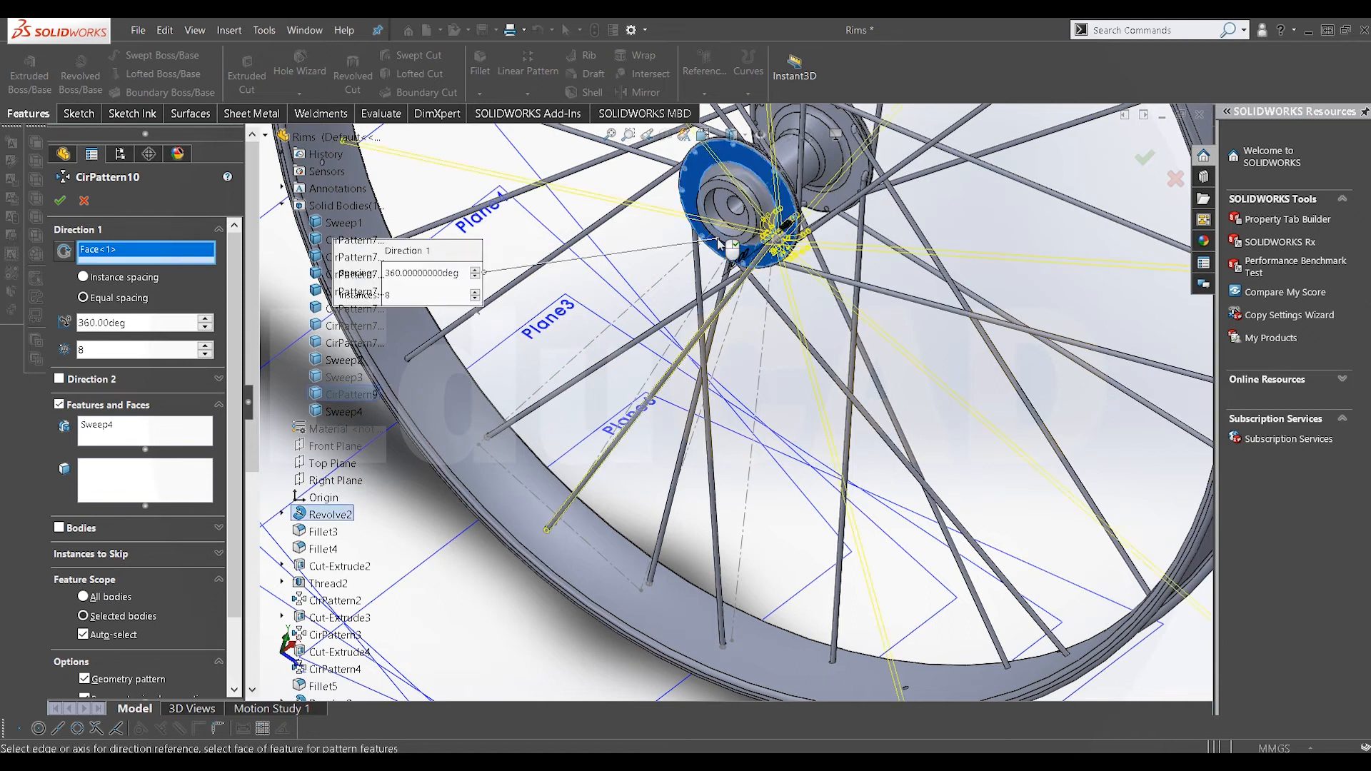
left_click(719, 243)
scroll(728, 261, "down", 3)
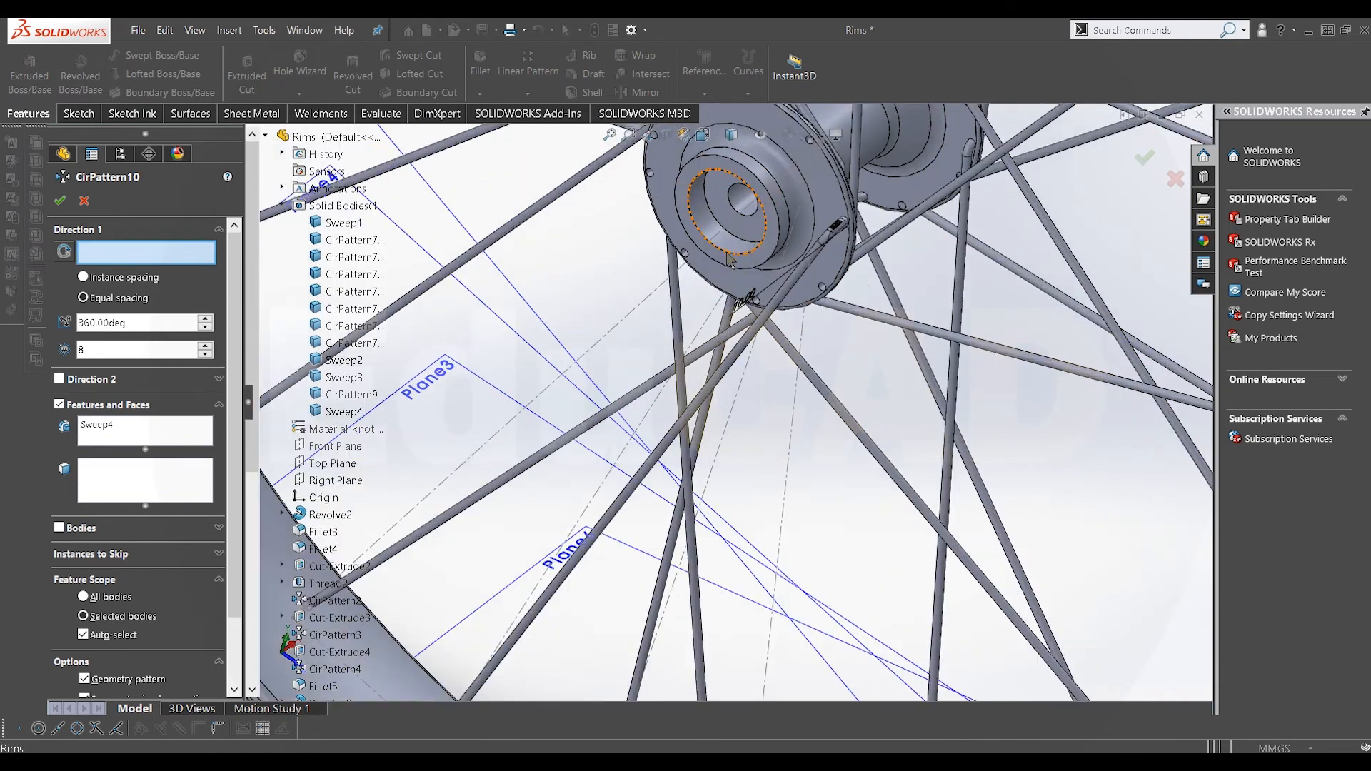
left_click(724, 257)
scroll(735, 207, "up", 3)
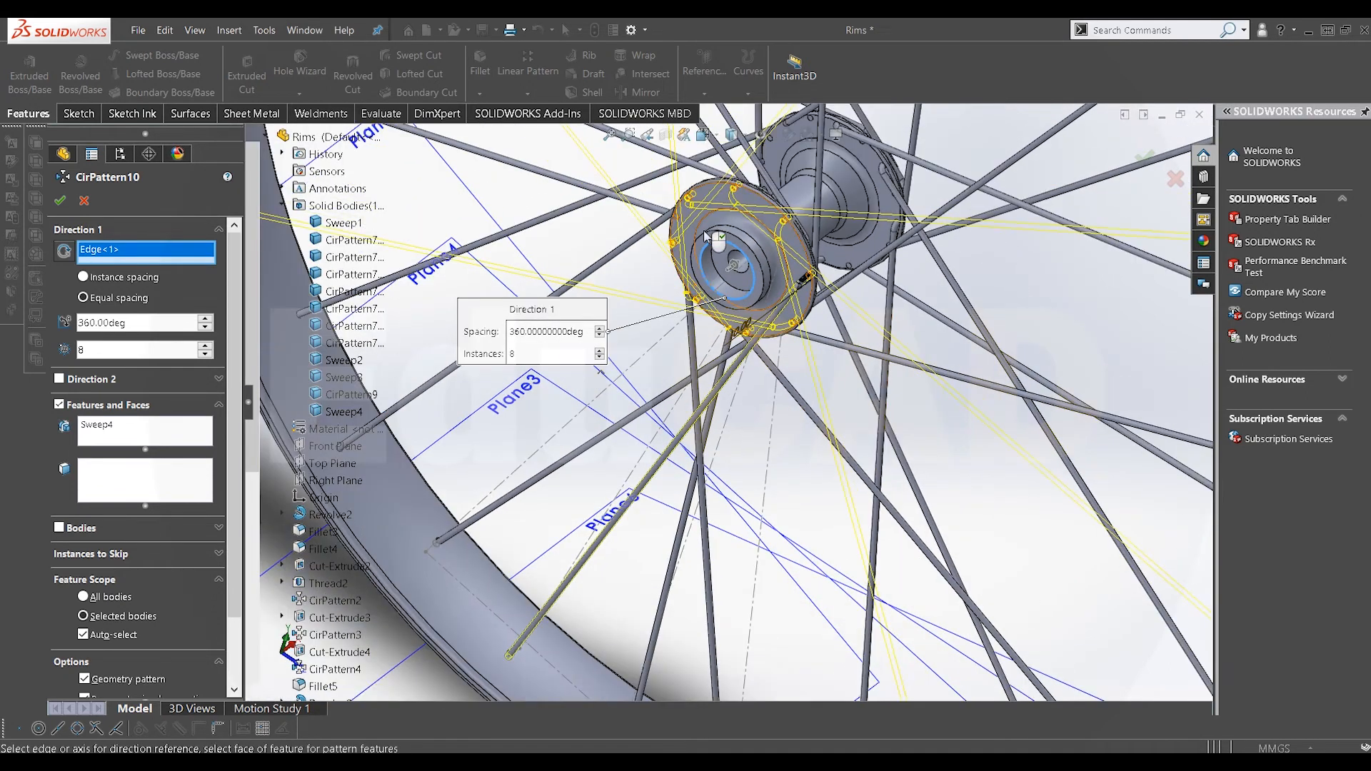
scroll(729, 200, "down", 2)
scroll(724, 201, "down", 2)
middle_click_drag(725, 201, 805, 192)
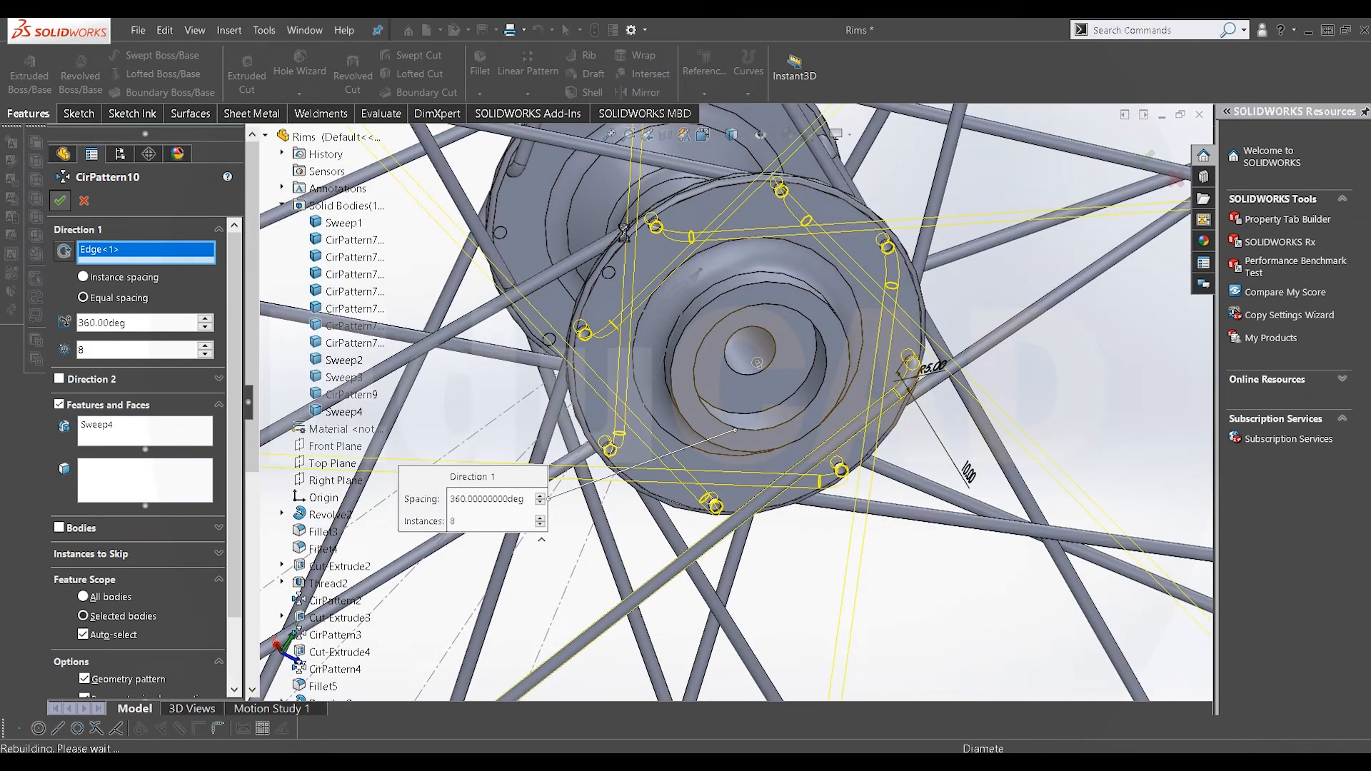
right_click(966, 468)
scroll(894, 321, "up", 1)
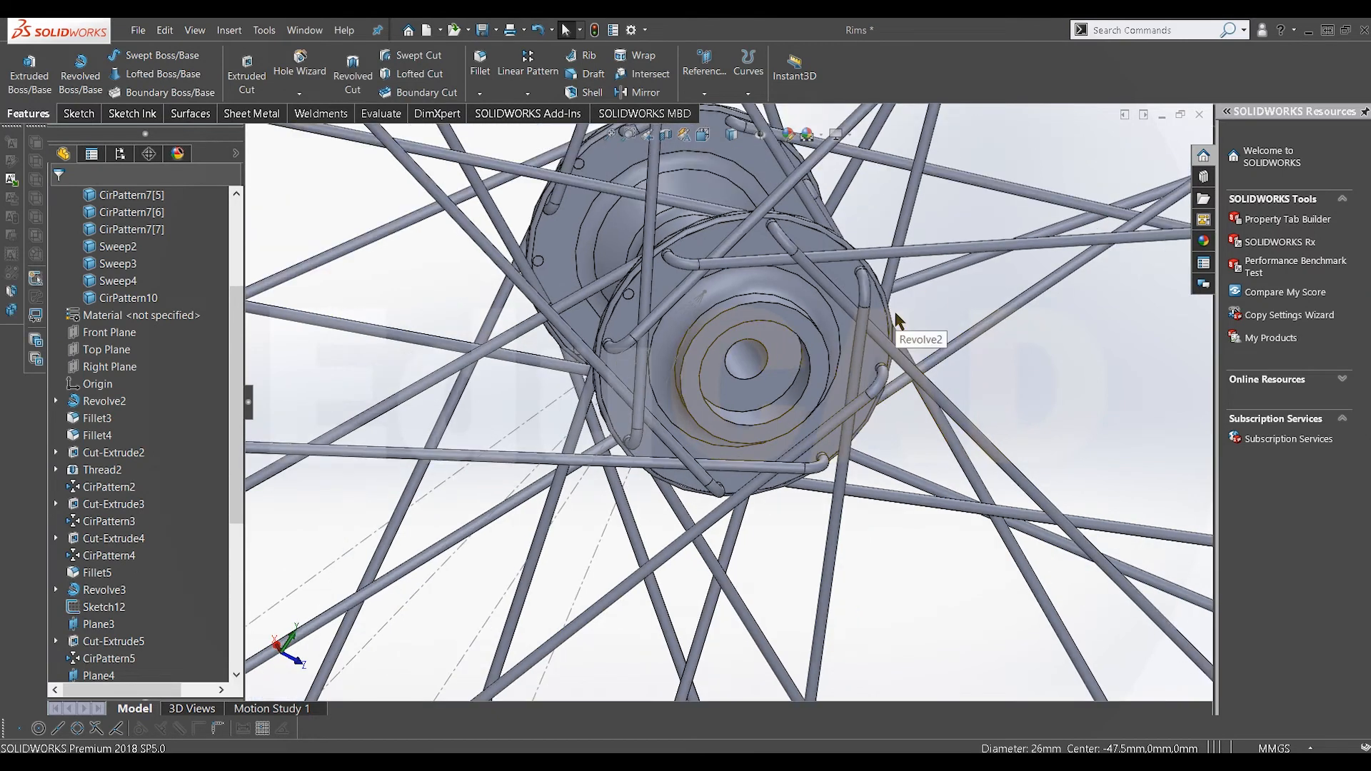
Inspect the patterned spokes around the hub flanges and where their ends meet the rim
scroll(885, 325, "down", 2)
middle_click_drag(873, 330, 723, 554)
scroll(796, 291, "up", 5)
scroll(753, 412, "up", 5)
scroll(657, 503, "down", 6)
scroll(658, 506, "up", 4)
scroll(720, 549, "down", 3)
scroll(709, 533, "down", 3)
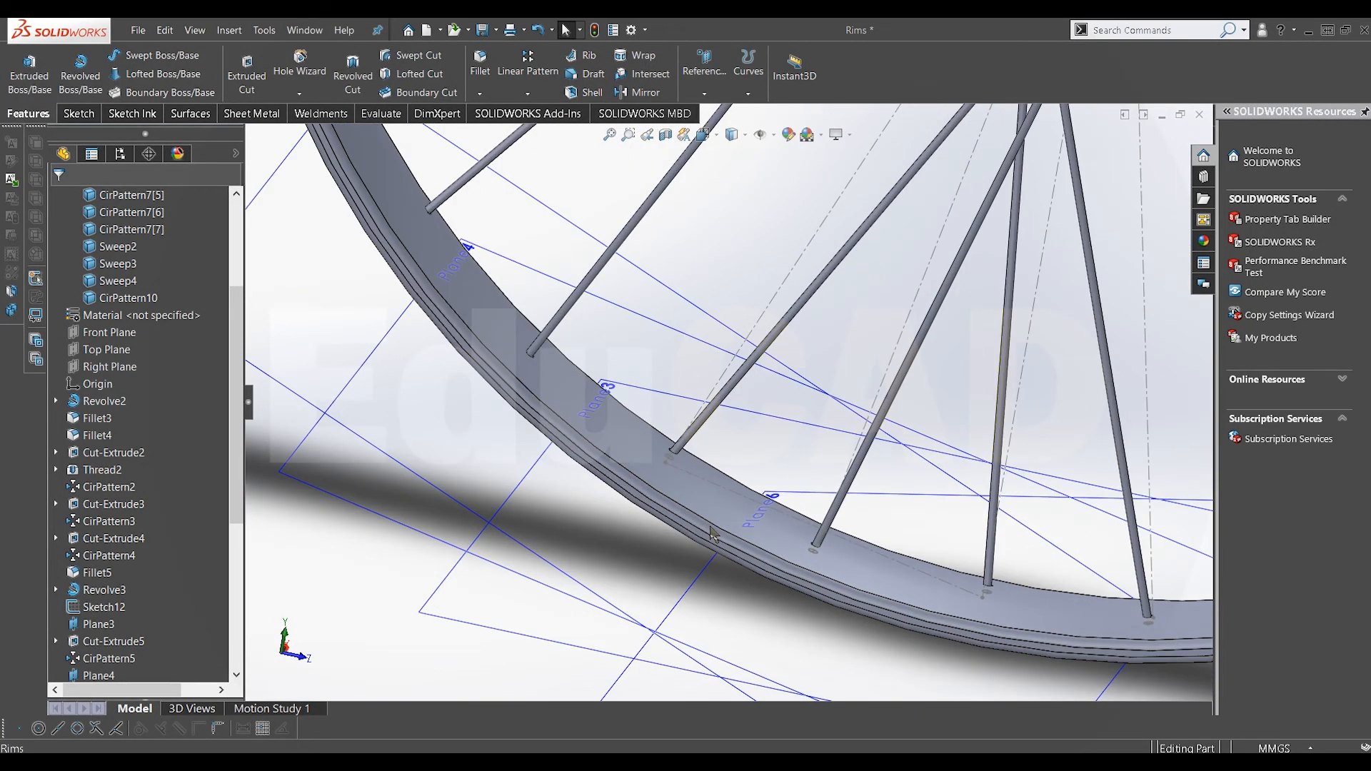
scroll(711, 534, "up", 10)
middle_click_drag(770, 367, 690, 639)
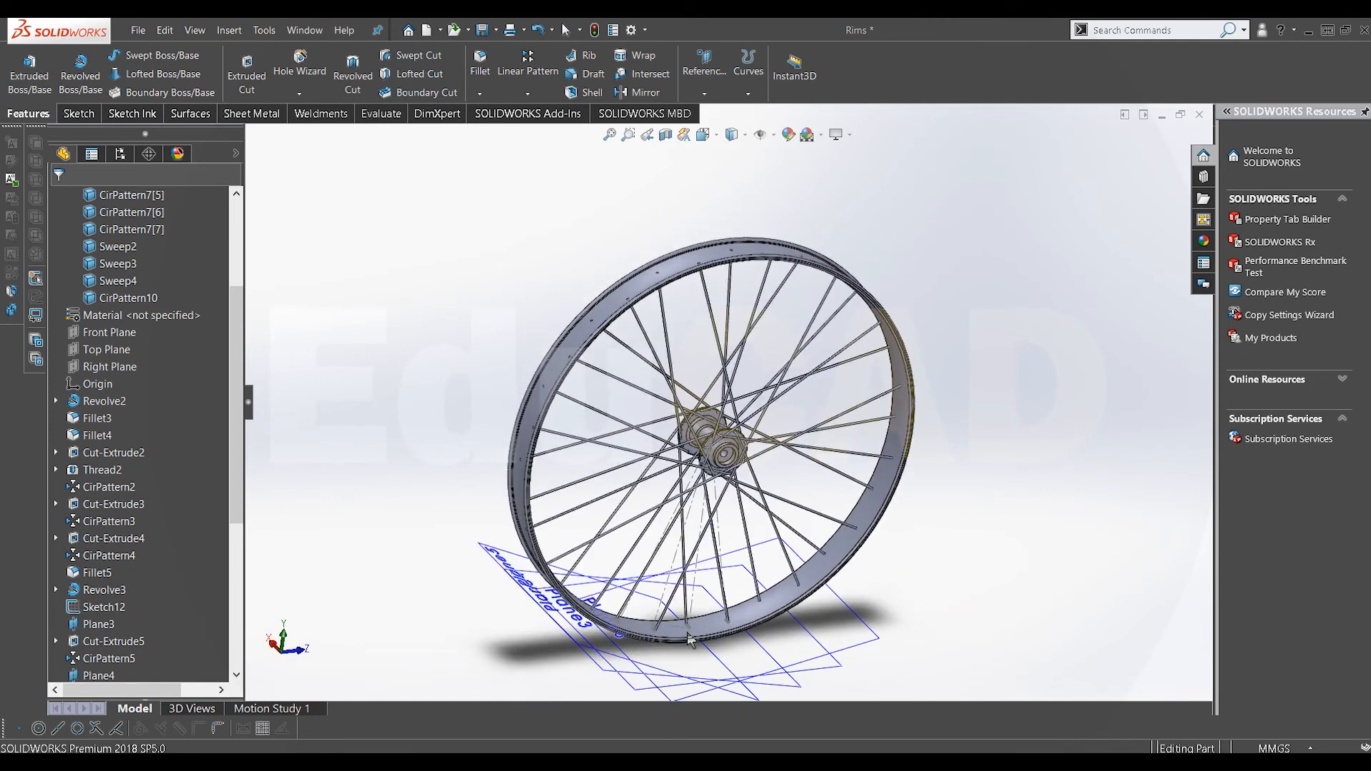
scroll(628, 521, "down", 10)
scroll(614, 523, "down", 2)
scroll(615, 532, "up", 5)
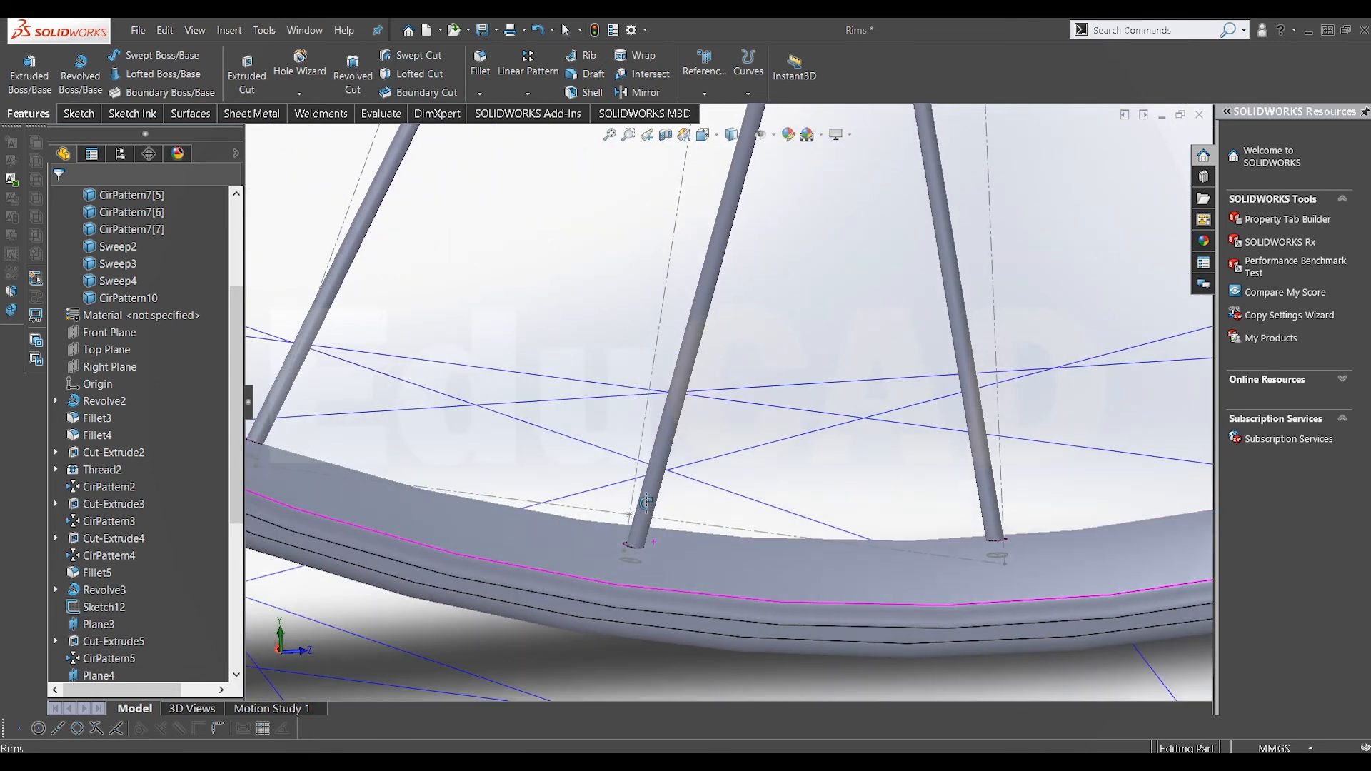
middle_click_drag(658, 514, 716, 461)
scroll(714, 457, "up", 2)
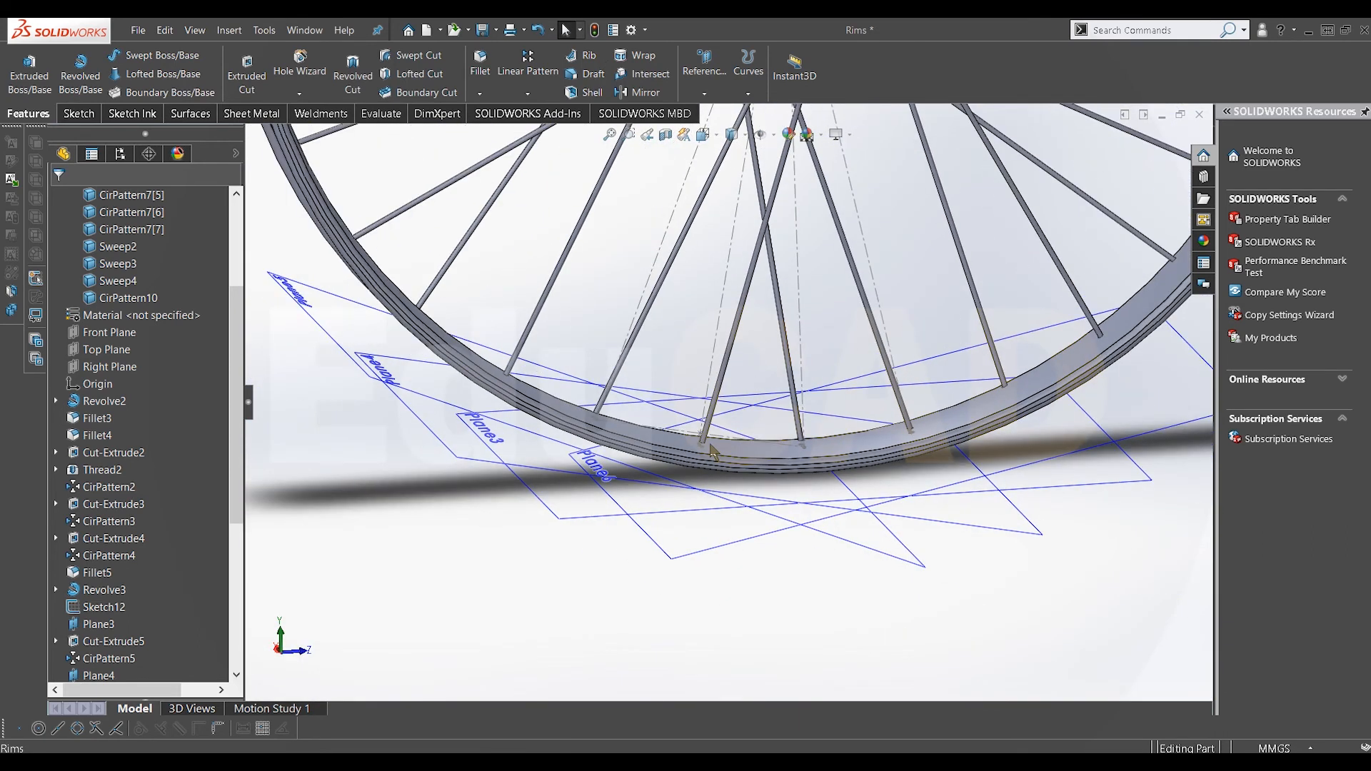
scroll(768, 315, "up", 8)
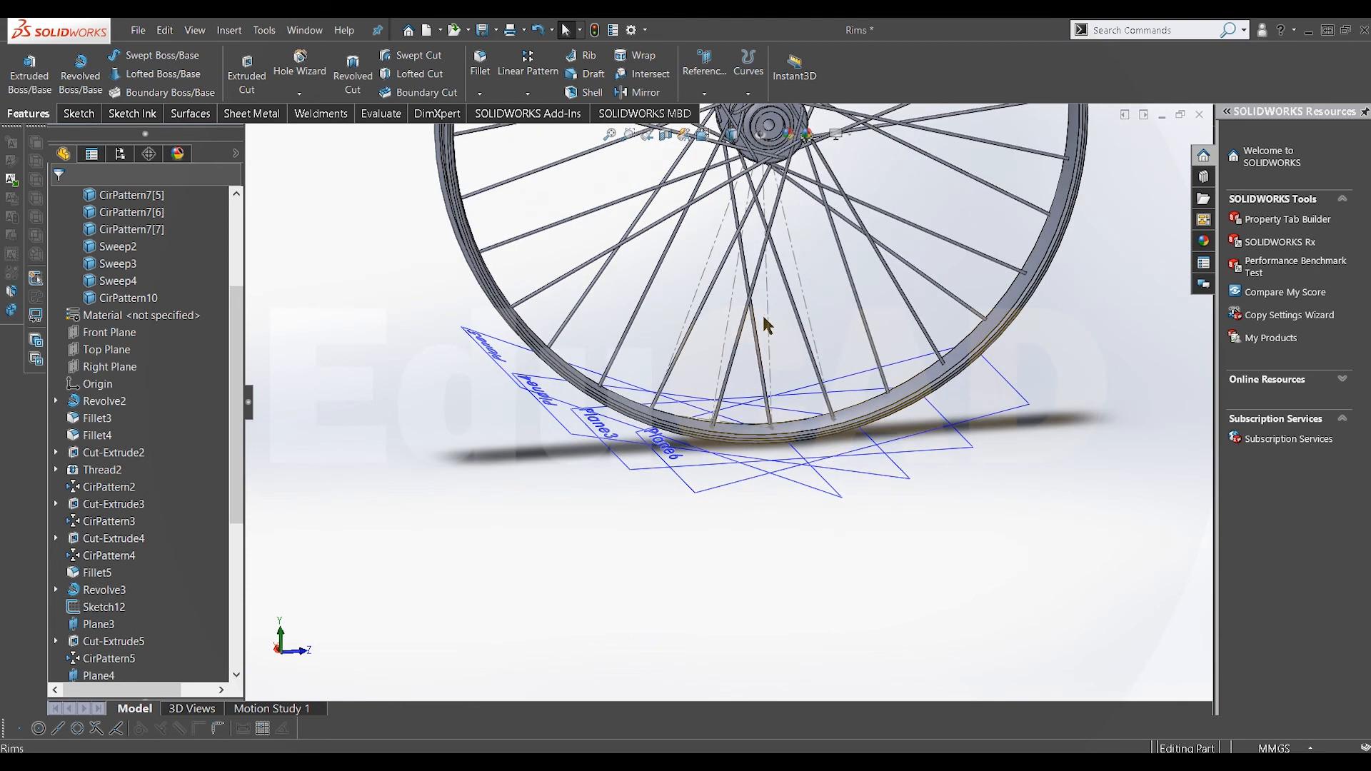
Hide the reference planes and sketch lines and view the complete wheel from both sides
scroll(759, 177, "down", 4)
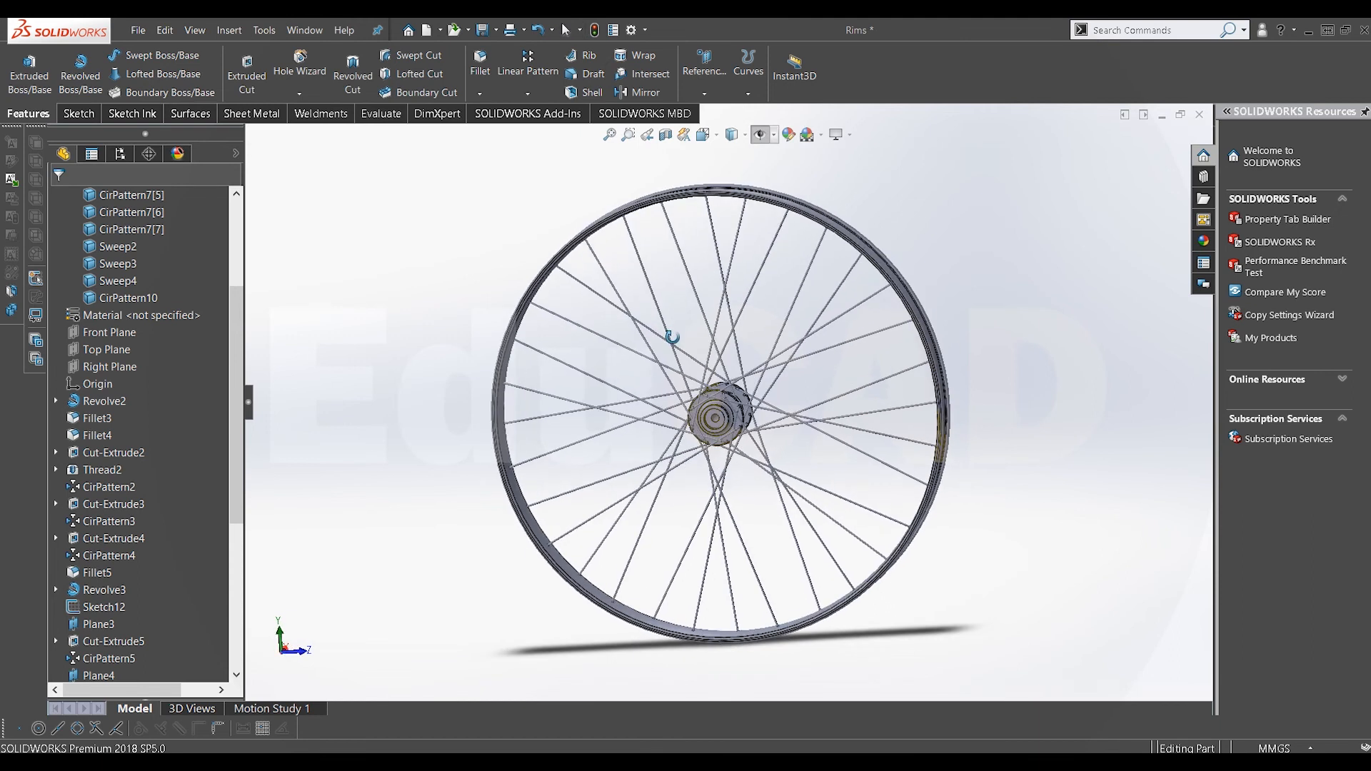
middle_click_drag(706, 330, 962, 461)
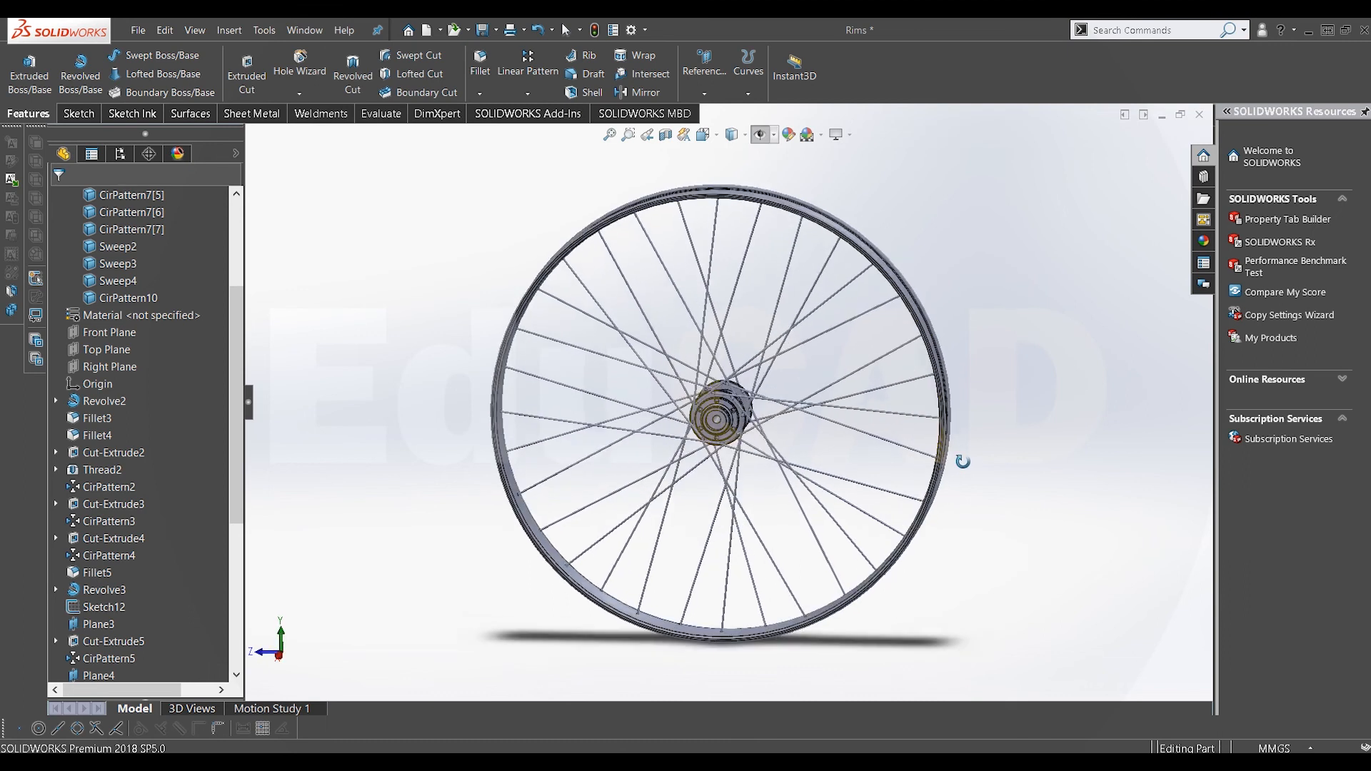